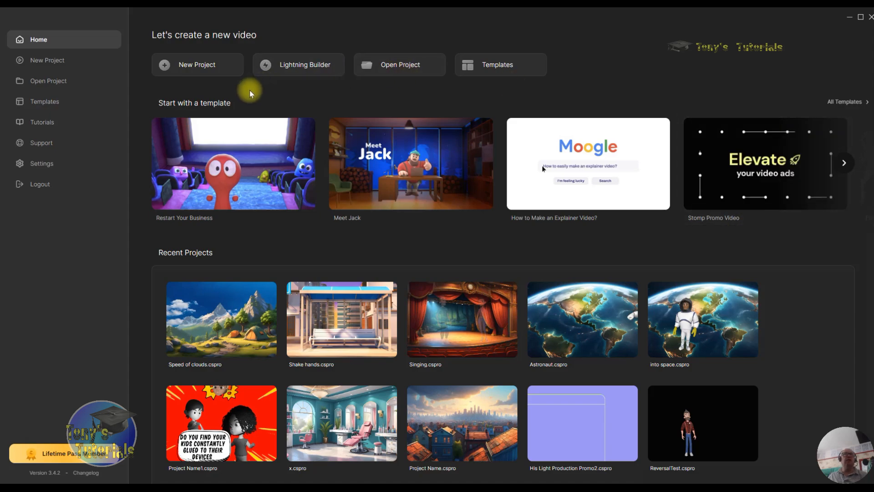
Step: Create a new project and place the Gradient 6 background from the Gradient category on the canvas
{"action": "left_click", "coordinate": [203, 69]}
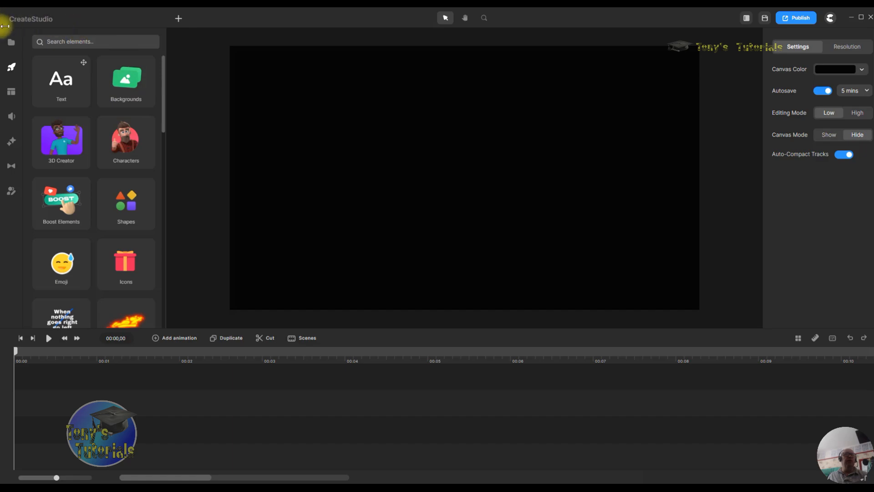
{"action": "left_click", "coordinate": [131, 81]}
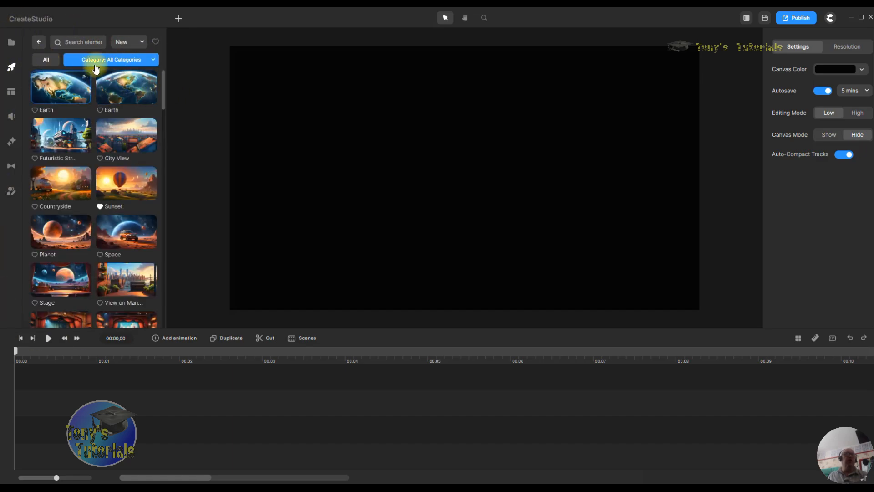
{"action": "left_click", "coordinate": [152, 64]}
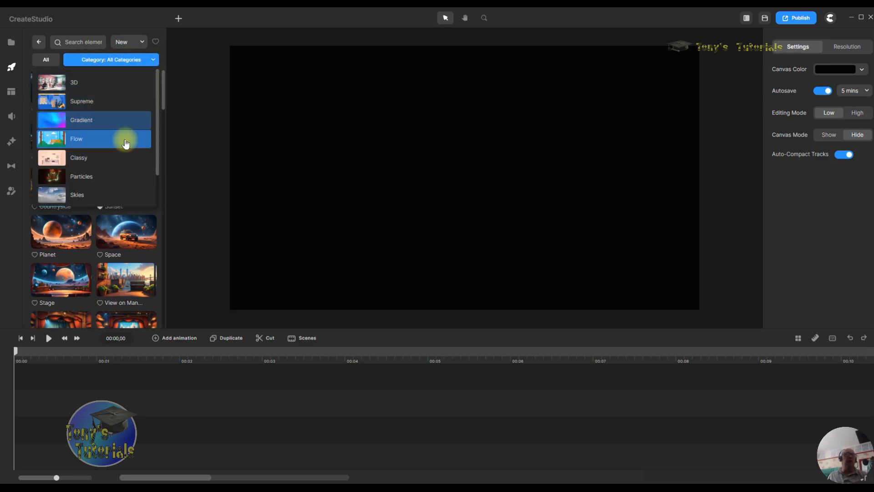
{"action": "left_click", "coordinate": [123, 122]}
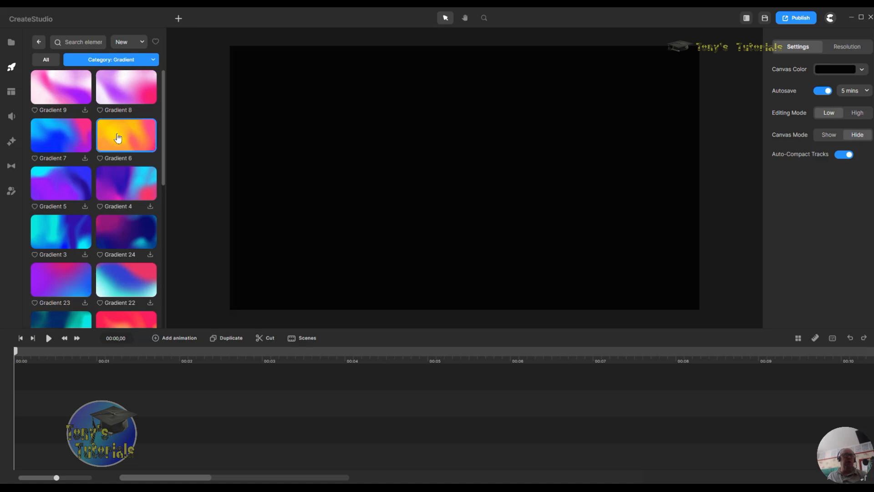
{"action": "left_click_drag", "start_coordinate": [118, 138], "coordinate": [378, 148]}
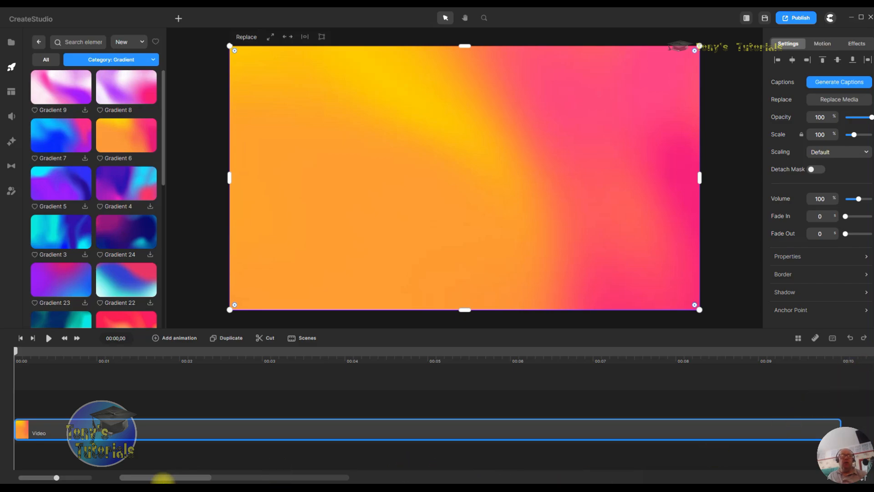
Step: Duplicate the gradient background clip in the timeline twice
{"action": "mouse_move", "coordinate": [193, 480]}
{"action": "left_mouse_down"}
{"action": "mouse_move", "coordinate": [204, 480]}
{"action": "mouse_move", "coordinate": [181, 477]}
{"action": "left_mouse_up"}
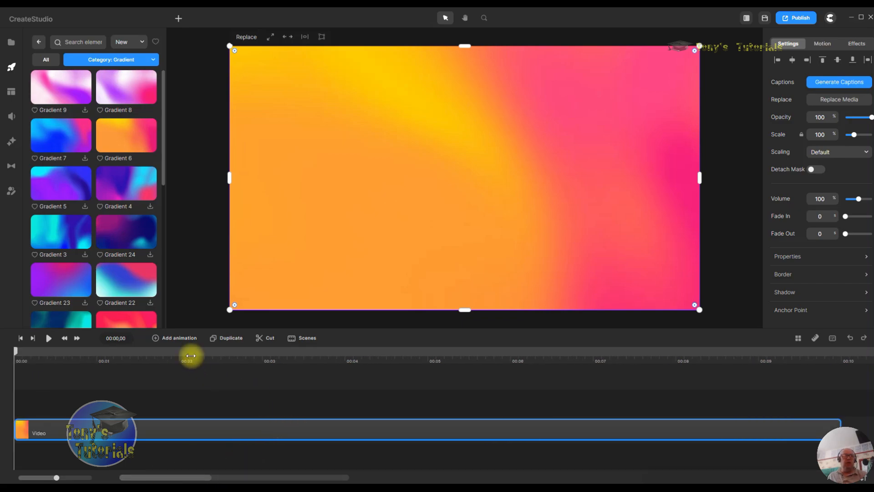
{"action": "left_click", "coordinate": [229, 343]}
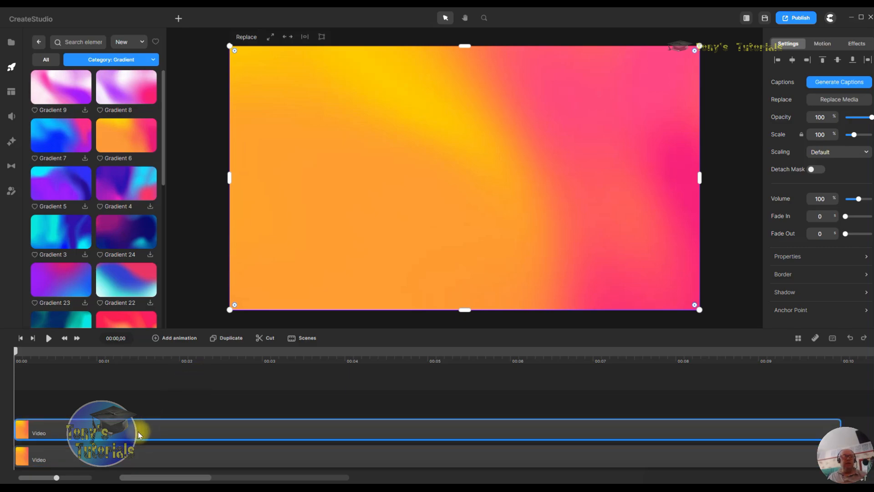
{"action": "scroll", "coordinate": [180, 439], "scroll_direction": "down", "scroll_amount": 2}
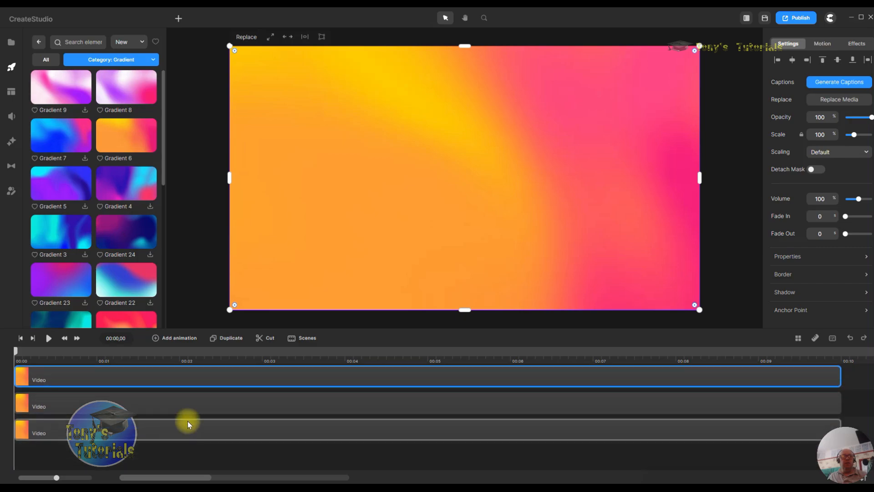
Step: Delete the two extra copies of the gradient background clip from the timeline
{"action": "right_click", "coordinate": [200, 379]}
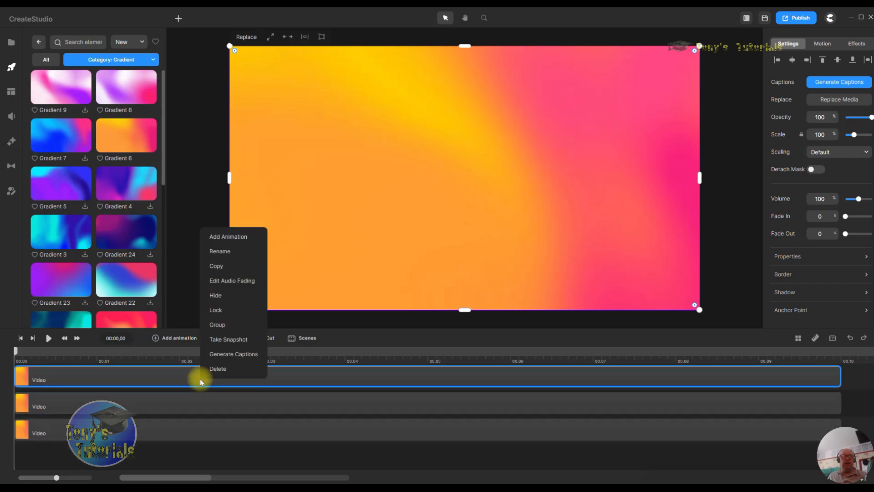
{"action": "left_click", "coordinate": [224, 370]}
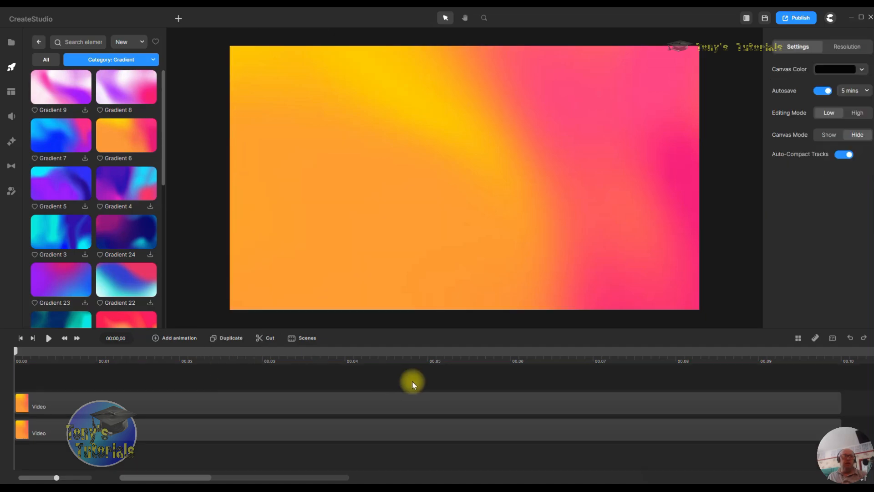
{"action": "right_click", "coordinate": [318, 405]}
{"action": "left_click", "coordinate": [334, 397]}
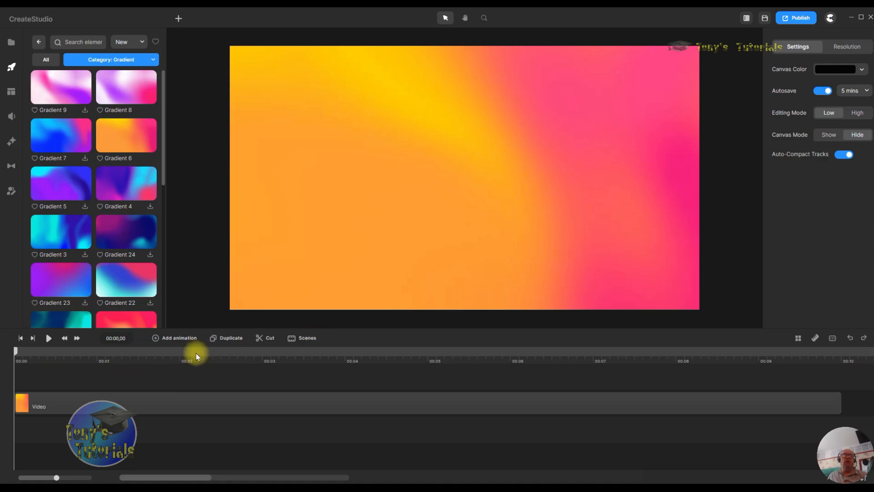
Step: Try moving the gradient background around and align it with the canvas again
{"action": "left_click", "coordinate": [434, 150]}
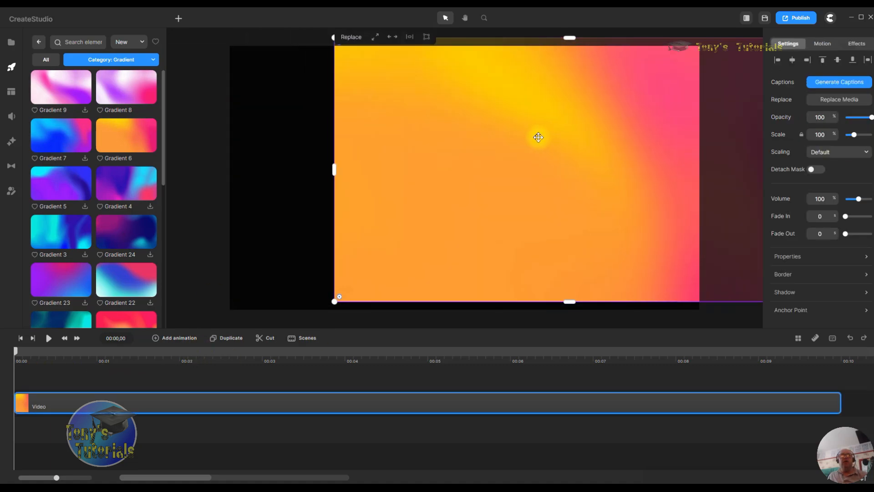
{"action": "mouse_move", "coordinate": [432, 142]}
{"action": "left_mouse_down"}
{"action": "mouse_move", "coordinate": [425, 163]}
{"action": "mouse_move", "coordinate": [443, 146]}
{"action": "left_mouse_up"}
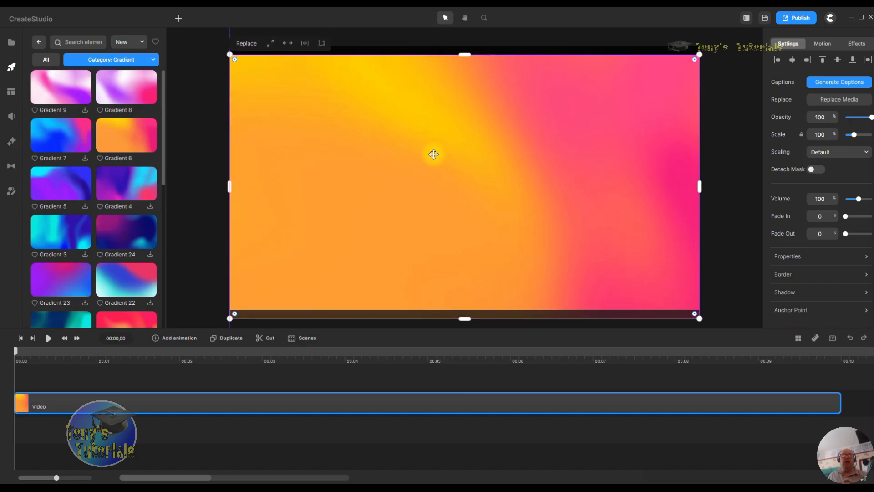
{"action": "left_click", "coordinate": [304, 45]}
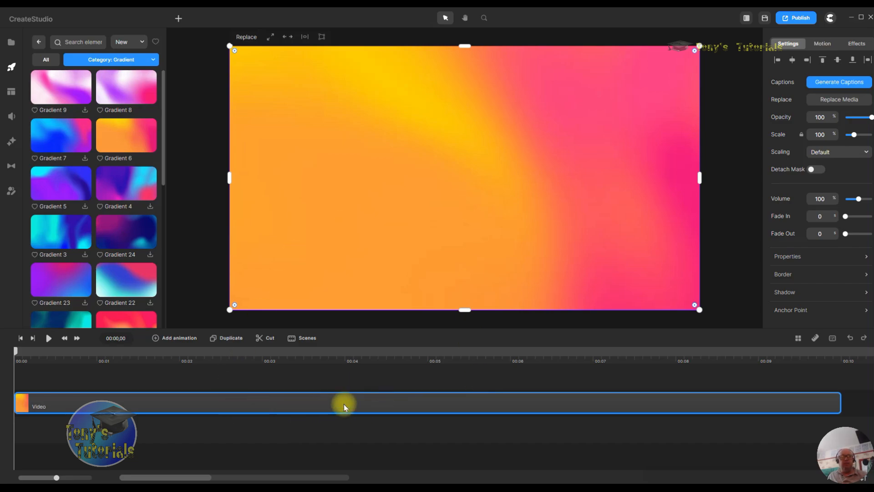
Step: Lock the gradient background clip in the timeline
{"action": "right_click", "coordinate": [404, 402]}
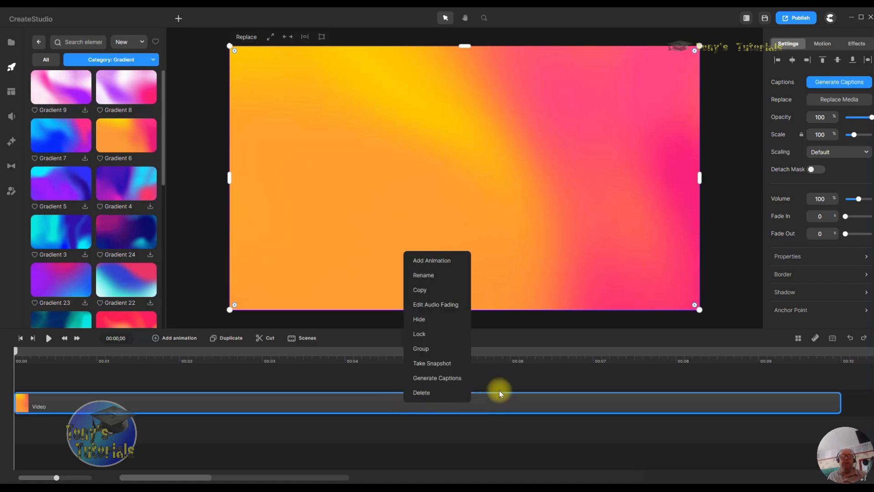
{"action": "left_click", "coordinate": [446, 339]}
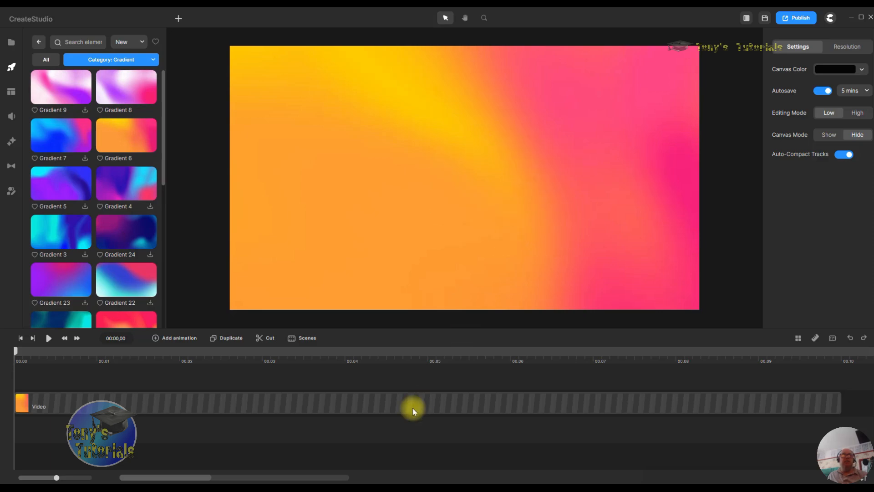
{"action": "right_click", "coordinate": [43, 407]}
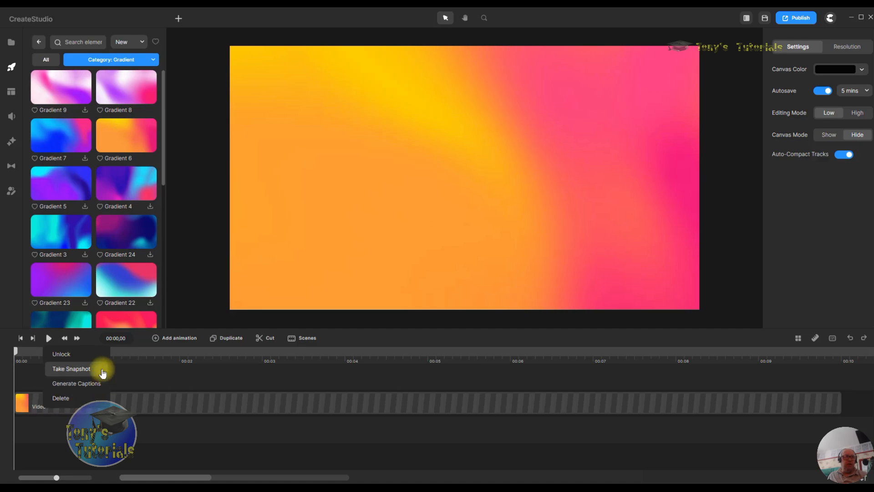
{"action": "left_click", "coordinate": [210, 384]}
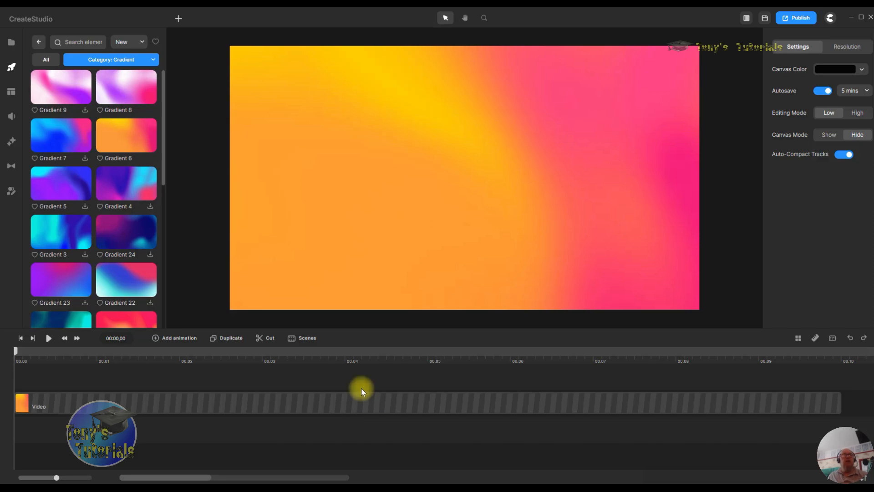
{"action": "right_click", "coordinate": [98, 402]}
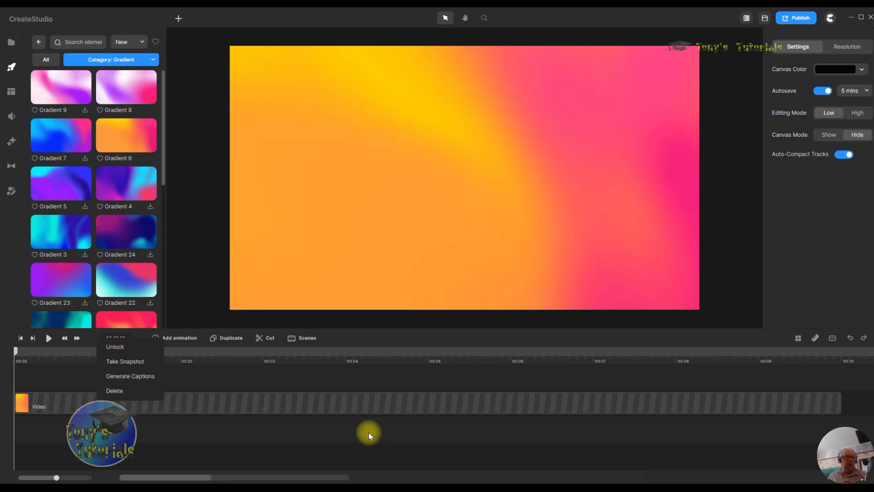
{"action": "left_click", "coordinate": [247, 445]}
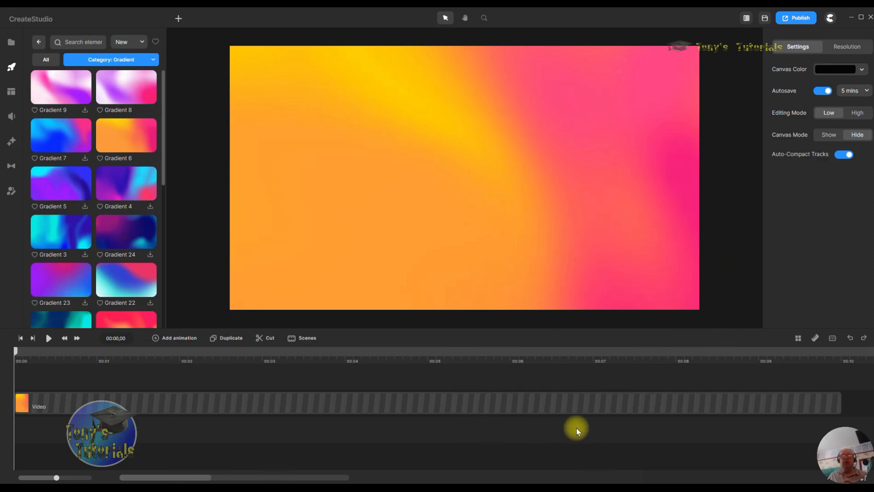
Step: Search the Icons library for "Clock" and place the purple Clock icon with the dollar coin on the canvas
{"action": "left_click", "coordinate": [37, 43]}
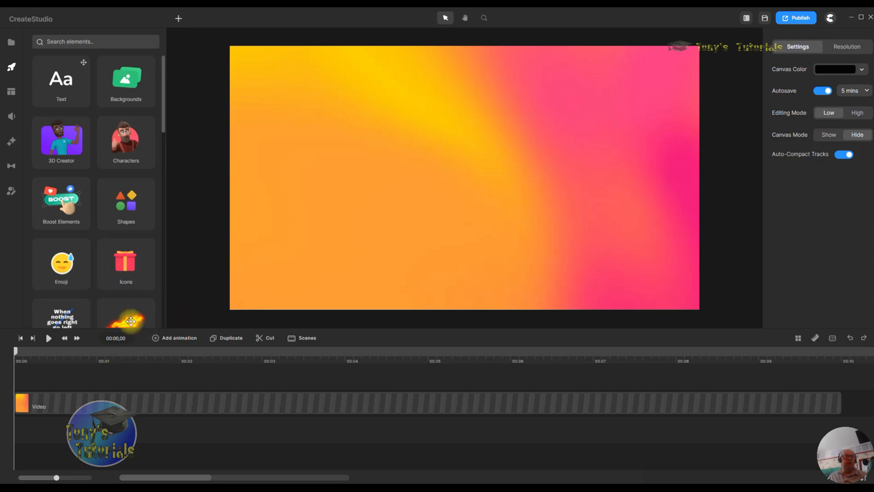
{"action": "left_click", "coordinate": [123, 261]}
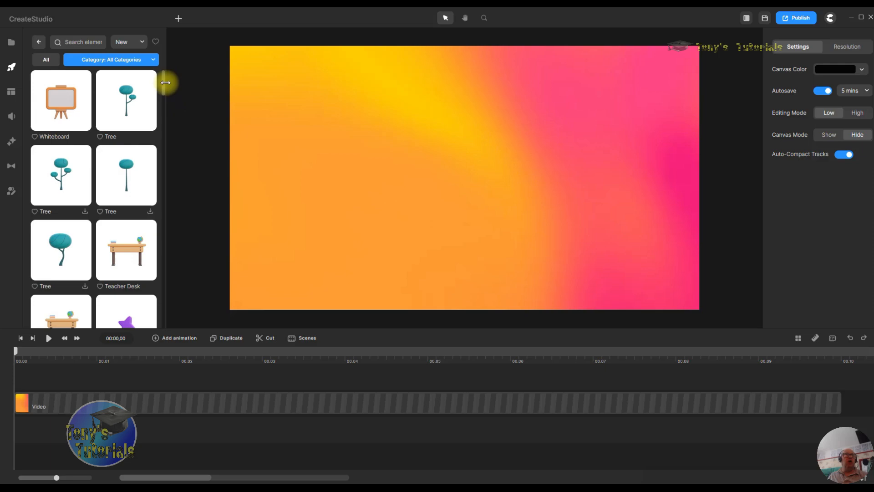
{"action": "scroll", "coordinate": [162, 89], "scroll_direction": "down", "scroll_amount": 10}
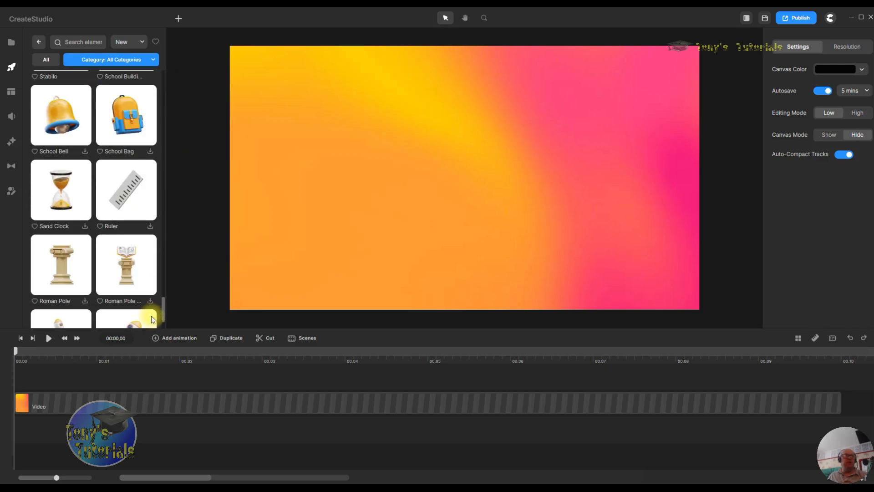
{"action": "scroll", "coordinate": [160, 91], "scroll_direction": "up", "scroll_amount": 10}
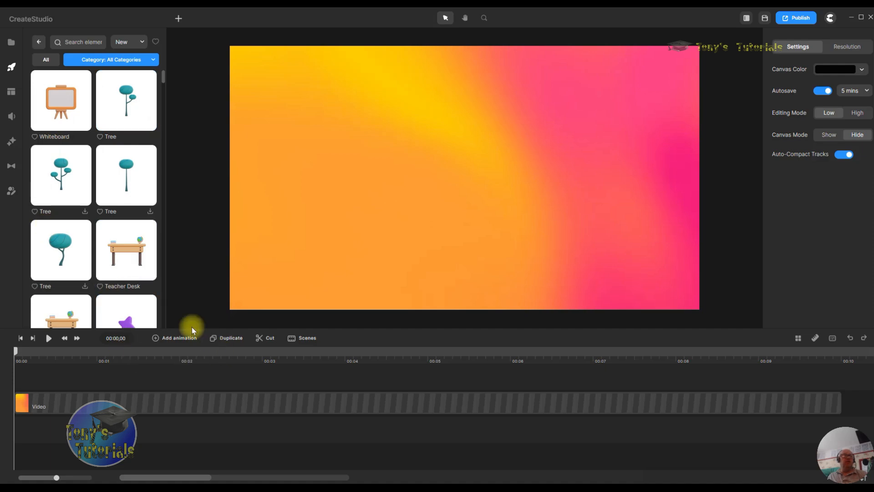
{"action": "left_click", "coordinate": [62, 237]}
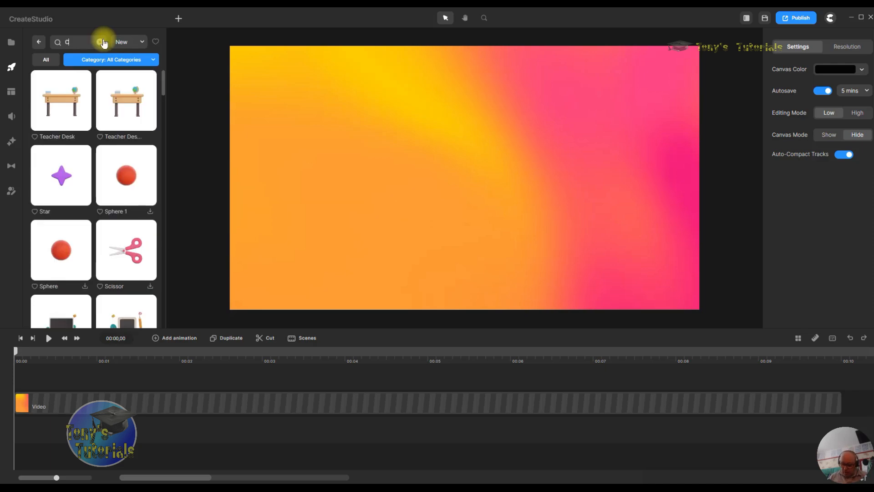
{"action": "type", "text": "ck"}
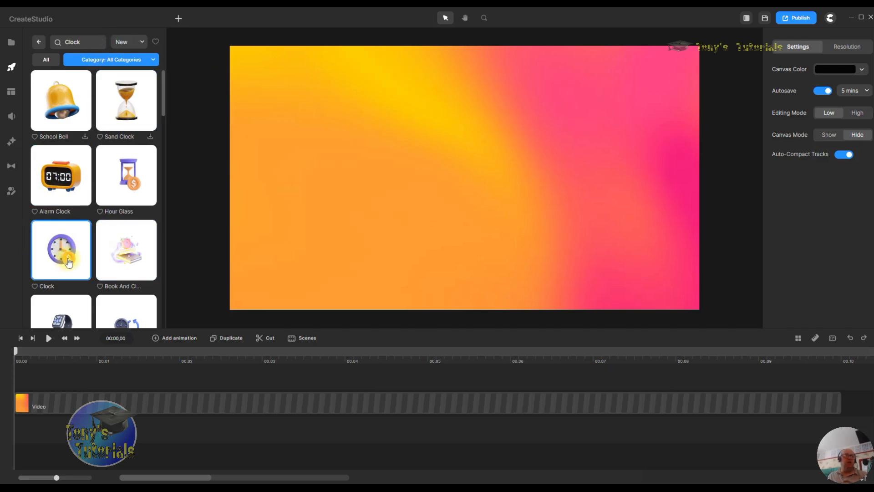
{"action": "left_click_drag", "start_coordinate": [67, 257], "coordinate": [477, 188]}
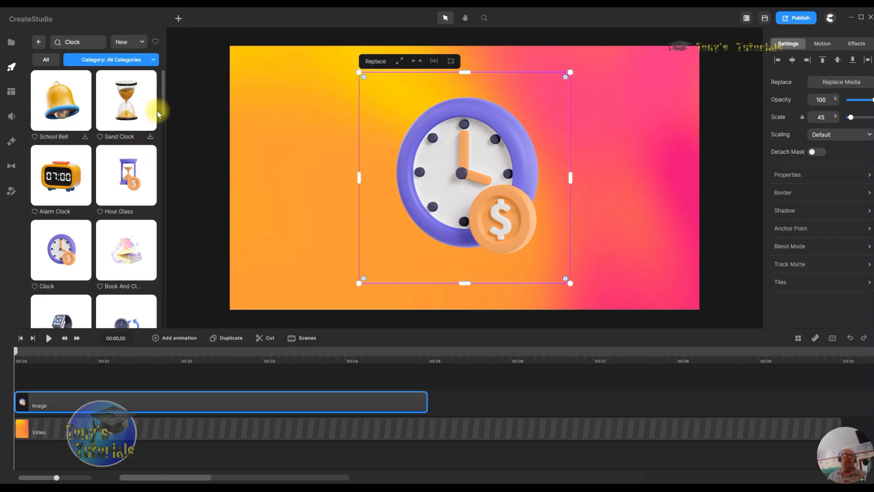
Step: Try the Sand Clock icon beside the purple clock and delete it from the canvas
{"action": "left_click", "coordinate": [150, 137]}
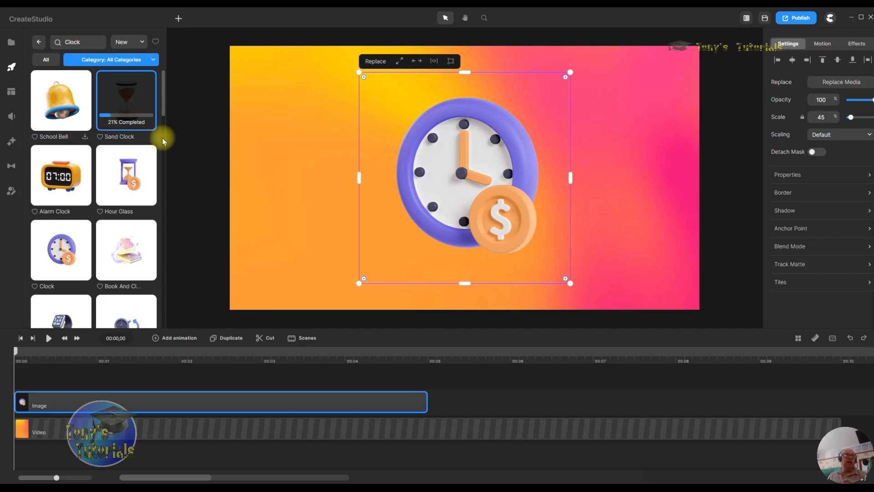
{"action": "left_click_drag", "start_coordinate": [153, 107], "coordinate": [289, 108]}
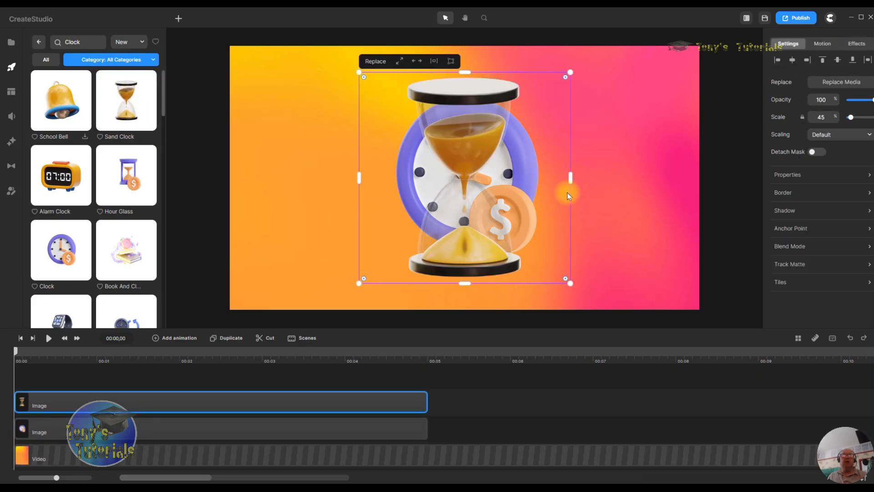
{"action": "left_click_drag", "start_coordinate": [469, 121], "coordinate": [311, 106]}
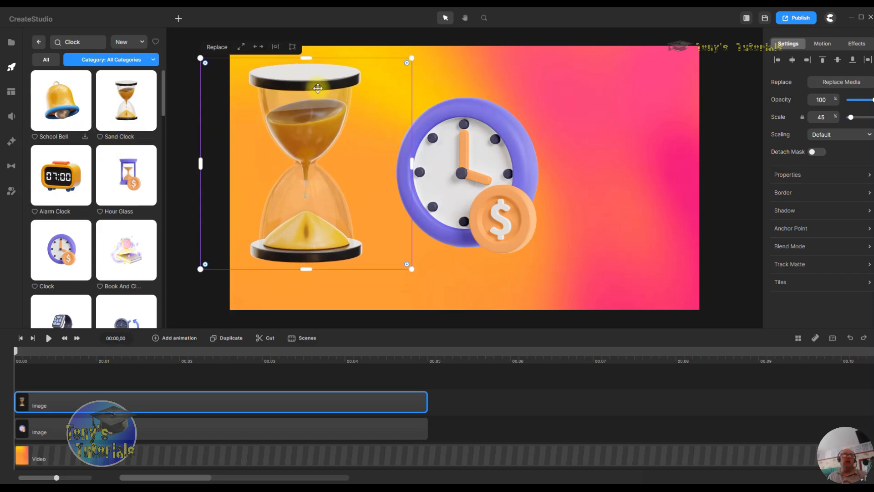
{"action": "right_click", "coordinate": [305, 97]}
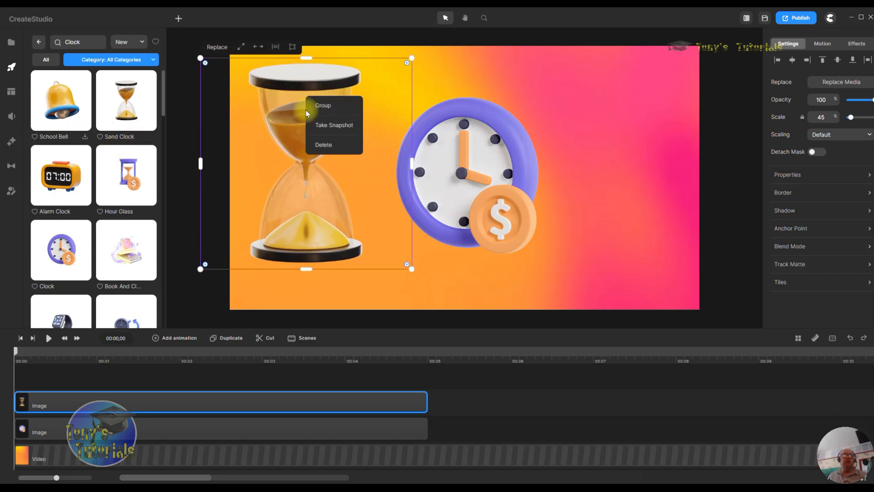
{"action": "left_click", "coordinate": [327, 146]}
Step: Move the clock image to about x -150, y 9 px and view its position properties
{"action": "left_click", "coordinate": [522, 165]}
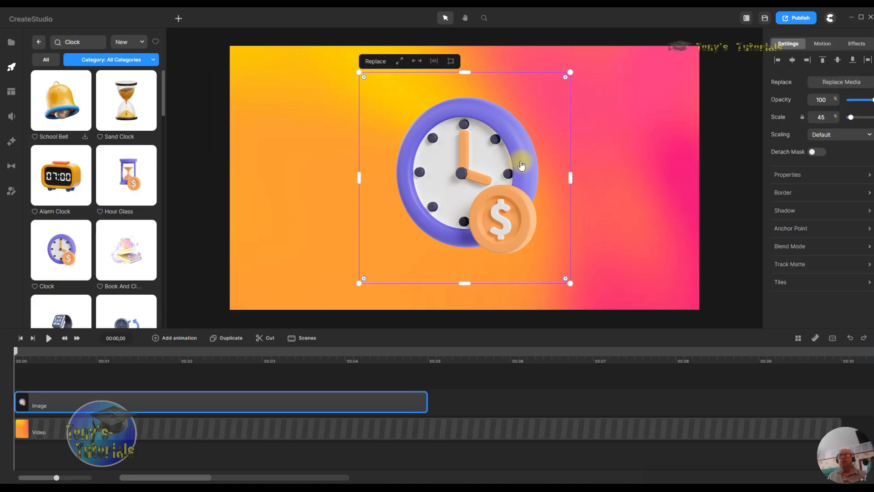
{"action": "left_click_drag", "start_coordinate": [525, 161], "coordinate": [488, 159]}
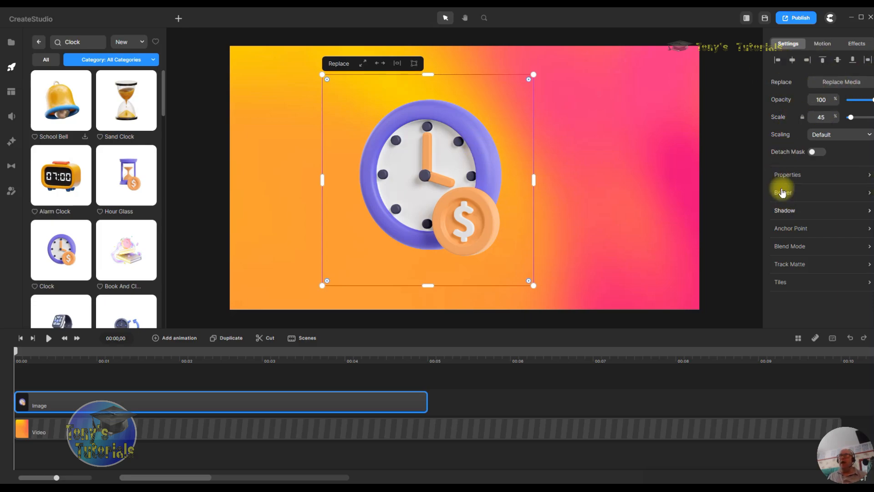
{"action": "left_click", "coordinate": [789, 174]}
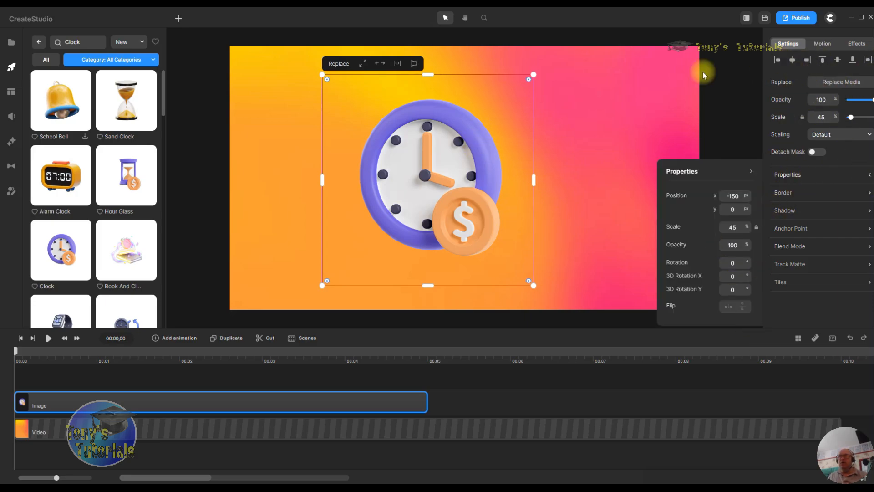
{"action": "left_click", "coordinate": [705, 104]}
{"action": "left_click", "coordinate": [448, 178]}
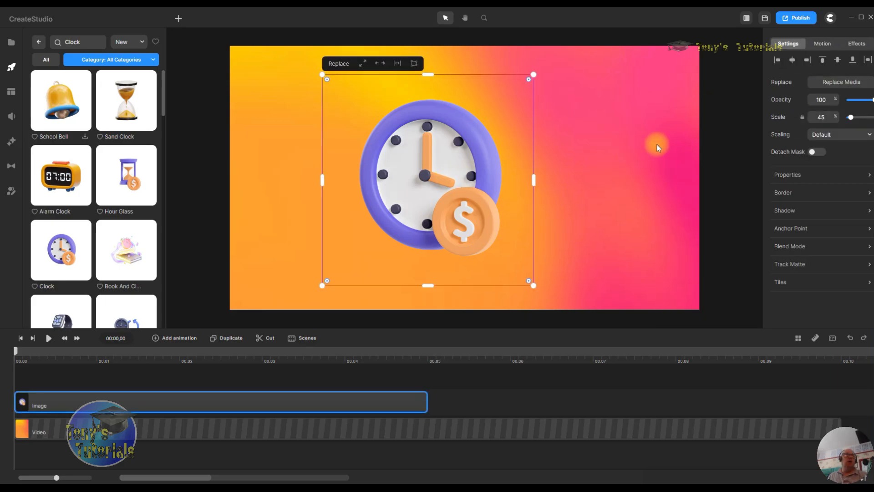
Step: Apply the Color Replace effect to the clock image and add a color to replace
{"action": "left_click", "coordinate": [12, 143]}
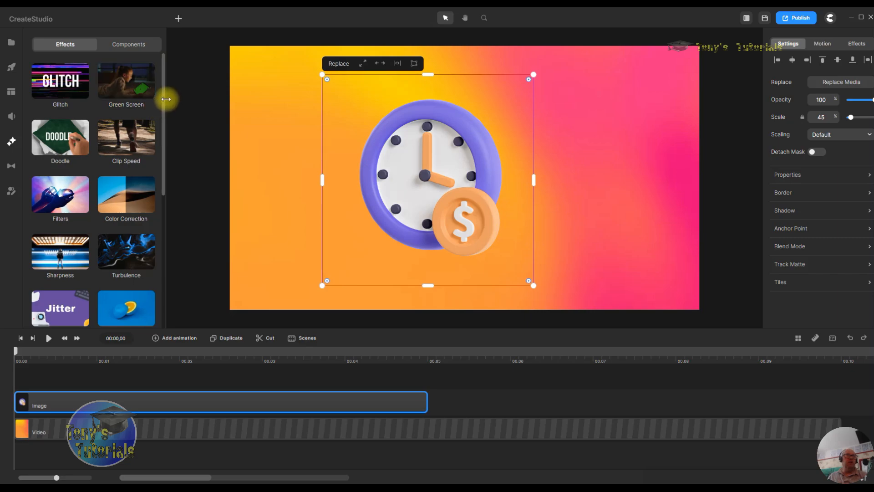
{"action": "left_click_drag", "start_coordinate": [162, 106], "coordinate": [163, 207]}
{"action": "left_click_drag", "start_coordinate": [108, 249], "coordinate": [404, 173]}
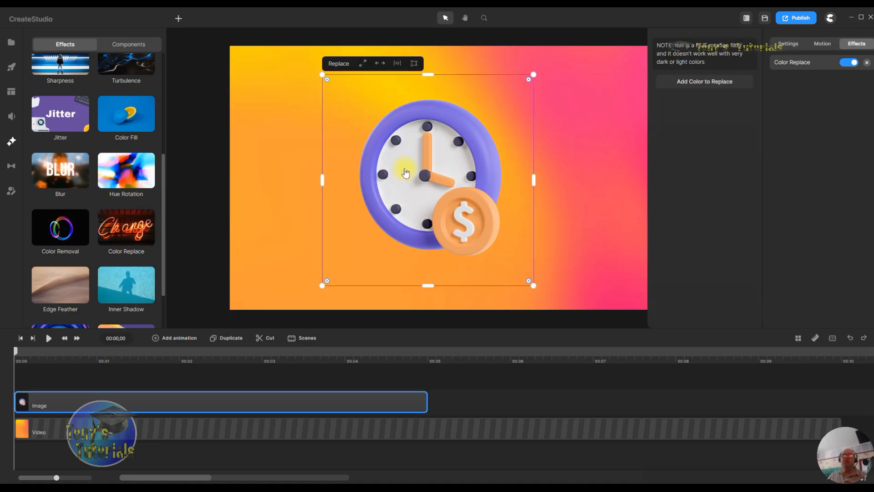
{"action": "left_click", "coordinate": [714, 86]}
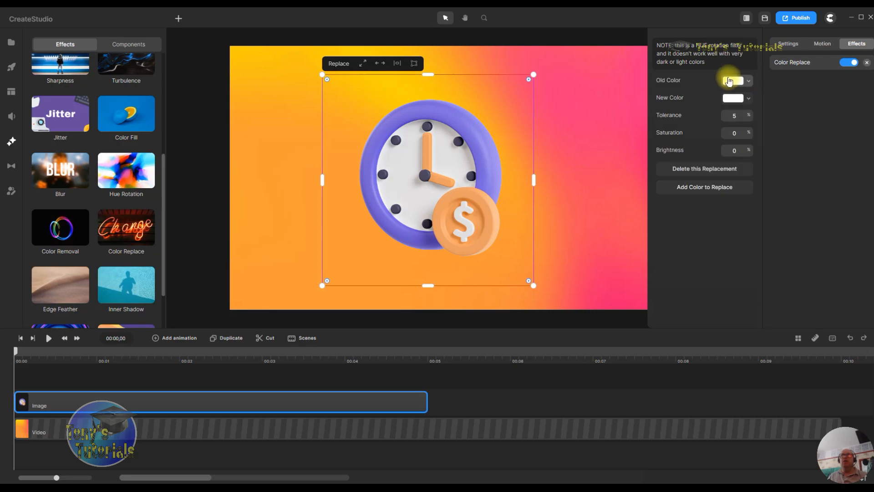
Step: Sample the clock's purple rim (7c6cdd) as the old color of the Color Replace effect
{"action": "left_click", "coordinate": [731, 81]}
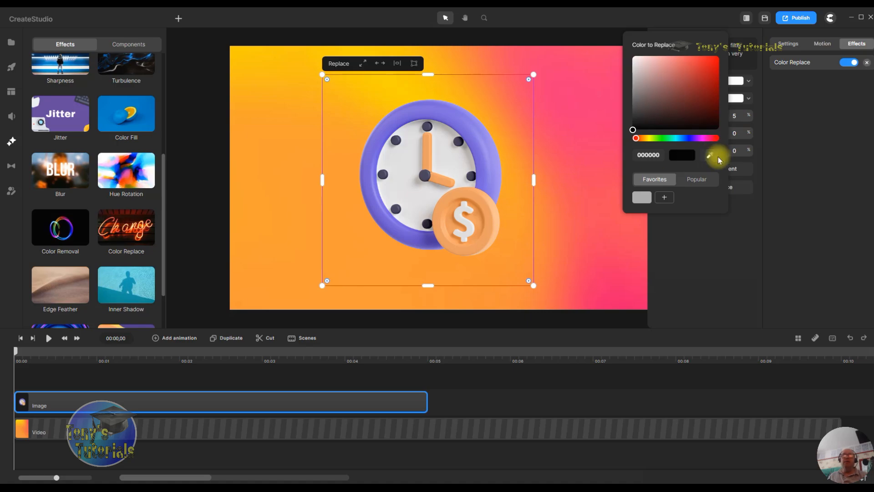
{"action": "left_click", "coordinate": [463, 127]}
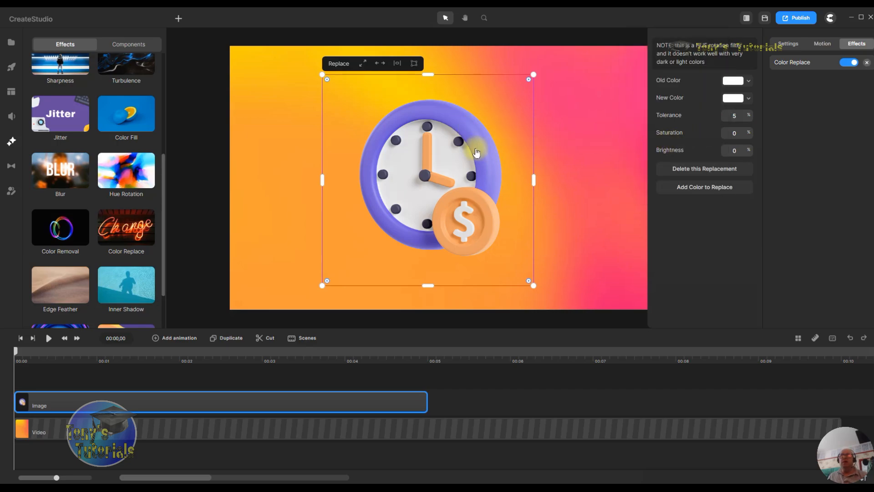
{"action": "left_click", "coordinate": [732, 82]}
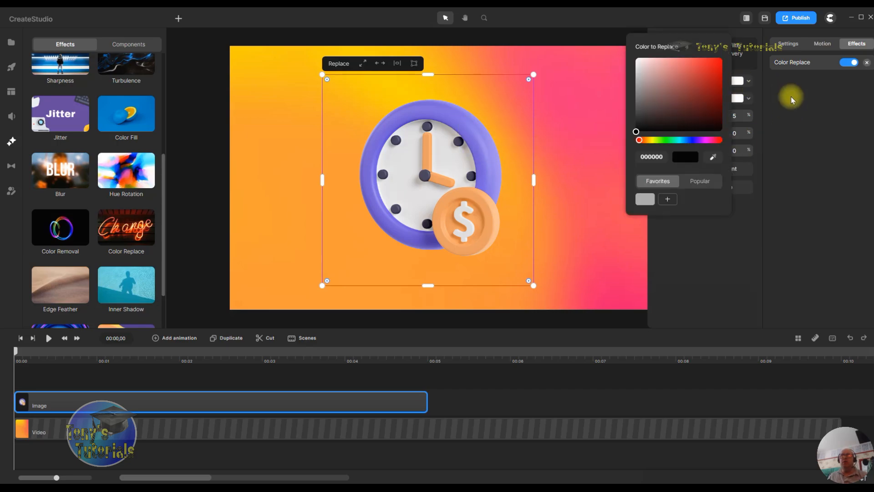
{"action": "left_click", "coordinate": [713, 157]}
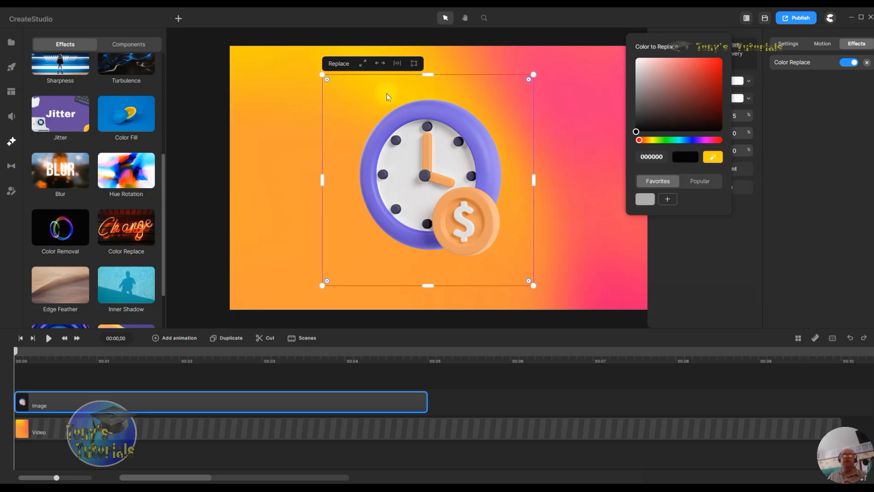
{"action": "left_click", "coordinate": [441, 113]}
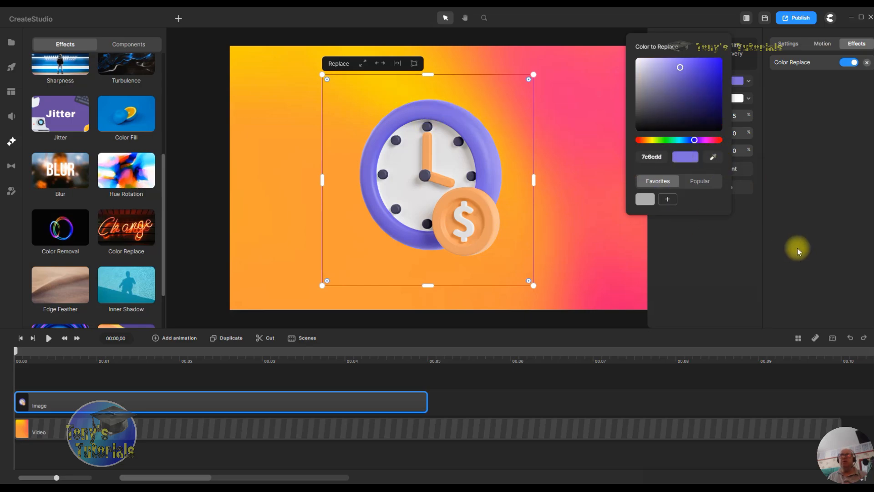
{"action": "left_click", "coordinate": [750, 248]}
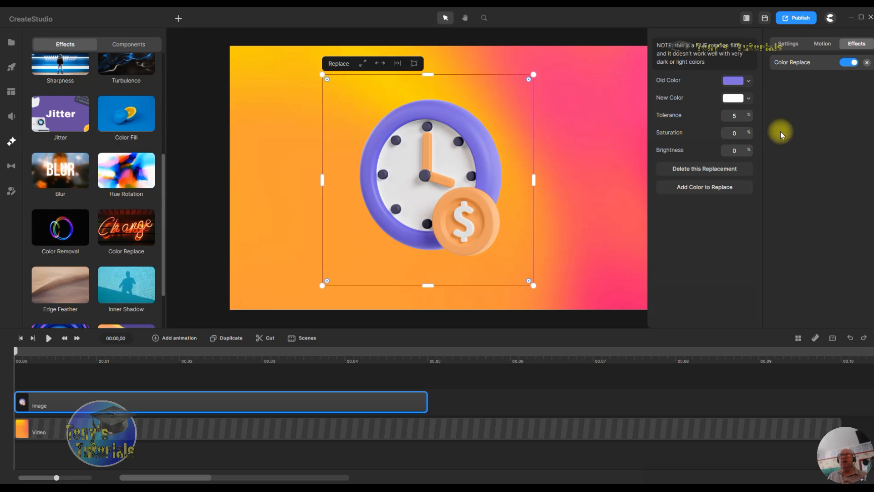
Step: Set the new color of the Color Replace effect to green 31e819
{"action": "left_click", "coordinate": [735, 99]}
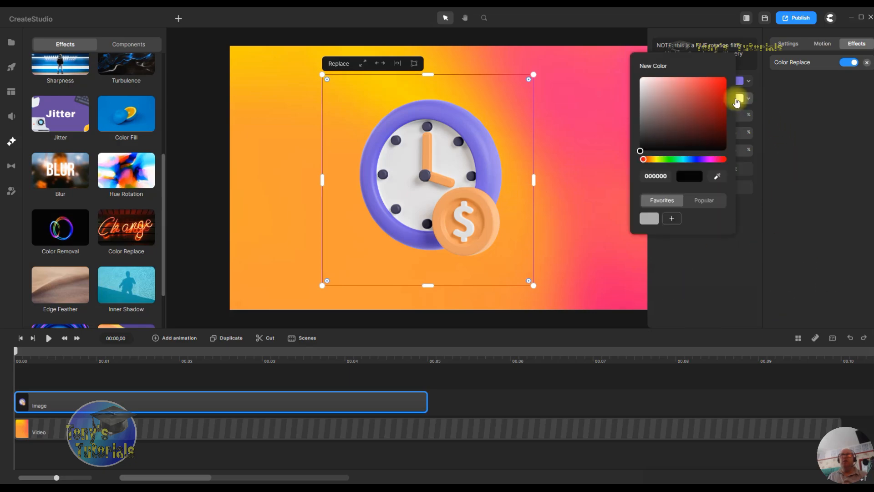
{"action": "left_click", "coordinate": [668, 160]}
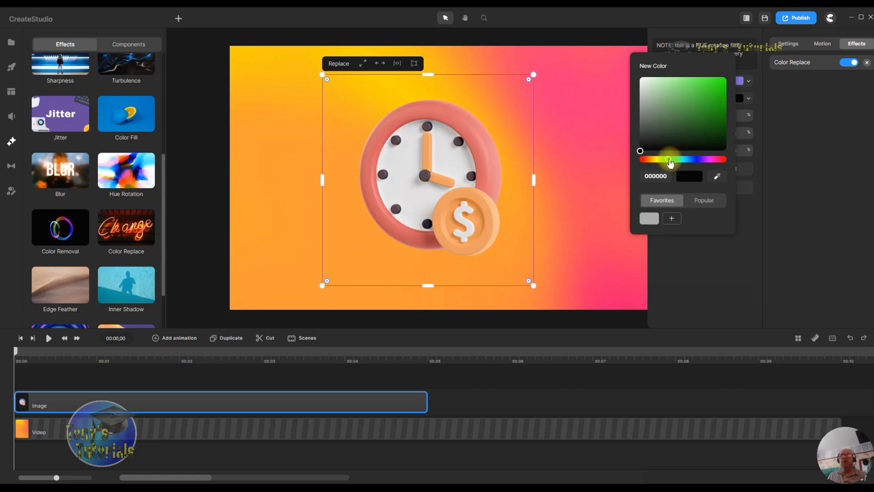
{"action": "left_click_drag", "start_coordinate": [721, 99], "coordinate": [717, 84]}
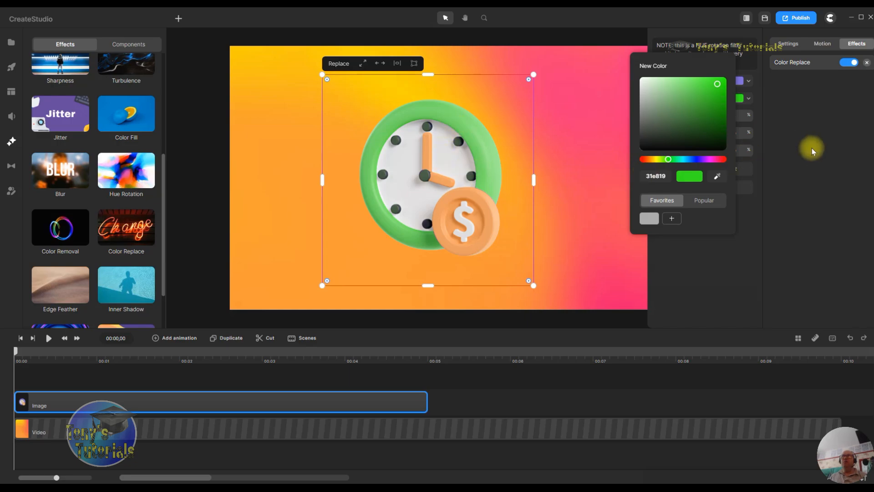
Step: Remove the Color Replace effect from the clock image and delete the clock from the canvas
{"action": "left_click", "coordinate": [867, 65]}
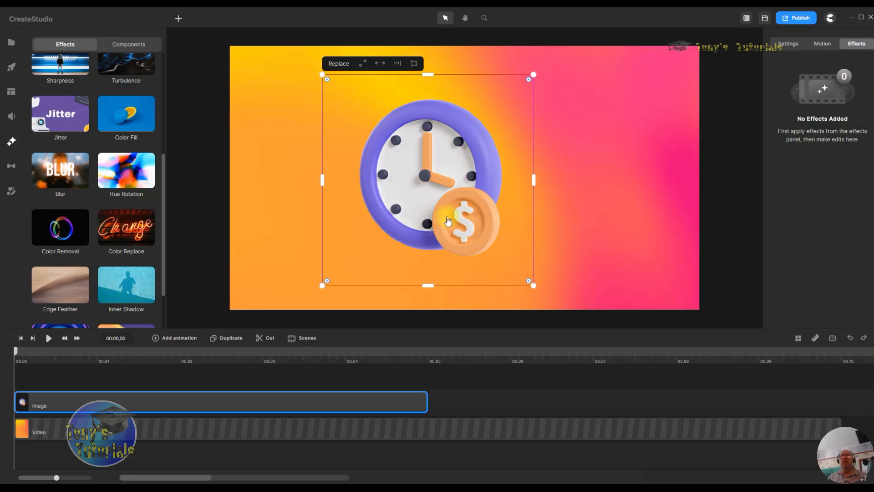
{"action": "right_click", "coordinate": [479, 139]}
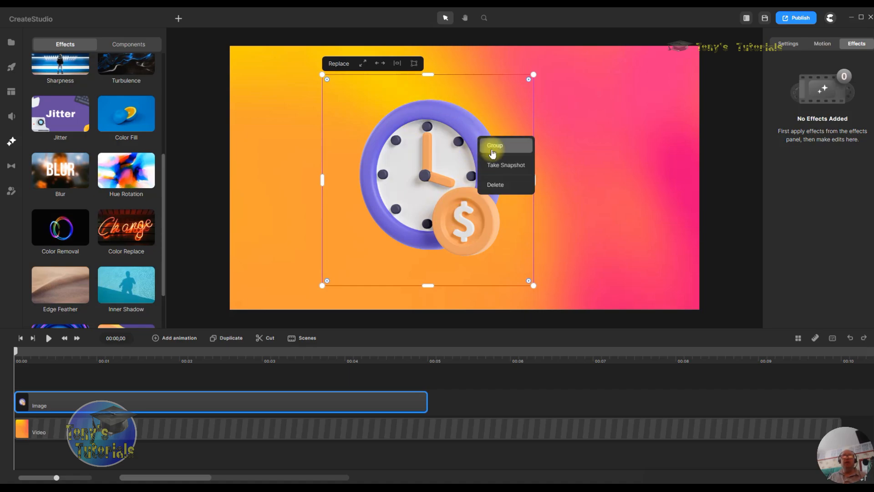
{"action": "left_click", "coordinate": [501, 190]}
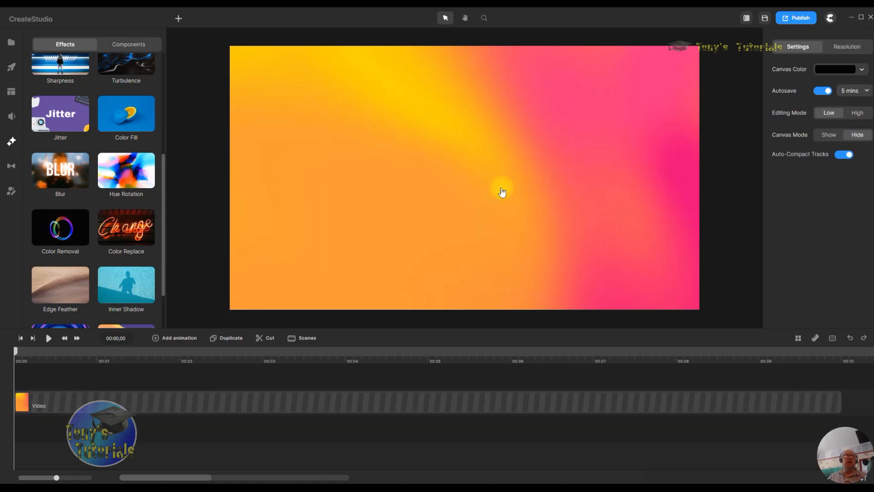
Step: Return to the Clock icon results and look through the full list of icon categories, from 3D Icons to Clay Alphabet
{"action": "left_click", "coordinate": [11, 69]}
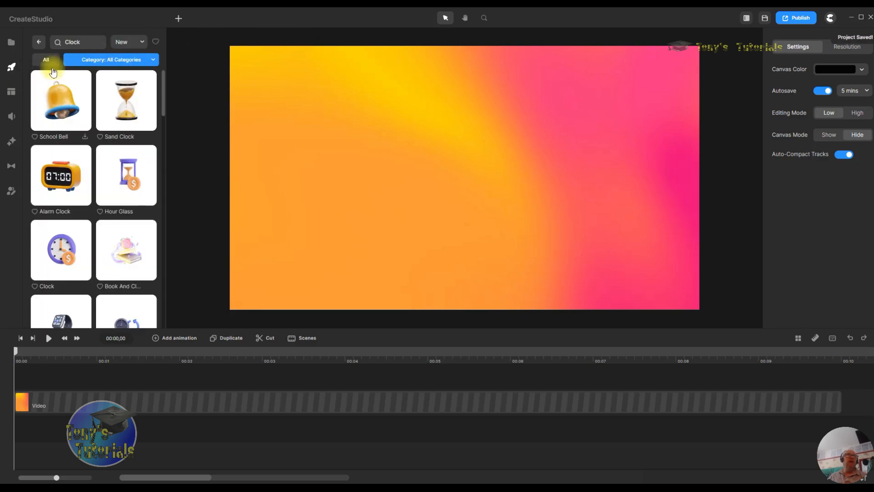
{"action": "left_click", "coordinate": [129, 60]}
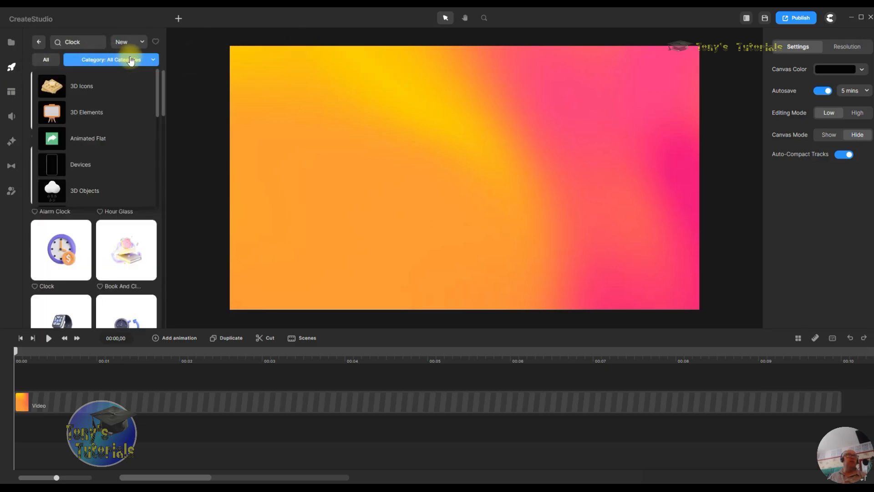
{"action": "left_click", "coordinate": [47, 61]}
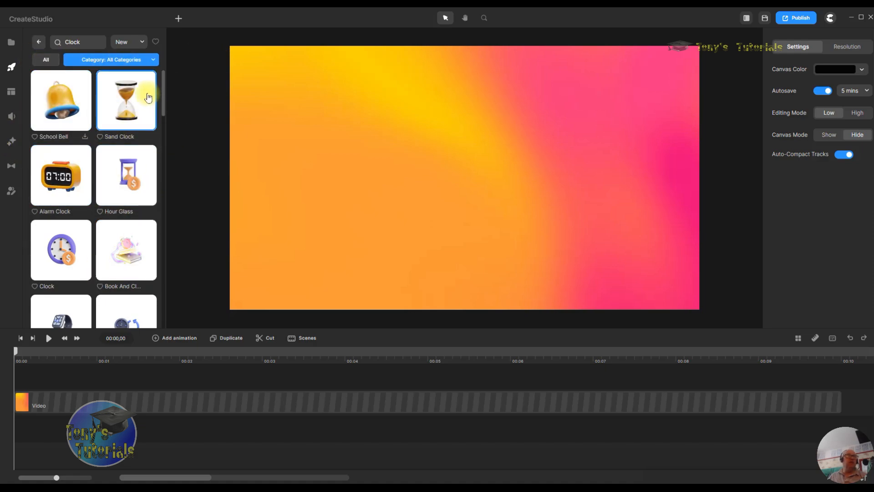
{"action": "left_click", "coordinate": [141, 62]}
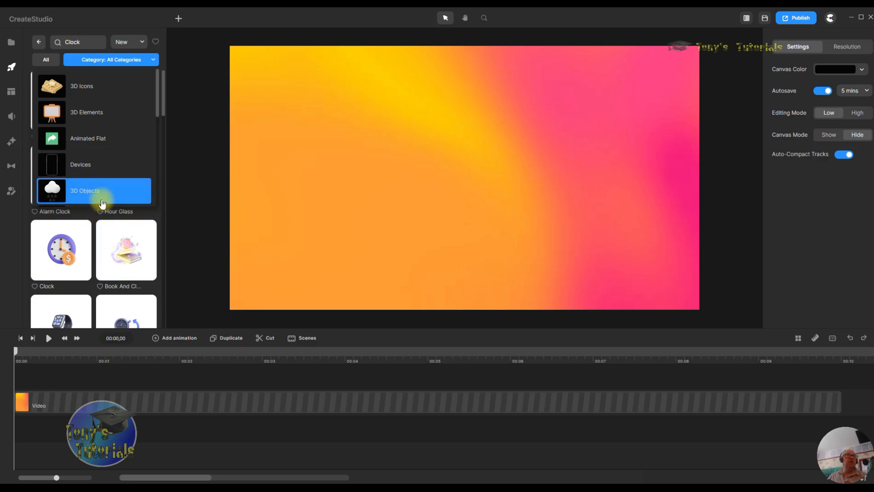
{"action": "left_click_drag", "start_coordinate": [158, 107], "coordinate": [160, 140]}
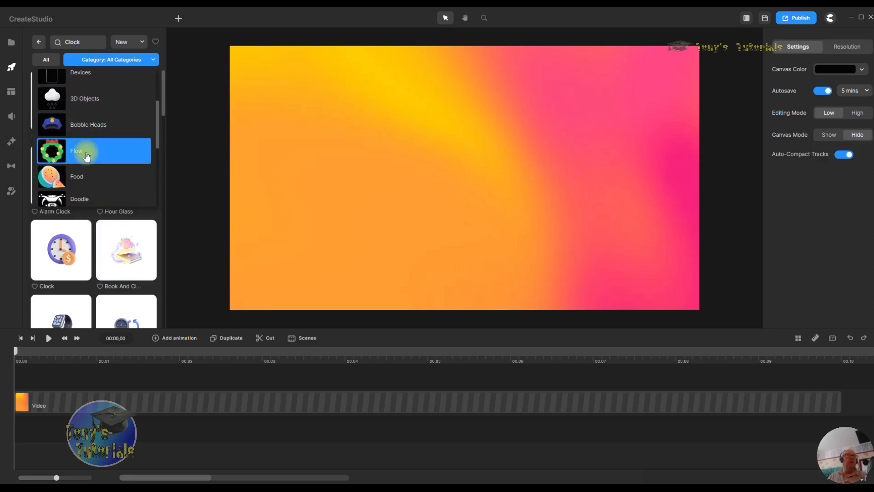
{"action": "left_click_drag", "start_coordinate": [158, 136], "coordinate": [156, 166]}
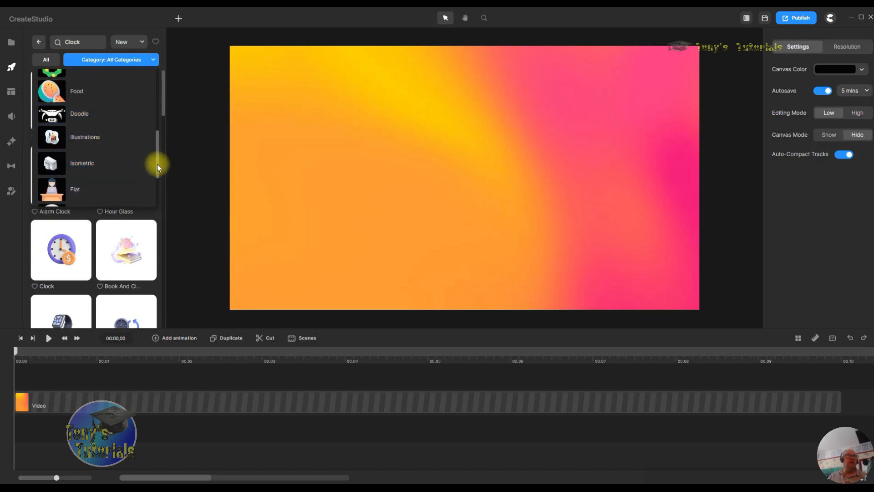
{"action": "left_click_drag", "start_coordinate": [157, 164], "coordinate": [157, 184]}
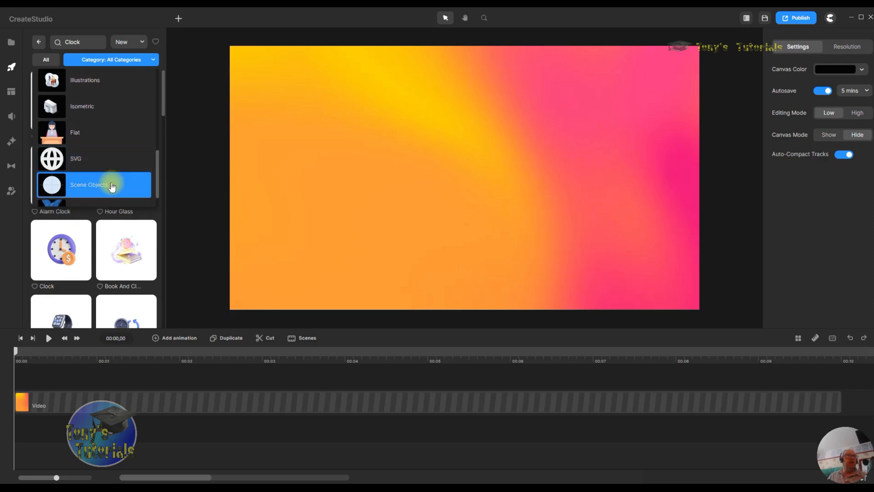
{"action": "left_click_drag", "start_coordinate": [158, 171], "coordinate": [163, 196]}
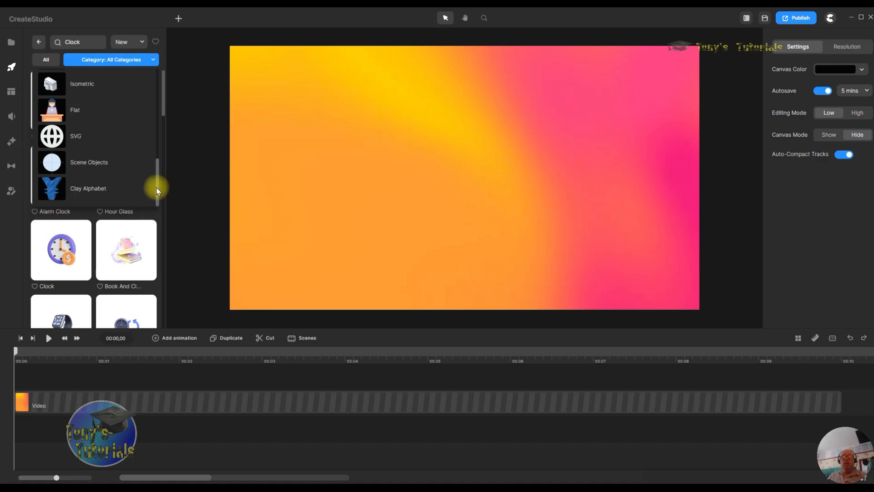
{"action": "left_click_drag", "start_coordinate": [157, 187], "coordinate": [155, 86]}
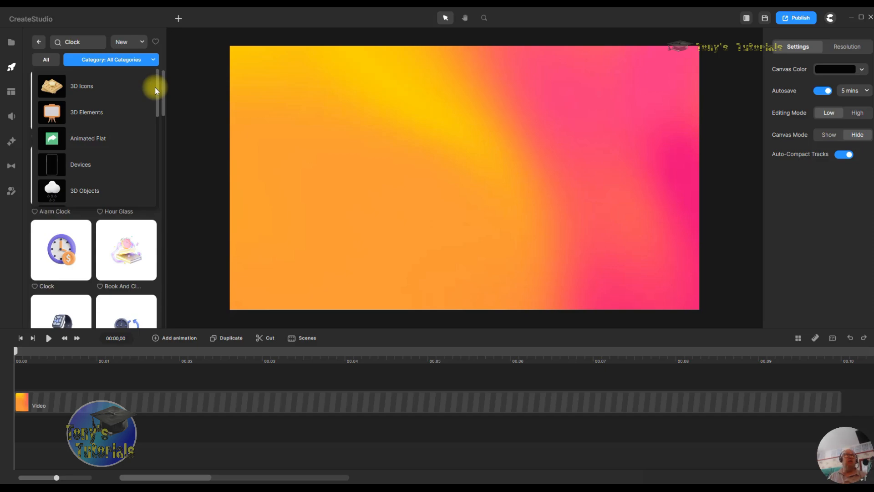
Step: Filter the Clock results by the 3D Icons category and look through the icons
{"action": "left_click", "coordinate": [55, 89]}
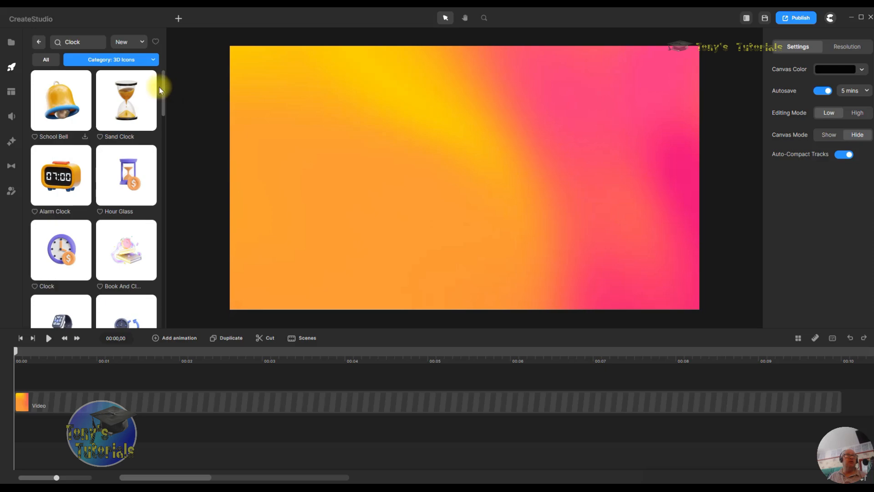
{"action": "left_click_drag", "start_coordinate": [163, 85], "coordinate": [158, 276]}
{"action": "left_click_drag", "start_coordinate": [158, 320], "coordinate": [156, 276]}
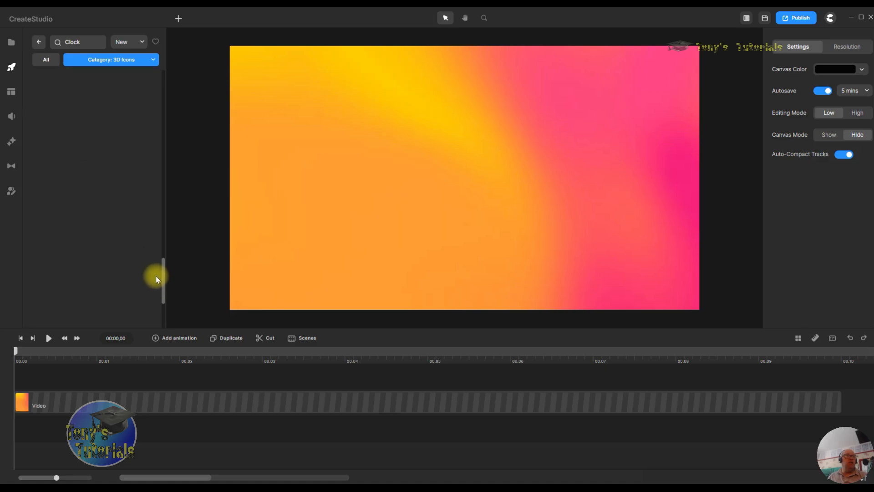
{"action": "left_click_drag", "start_coordinate": [151, 328], "coordinate": [168, 207]}
{"action": "left_click_drag", "start_coordinate": [172, 195], "coordinate": [160, 69]}
Step: Browse the 3D Elements category, reopening the Icons library without the Clock search term
{"action": "left_click", "coordinate": [154, 59]}
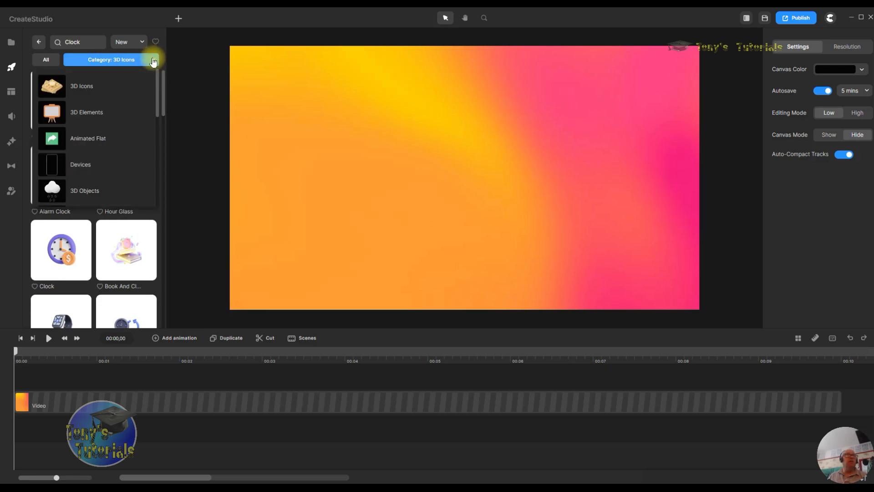
{"action": "left_click", "coordinate": [133, 112]}
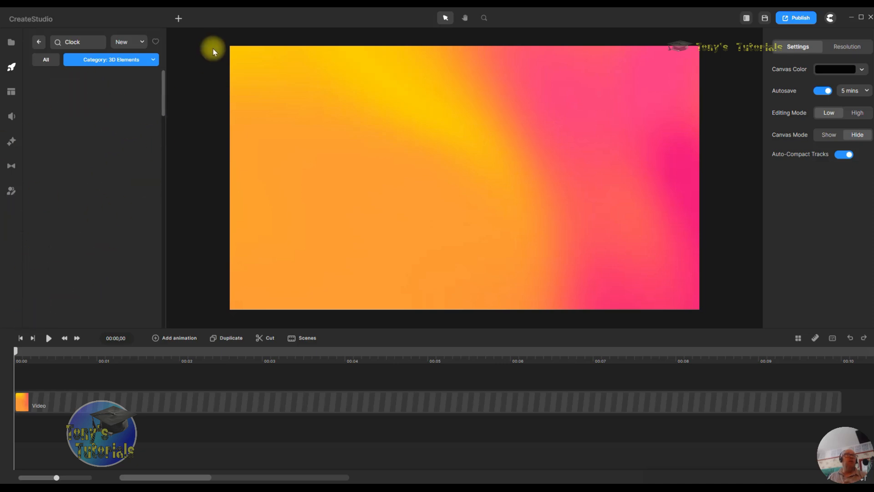
{"action": "left_click", "coordinate": [38, 45]}
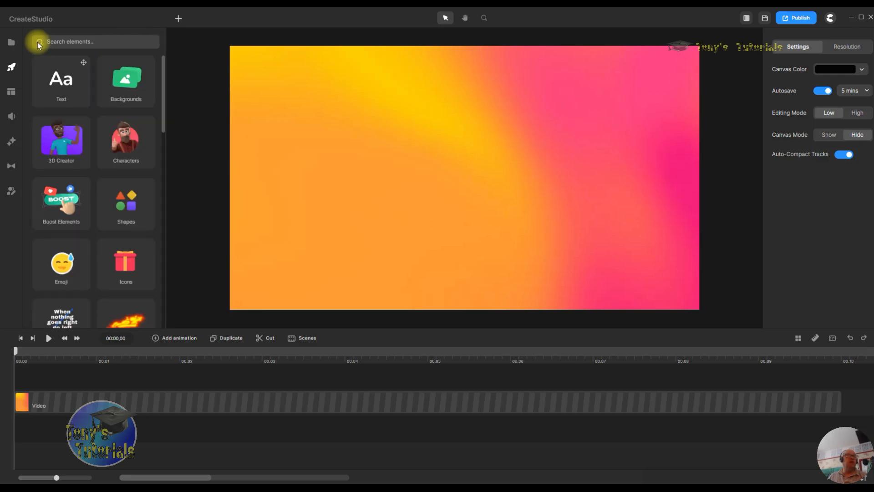
{"action": "left_click", "coordinate": [124, 268]}
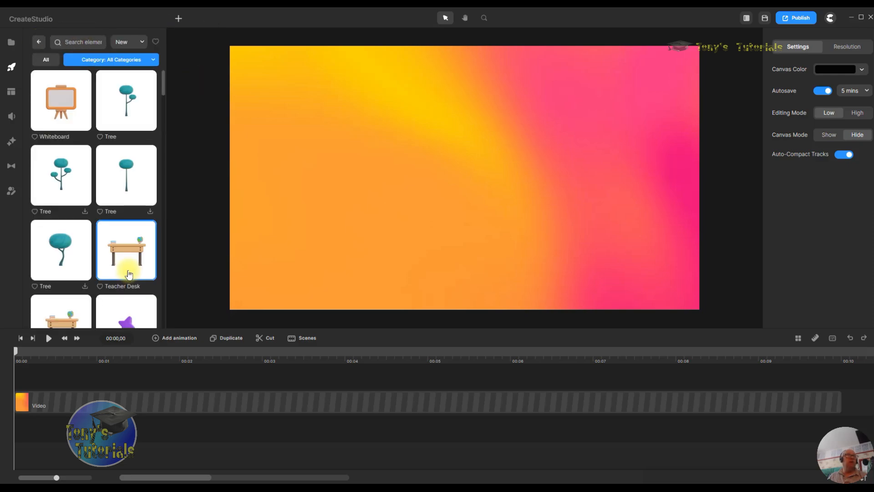
{"action": "left_click", "coordinate": [154, 65]}
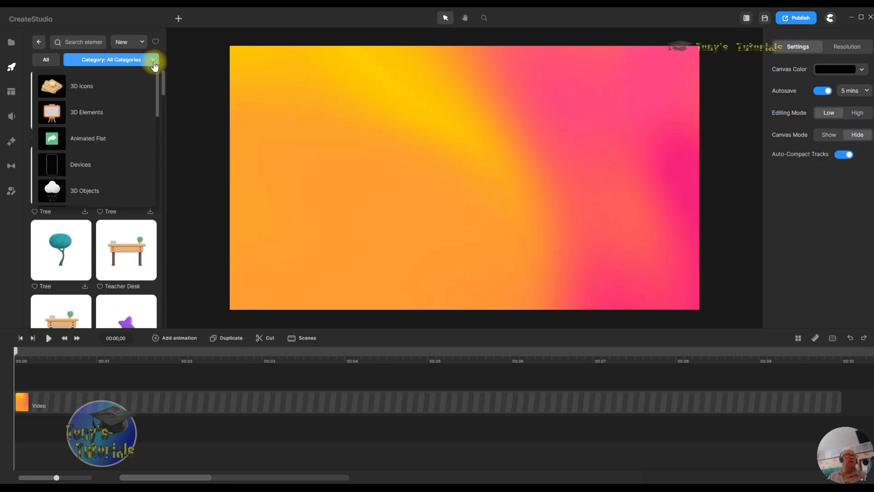
{"action": "left_click", "coordinate": [113, 111]}
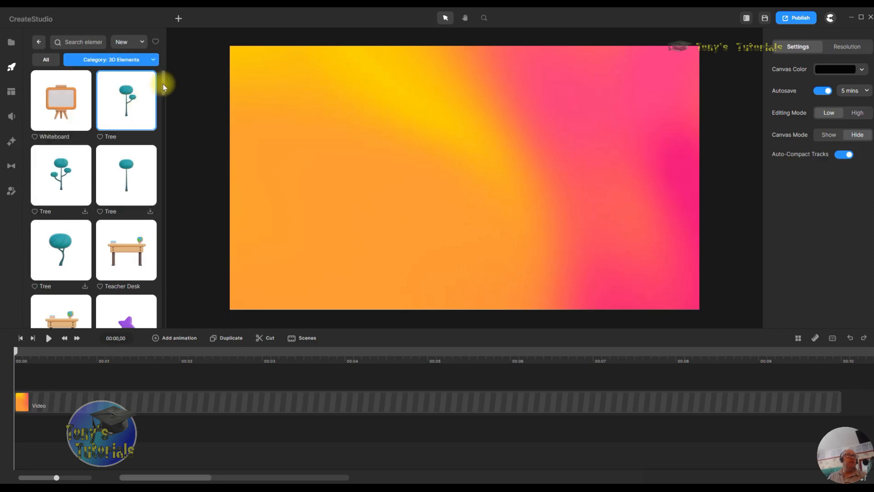
{"action": "mouse_move", "coordinate": [162, 84]}
{"action": "left_mouse_down"}
{"action": "mouse_move", "coordinate": [178, 234]}
{"action": "mouse_move", "coordinate": [162, 297]}
{"action": "mouse_move", "coordinate": [177, 187]}
{"action": "mouse_move", "coordinate": [156, 83]}
{"action": "left_mouse_up"}
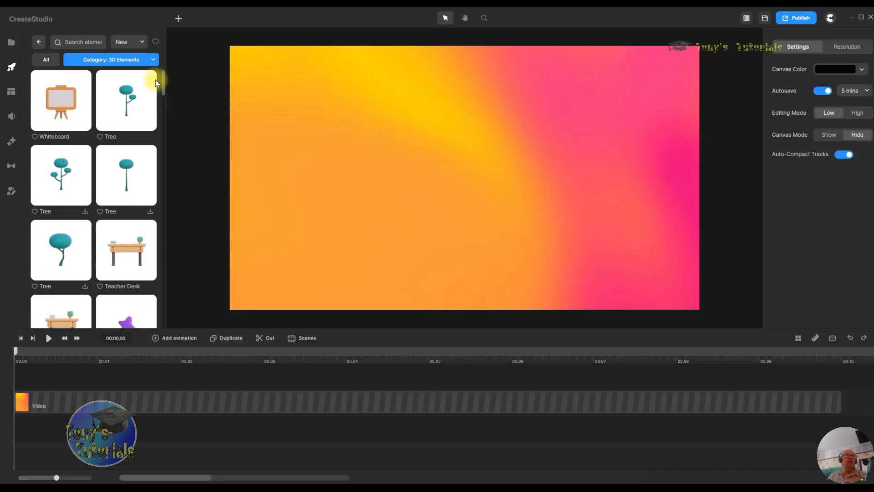
Step: Switch the icon category filter to Animated Flat
{"action": "left_click", "coordinate": [155, 61]}
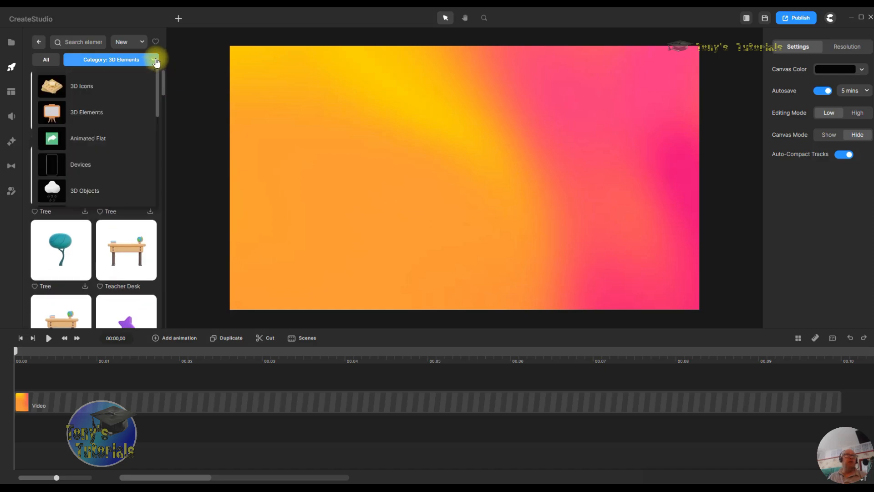
{"action": "left_click", "coordinate": [120, 138]}
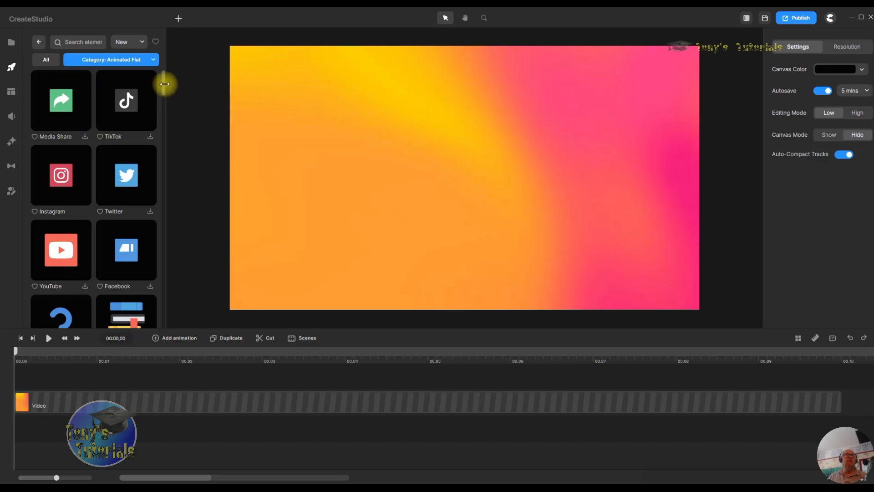
Step: Look through the whole Animated Flat icon category and return to its first icons
{"action": "left_click_drag", "start_coordinate": [162, 86], "coordinate": [161, 85]}
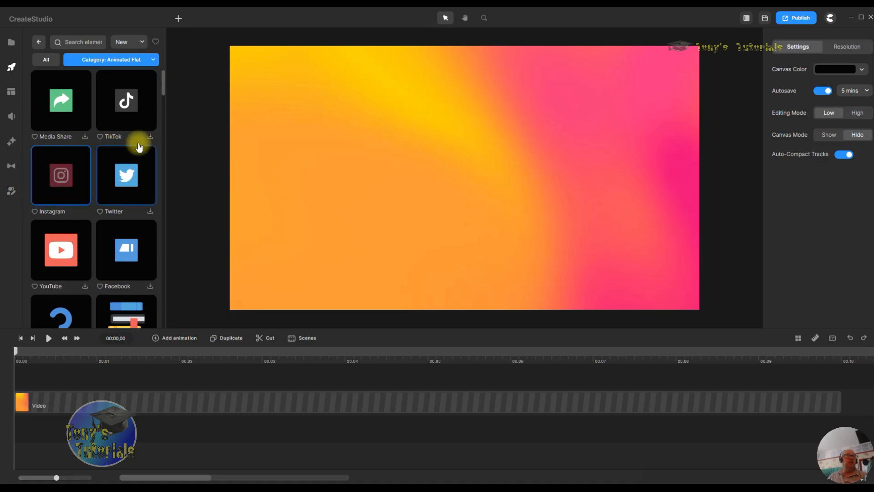
{"action": "left_click_drag", "start_coordinate": [162, 86], "coordinate": [150, 327]}
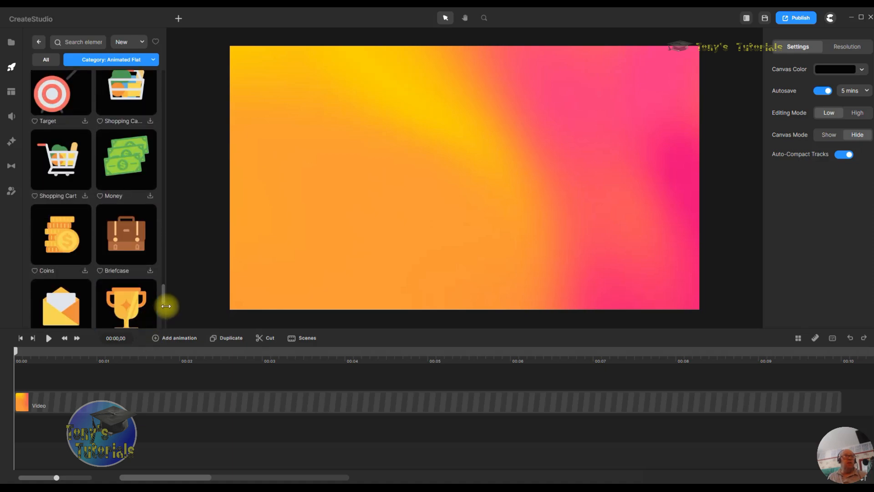
{"action": "left_click_drag", "start_coordinate": [163, 296], "coordinate": [170, 82]}
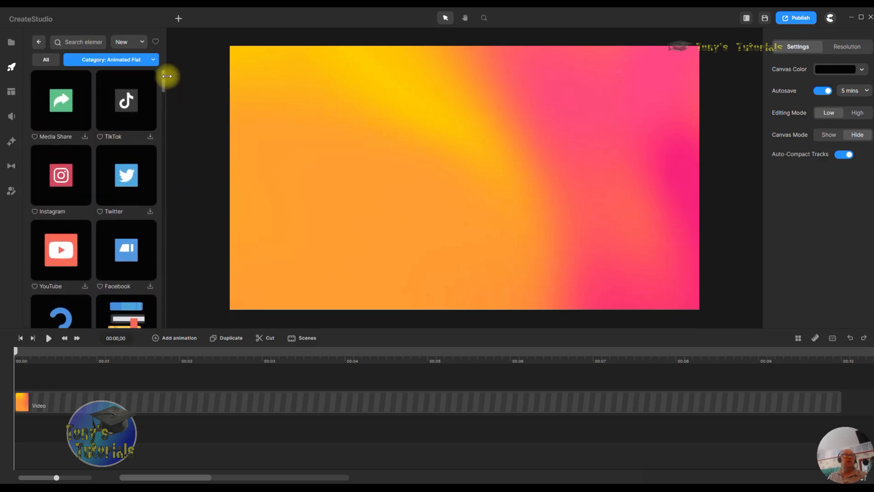
Step: Place the Instagram icon left of the canvas centre at 60% scale and play its animation over the gradient background
{"action": "left_click_drag", "start_coordinate": [60, 173], "coordinate": [340, 299]}
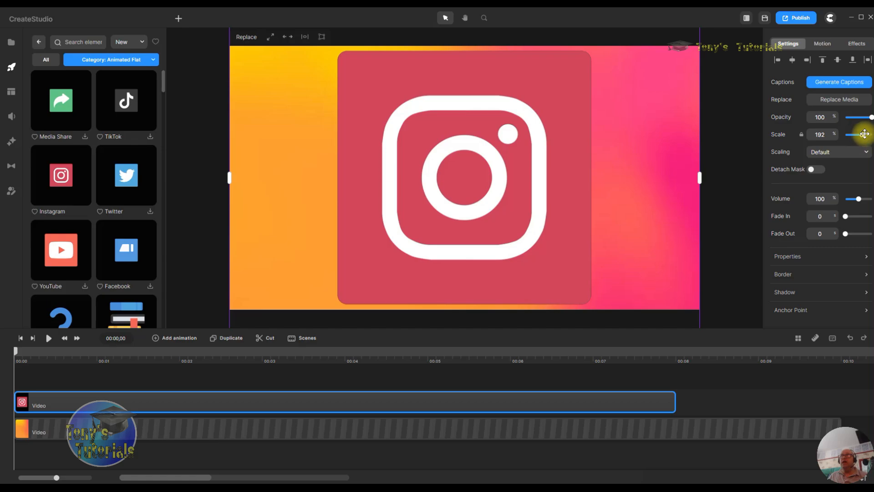
{"action": "left_click_drag", "start_coordinate": [863, 134], "coordinate": [852, 136]}
{"action": "left_click_drag", "start_coordinate": [476, 197], "coordinate": [398, 203]}
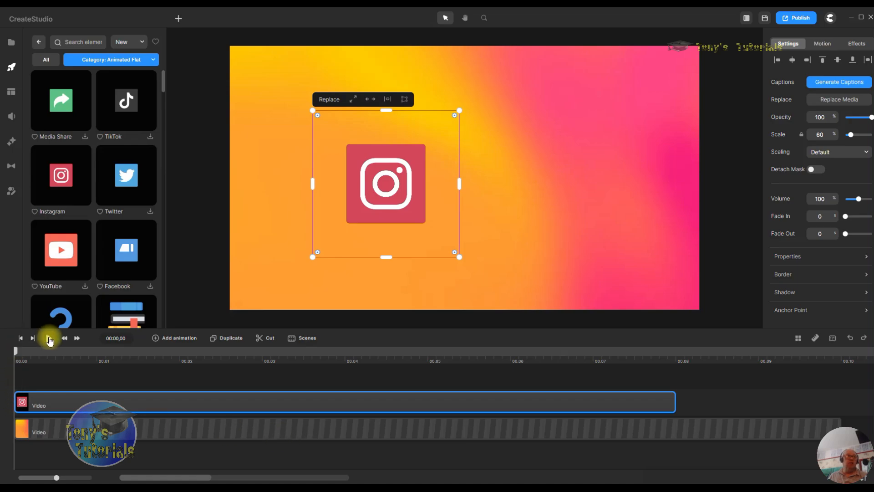
{"action": "left_click", "coordinate": [49, 338]}
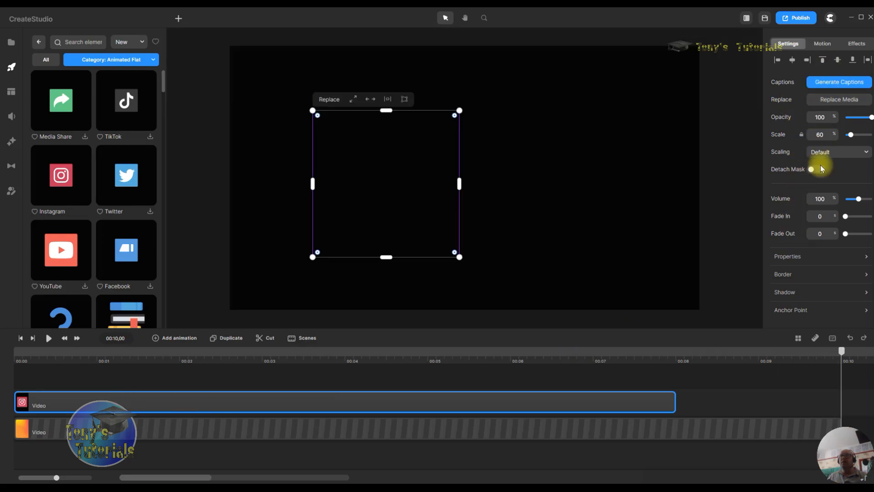
{"action": "scroll", "coordinate": [790, 149], "scroll_direction": "down", "scroll_amount": 2}
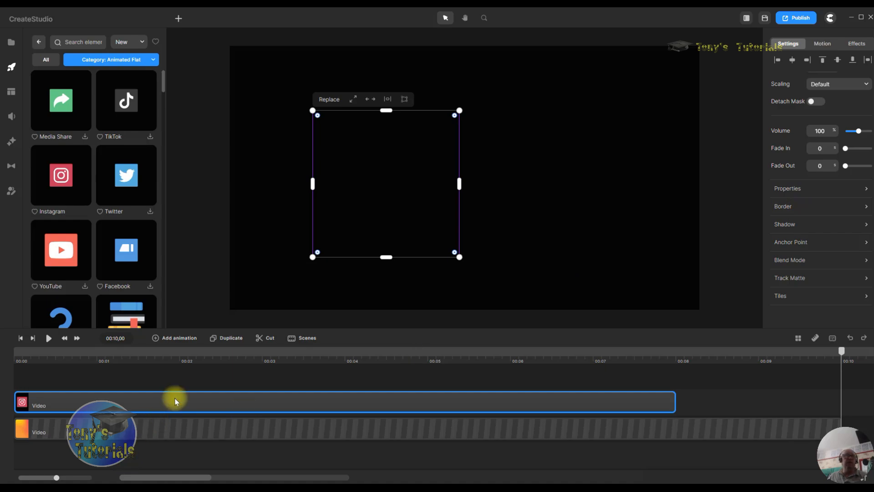
Step: Apply the Color Replace effect to the Instagram icon, with the playhead at 00:02,29 so the icon is visible
{"action": "left_click", "coordinate": [10, 142]}
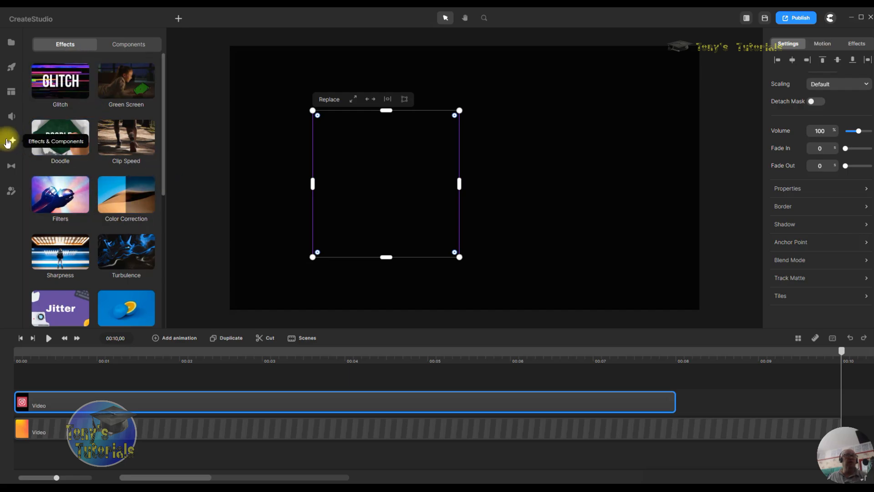
{"action": "left_click_drag", "start_coordinate": [165, 160], "coordinate": [163, 252]}
{"action": "left_click_drag", "start_coordinate": [114, 241], "coordinate": [221, 399]}
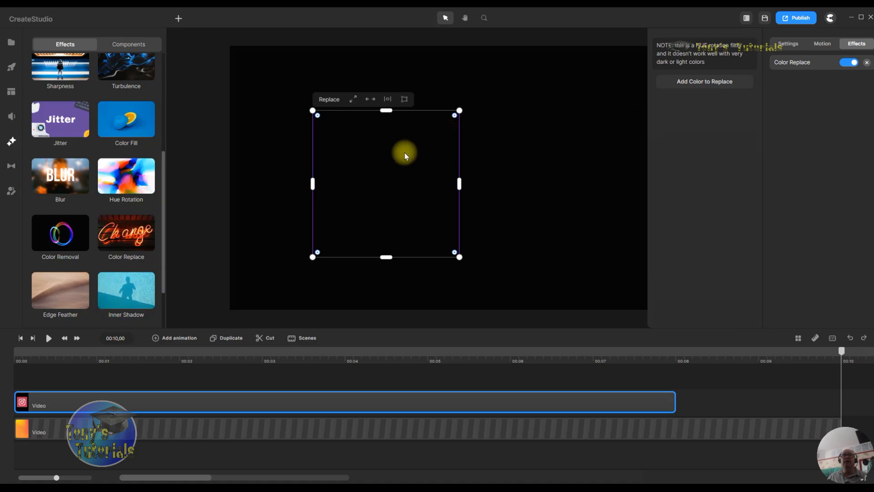
{"action": "left_click", "coordinate": [558, 121]}
{"action": "left_click", "coordinate": [258, 361]}
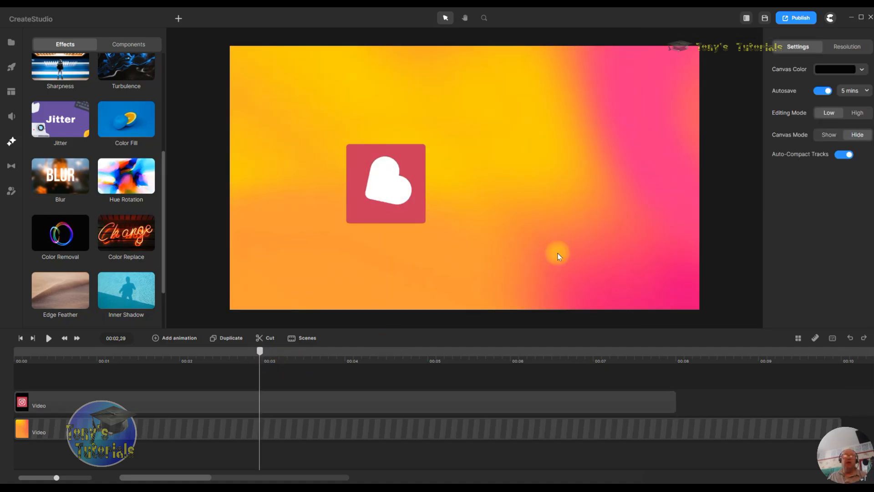
{"action": "left_click", "coordinate": [418, 214]}
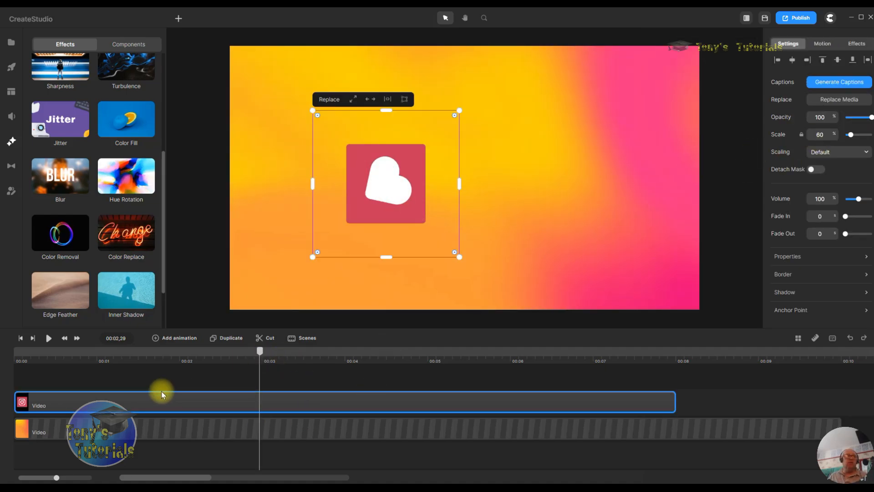
{"action": "left_click_drag", "start_coordinate": [112, 258], "coordinate": [397, 193]}
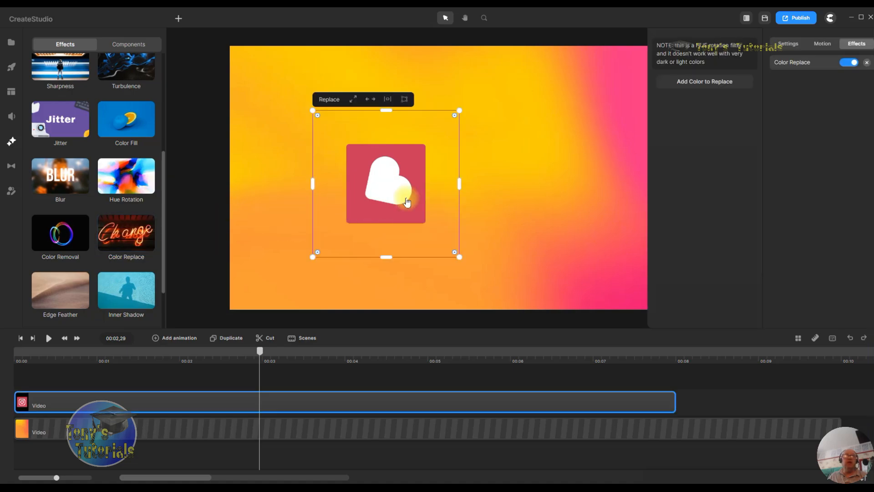
Step: Add a colour replacement to the Instagram icon, changing its red background c63357 to blue 3760b2
{"action": "left_click", "coordinate": [712, 83]}
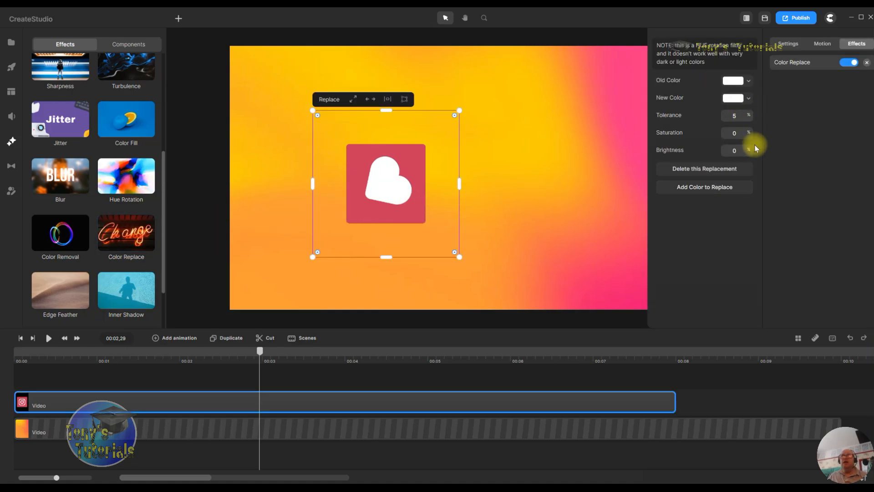
{"action": "left_click", "coordinate": [728, 81]}
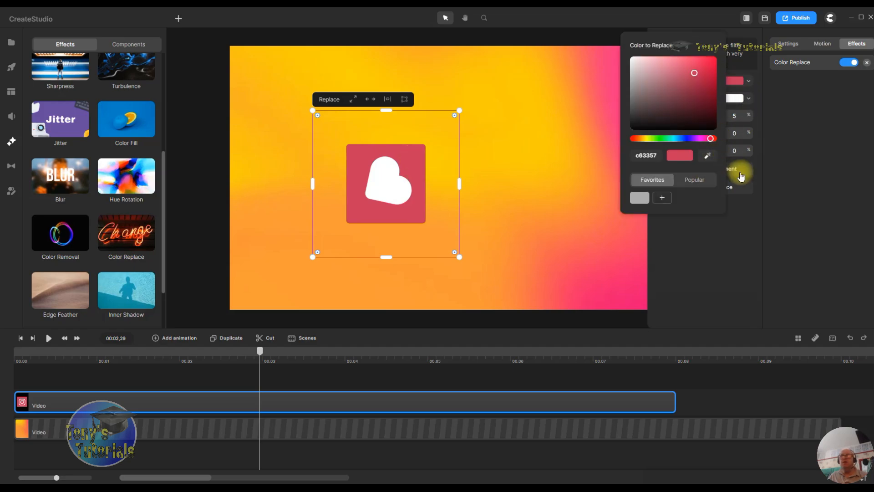
{"action": "left_click", "coordinate": [779, 243]}
{"action": "left_click", "coordinate": [733, 98]}
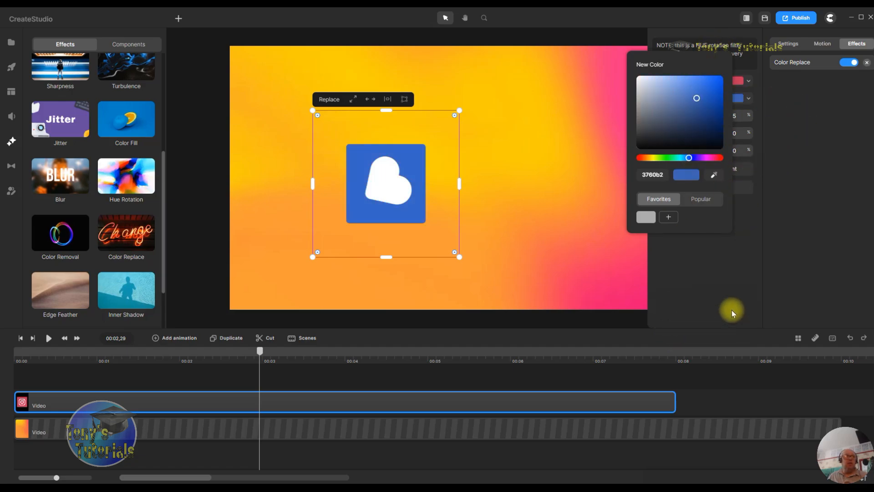
Step: Return the playhead to the start and delete the Instagram icon clip from the timeline
{"action": "left_click", "coordinate": [262, 355]}
{"action": "left_click_drag", "start_coordinate": [262, 355], "coordinate": [1, 357]}
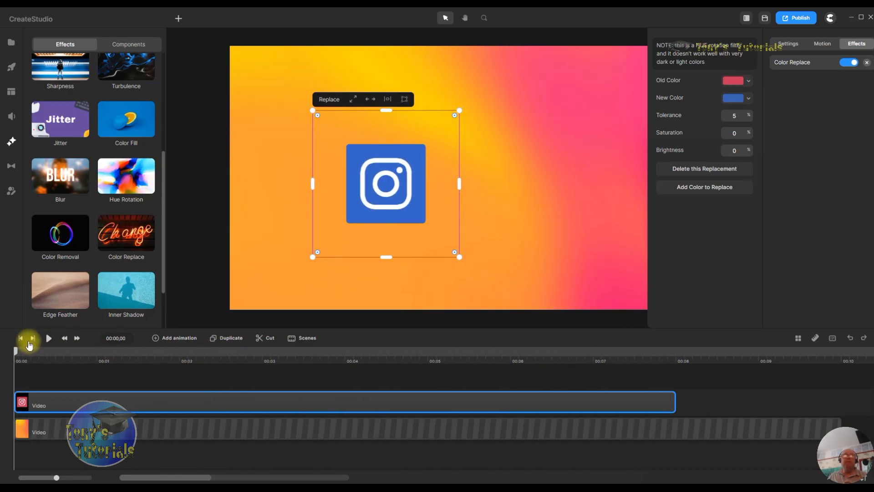
{"action": "right_click", "coordinate": [312, 402]}
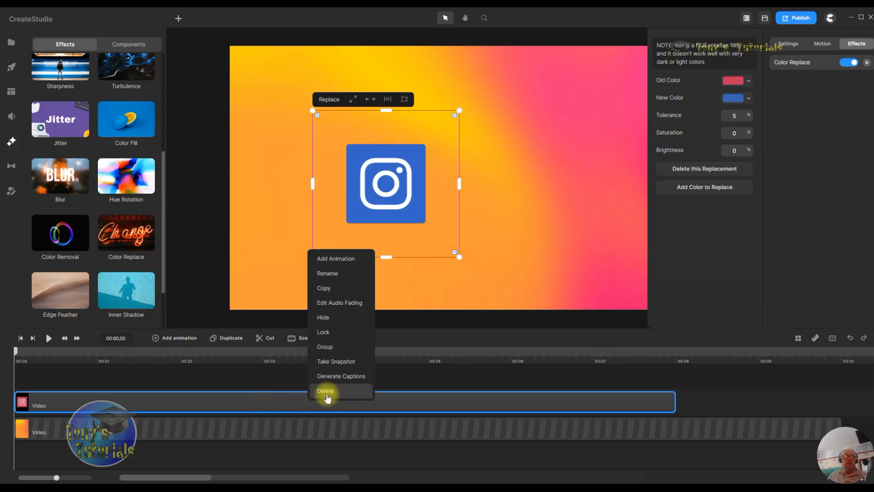
{"action": "left_click", "coordinate": [326, 391]}
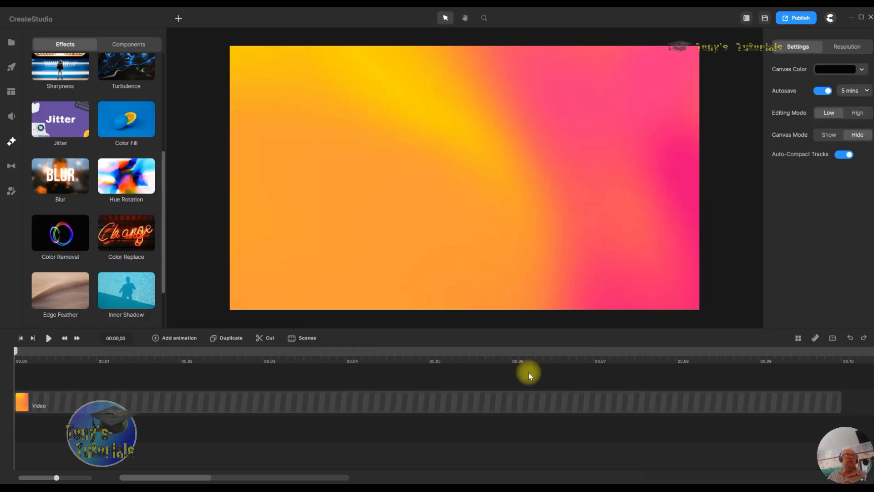
Step: Reopen the icon library and skim the Animated Flat icons again
{"action": "left_click", "coordinate": [11, 66]}
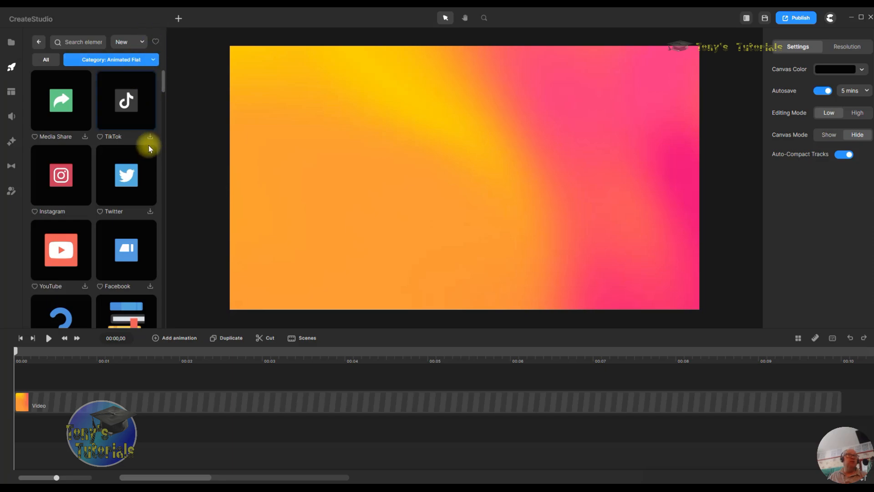
{"action": "scroll", "coordinate": [98, 190], "scroll_direction": "down", "scroll_amount": 10}
{"action": "scroll", "coordinate": [114, 188], "scroll_direction": "up", "scroll_amount": 5}
{"action": "scroll", "coordinate": [113, 188], "scroll_direction": "up", "scroll_amount": 5}
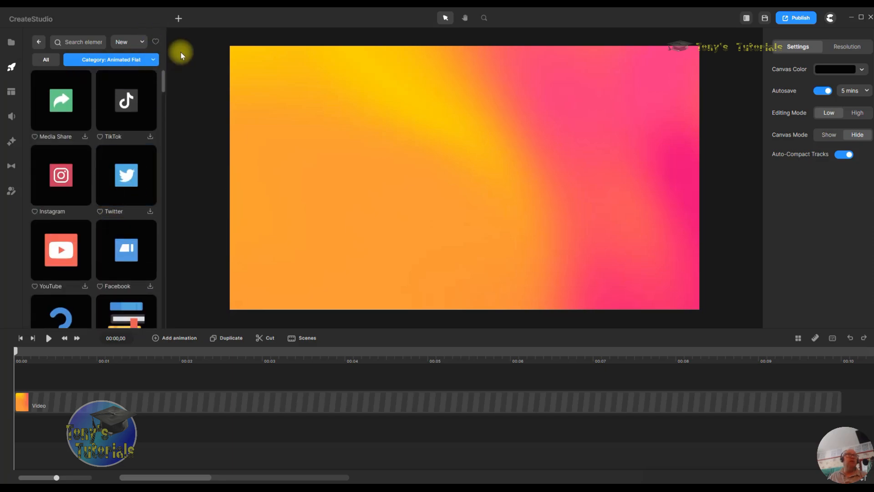
Step: Switch the icon category filter to Devices and look through the phone and tablet frames
{"action": "left_click", "coordinate": [156, 62]}
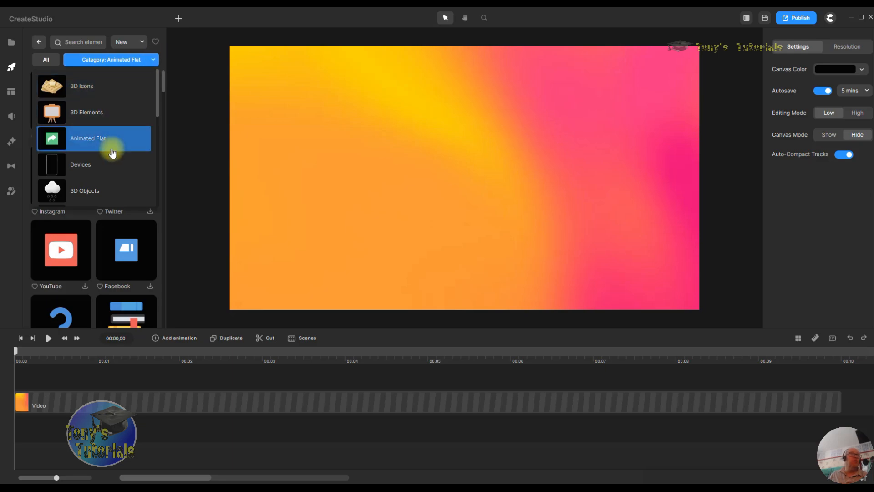
{"action": "left_click", "coordinate": [107, 170]}
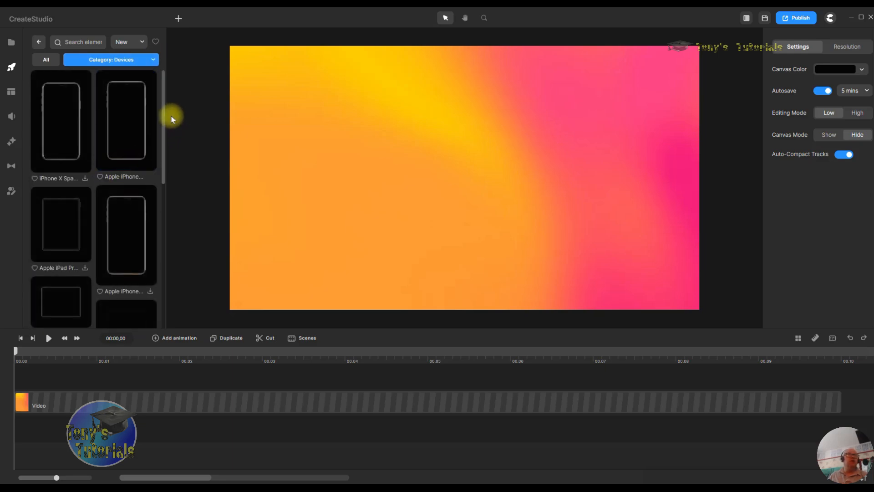
{"action": "mouse_move", "coordinate": [162, 107]}
{"action": "left_mouse_down"}
{"action": "mouse_move", "coordinate": [167, 263]}
{"action": "mouse_move", "coordinate": [154, 170]}
{"action": "mouse_move", "coordinate": [158, 93]}
{"action": "left_mouse_up"}
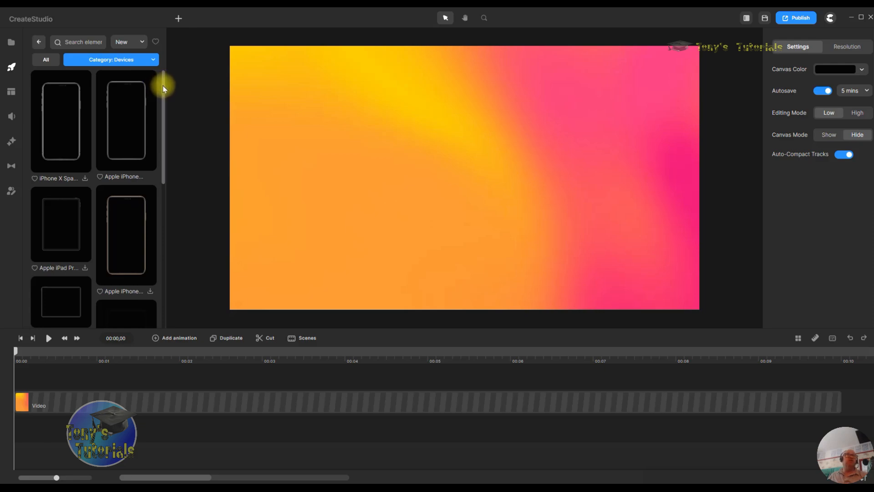
{"action": "left_click_drag", "start_coordinate": [162, 87], "coordinate": [141, 74]}
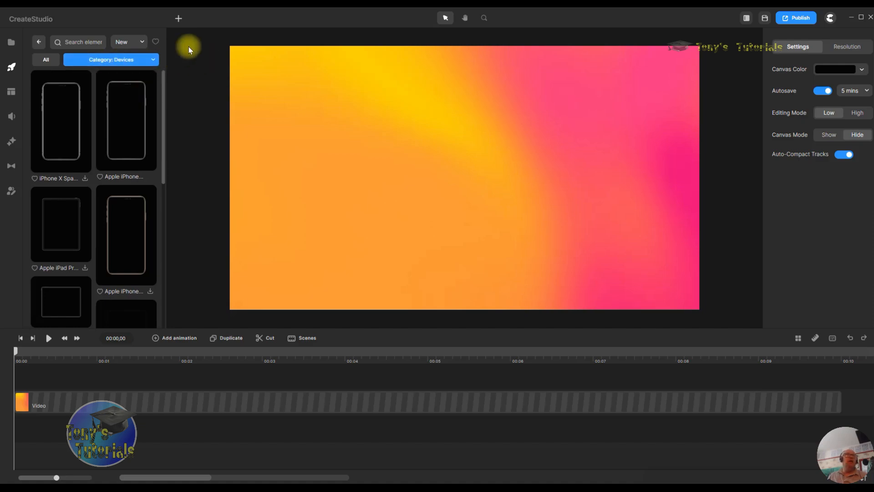
{"action": "left_click", "coordinate": [151, 64]}
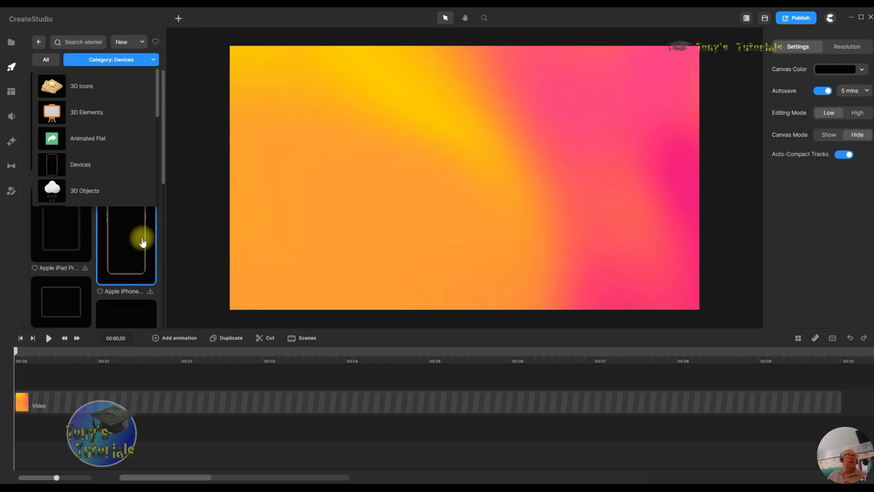
{"action": "left_click", "coordinate": [41, 164]}
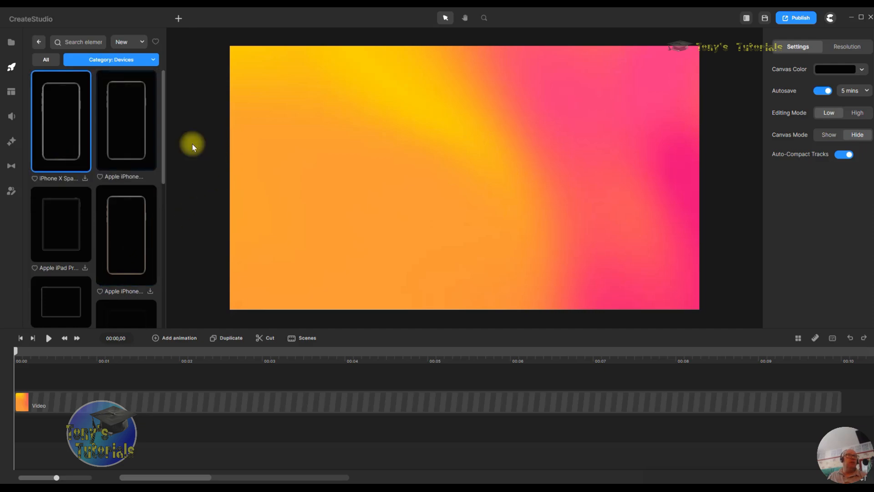
Step: Place an iPhone frame from the Devices category at the canvas centre, then delete its clip from the timeline
{"action": "left_click_drag", "start_coordinate": [140, 146], "coordinate": [460, 176]}
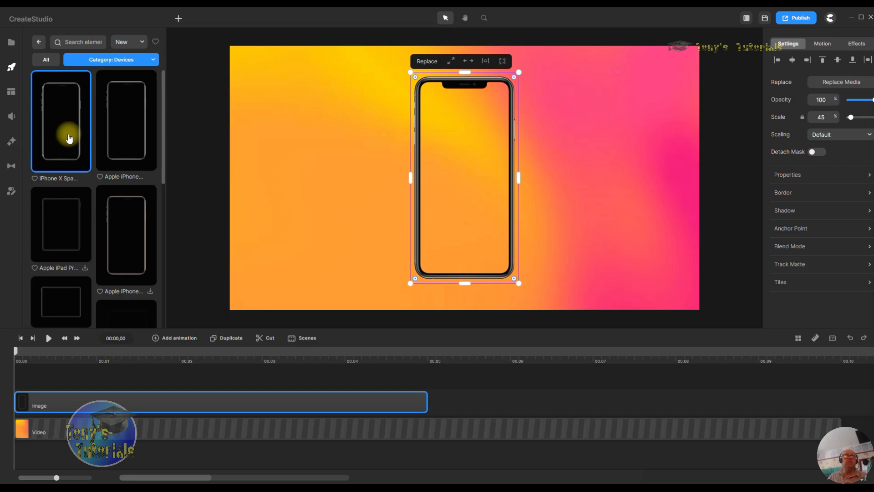
{"action": "left_click", "coordinate": [567, 143]}
{"action": "left_click_drag", "start_coordinate": [469, 167], "coordinate": [688, 231]}
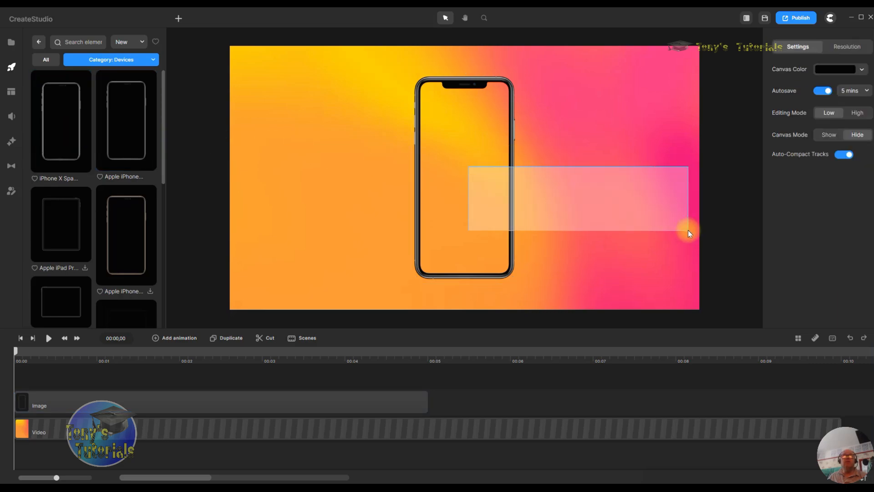
{"action": "right_click", "coordinate": [276, 398]}
{"action": "left_click", "coordinate": [305, 391]}
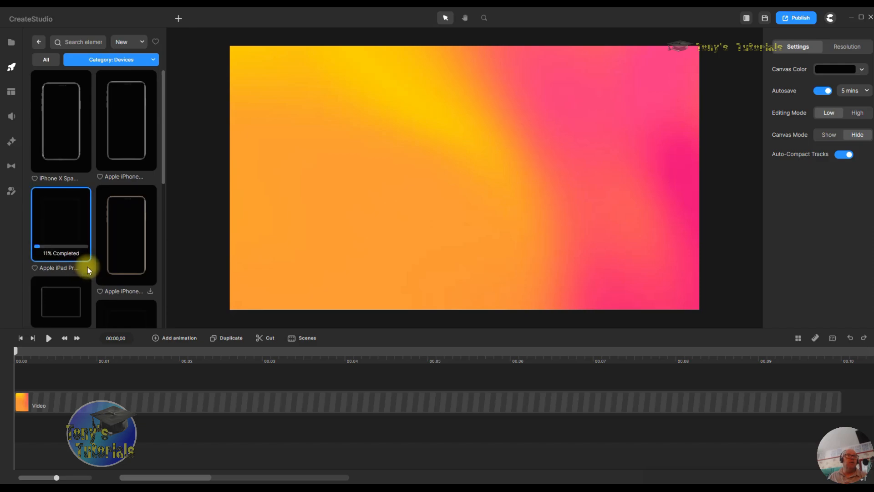
Step: Try the Apple iPad Pro frame on the right half of the canvas, then delete it
{"action": "left_click_drag", "start_coordinate": [59, 221], "coordinate": [395, 260]}
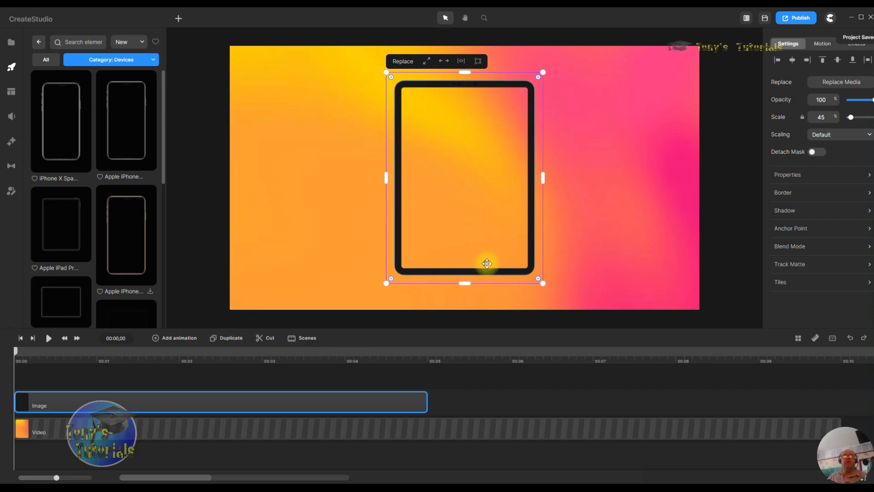
{"action": "left_click_drag", "start_coordinate": [523, 260], "coordinate": [613, 260]}
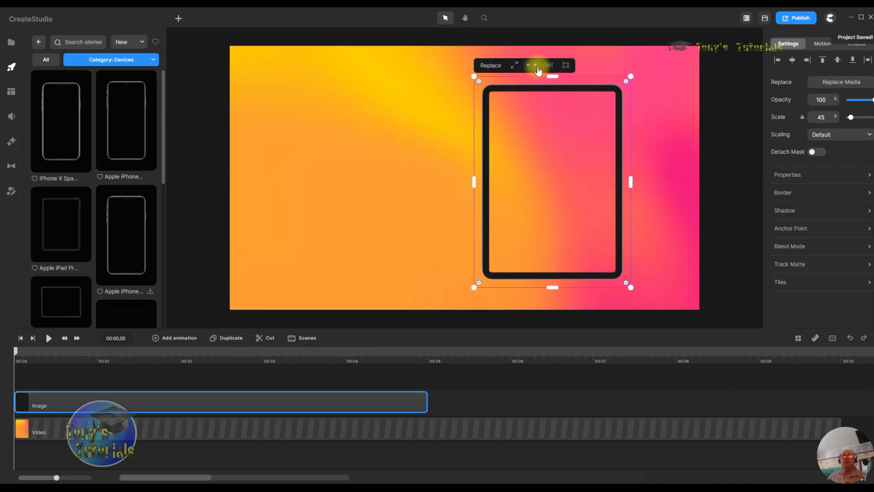
{"action": "right_click", "coordinate": [582, 116]}
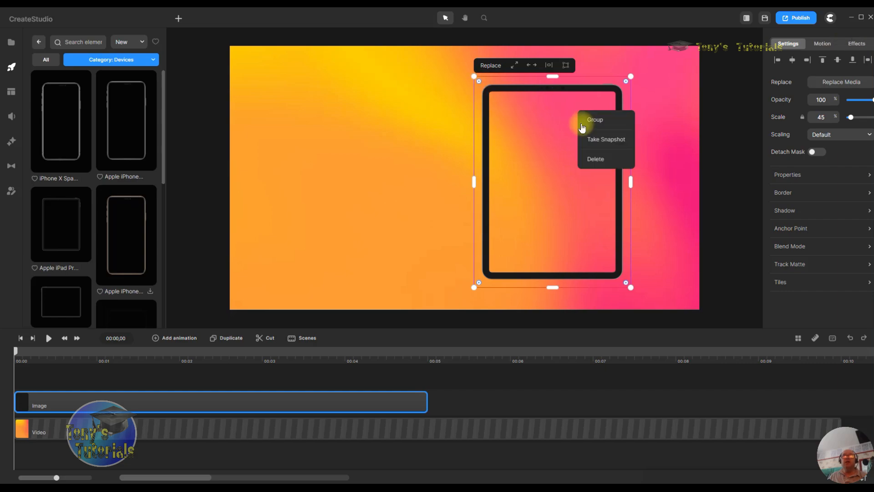
{"action": "left_click", "coordinate": [603, 162]}
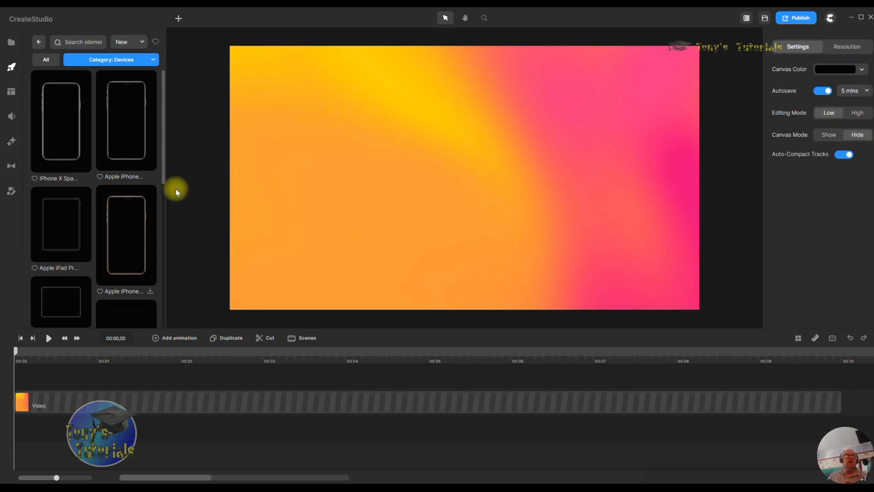
Step: Add an Apple iPhone frame to the canvas and position it slightly right of centre
{"action": "left_click_drag", "start_coordinate": [121, 146], "coordinate": [579, 227]}
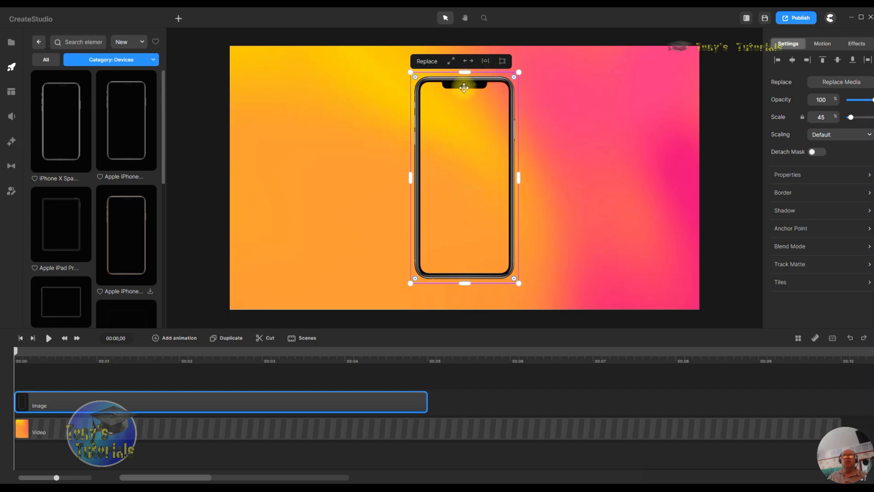
{"action": "left_click_drag", "start_coordinate": [467, 81], "coordinate": [516, 88]}
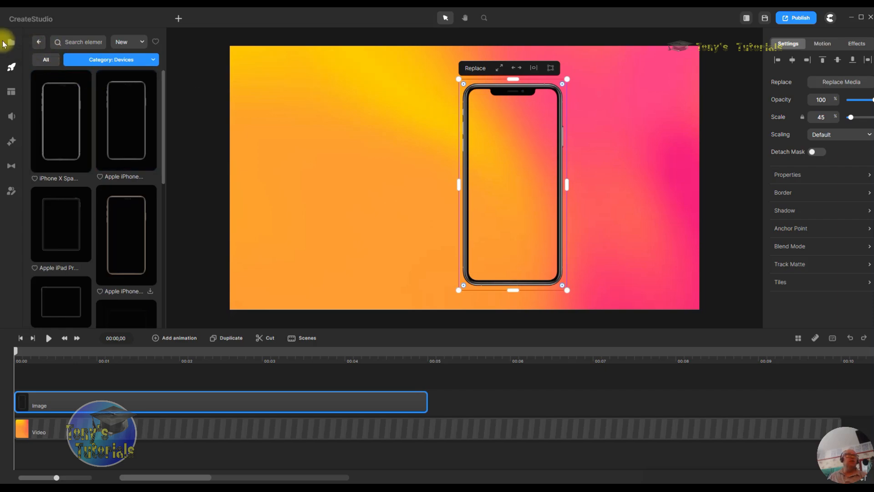
Step: Download the Pexels video of two women dancing behind a phone on a tripod and place it on the canvas from the project media
{"action": "left_click", "coordinate": [14, 43]}
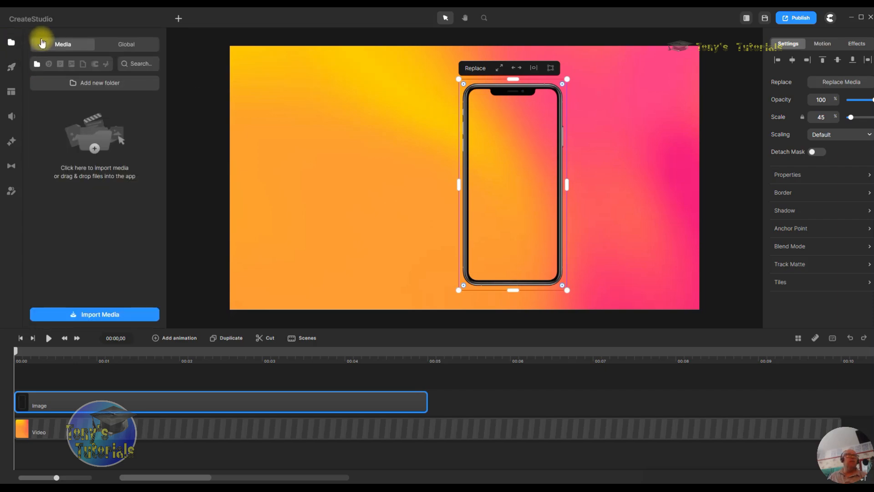
{"action": "left_click", "coordinate": [59, 68]}
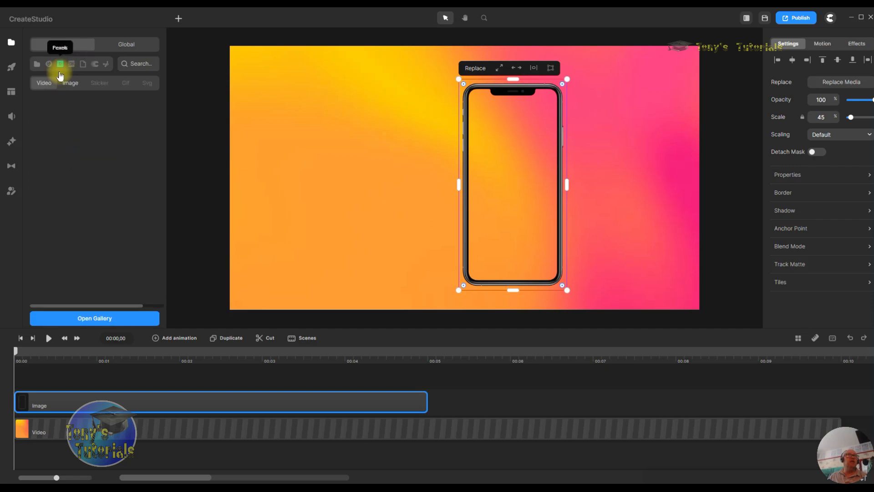
{"action": "left_click", "coordinate": [46, 193]}
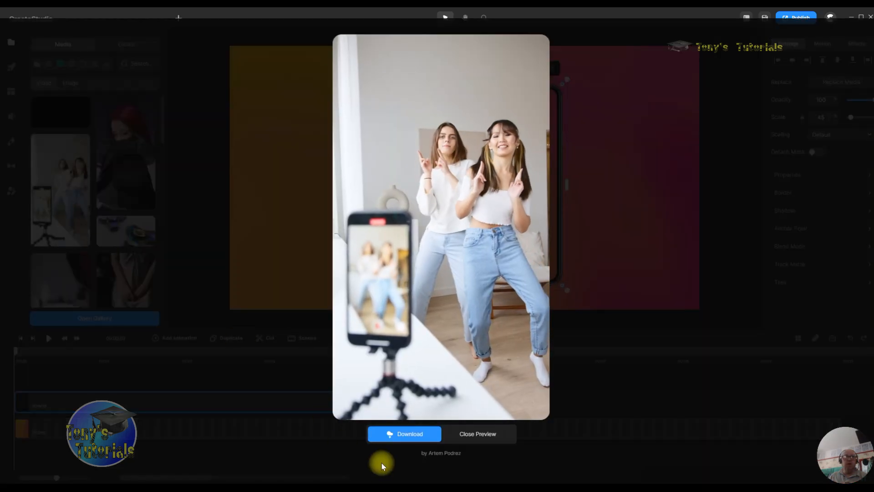
{"action": "left_click", "coordinate": [412, 434]}
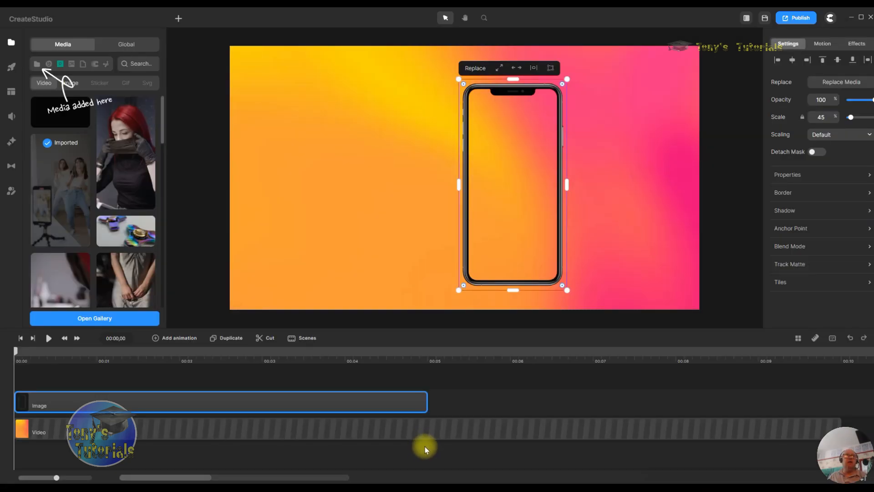
{"action": "left_click", "coordinate": [37, 64]}
{"action": "left_click_drag", "start_coordinate": [59, 121], "coordinate": [460, 130]}
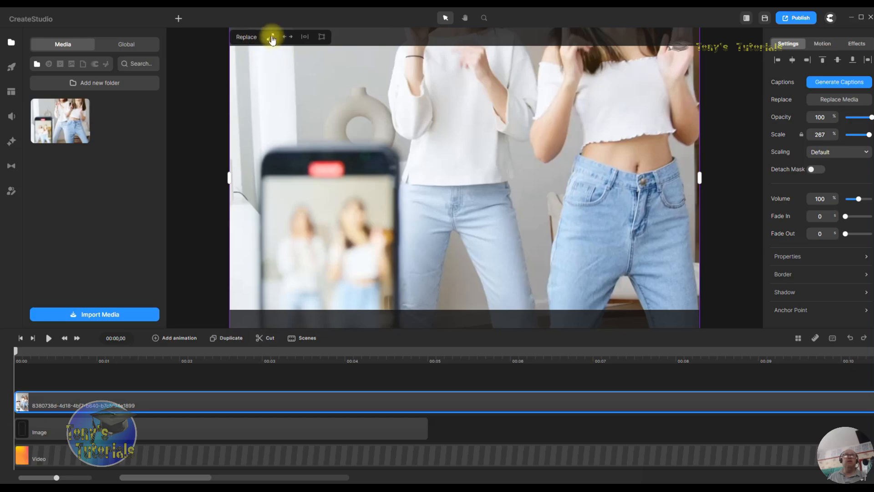
Step: Shrink the dancing video to 76% scale and position it over the phone frame
{"action": "left_click", "coordinate": [287, 36]}
{"action": "left_click_drag", "start_coordinate": [515, 119], "coordinate": [544, 106]}
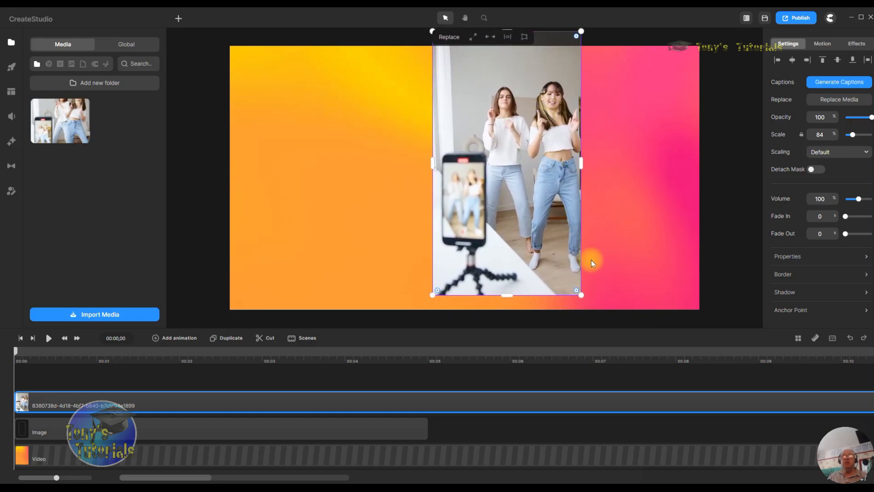
{"action": "left_click_drag", "start_coordinate": [581, 295], "coordinate": [546, 286]}
{"action": "left_click_drag", "start_coordinate": [544, 217], "coordinate": [571, 214]}
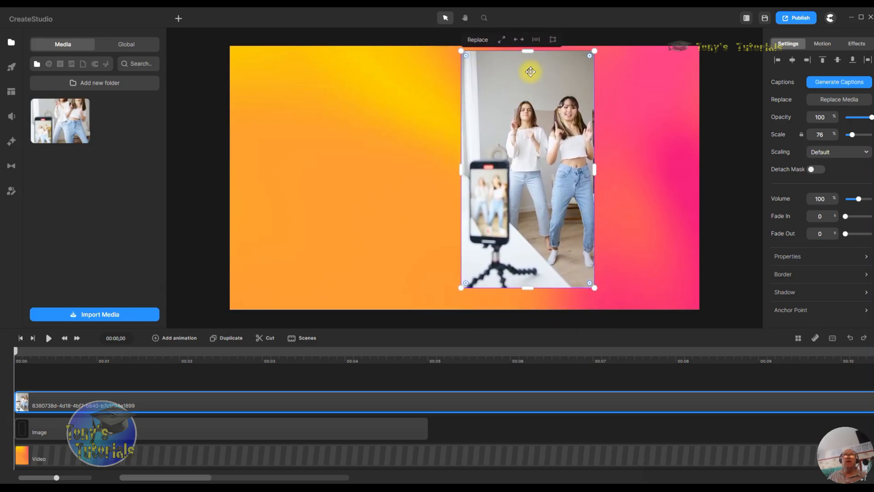
Step: Crop all four sides of the video to the phone frame's outline and round its corners
{"action": "left_click_drag", "start_coordinate": [531, 50], "coordinate": [525, 84]}
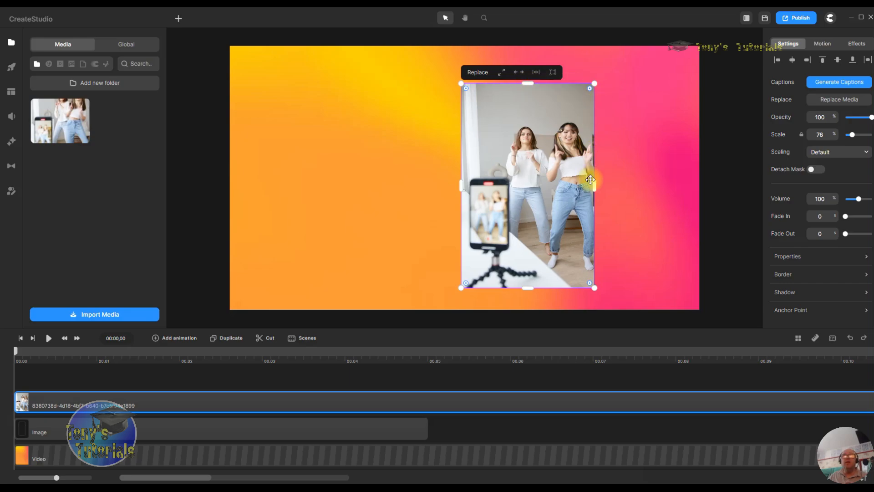
{"action": "left_click_drag", "start_coordinate": [591, 184], "coordinate": [559, 187]}
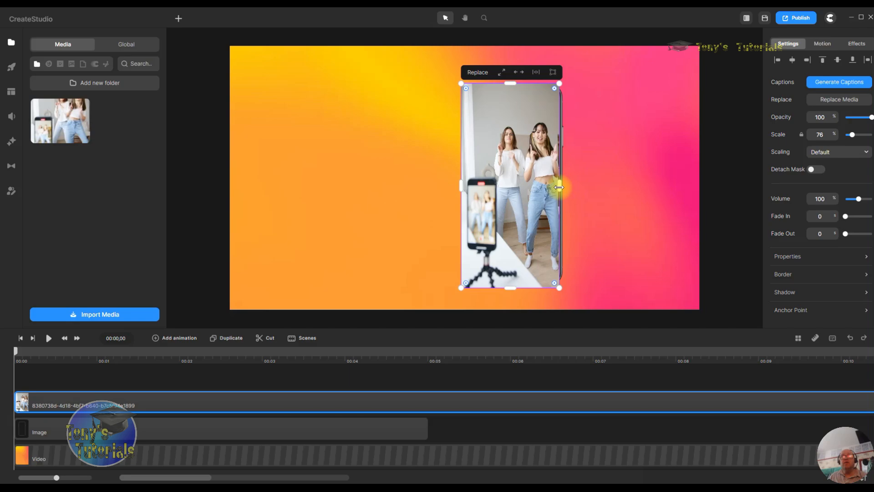
{"action": "left_click_drag", "start_coordinate": [462, 185], "coordinate": [466, 184]}
{"action": "left_click_drag", "start_coordinate": [517, 82], "coordinate": [519, 85]}
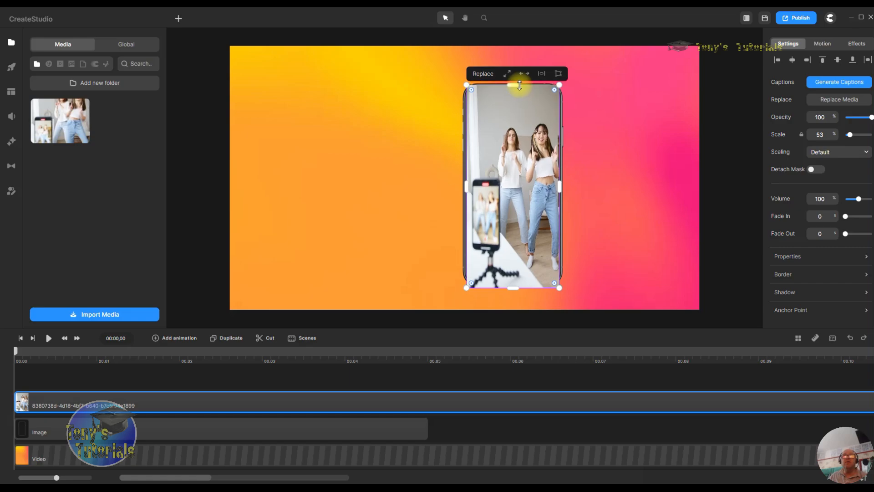
{"action": "left_click_drag", "start_coordinate": [511, 290], "coordinate": [513, 283]}
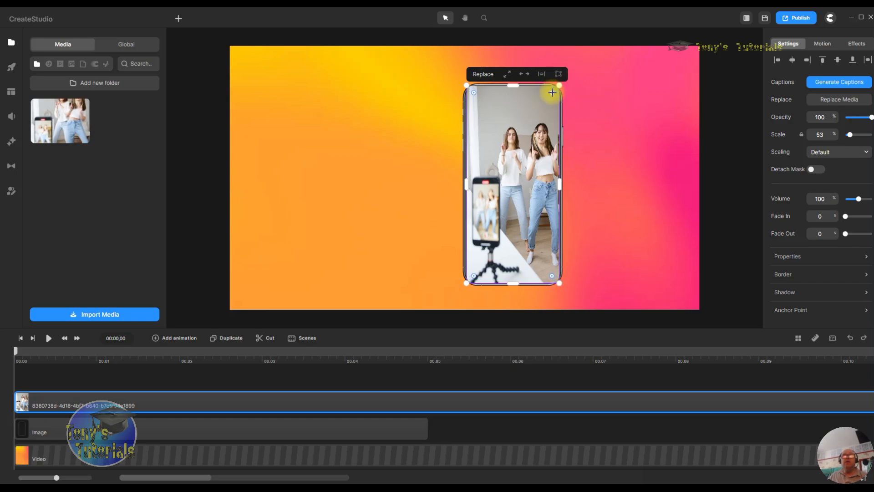
{"action": "left_click", "coordinate": [662, 183]}
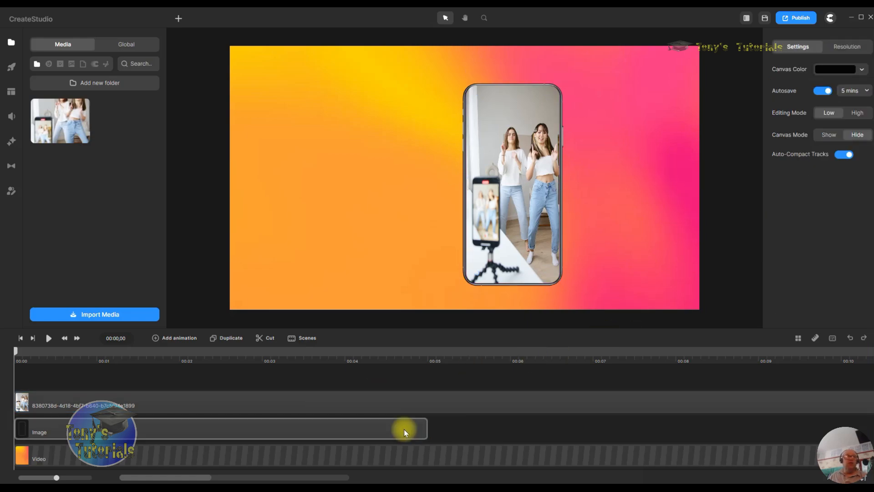
Step: Move the phone frame's clip above the video clip on the timeline and play back the composition
{"action": "left_click_drag", "start_coordinate": [242, 433], "coordinate": [246, 376]}
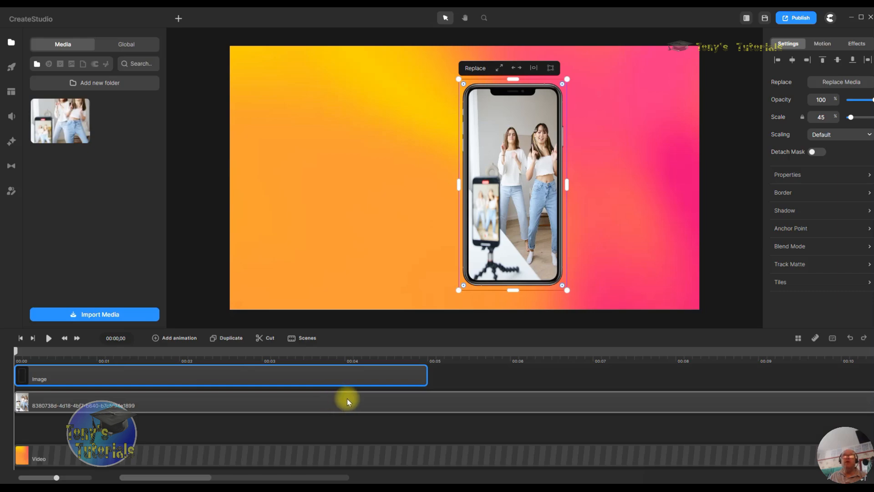
{"action": "left_click", "coordinate": [630, 273]}
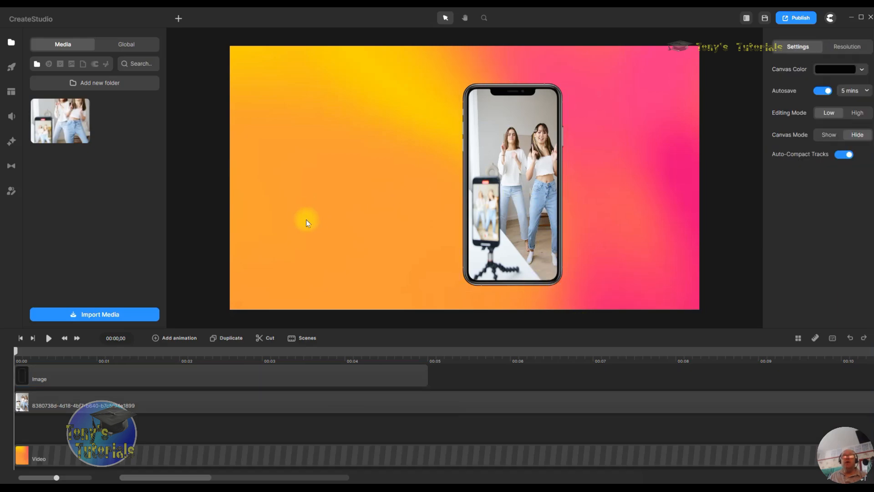
{"action": "left_click", "coordinate": [51, 338]}
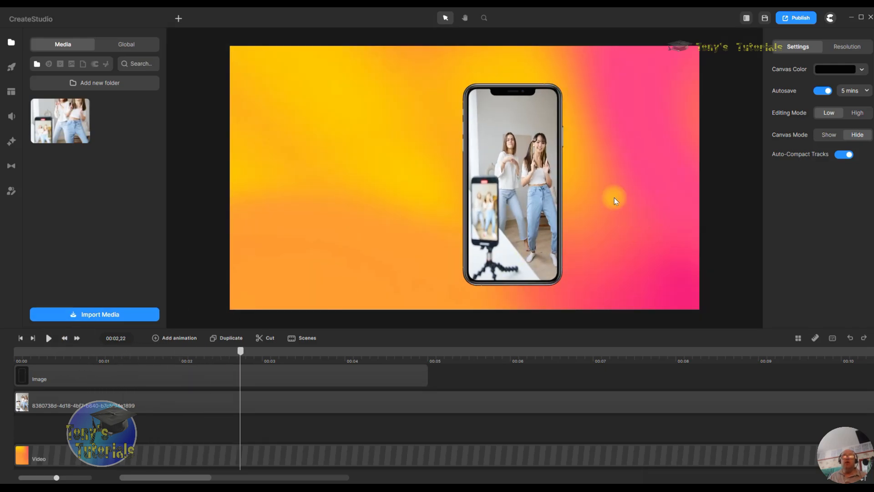
{"action": "left_click", "coordinate": [50, 338]}
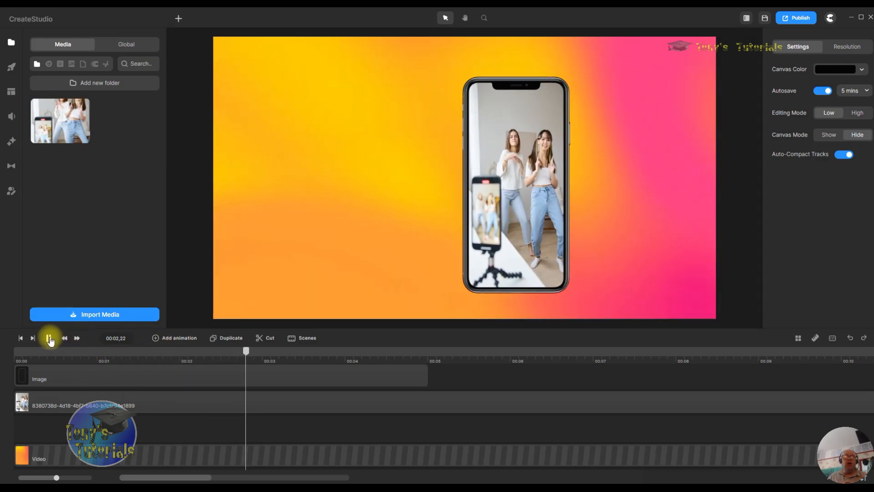
{"action": "left_click", "coordinate": [49, 337]}
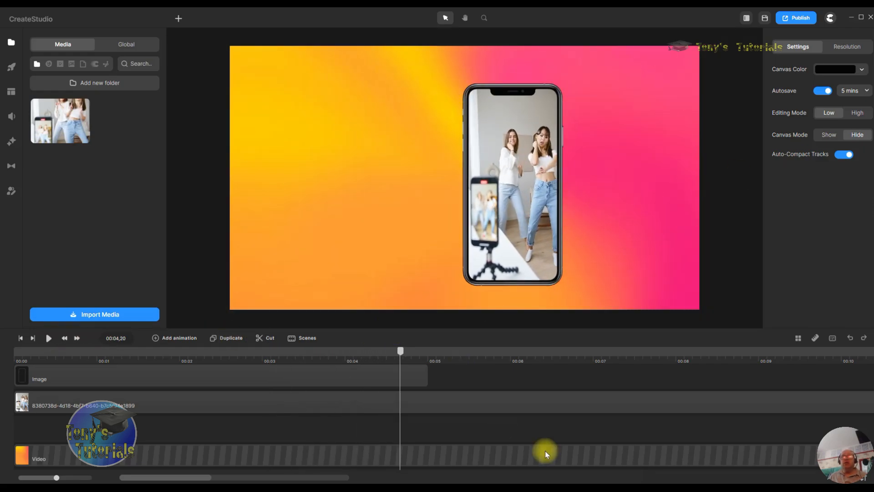
Step: Select the phone frame and dancing video clips together and delete them from the timeline
{"action": "right_click", "coordinate": [346, 390]}
{"action": "left_click", "coordinate": [291, 421]}
{"action": "left_click", "coordinate": [312, 369], "text": "shift"}
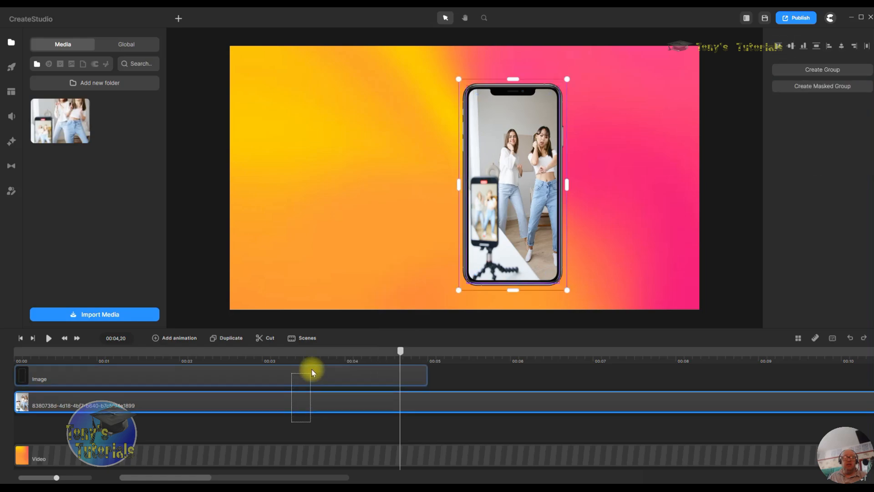
{"action": "right_click", "coordinate": [314, 370]}
{"action": "left_click", "coordinate": [330, 359]}
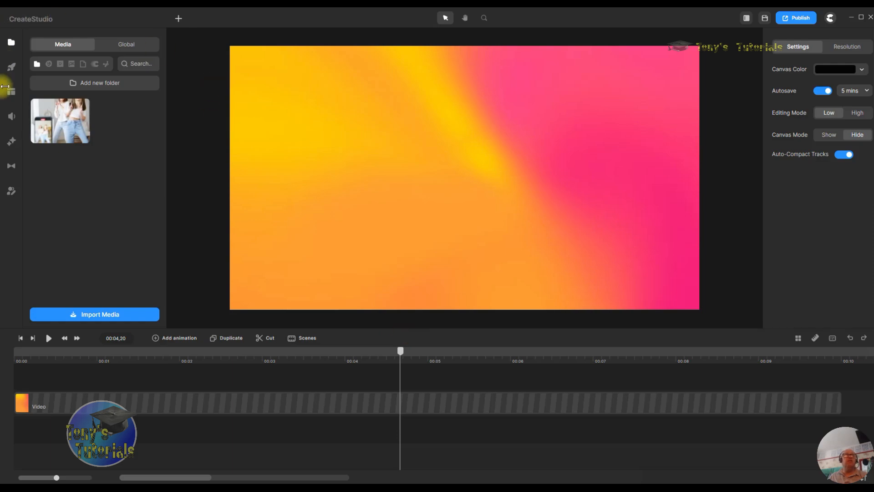
Step: Add the Weather-3 rain cloud from the 3D Objects category, scale it to 24% and position it near the canvas's upper centre
{"action": "left_click", "coordinate": [11, 68]}
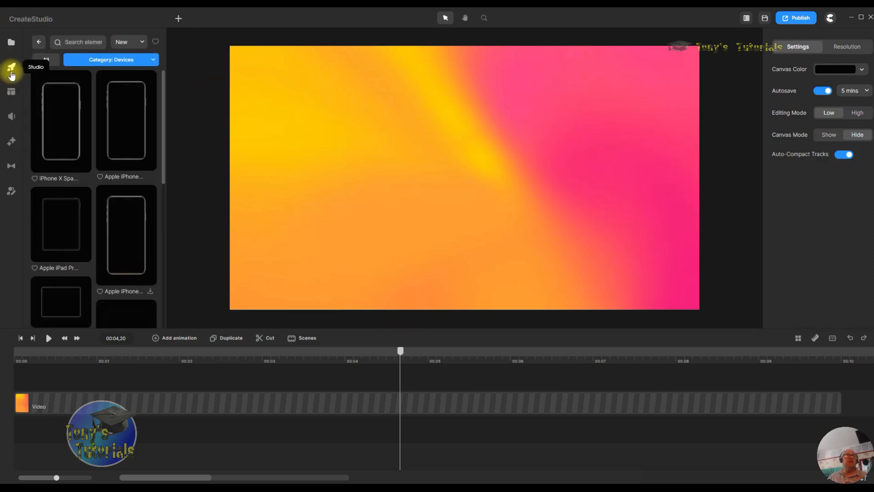
{"action": "left_click", "coordinate": [150, 59]}
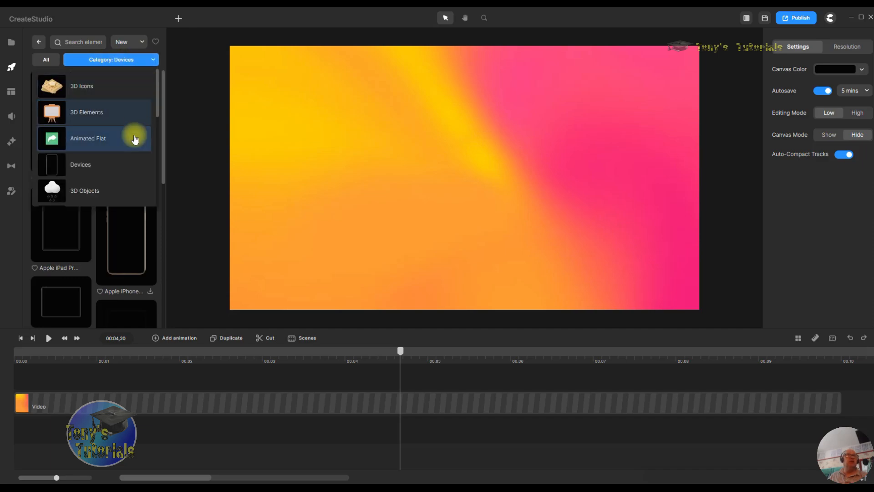
{"action": "left_click", "coordinate": [108, 193]}
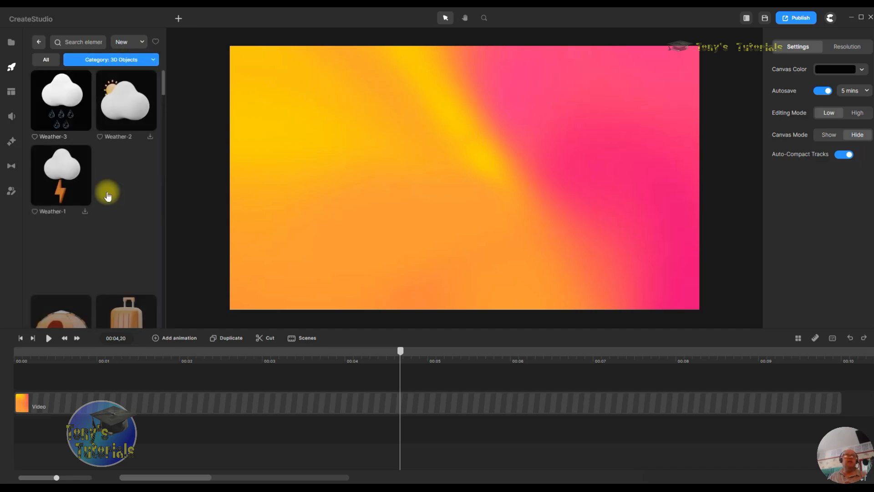
{"action": "left_click_drag", "start_coordinate": [61, 97], "coordinate": [464, 137]}
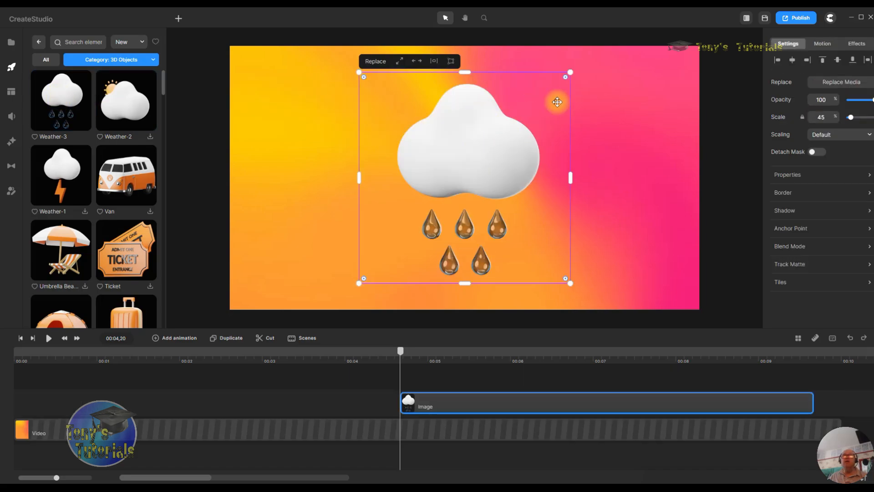
{"action": "left_click_drag", "start_coordinate": [572, 69], "coordinate": [472, 170]}
{"action": "left_click_drag", "start_coordinate": [429, 205], "coordinate": [312, 87]}
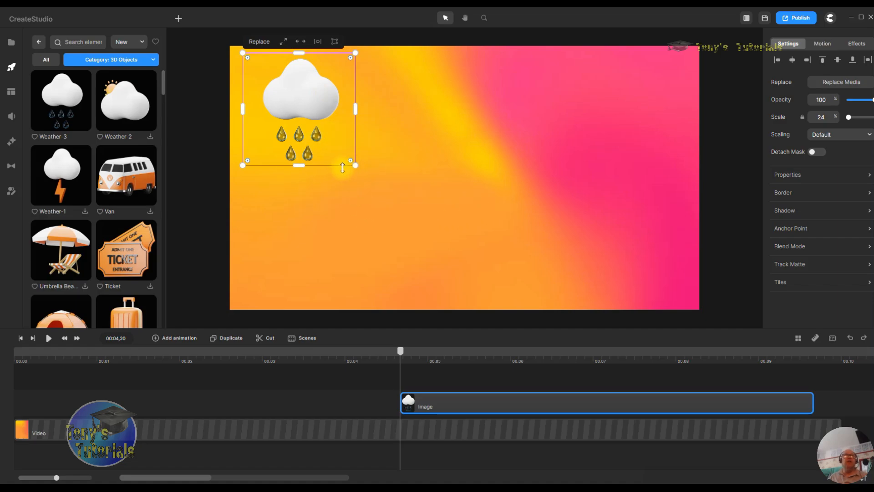
{"action": "left_click_drag", "start_coordinate": [318, 103], "coordinate": [459, 122]}
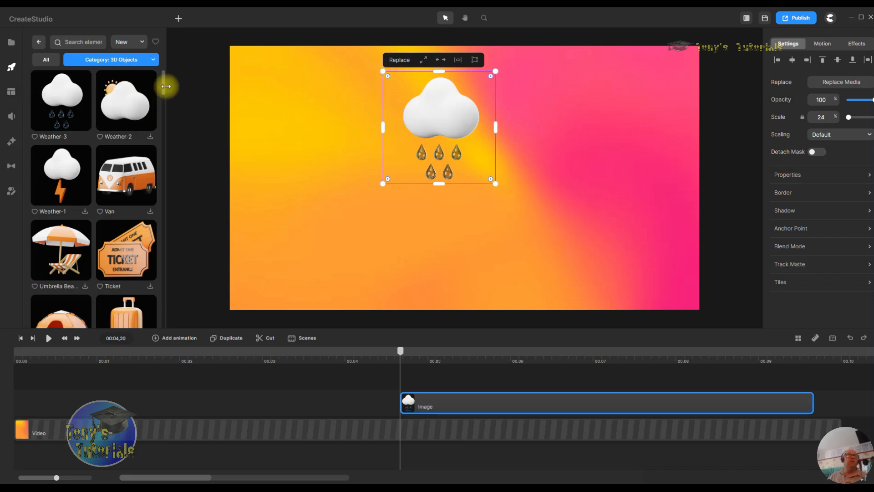
Step: Look through the remaining 3D Objects, then delete the rain cloud from the canvas
{"action": "left_click_drag", "start_coordinate": [163, 86], "coordinate": [141, 323]}
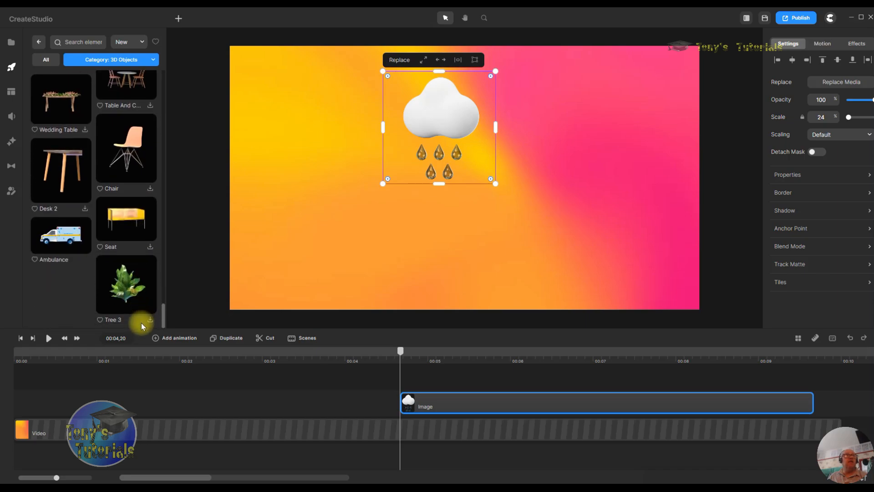
{"action": "right_click", "coordinate": [454, 118]}
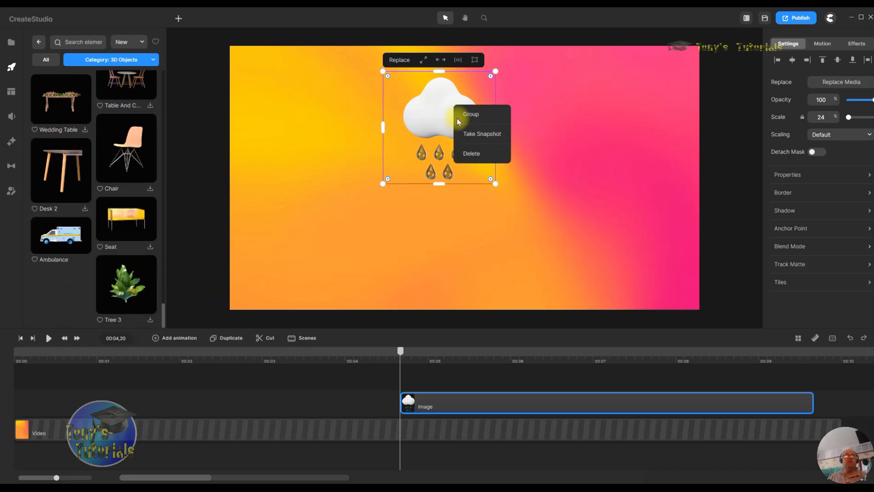
{"action": "left_click", "coordinate": [484, 155]}
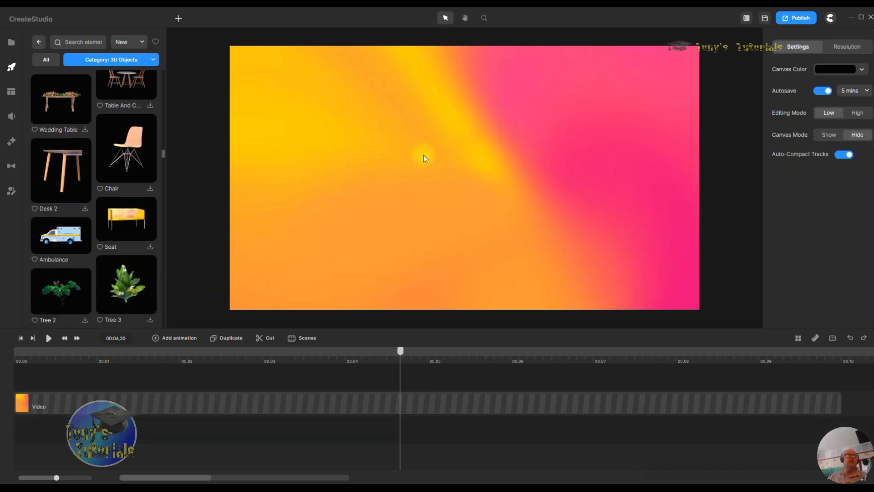
Step: Switch the category filter to Bobble Heads and place the Police Hat at the canvas centre
{"action": "left_click", "coordinate": [154, 60]}
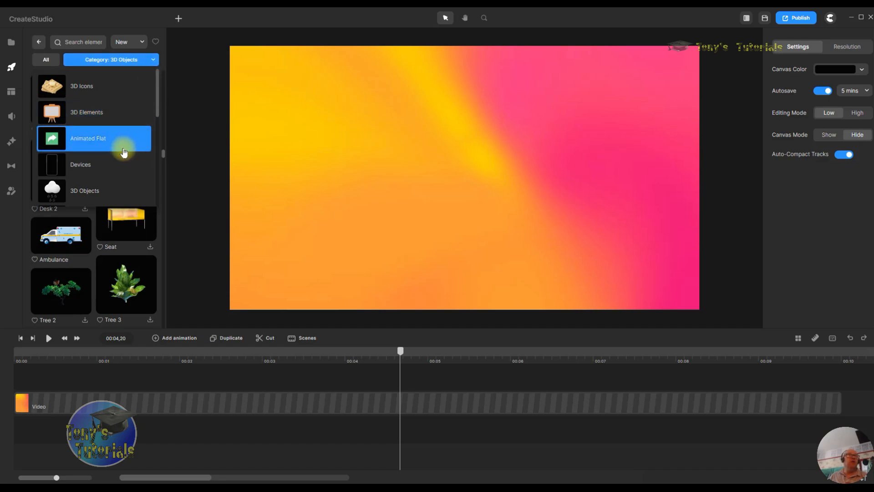
{"action": "scroll", "coordinate": [117, 189], "scroll_direction": "down", "scroll_amount": 3}
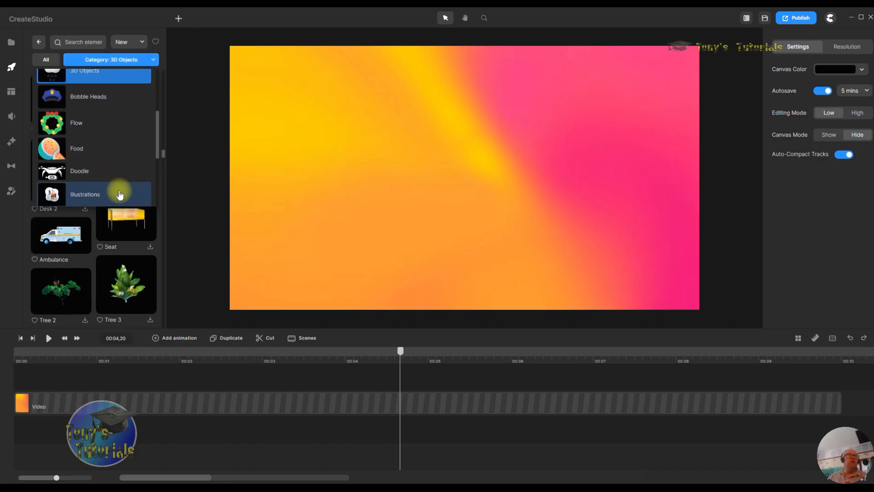
{"action": "left_click", "coordinate": [120, 96]}
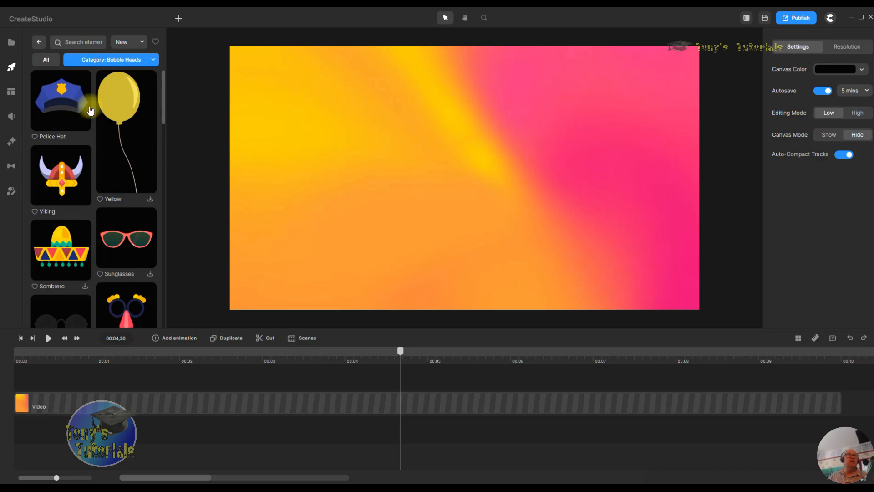
{"action": "left_click_drag", "start_coordinate": [91, 110], "coordinate": [473, 118]}
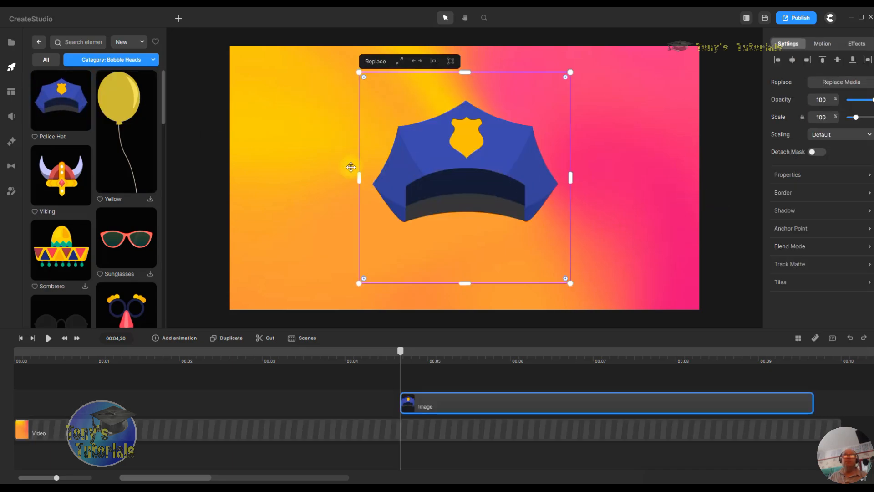
Step: Apply the Right position In motion to the police hat, then bring its clip and the playhead to the timeline start
{"action": "left_click", "coordinate": [822, 45]}
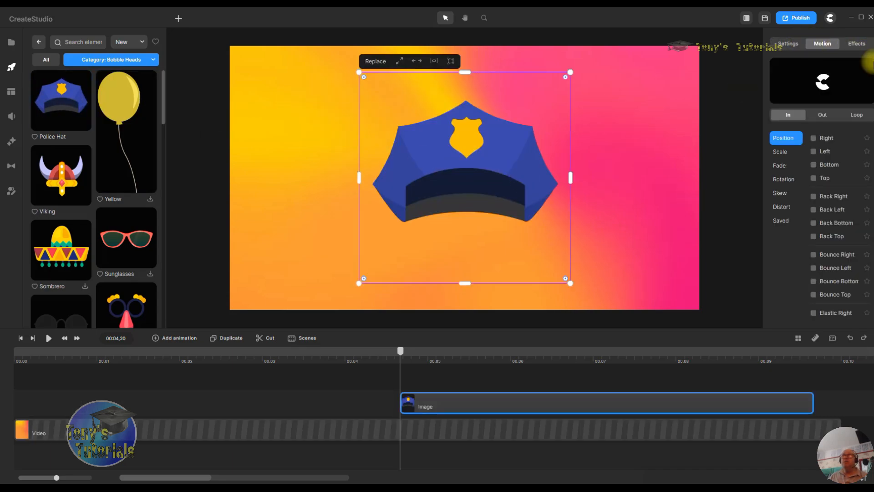
{"action": "left_click", "coordinate": [814, 139]}
{"action": "left_click_drag", "start_coordinate": [428, 403], "coordinate": [173, 415]}
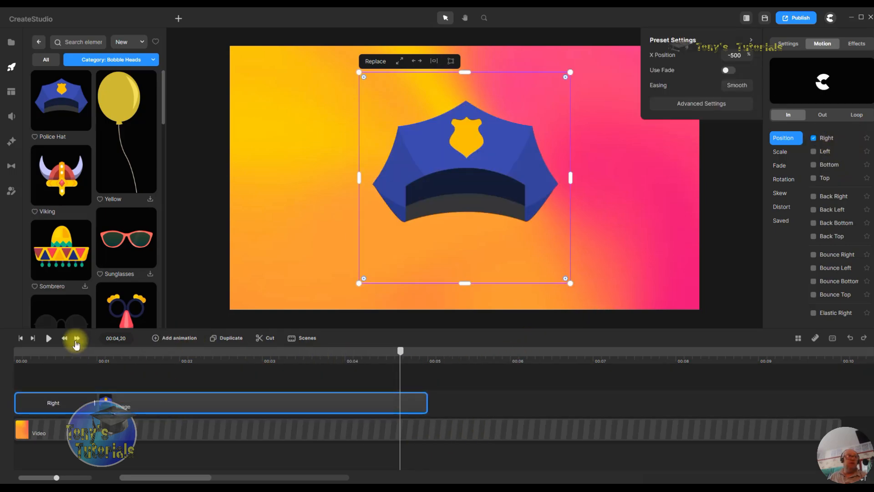
{"action": "left_click", "coordinate": [31, 339]}
{"action": "left_click", "coordinate": [21, 339]}
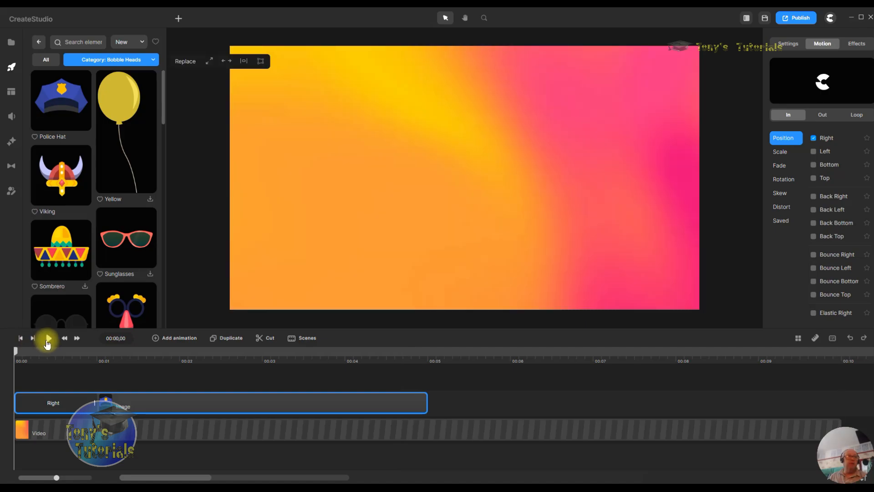
Step: Play back the police hat's entrance animation, then delete its clip from the timeline
{"action": "left_click", "coordinate": [49, 338]}
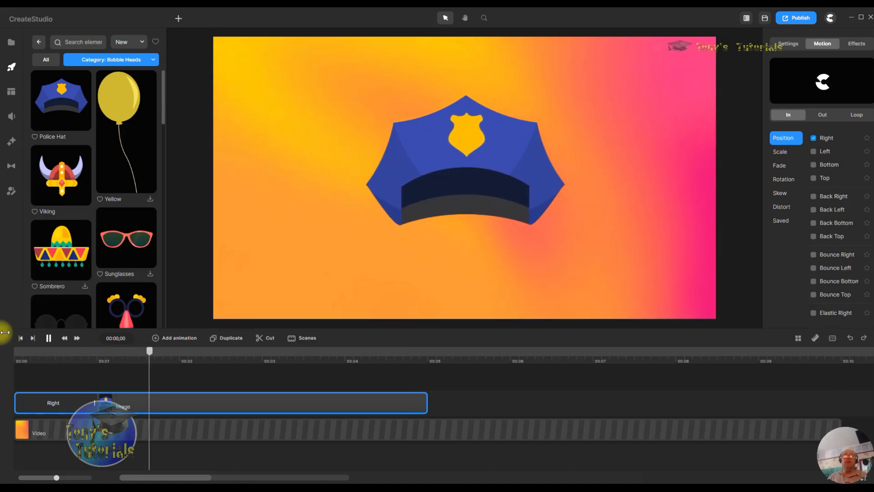
{"action": "right_click", "coordinate": [108, 402]}
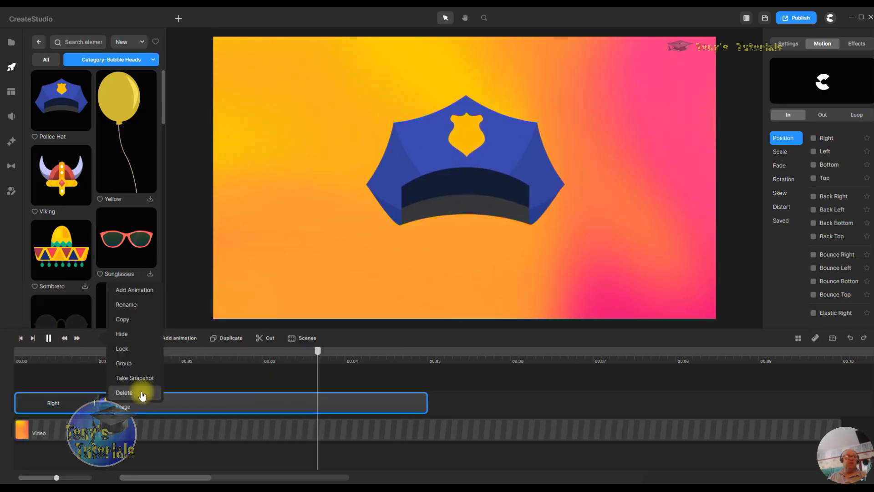
{"action": "left_click", "coordinate": [124, 394]}
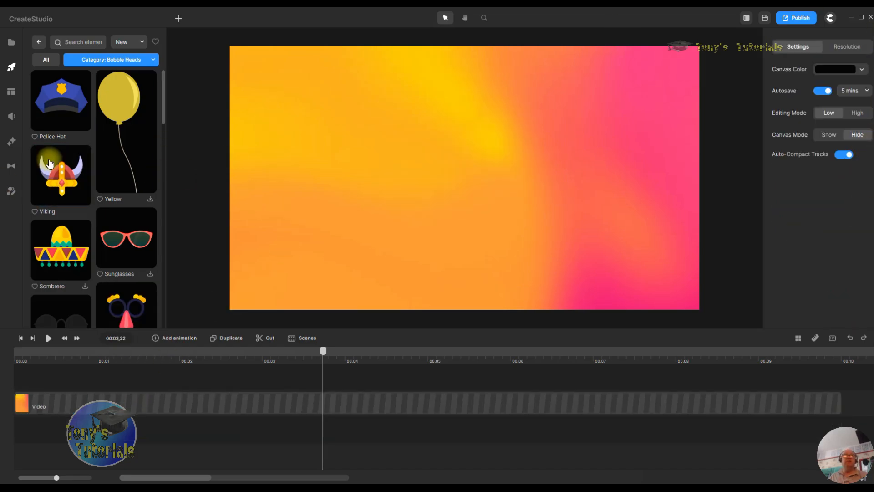
Step: Switch the category filter to Flow and look through its icons
{"action": "left_click", "coordinate": [155, 63]}
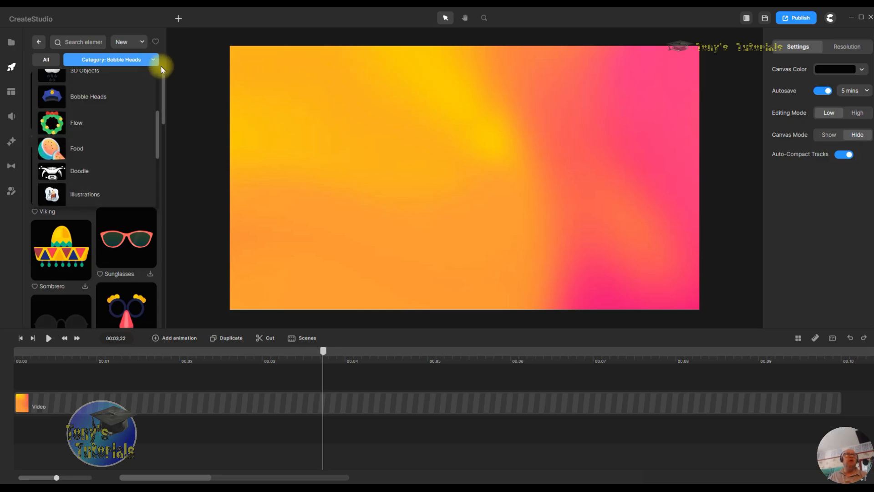
{"action": "left_click", "coordinate": [80, 132]}
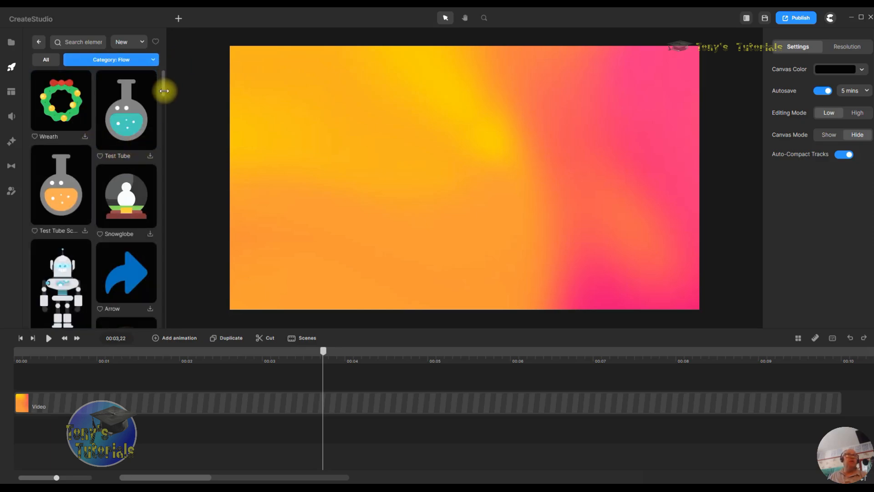
{"action": "left_click_drag", "start_coordinate": [163, 76], "coordinate": [103, 60]}
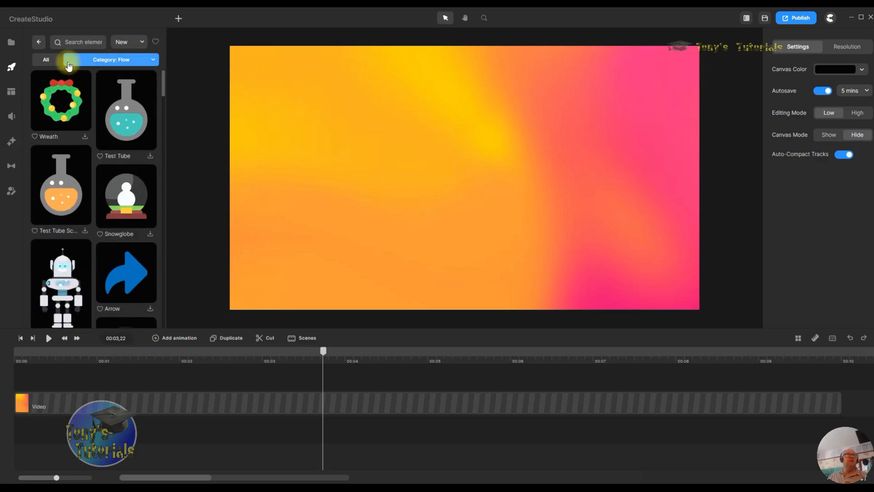
Step: Return to the element overview, reopen Icons and look through the Bobble Heads category
{"action": "left_click", "coordinate": [39, 44]}
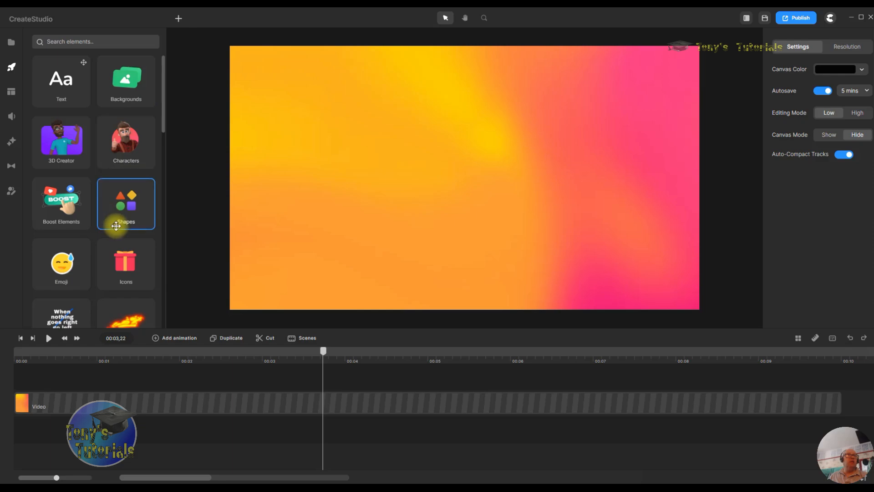
{"action": "left_click", "coordinate": [128, 273]}
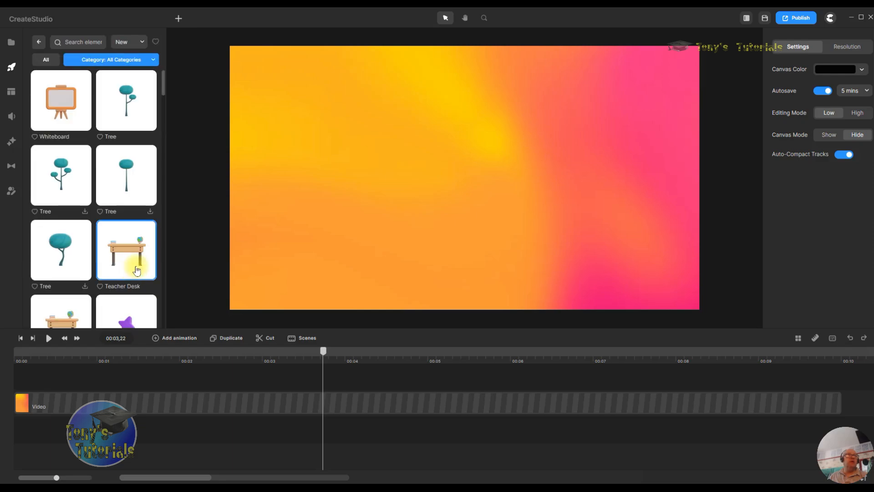
{"action": "left_click", "coordinate": [154, 59]}
{"action": "scroll", "coordinate": [126, 166], "scroll_direction": "down", "scroll_amount": 3}
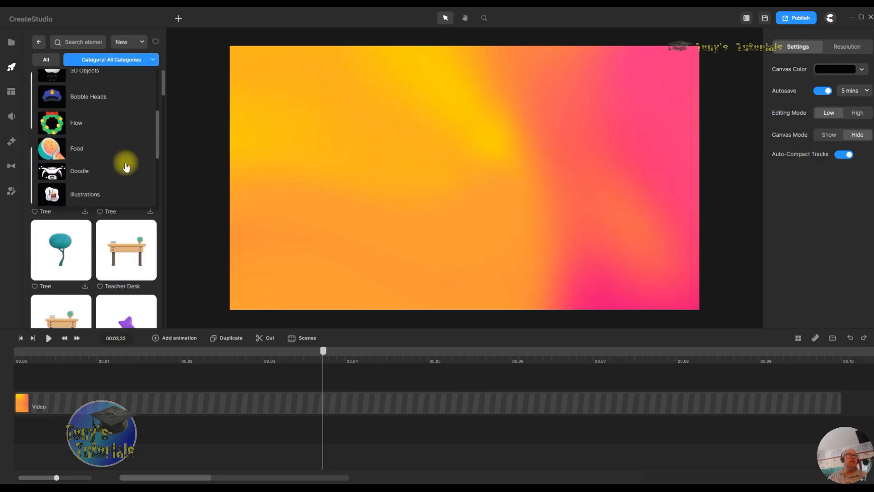
{"action": "left_click", "coordinate": [132, 102]}
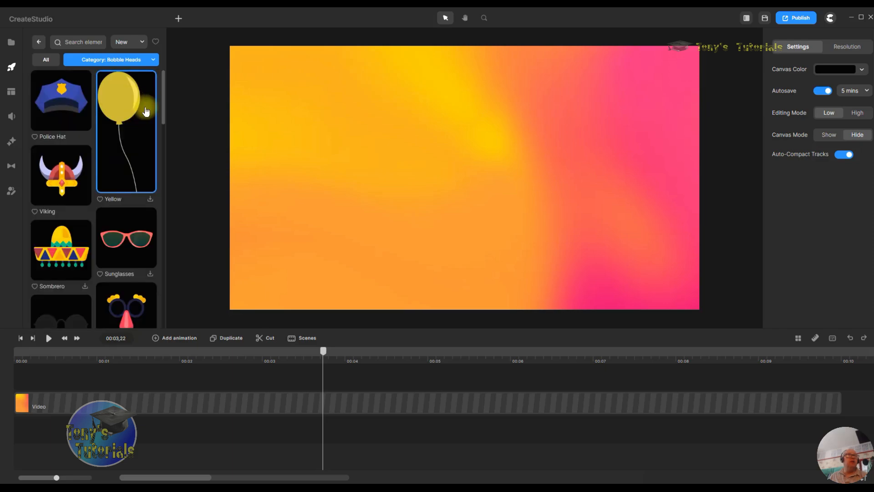
{"action": "left_click_drag", "start_coordinate": [162, 99], "coordinate": [155, 80]}
Step: Switch the category filter to Food and look through its icons
{"action": "left_click", "coordinate": [142, 61]}
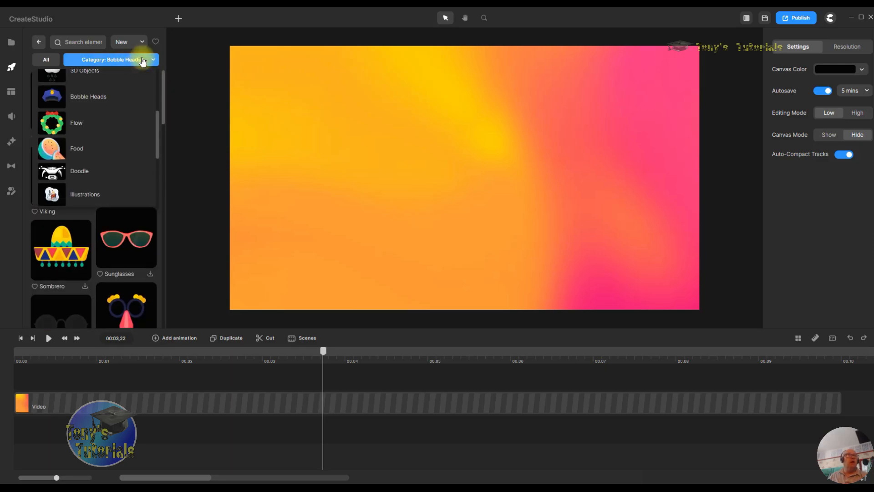
{"action": "left_click", "coordinate": [127, 152]}
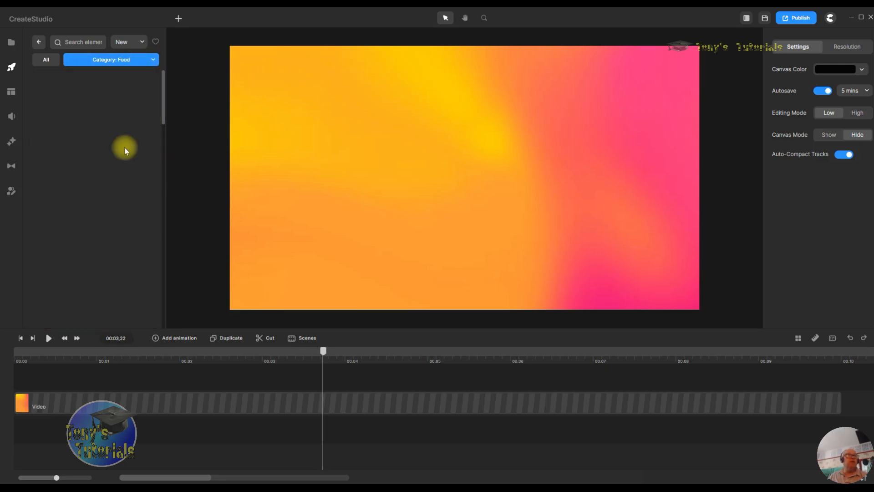
{"action": "mouse_move", "coordinate": [163, 94]}
{"action": "left_mouse_down"}
{"action": "mouse_move", "coordinate": [141, 192]}
{"action": "mouse_move", "coordinate": [142, 317]}
{"action": "mouse_move", "coordinate": [156, 272]}
{"action": "mouse_move", "coordinate": [170, 83]}
{"action": "left_mouse_up"}
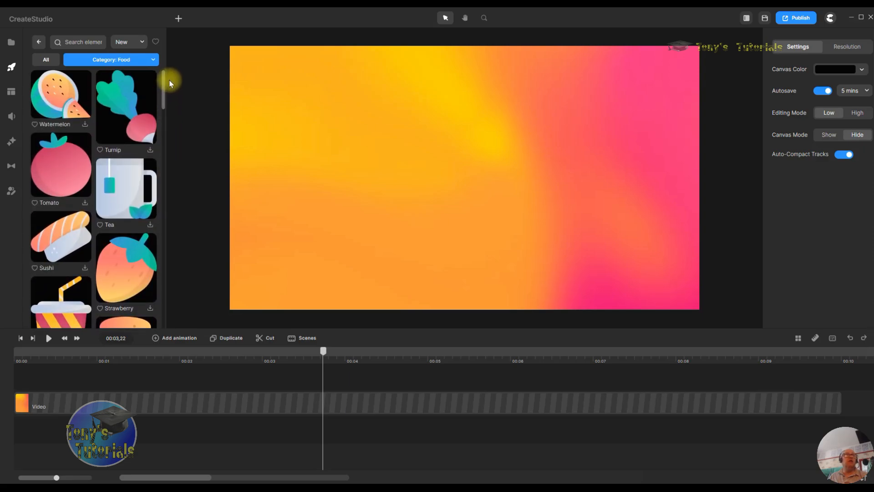
Step: Switch the category filter to Doodle and place the Decline icon at the canvas centre
{"action": "left_click", "coordinate": [152, 61]}
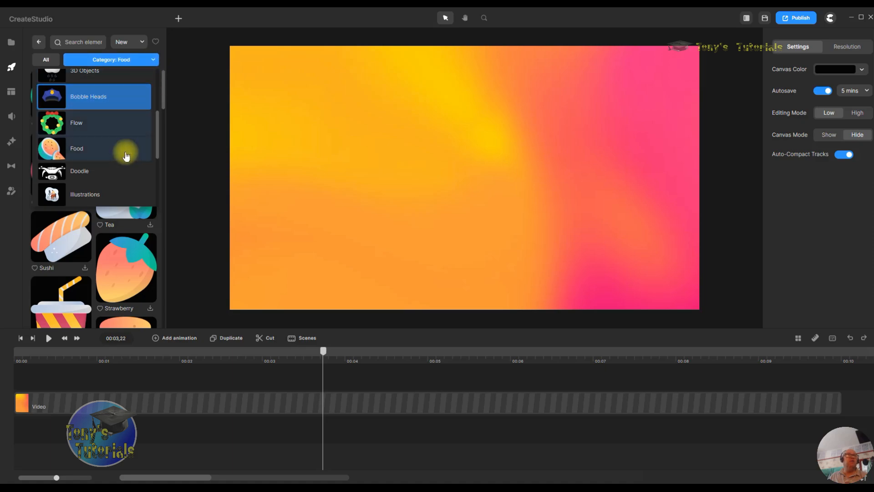
{"action": "left_click", "coordinate": [111, 175]}
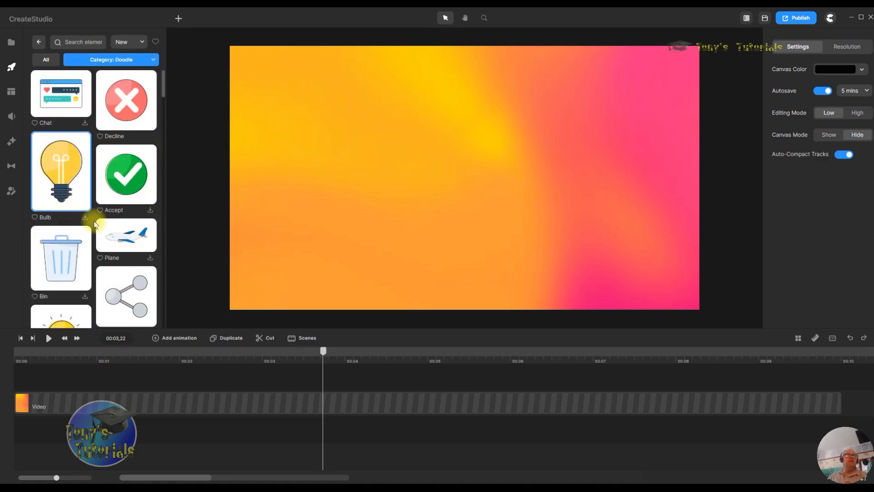
{"action": "left_click_drag", "start_coordinate": [137, 105], "coordinate": [379, 163]}
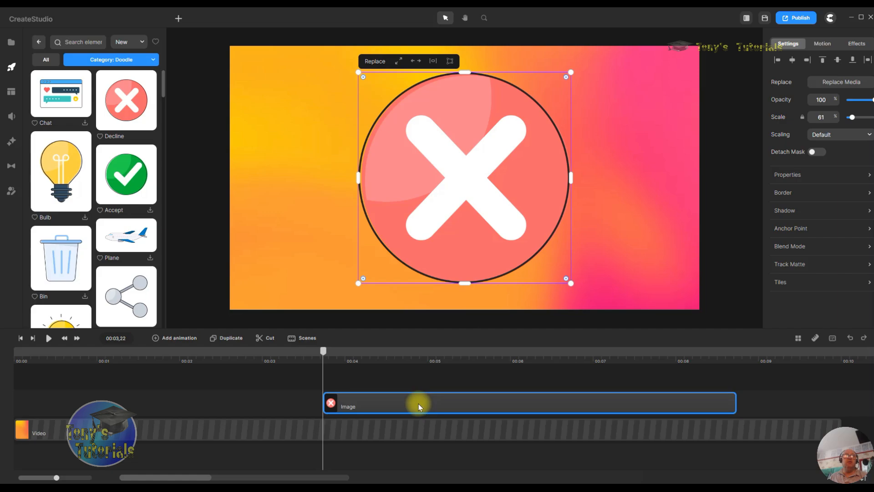
Step: Apply the Doodle effect to the Decline icon's clip, extend its Drawing animation to about 00:06.5 on the timeline and play it back
{"action": "left_click", "coordinate": [12, 143]}
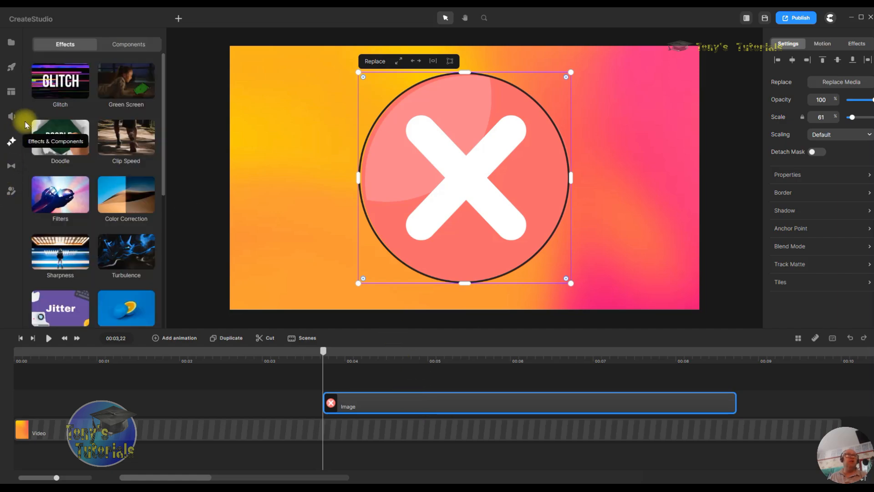
{"action": "left_click_drag", "start_coordinate": [50, 136], "coordinate": [399, 397]}
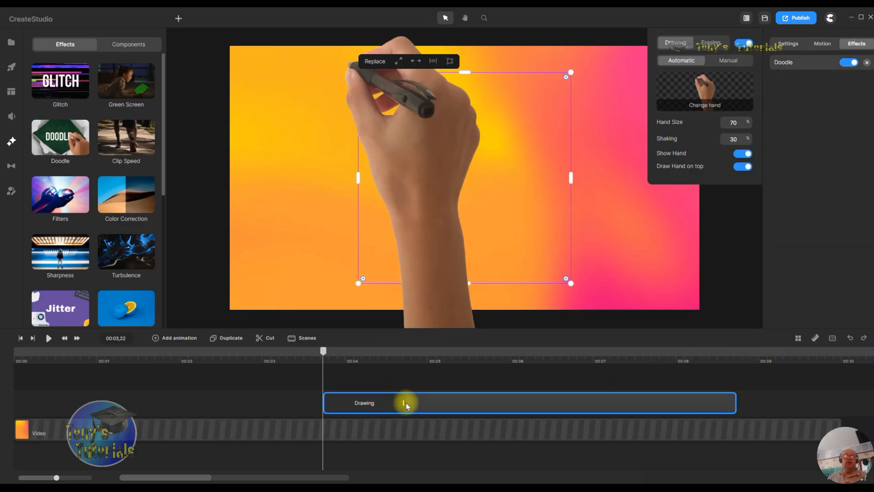
{"action": "left_click_drag", "start_coordinate": [732, 427], "coordinate": [557, 429]}
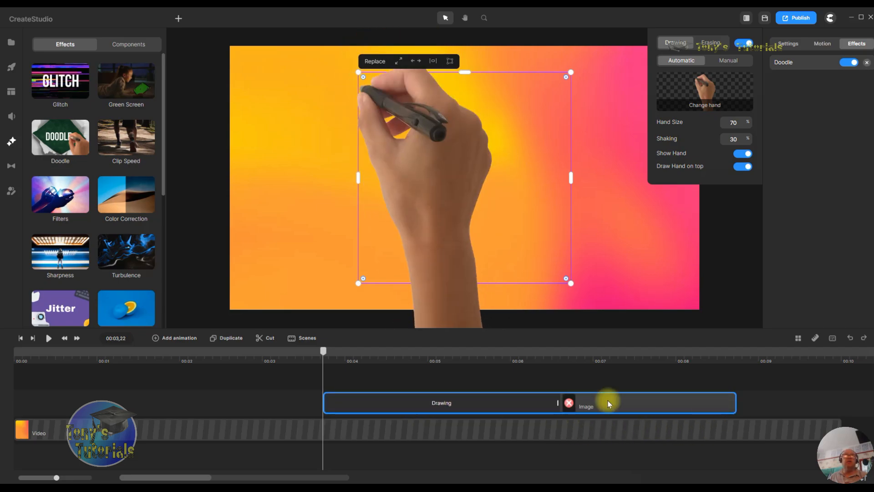
{"action": "left_click", "coordinate": [57, 340]}
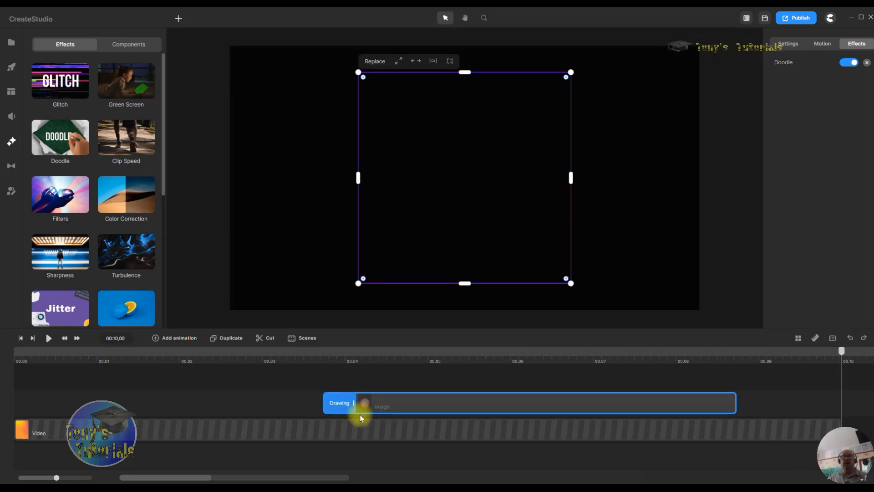
Step: Delete the Decline icon's clip, then look through the rest of the Doodle category
{"action": "right_click", "coordinate": [384, 408]}
{"action": "left_click", "coordinate": [402, 399]}
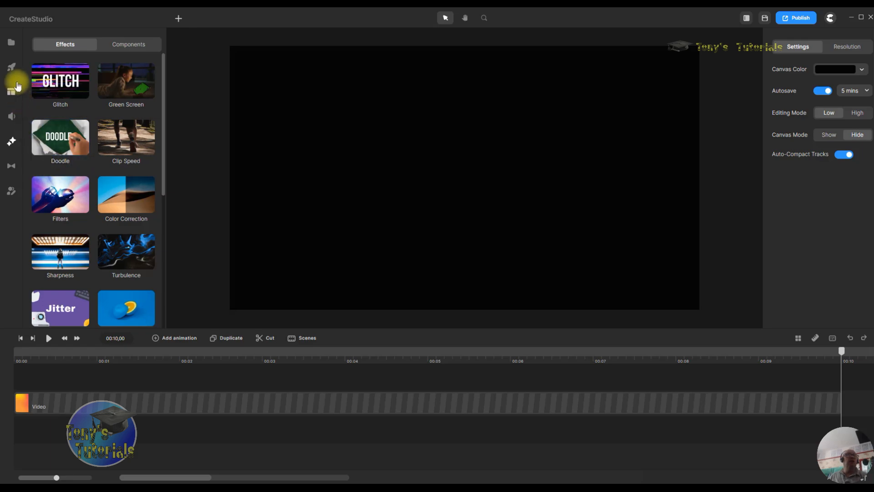
{"action": "left_click", "coordinate": [12, 69]}
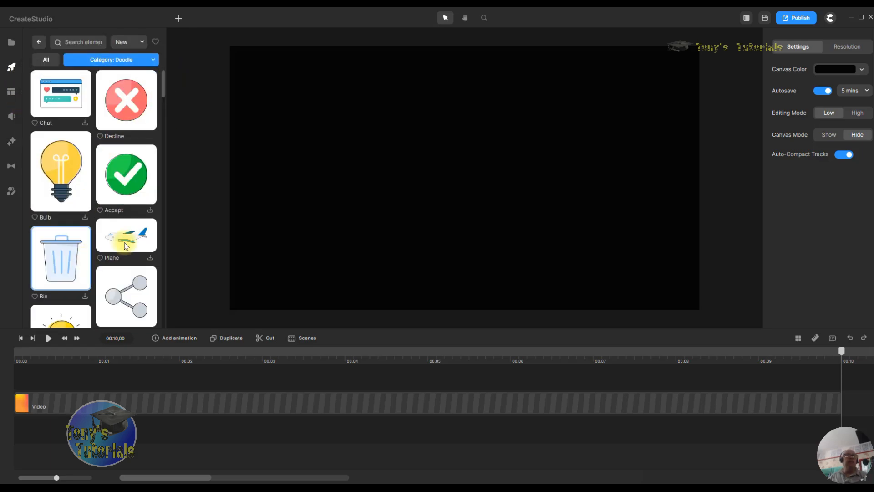
{"action": "left_click_drag", "start_coordinate": [163, 84], "coordinate": [163, 267]}
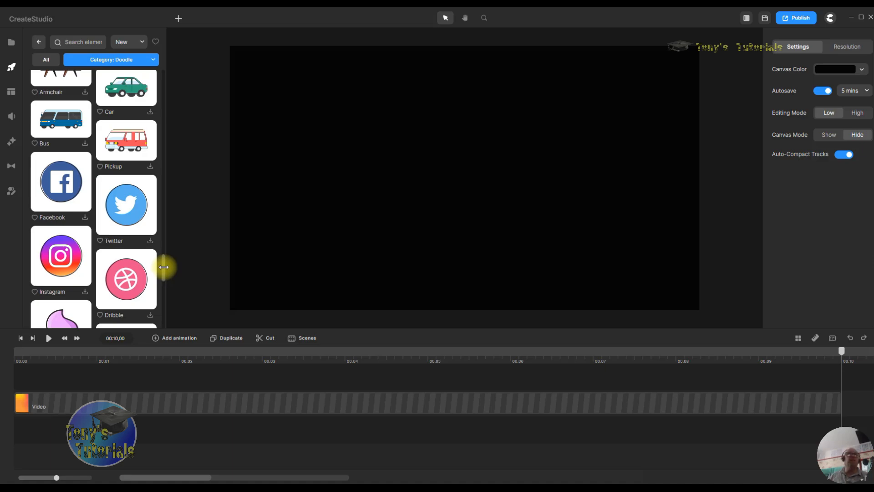
{"action": "scroll", "coordinate": [55, 321], "scroll_direction": "down", "scroll_amount": 10}
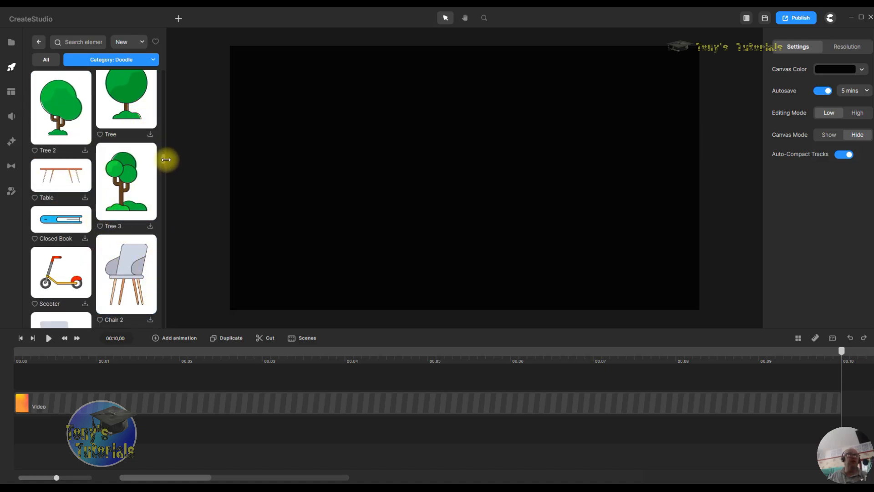
{"action": "left_click_drag", "start_coordinate": [166, 160], "coordinate": [167, 132]}
Step: Switch the category filter to Illustrations and add the Romance illustration of the couple on a bench to the canvas
{"action": "left_click", "coordinate": [152, 60]}
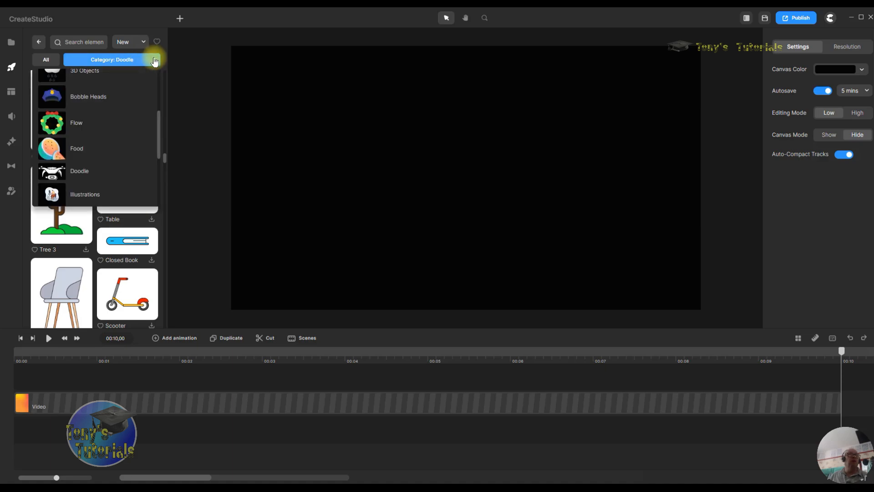
{"action": "left_click", "coordinate": [108, 194]}
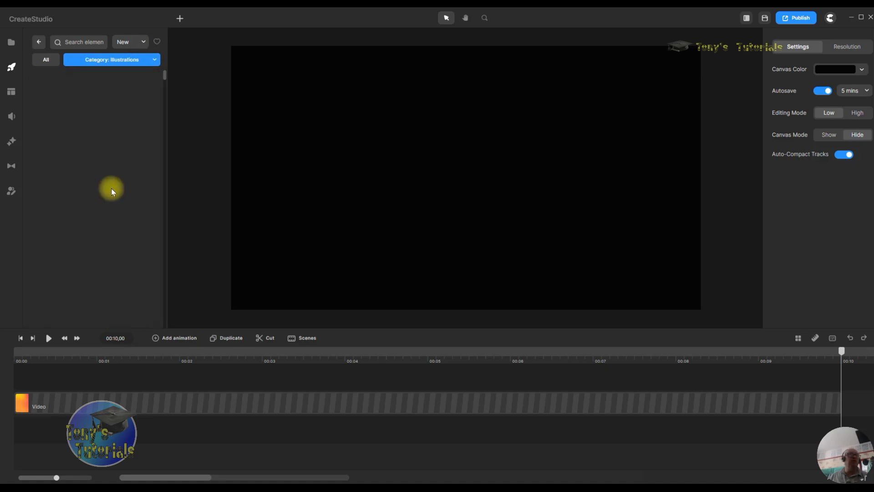
{"action": "scroll", "coordinate": [110, 185], "scroll_direction": "down", "scroll_amount": 1}
{"action": "scroll", "coordinate": [109, 185], "scroll_direction": "down", "scroll_amount": 8}
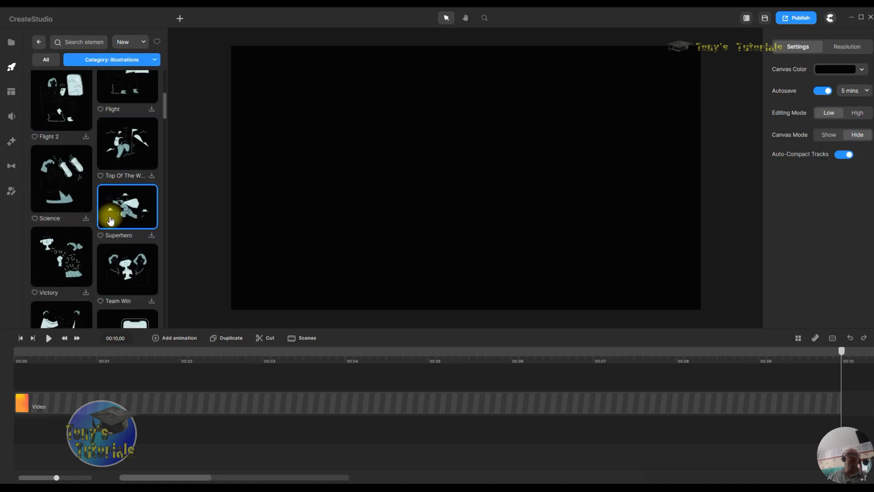
{"action": "scroll", "coordinate": [128, 221], "scroll_direction": "down", "scroll_amount": 6}
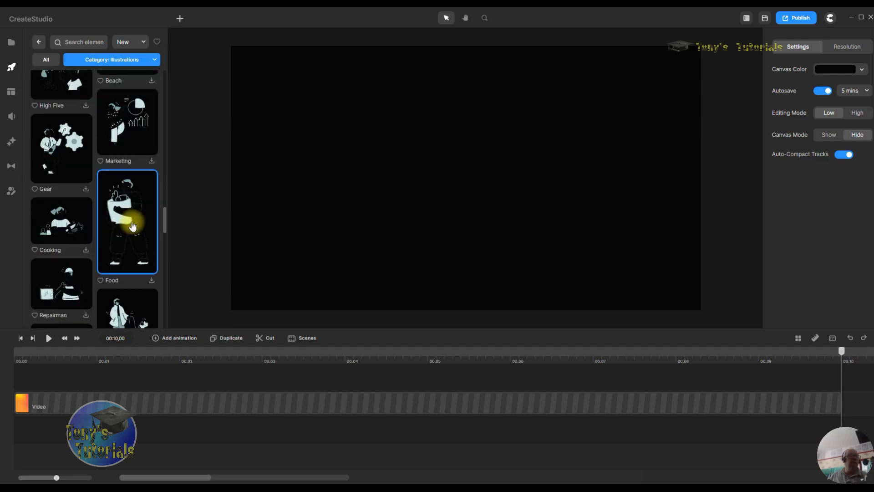
{"action": "scroll", "coordinate": [132, 226], "scroll_direction": "down", "scroll_amount": 10}
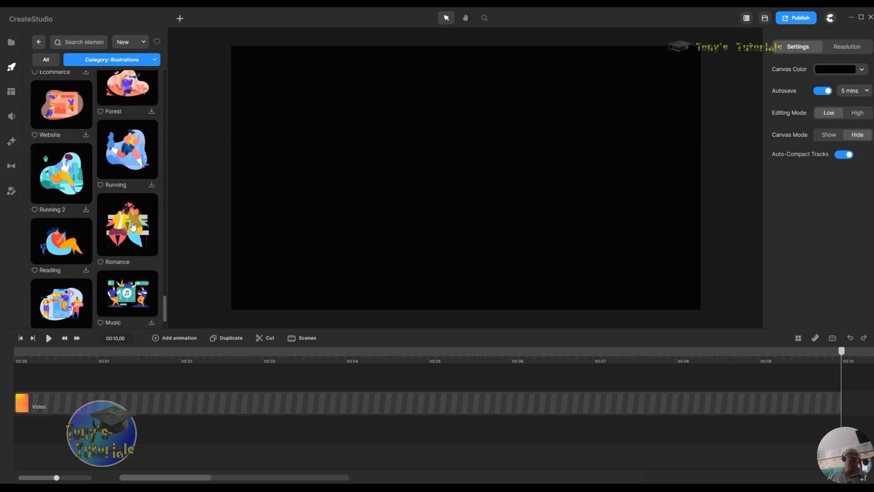
{"action": "scroll", "coordinate": [133, 226], "scroll_direction": "down", "scroll_amount": 2}
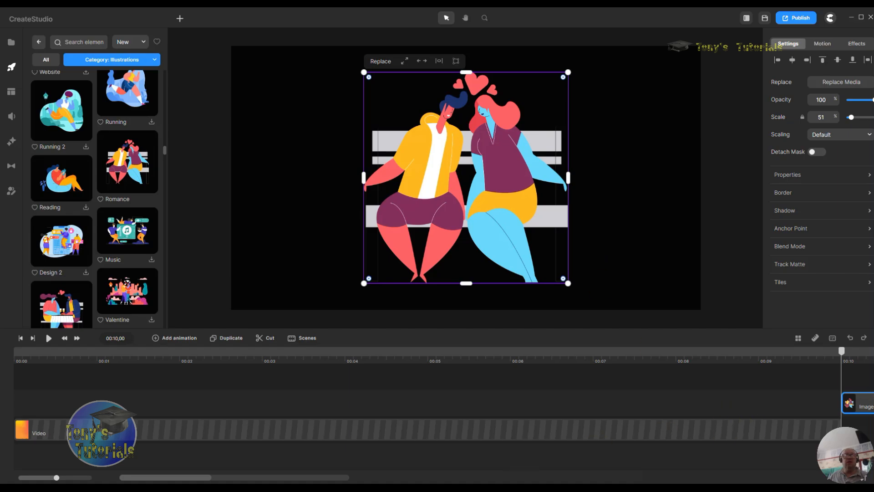
Step: Return the playhead to 00:00 and move the Romance clip to the start of the timeline
{"action": "mouse_move", "coordinate": [183, 480]}
{"action": "left_mouse_down"}
{"action": "mouse_move", "coordinate": [312, 479]}
{"action": "mouse_move", "coordinate": [174, 477]}
{"action": "mouse_move", "coordinate": [193, 477]}
{"action": "left_mouse_up"}
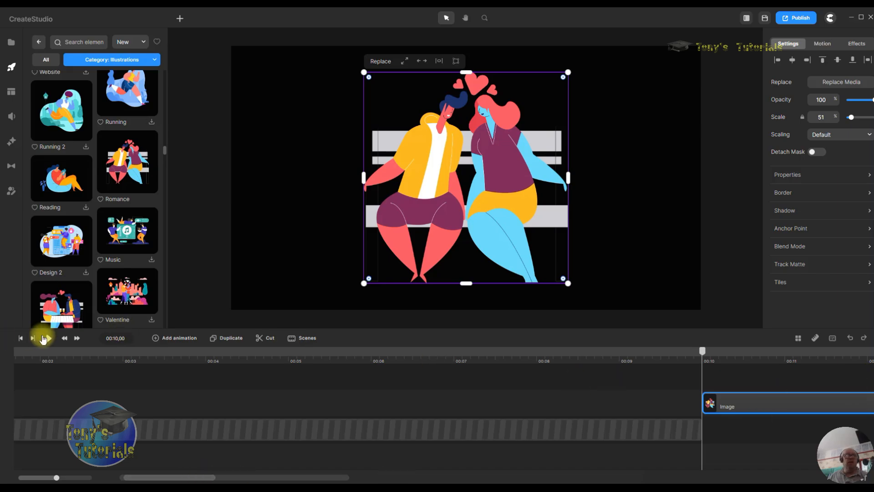
{"action": "left_click", "coordinate": [20, 338]}
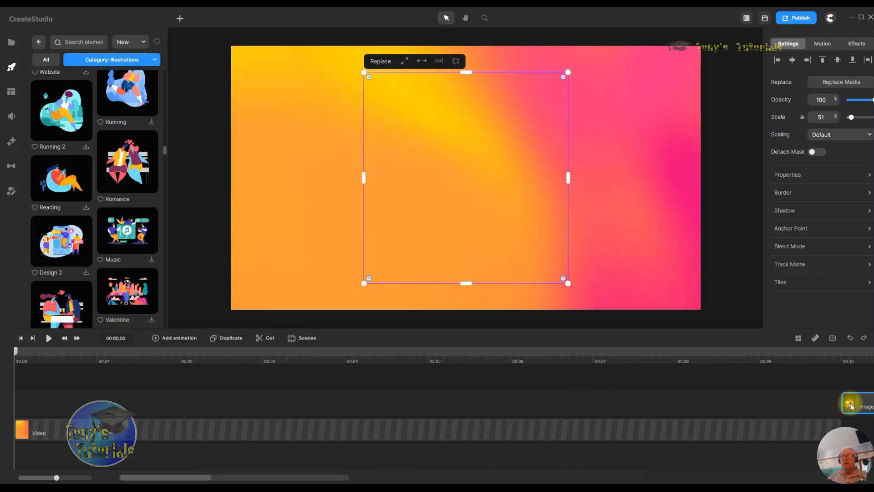
{"action": "left_click_drag", "start_coordinate": [856, 411], "coordinate": [29, 405]}
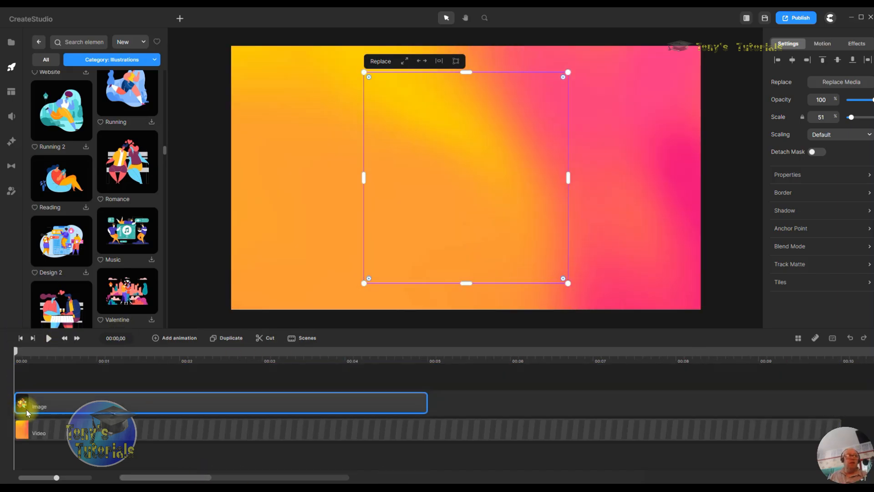
Step: Move the Romance illustration into the left half of the canvas and scale it to 50%
{"action": "right_click", "coordinate": [82, 406]}
{"action": "left_click", "coordinate": [491, 228]}
{"action": "left_click_drag", "start_coordinate": [492, 229], "coordinate": [424, 233]}
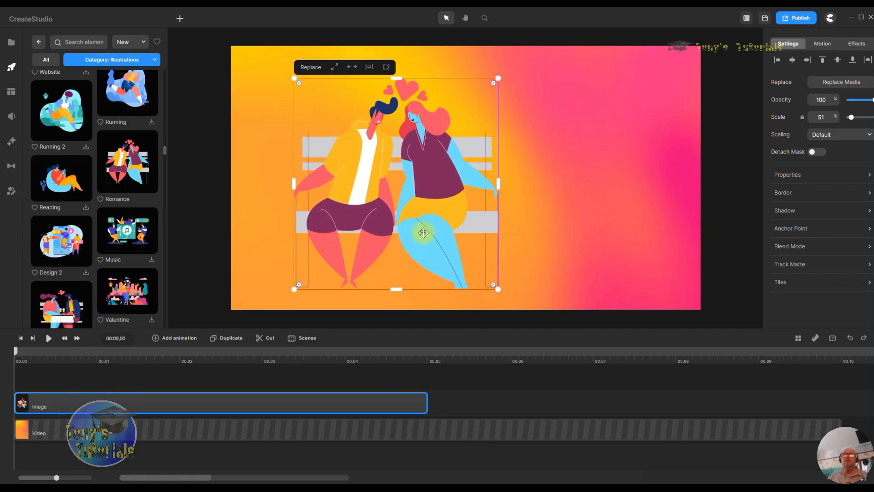
{"action": "mouse_move", "coordinate": [501, 80]}
{"action": "left_mouse_down"}
{"action": "mouse_move", "coordinate": [358, 179]}
{"action": "mouse_move", "coordinate": [518, 102]}
{"action": "mouse_move", "coordinate": [495, 81]}
{"action": "left_mouse_up"}
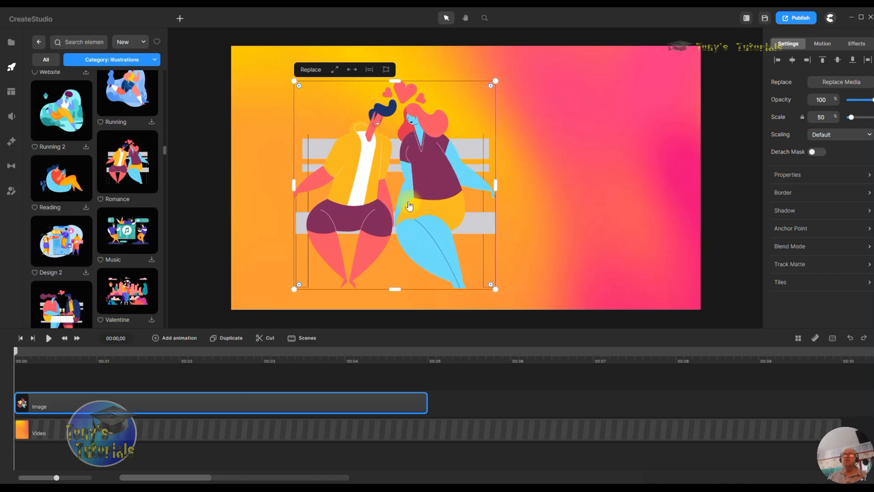
Step: Delete the Romance illustration from the canvas, then look through the rest of the Illustrations category
{"action": "right_click", "coordinate": [409, 207]}
{"action": "left_click", "coordinate": [437, 237]}
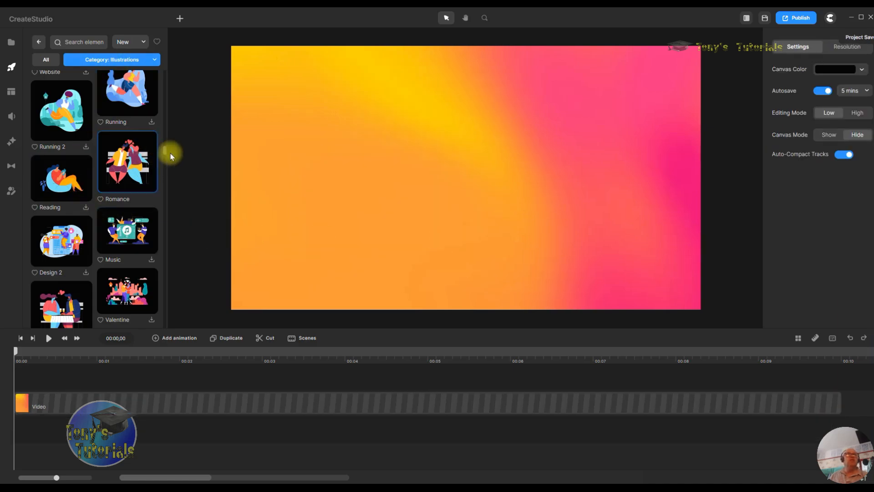
{"action": "left_click_drag", "start_coordinate": [163, 151], "coordinate": [153, 322]}
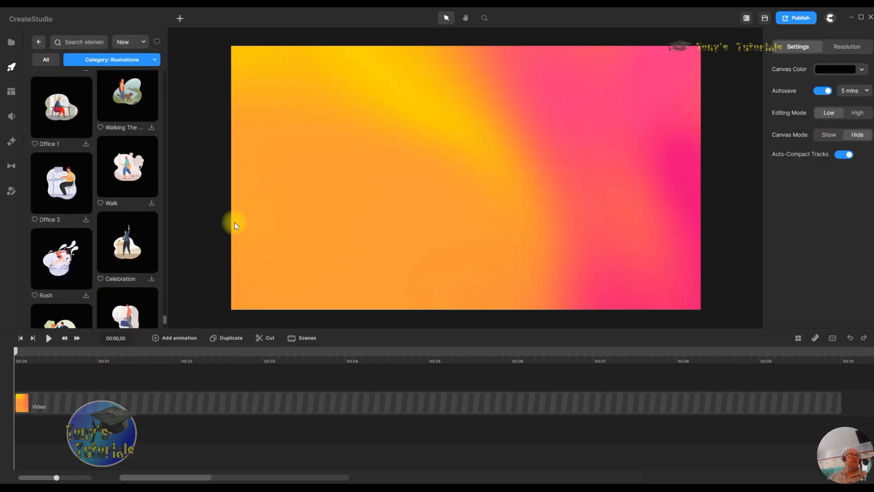
Step: Switch the category filter to Isometric and look through its buildings, vehicles, trees and street items
{"action": "left_click", "coordinate": [155, 61]}
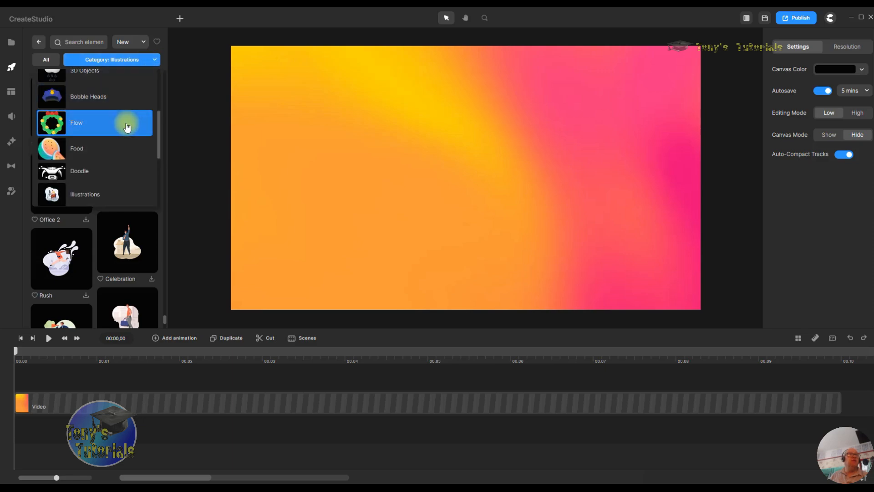
{"action": "scroll", "coordinate": [157, 156], "scroll_direction": "down", "scroll_amount": 5}
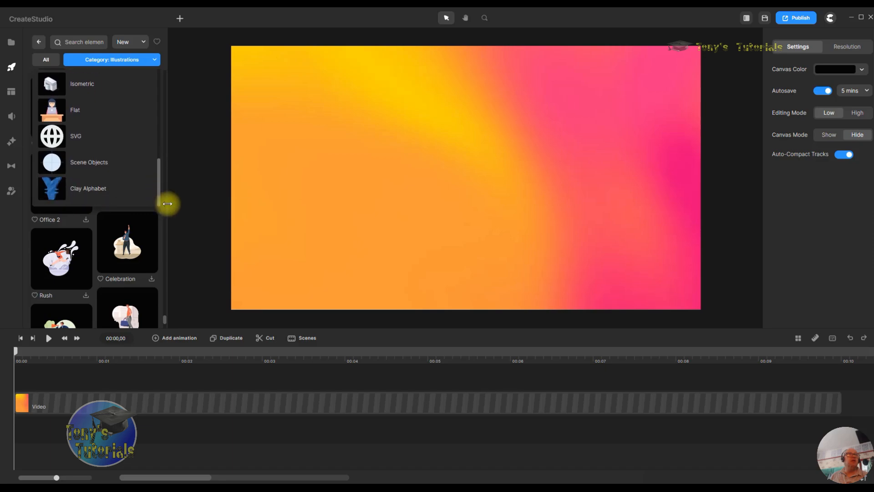
{"action": "left_click", "coordinate": [54, 85]}
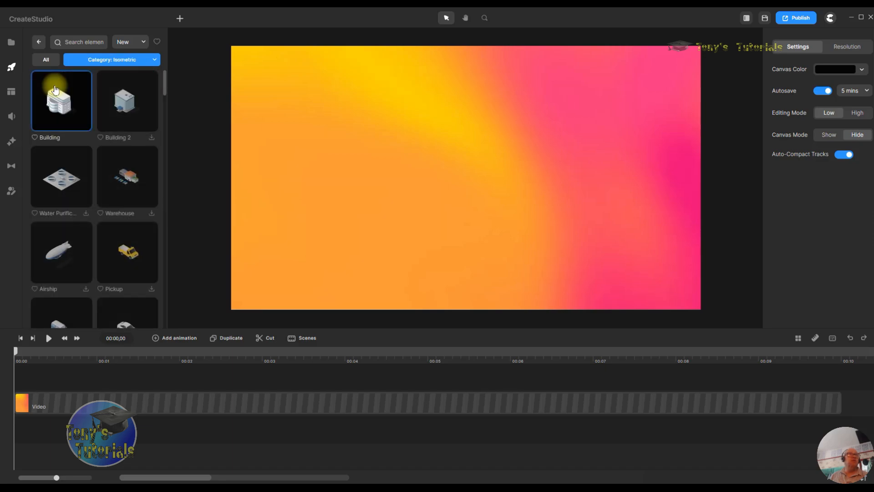
{"action": "scroll", "coordinate": [121, 146], "scroll_direction": "down", "scroll_amount": 10}
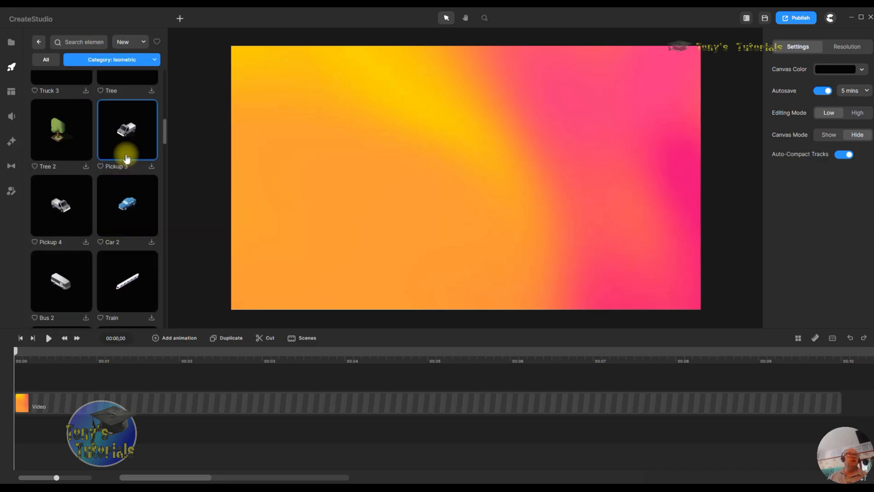
{"action": "scroll", "coordinate": [127, 159], "scroll_direction": "up", "scroll_amount": 1}
{"action": "scroll", "coordinate": [123, 249], "scroll_direction": "down", "scroll_amount": 8}
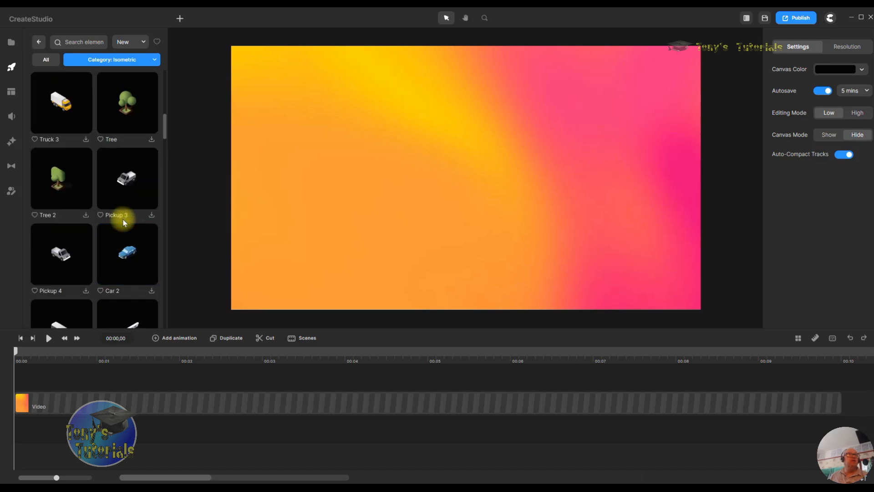
{"action": "scroll", "coordinate": [124, 222], "scroll_direction": "down", "scroll_amount": 10}
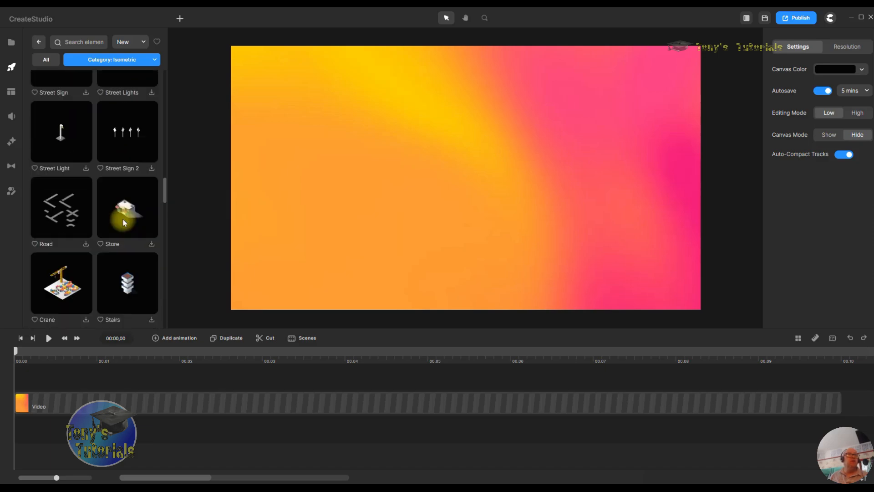
{"action": "scroll", "coordinate": [124, 222], "scroll_direction": "down", "scroll_amount": 10}
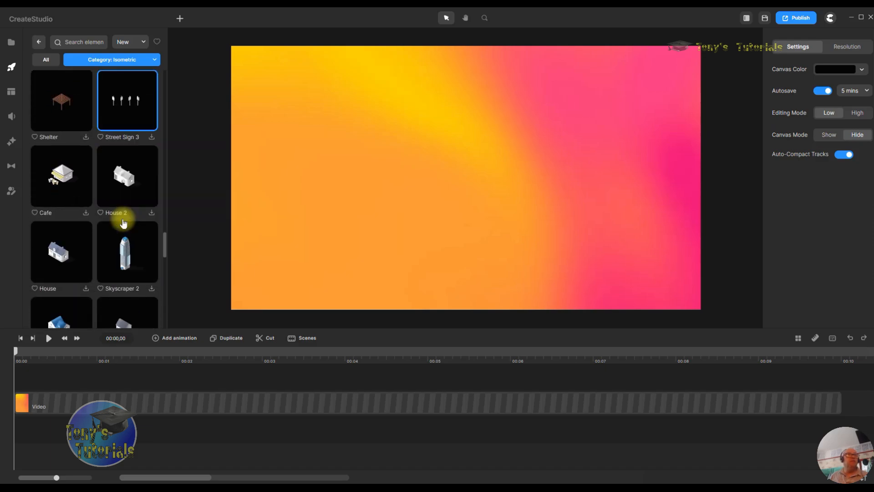
{"action": "scroll", "coordinate": [123, 223], "scroll_direction": "down", "scroll_amount": 1}
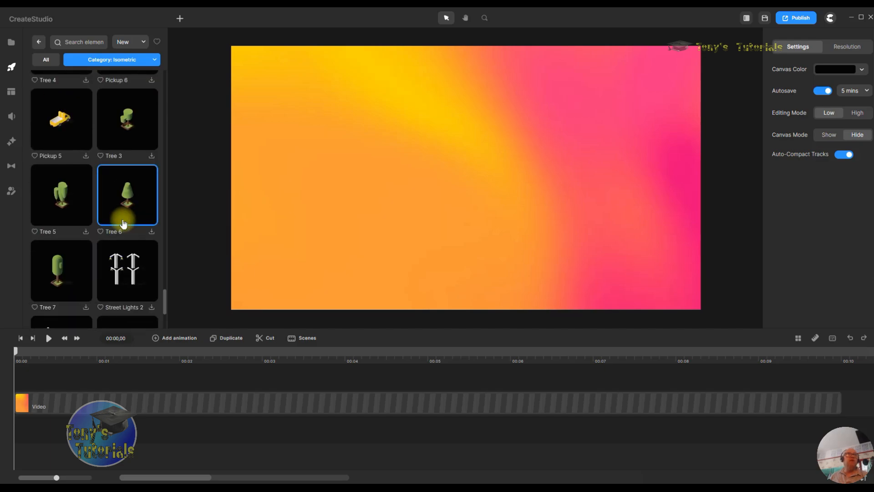
{"action": "scroll", "coordinate": [124, 223], "scroll_direction": "down", "scroll_amount": 3}
{"action": "scroll", "coordinate": [124, 223], "scroll_direction": "down", "scroll_amount": 15}
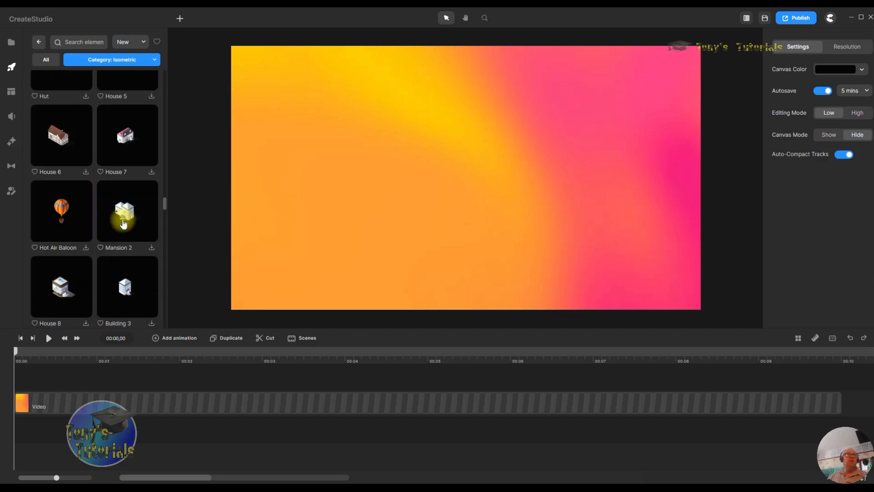
{"action": "scroll", "coordinate": [123, 223], "scroll_direction": "down", "scroll_amount": 12}
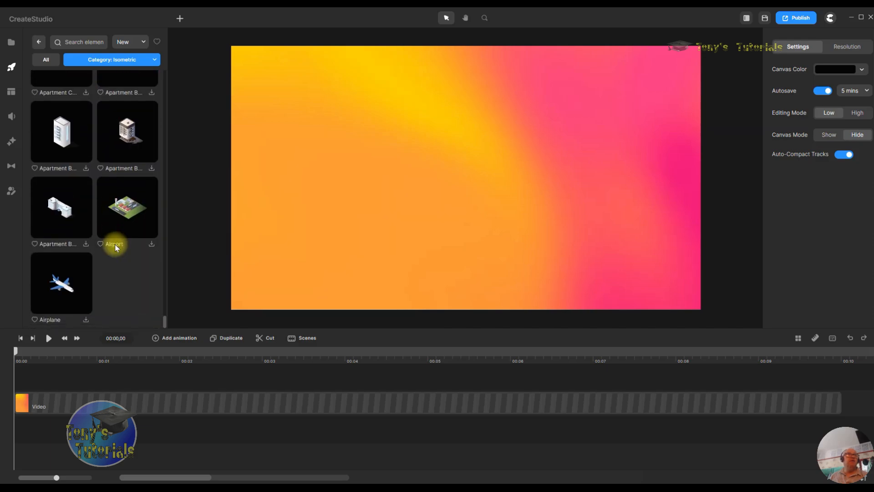
{"action": "scroll", "coordinate": [123, 237], "scroll_direction": "up", "scroll_amount": 10}
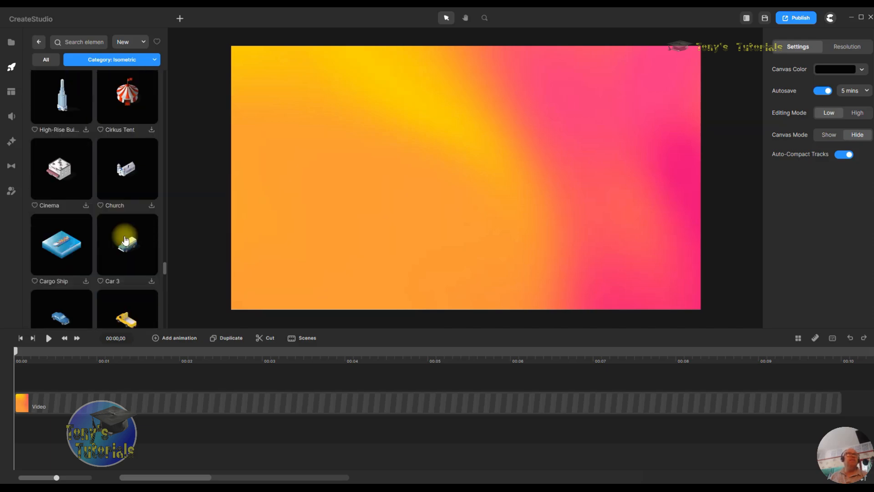
Step: Switch the category filter to Flat and look through its vehicle, education, web design and winter icons
{"action": "left_click", "coordinate": [155, 64]}
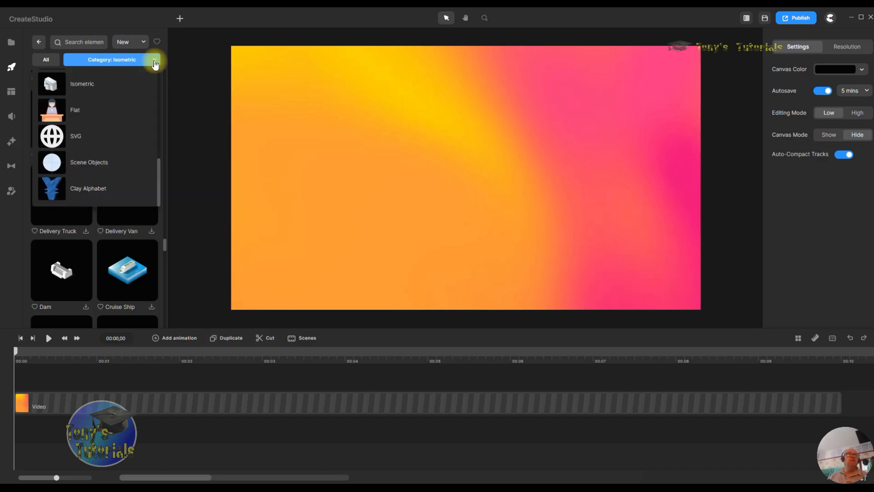
{"action": "left_click", "coordinate": [78, 111]}
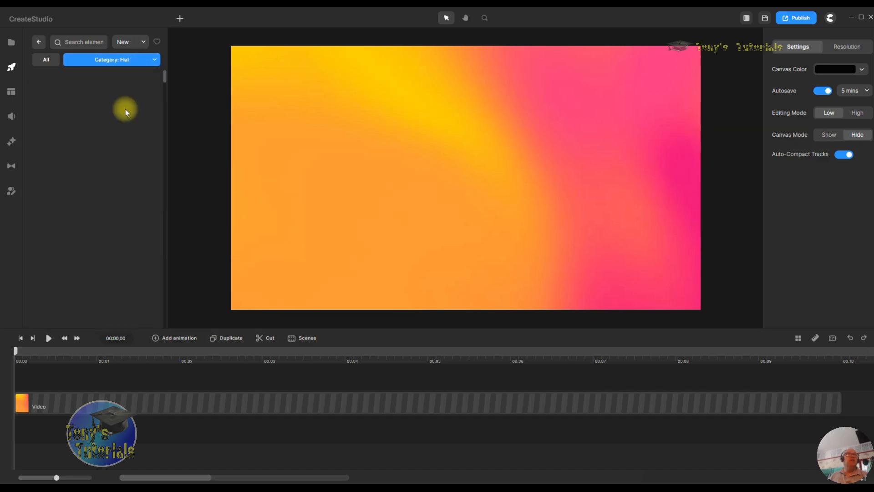
{"action": "left_click_drag", "start_coordinate": [164, 77], "coordinate": [156, 262]}
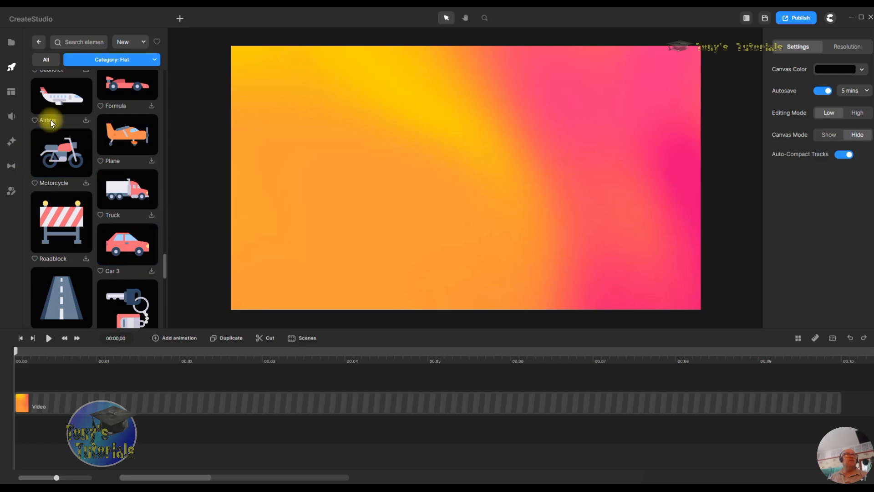
{"action": "scroll", "coordinate": [119, 282], "scroll_direction": "down", "scroll_amount": 5}
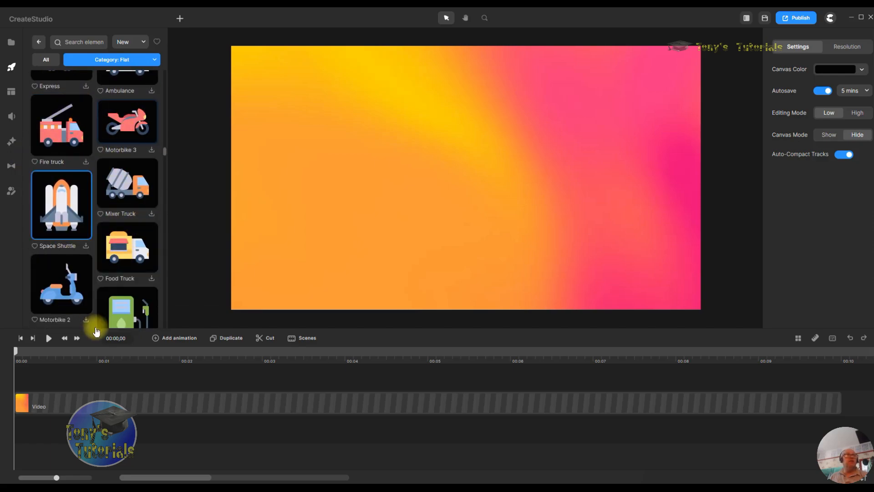
{"action": "scroll", "coordinate": [125, 296], "scroll_direction": "up", "scroll_amount": 5}
{"action": "scroll", "coordinate": [135, 278], "scroll_direction": "down", "scroll_amount": 4}
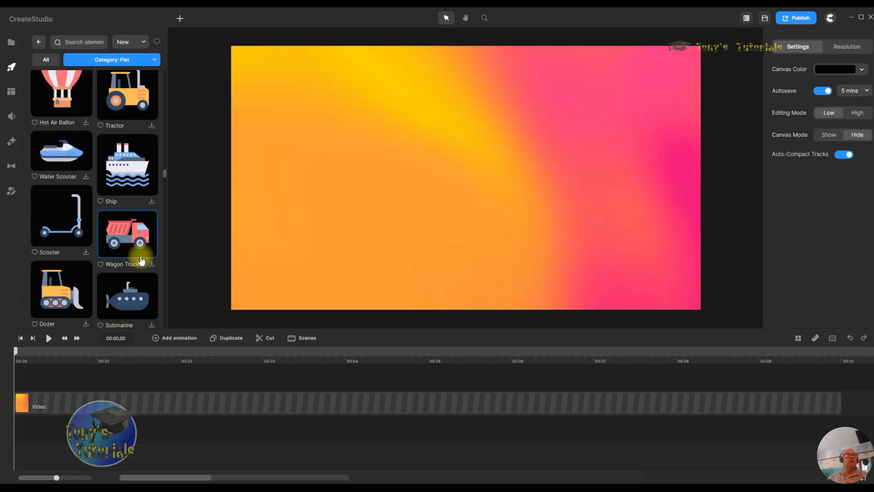
{"action": "scroll", "coordinate": [143, 259], "scroll_direction": "down", "scroll_amount": 10}
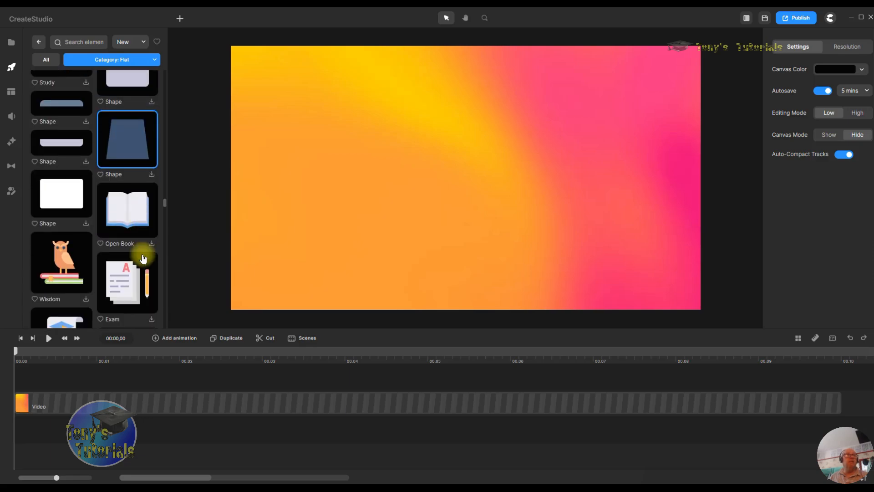
{"action": "scroll", "coordinate": [143, 258], "scroll_direction": "down", "scroll_amount": 12}
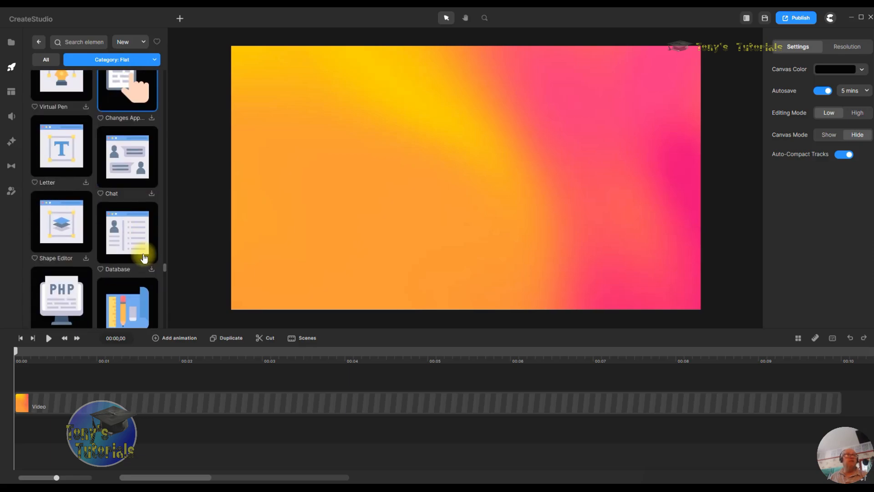
{"action": "scroll", "coordinate": [144, 258], "scroll_direction": "down", "scroll_amount": 12}
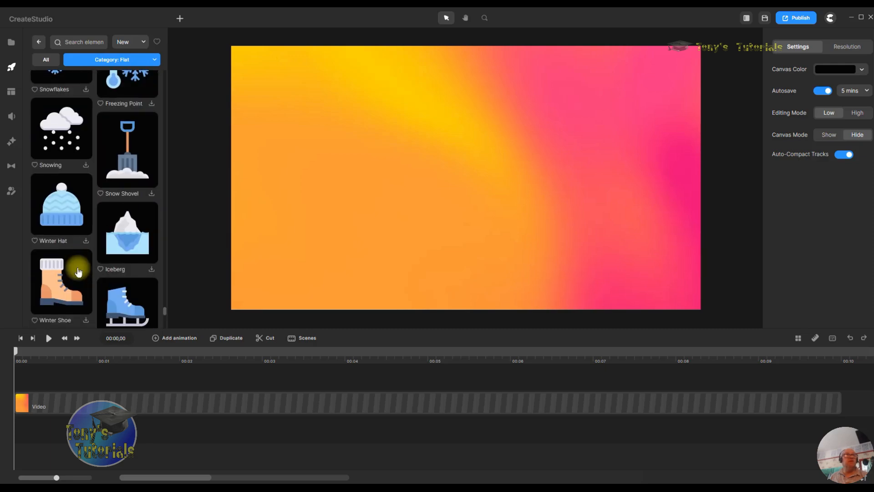
Step: Switch the category filter to SVG and look through its window, plant, building, city and abstract shapes
{"action": "left_click", "coordinate": [153, 57]}
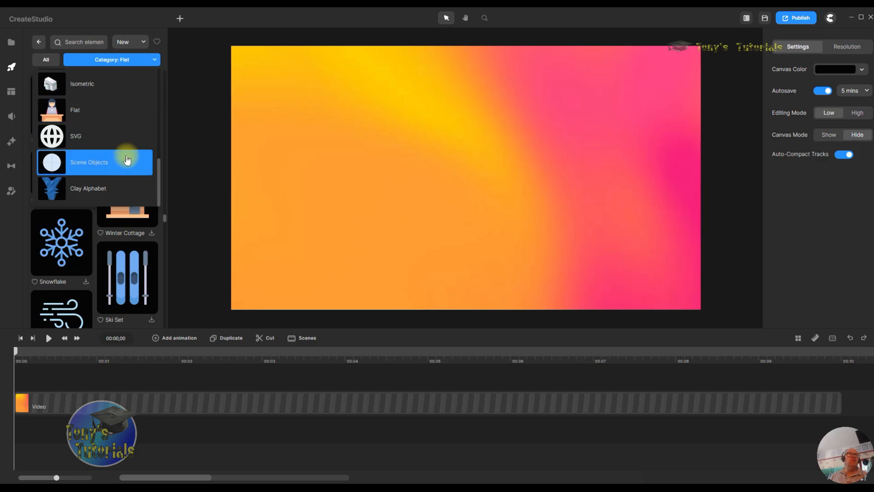
{"action": "left_click", "coordinate": [132, 139]}
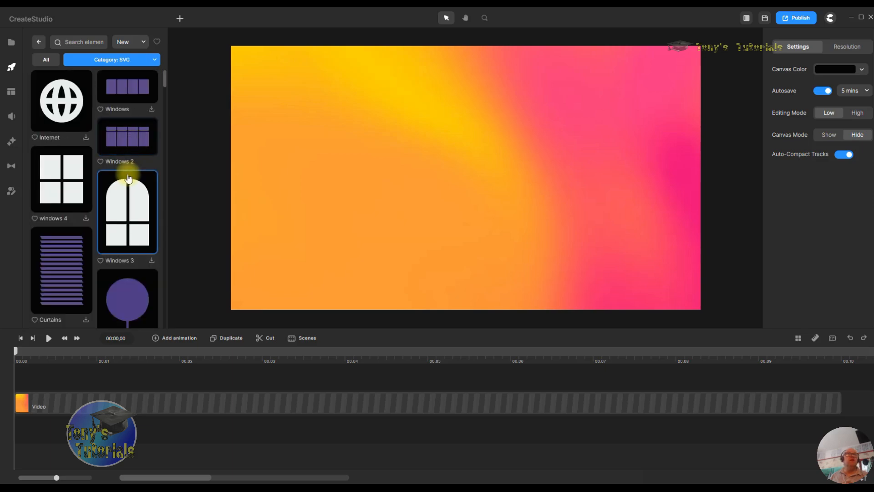
{"action": "scroll", "coordinate": [130, 172], "scroll_direction": "down", "scroll_amount": 10}
{"action": "scroll", "coordinate": [129, 174], "scroll_direction": "down", "scroll_amount": 10}
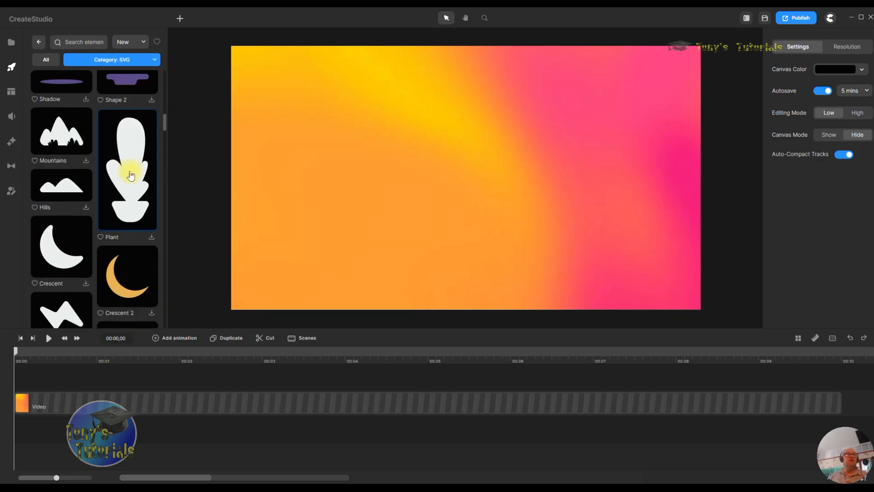
{"action": "scroll", "coordinate": [130, 178], "scroll_direction": "down", "scroll_amount": 10}
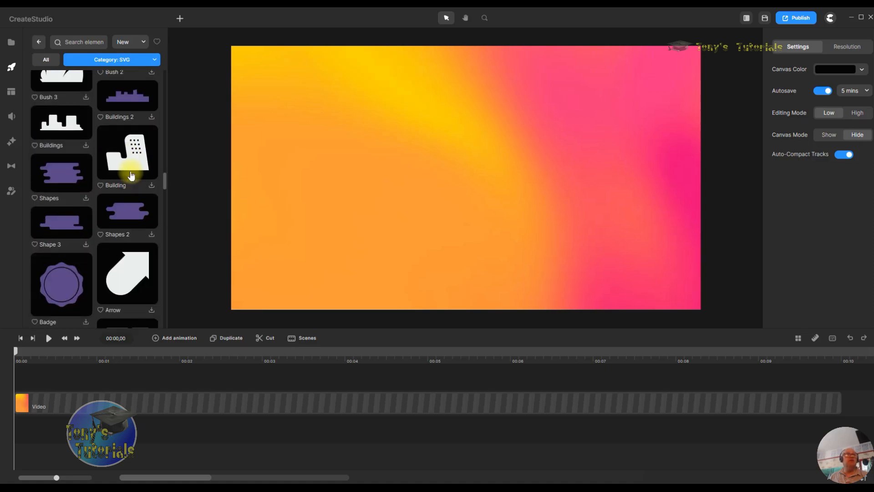
{"action": "scroll", "coordinate": [127, 185], "scroll_direction": "down", "scroll_amount": 10}
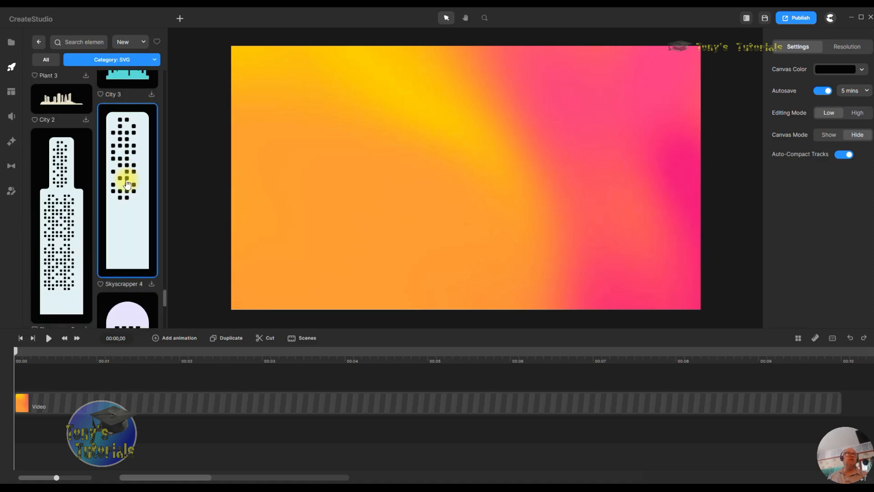
{"action": "scroll", "coordinate": [125, 179], "scroll_direction": "down", "scroll_amount": 5}
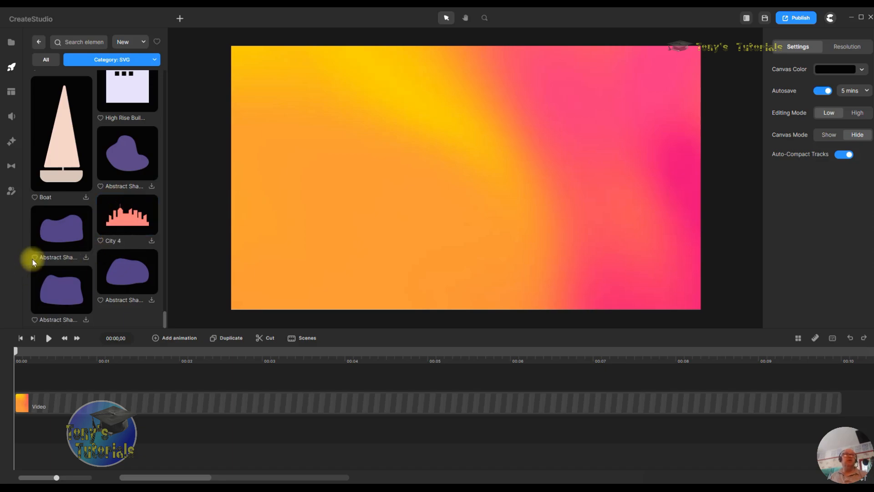
{"action": "left_click", "coordinate": [128, 212]}
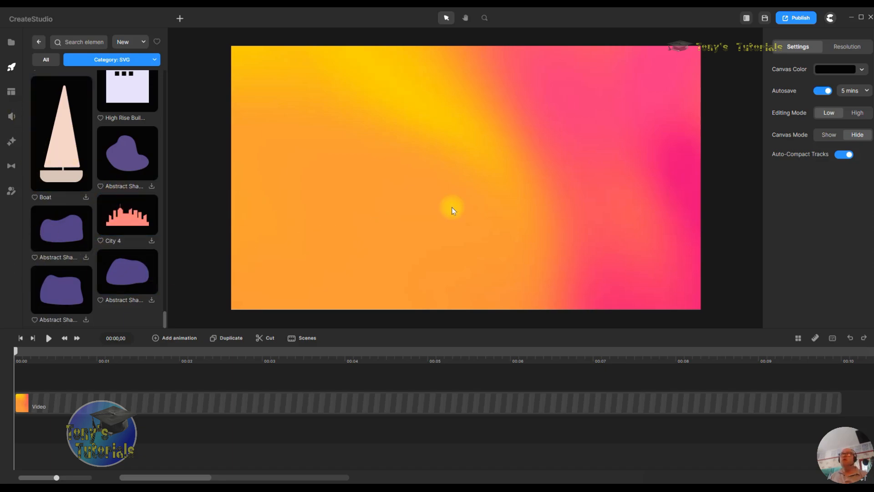
{"action": "scroll", "coordinate": [137, 137], "scroll_direction": "up", "scroll_amount": 15}
{"action": "left_click", "coordinate": [141, 121]}
{"action": "scroll", "coordinate": [135, 128], "scroll_direction": "up", "scroll_amount": 15}
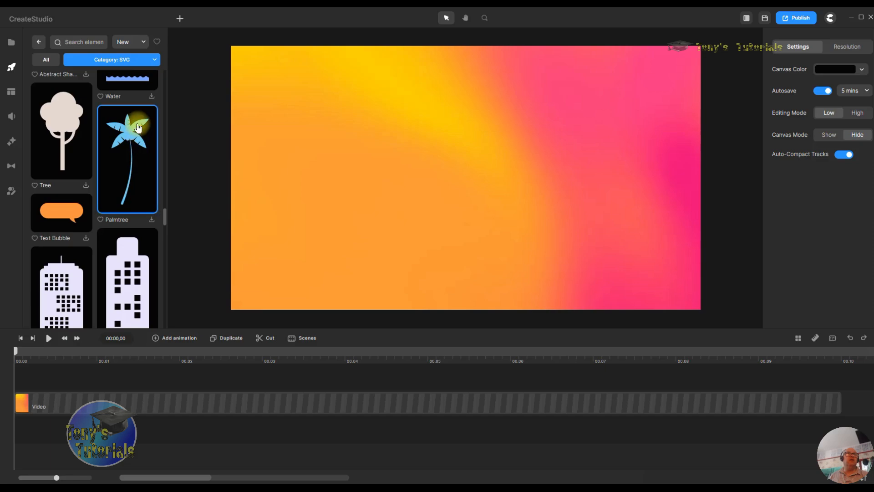
Step: Switch the category filter to Scene Objects and look through its windows, doors, plants, furniture, signs and city shapes
{"action": "left_click", "coordinate": [154, 60]}
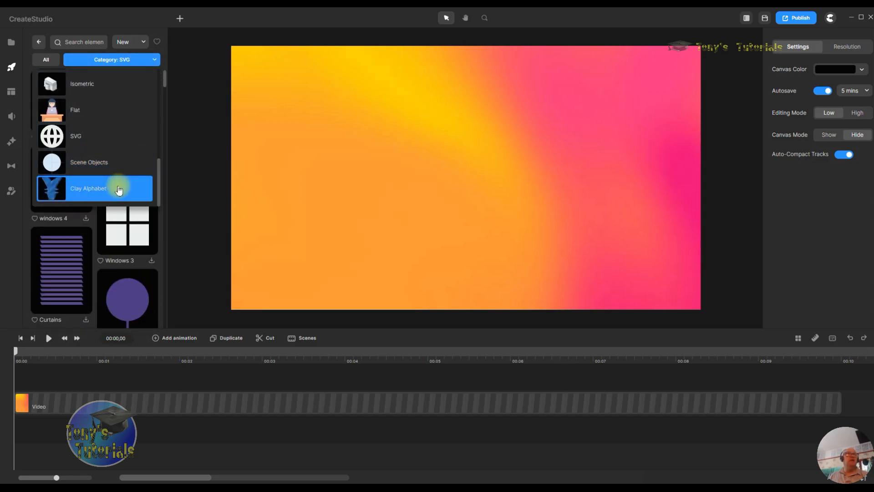
{"action": "left_click", "coordinate": [121, 169]}
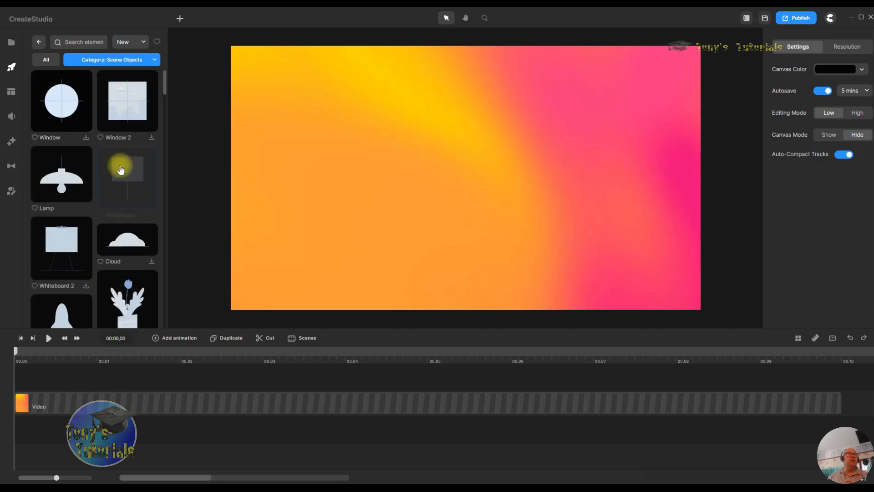
{"action": "scroll", "coordinate": [102, 231], "scroll_direction": "down", "scroll_amount": 5}
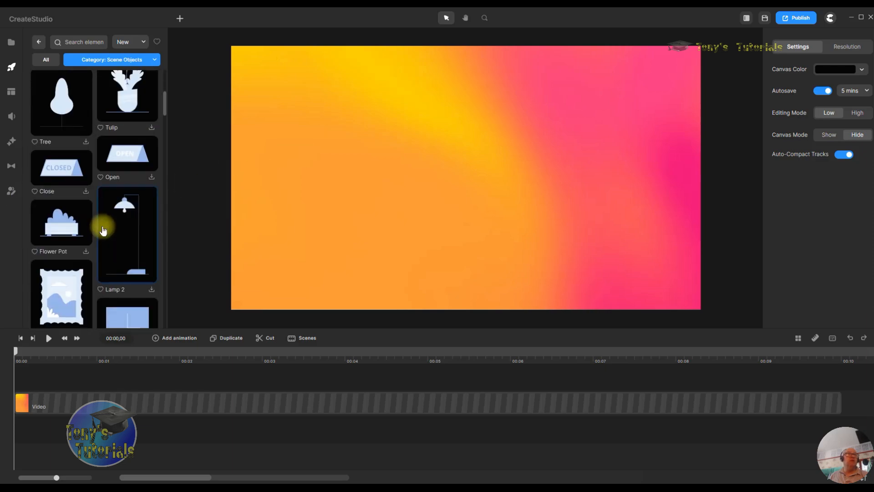
{"action": "scroll", "coordinate": [116, 214], "scroll_direction": "down", "scroll_amount": 8}
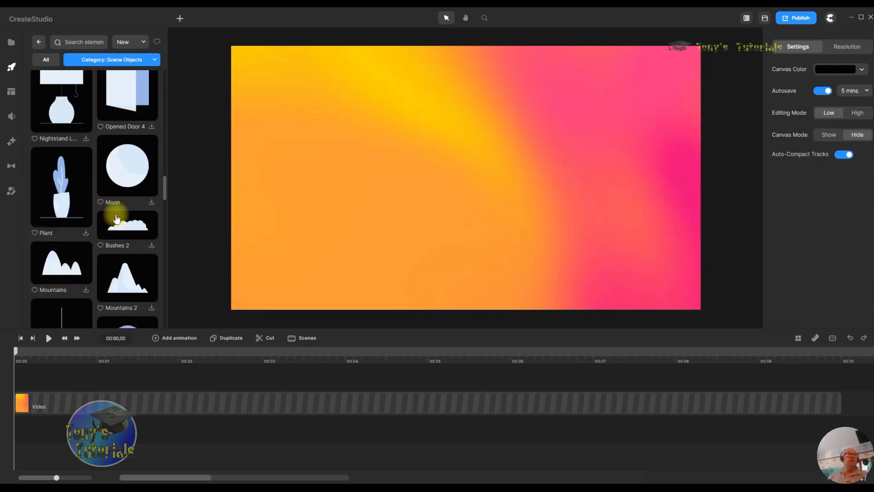
{"action": "scroll", "coordinate": [121, 215], "scroll_direction": "down", "scroll_amount": 10}
{"action": "scroll", "coordinate": [122, 214], "scroll_direction": "up", "scroll_amount": 8}
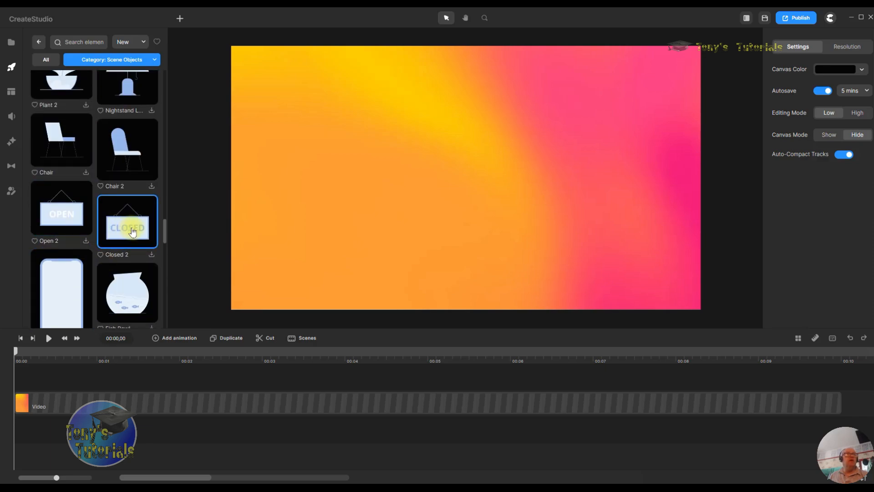
{"action": "scroll", "coordinate": [143, 240], "scroll_direction": "down", "scroll_amount": 8}
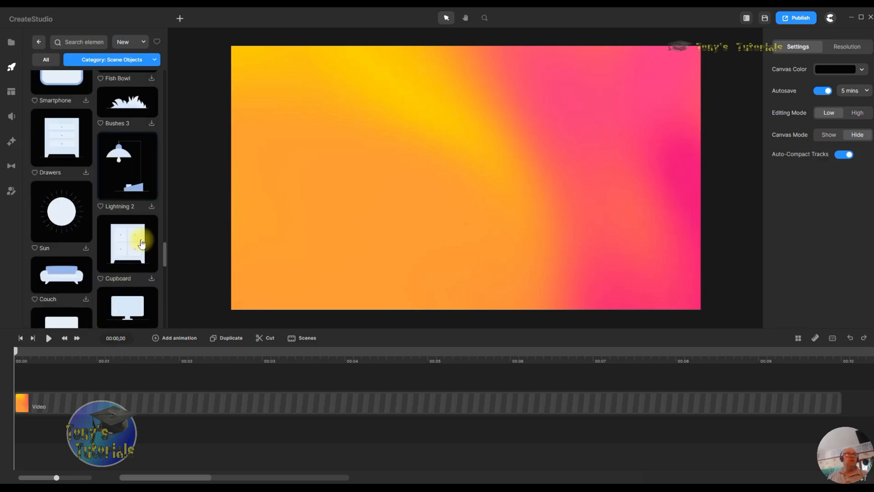
{"action": "scroll", "coordinate": [142, 243], "scroll_direction": "down", "scroll_amount": 10}
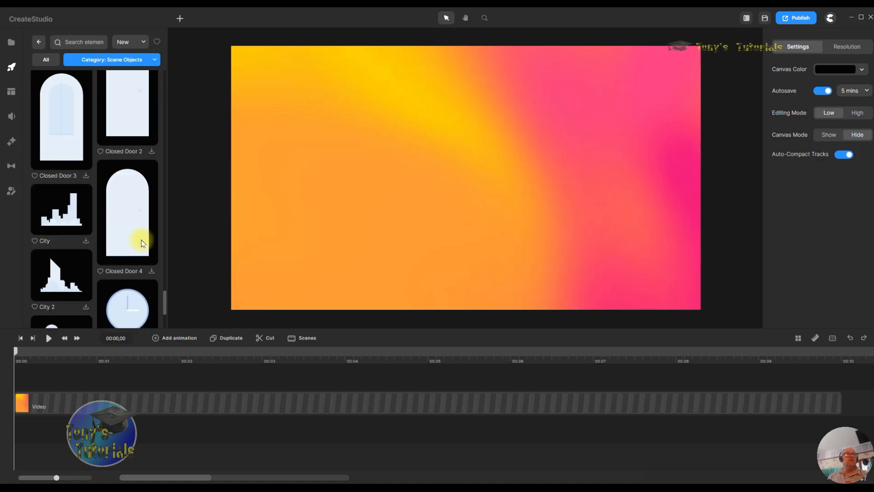
{"action": "scroll", "coordinate": [142, 243], "scroll_direction": "down", "scroll_amount": 2}
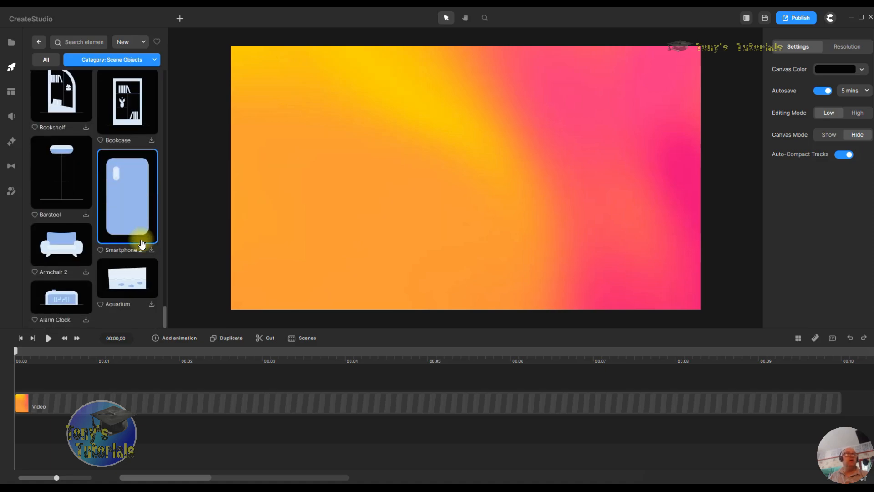
{"action": "scroll", "coordinate": [147, 244], "scroll_direction": "down", "scroll_amount": 10}
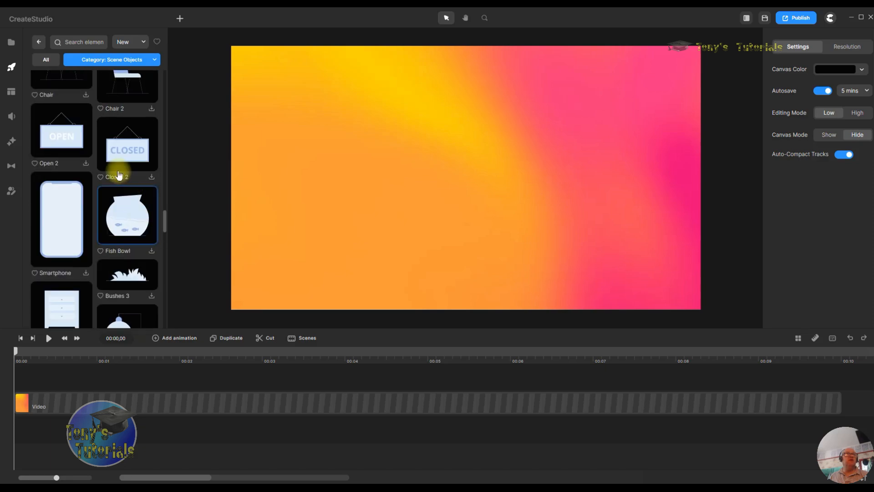
{"action": "scroll", "coordinate": [123, 176], "scroll_direction": "up", "scroll_amount": 10}
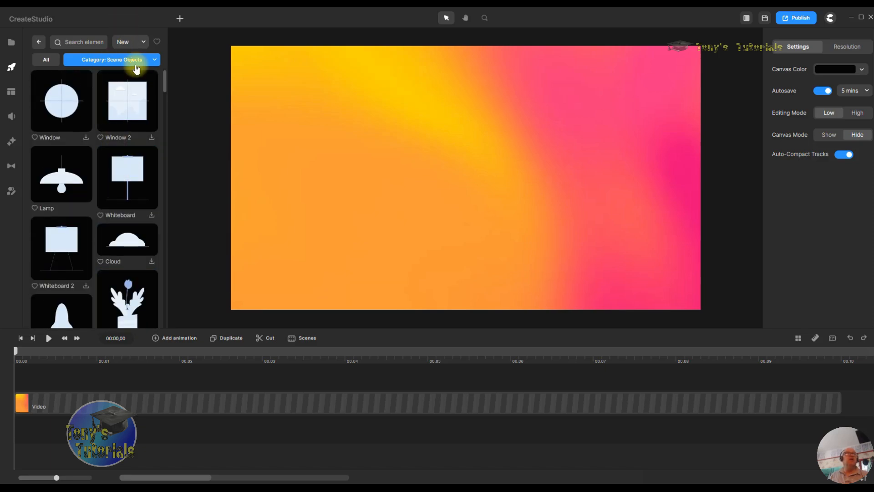
Step: Switch the category filter to Clay Alphabet, try the clay letter X on the canvas and delete it again
{"action": "left_click", "coordinate": [153, 63]}
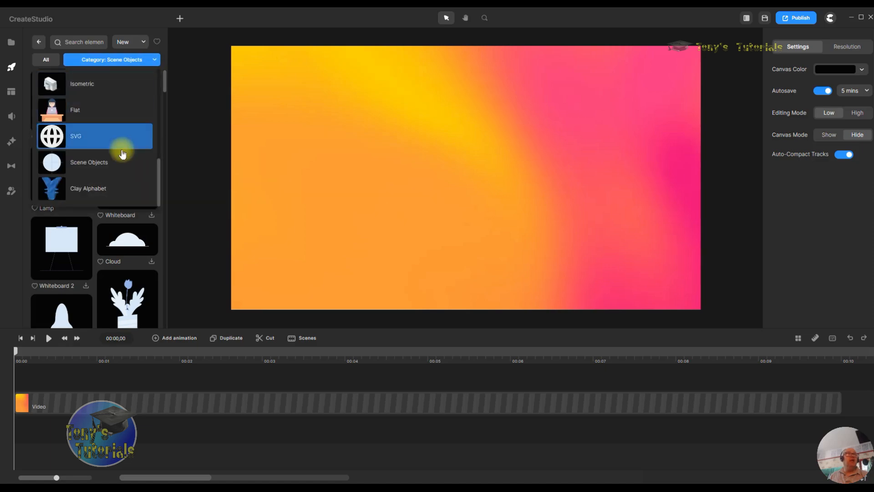
{"action": "left_click", "coordinate": [111, 191]}
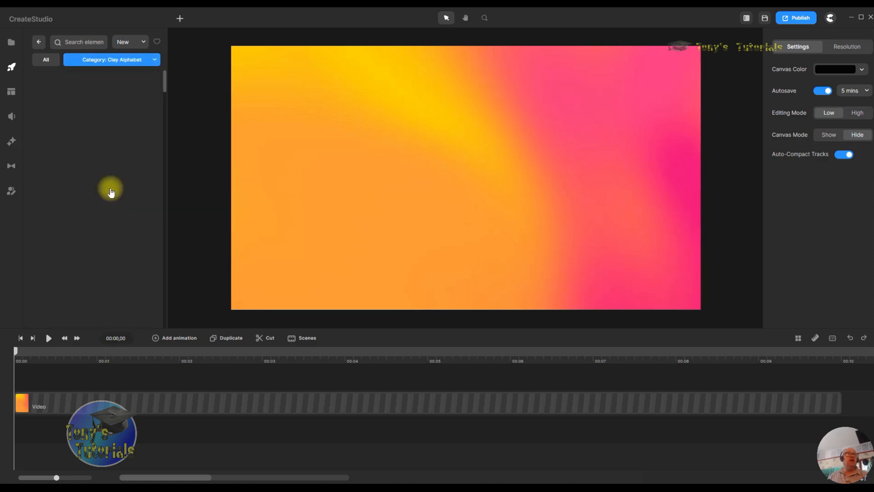
{"action": "left_click_drag", "start_coordinate": [54, 187], "coordinate": [400, 159]}
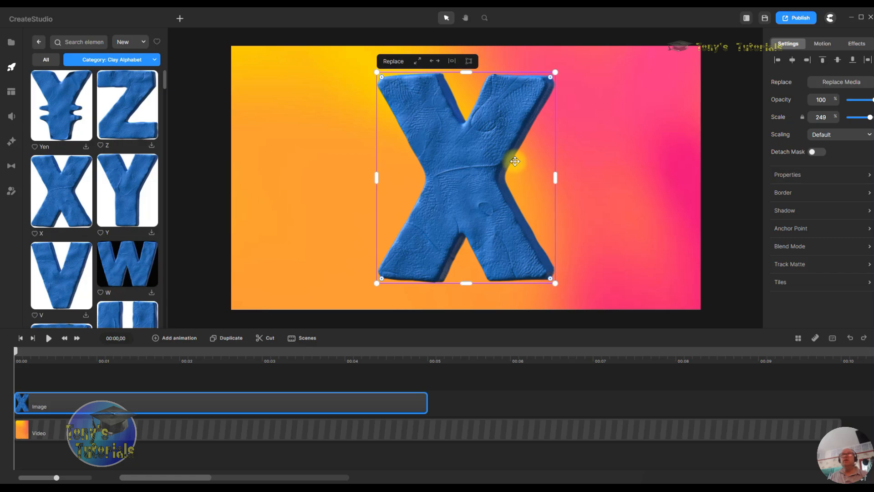
{"action": "right_click", "coordinate": [473, 191]}
{"action": "left_click", "coordinate": [496, 226]}
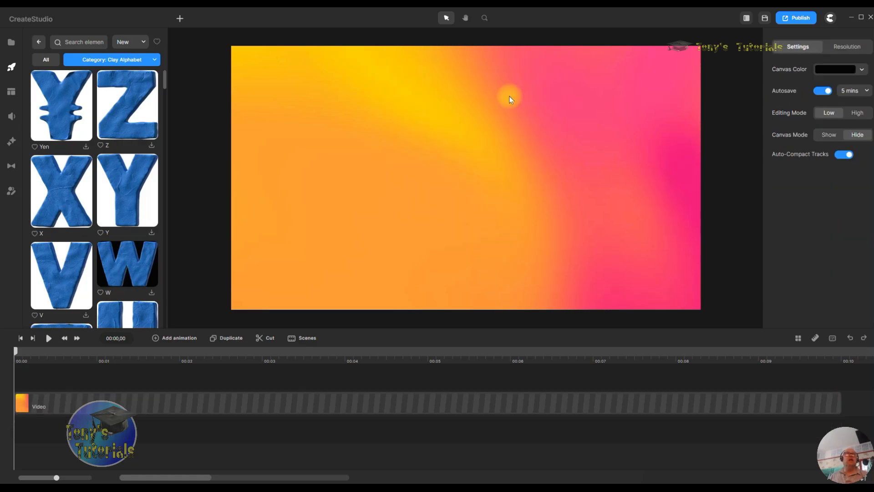
Step: Switch the category filter to 3D Elements, add the Teacher Desk and move it to the left half of the canvas
{"action": "left_click", "coordinate": [156, 61]}
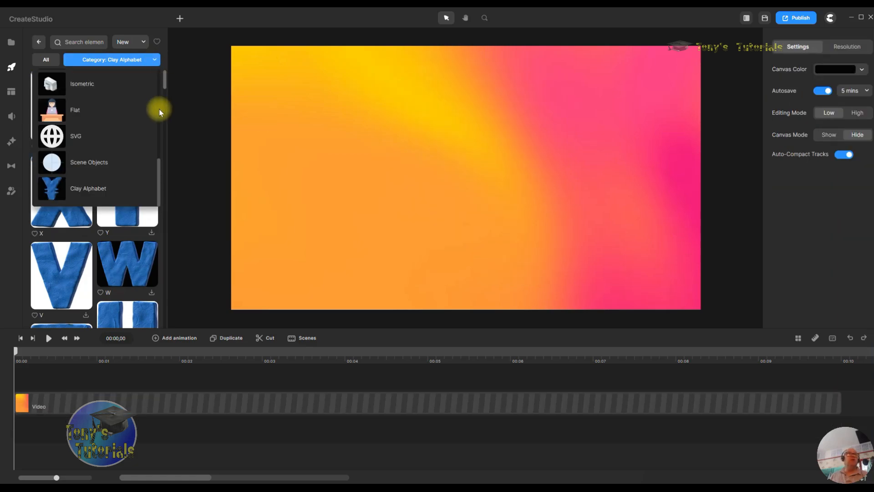
{"action": "left_click_drag", "start_coordinate": [159, 170], "coordinate": [162, 68]}
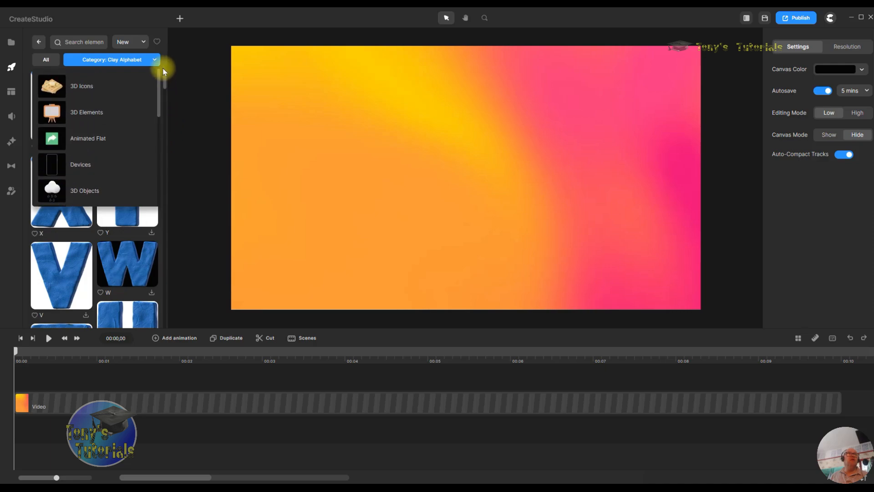
{"action": "left_click", "coordinate": [121, 113]}
{"action": "left_click_drag", "start_coordinate": [130, 253], "coordinate": [446, 189]}
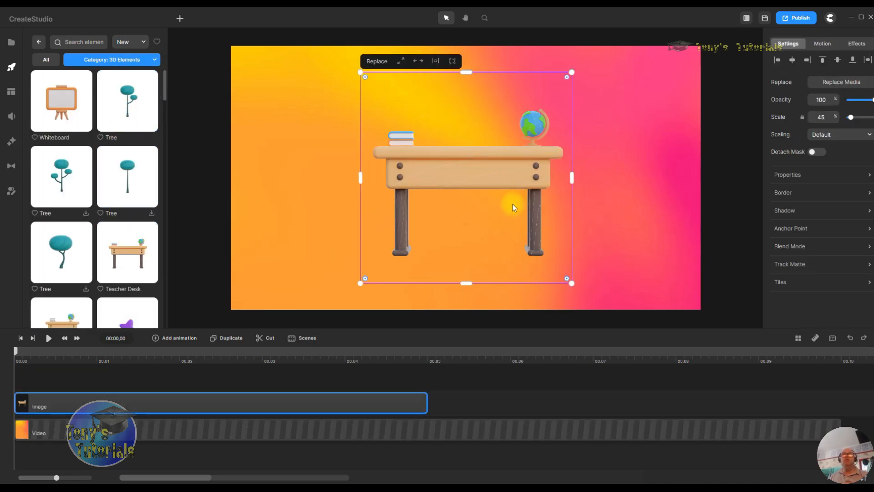
{"action": "left_click_drag", "start_coordinate": [474, 151], "coordinate": [409, 156]}
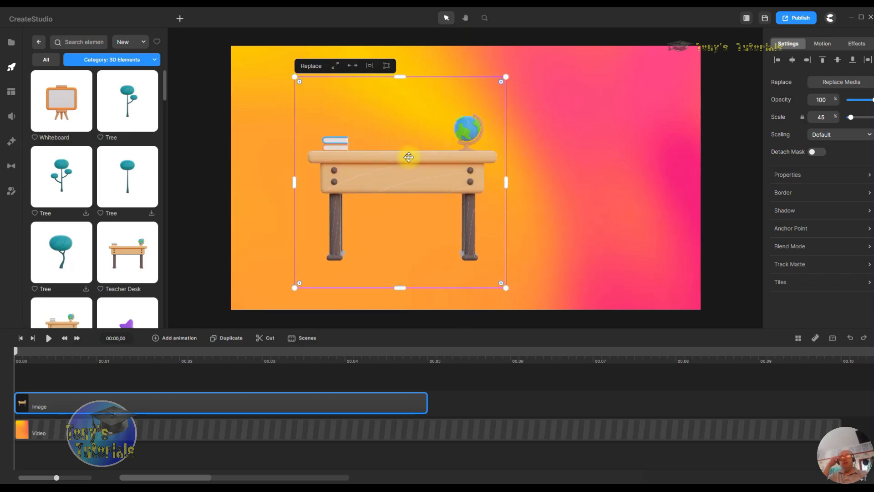
{"action": "left_click_drag", "start_coordinate": [408, 179], "coordinate": [373, 191]}
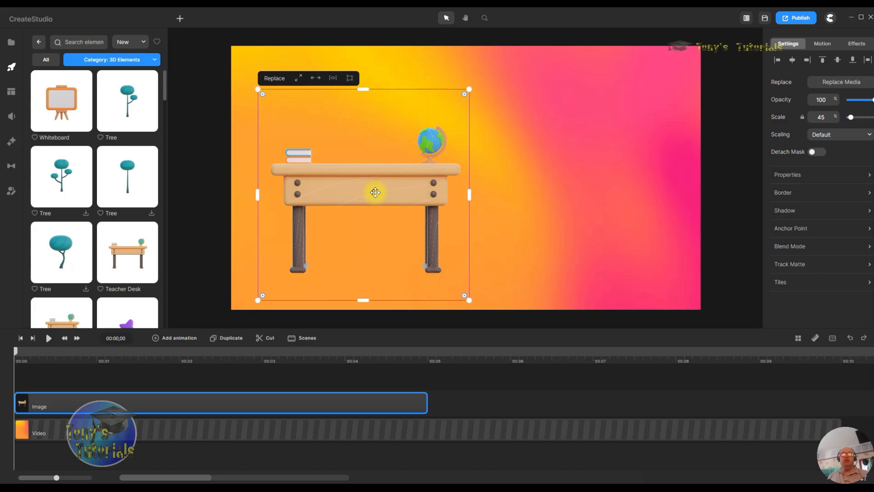
Step: Apply the Color Replace effect to the teacher desk and add a color replacement to it
{"action": "left_click", "coordinate": [12, 141]}
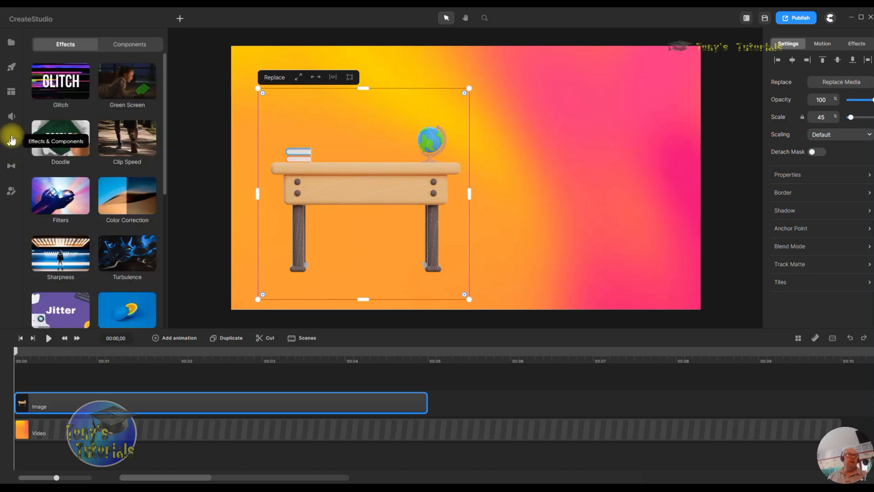
{"action": "scroll", "coordinate": [155, 250], "scroll_direction": "down", "scroll_amount": 5}
{"action": "left_click_drag", "start_coordinate": [127, 165], "coordinate": [343, 178]}
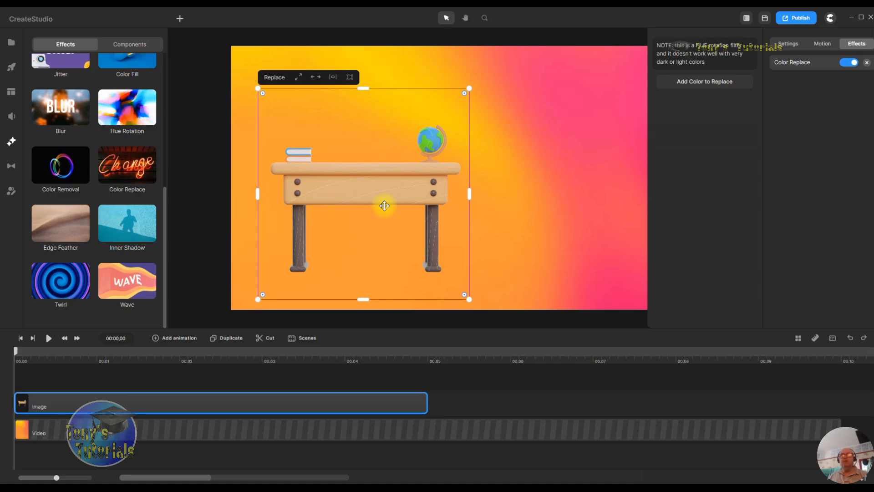
{"action": "left_click", "coordinate": [713, 83]}
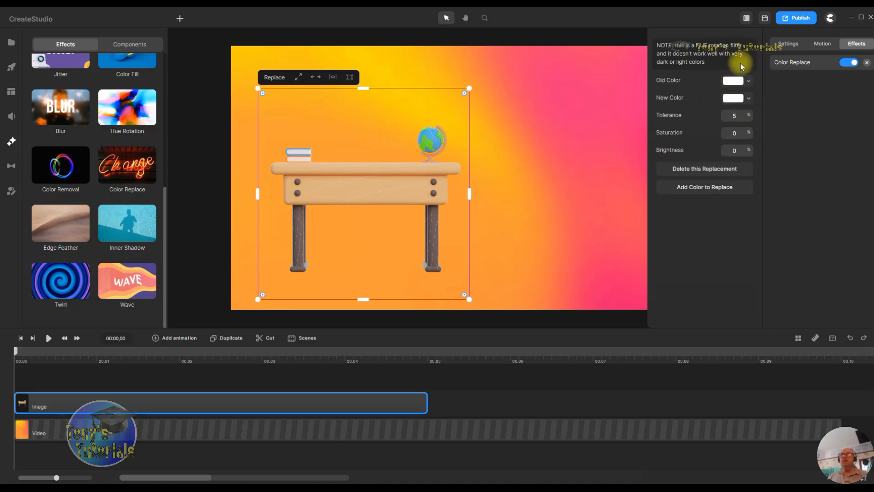
Step: Sample the desk's wood tone as the replacement's old color, and shift that color's hue to blue 7e9bdd
{"action": "left_click", "coordinate": [733, 82]}
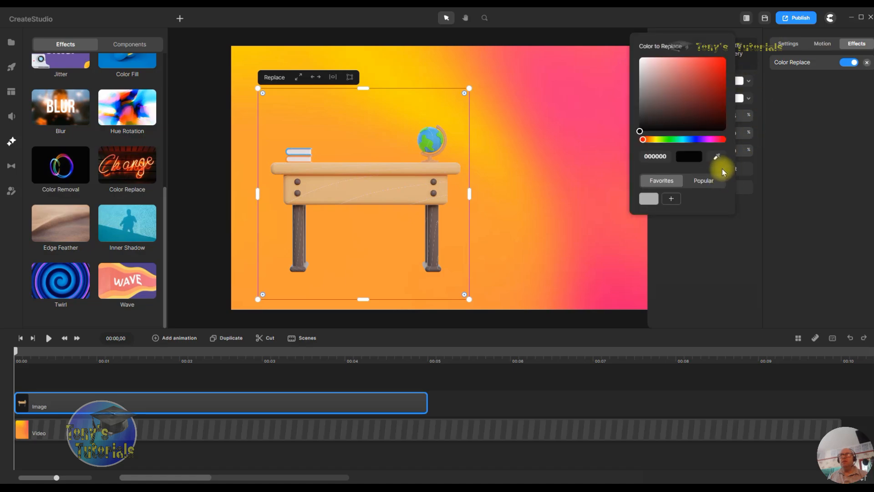
{"action": "left_click", "coordinate": [377, 181]}
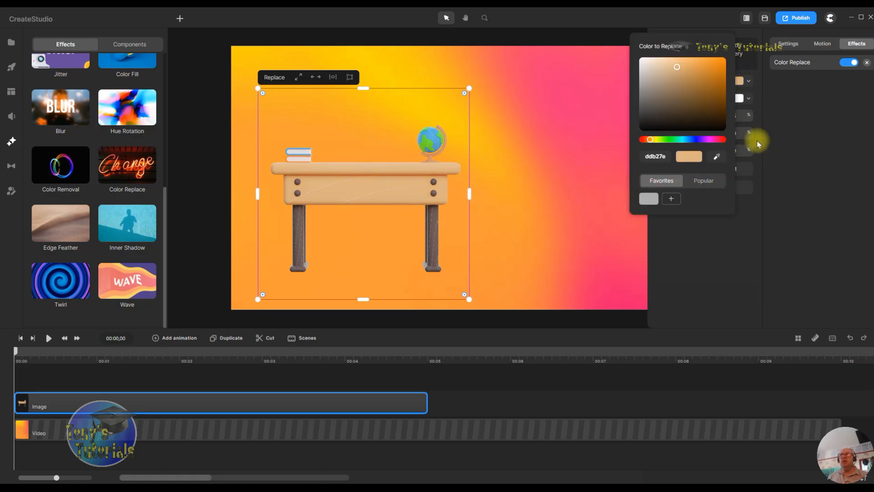
{"action": "left_click", "coordinate": [692, 139]}
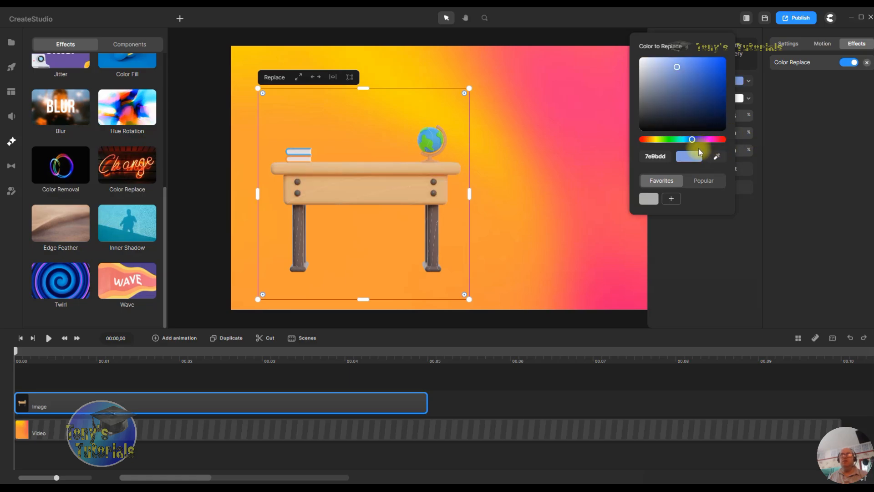
{"action": "left_click", "coordinate": [403, 187]}
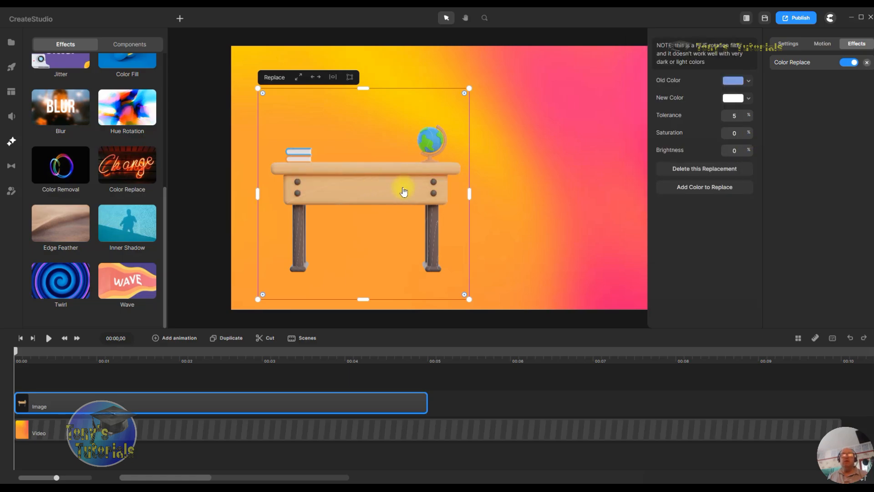
Step: Set the replacement's old color to ddb27e by sampling the wood on the desk's front panel
{"action": "left_click", "coordinate": [735, 81]}
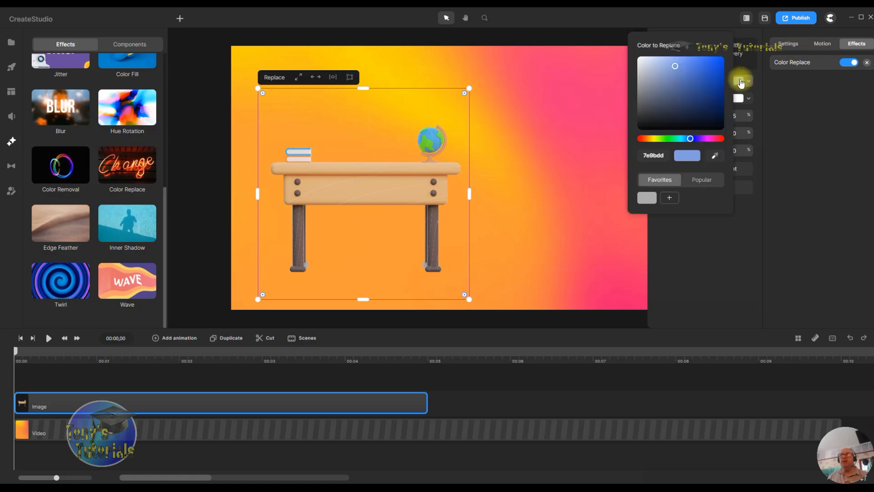
{"action": "left_click", "coordinate": [715, 160]}
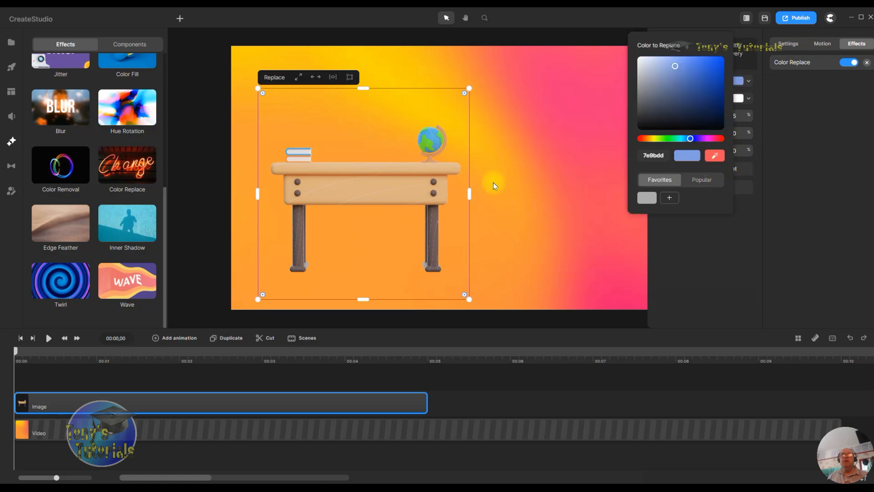
{"action": "left_click", "coordinate": [376, 192]}
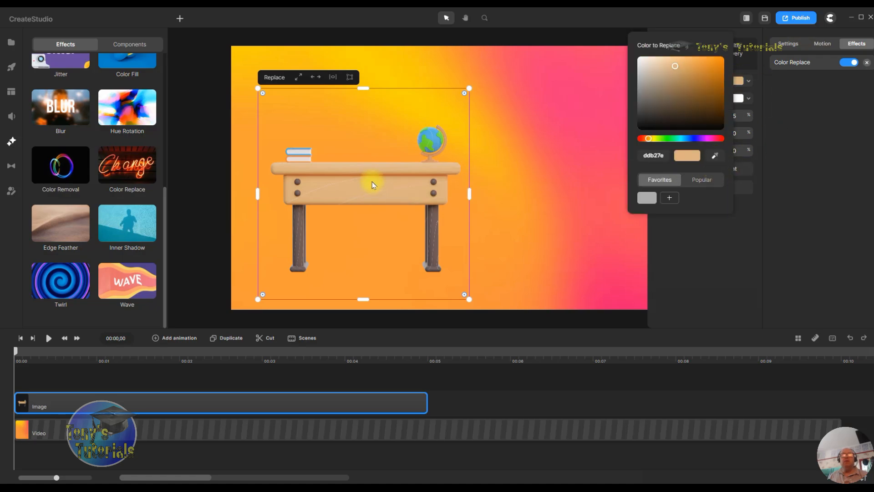
{"action": "left_click", "coordinate": [717, 216]}
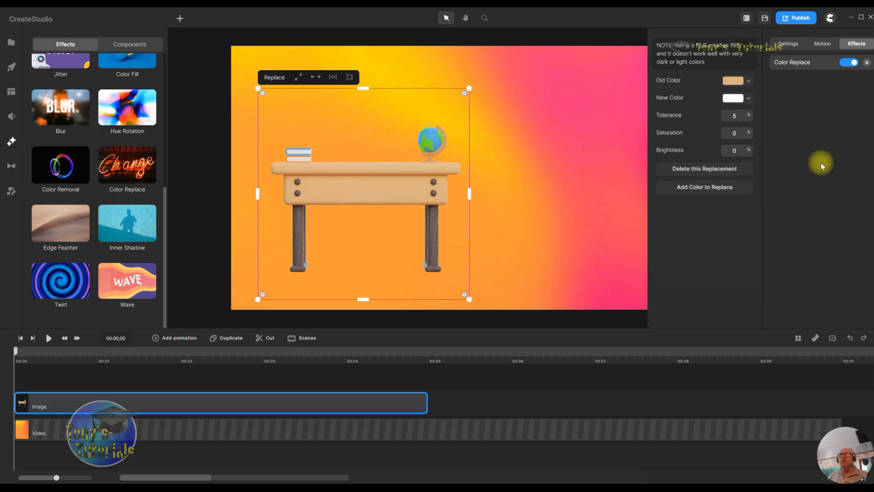
Step: Set the replacement's new color to a dark navy blue to recolor the desk's wood
{"action": "left_click", "coordinate": [736, 98]}
{"action": "left_click", "coordinate": [695, 155]}
{"action": "left_click", "coordinate": [714, 93]}
{"action": "left_click_drag", "start_coordinate": [716, 89], "coordinate": [717, 108]}
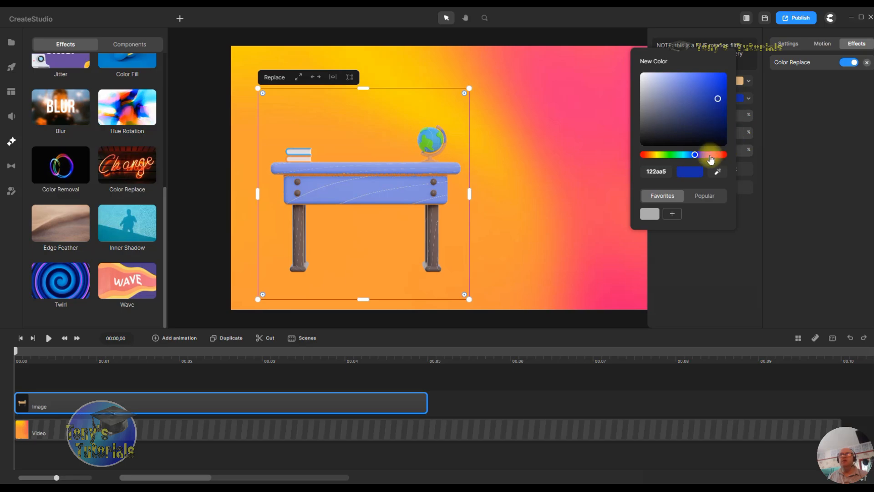
{"action": "left_click_drag", "start_coordinate": [720, 100], "coordinate": [724, 126]}
{"action": "left_click", "coordinate": [690, 297]}
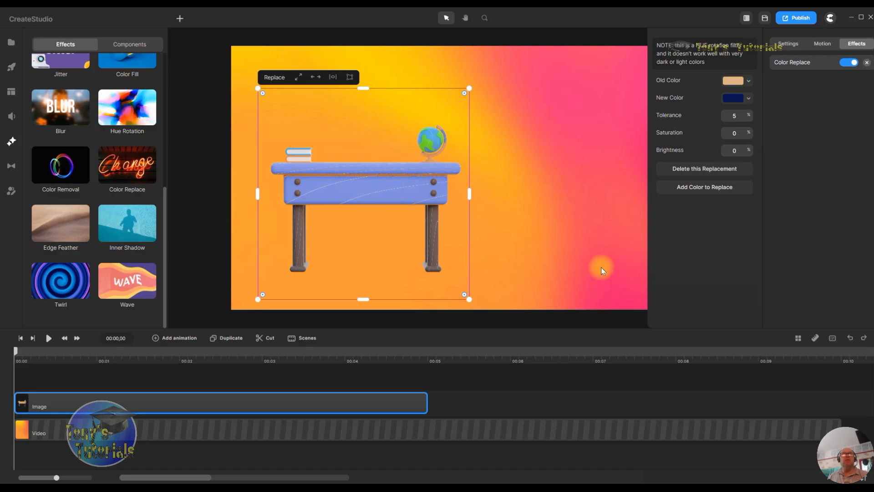
Step: Add a second colour replacement to the desk image, changing b55c2a sampled from the desk's wooden edge to blue 294eb5
{"action": "left_click", "coordinate": [600, 265]}
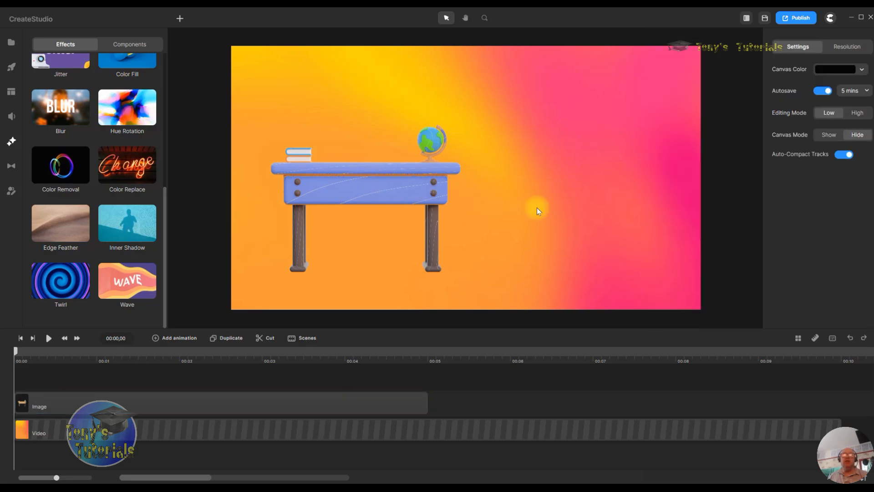
{"action": "left_click", "coordinate": [390, 195]}
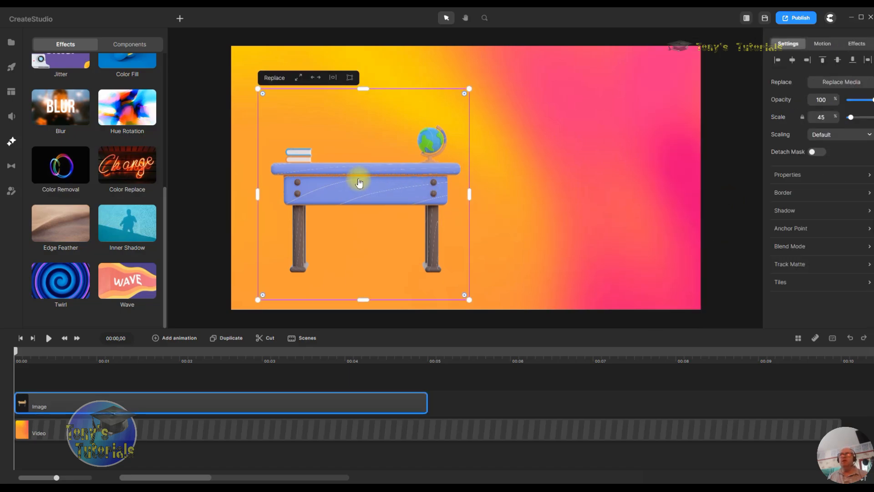
{"action": "left_click_drag", "start_coordinate": [127, 168], "coordinate": [479, 206]}
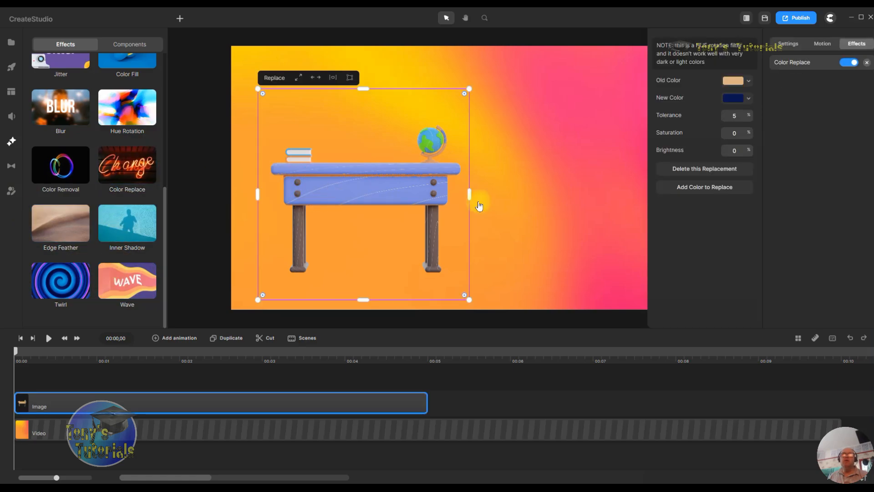
{"action": "left_click", "coordinate": [713, 191]}
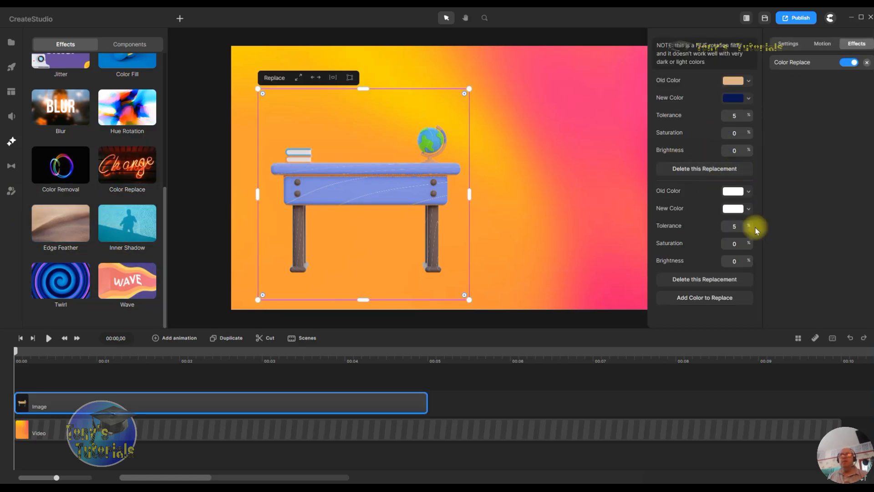
{"action": "left_click", "coordinate": [732, 194]}
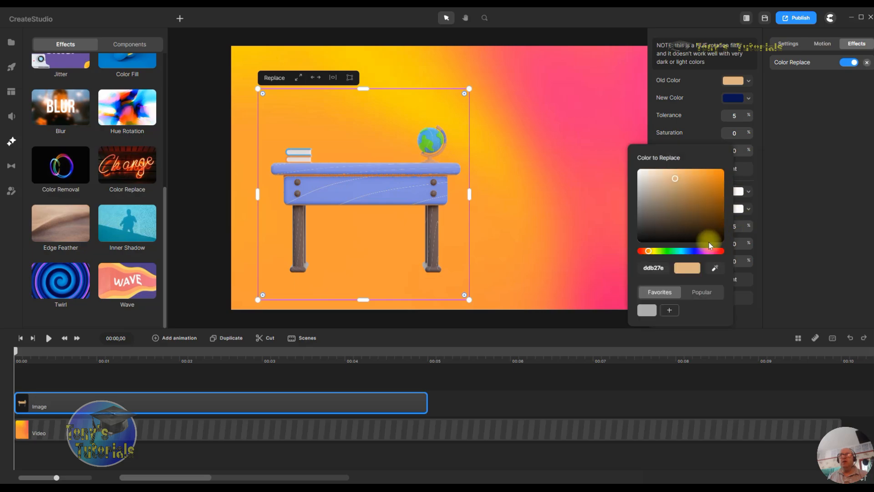
{"action": "left_click", "coordinate": [712, 270]}
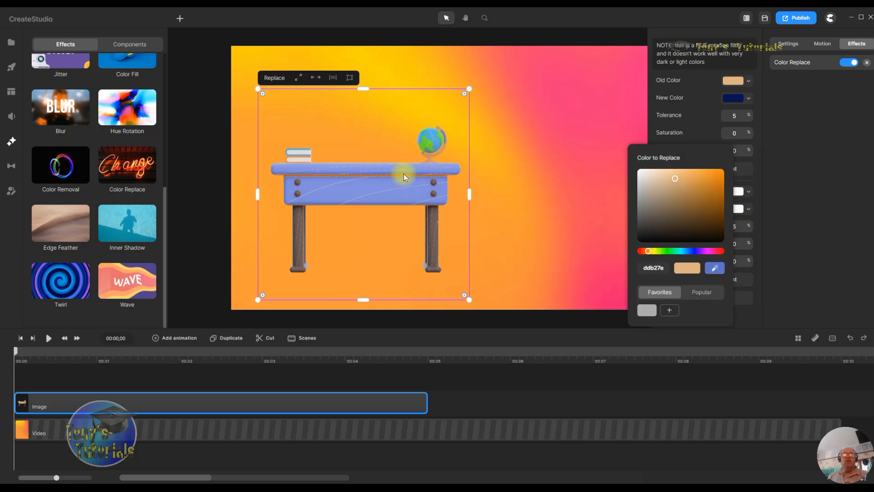
{"action": "left_click", "coordinate": [404, 176]}
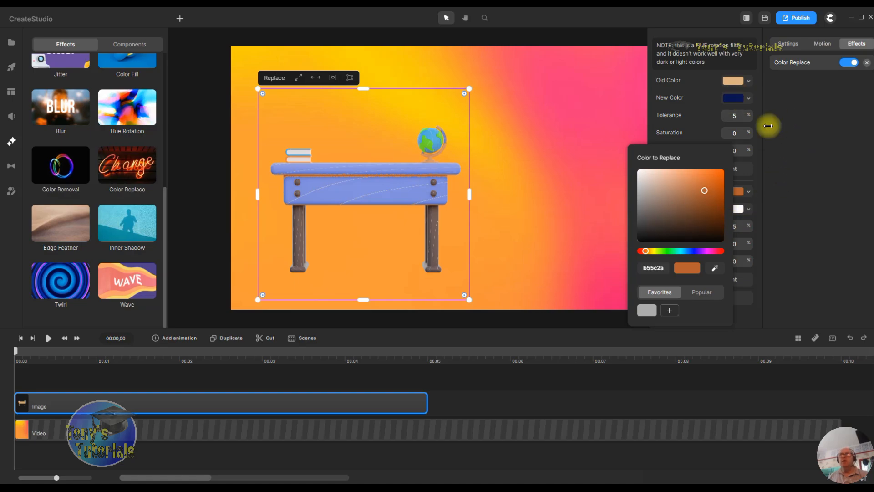
{"action": "left_click", "coordinate": [736, 210]}
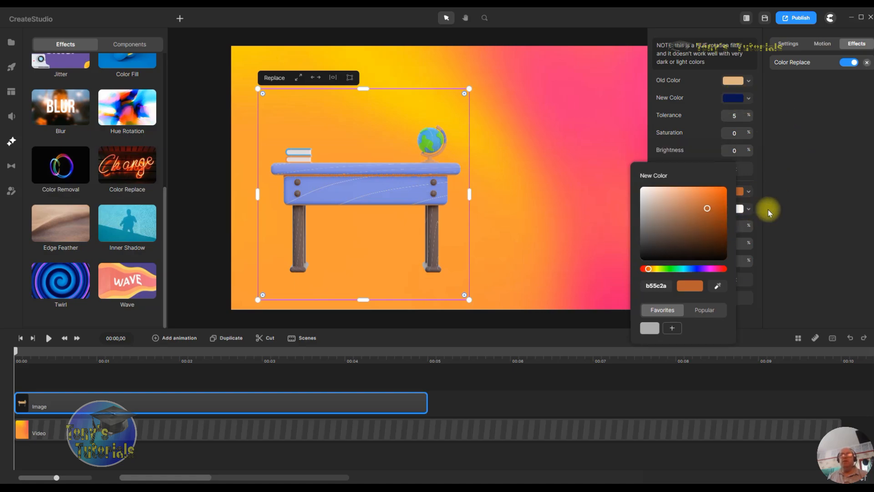
{"action": "left_click", "coordinate": [695, 269]}
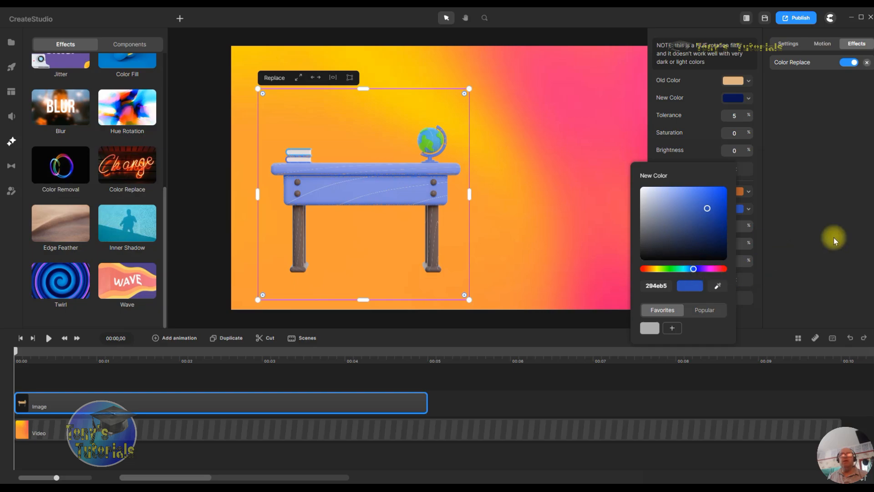
{"action": "left_click", "coordinate": [861, 235]}
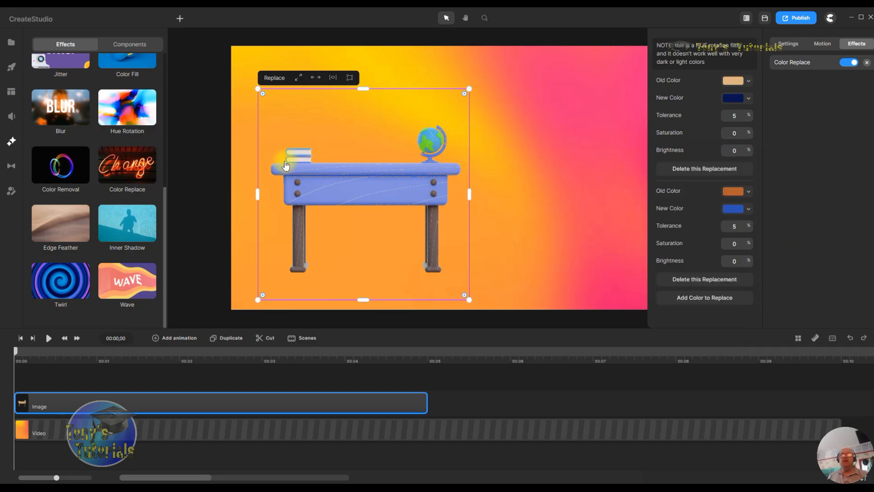
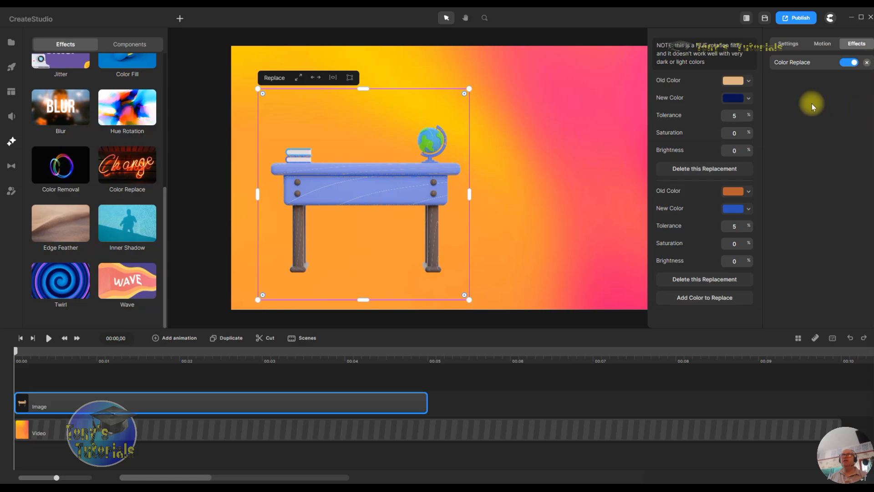
Step: Remove the Color Replace effect from the desk image
{"action": "left_click", "coordinate": [783, 45]}
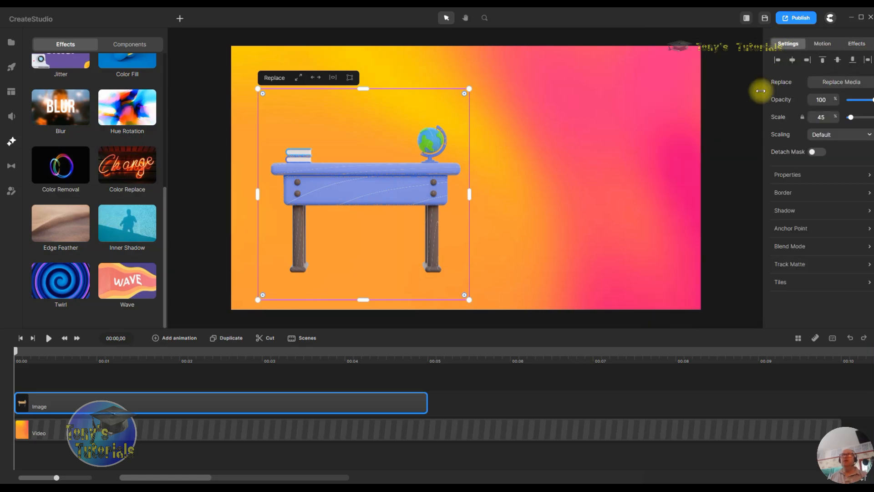
{"action": "left_click", "coordinate": [859, 44]}
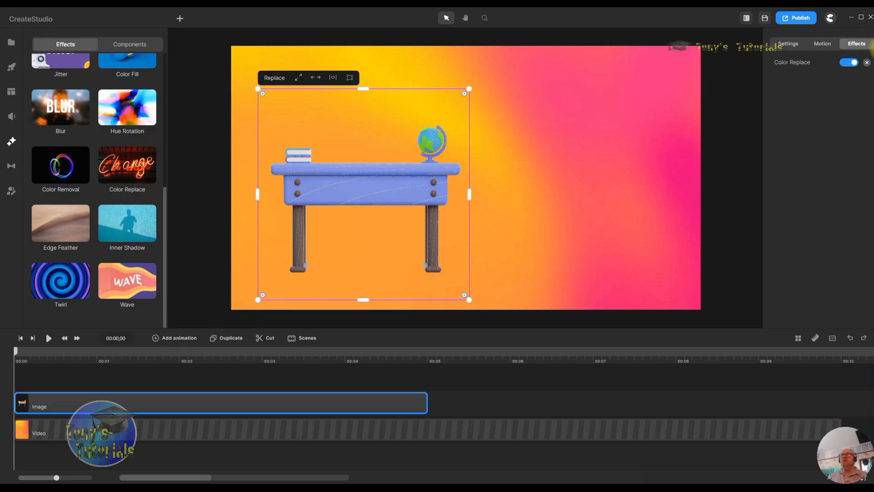
{"action": "left_click", "coordinate": [868, 62]}
Step: Reposition the desk image in the upper-left area of the canvas
{"action": "left_click_drag", "start_coordinate": [371, 184], "coordinate": [408, 184]}
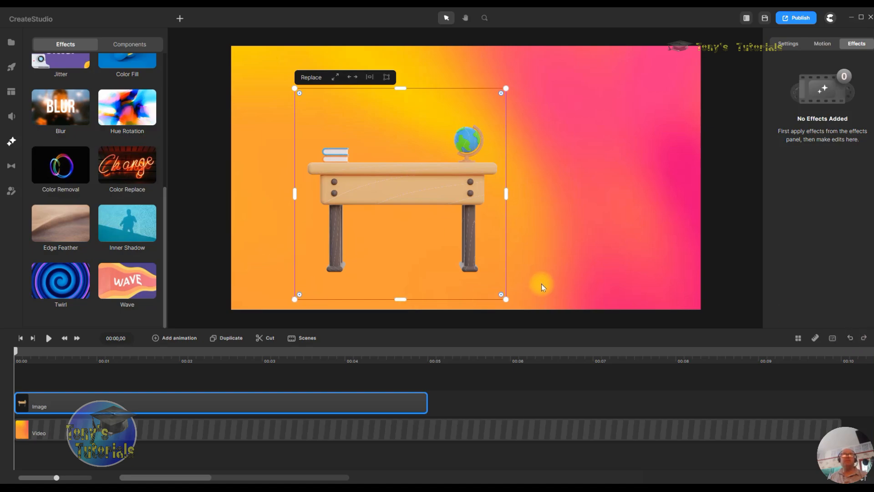
{"action": "left_click_drag", "start_coordinate": [379, 188], "coordinate": [403, 151]}
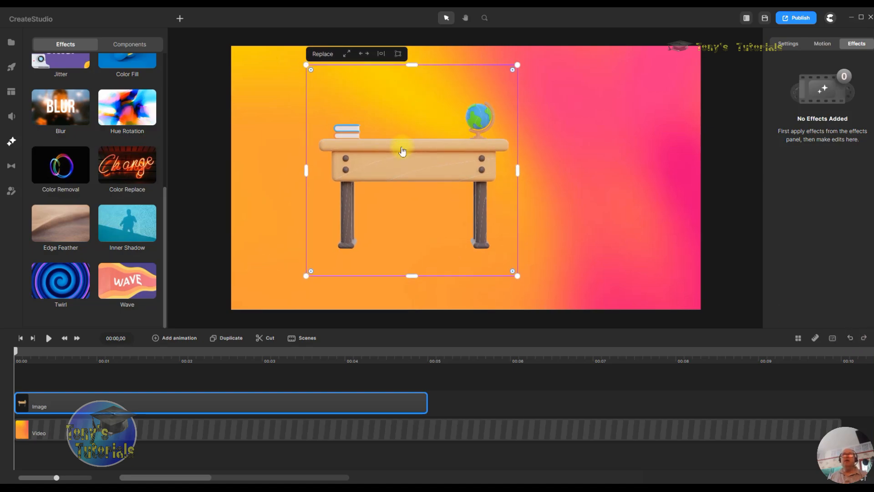
{"action": "left_click", "coordinate": [787, 44]}
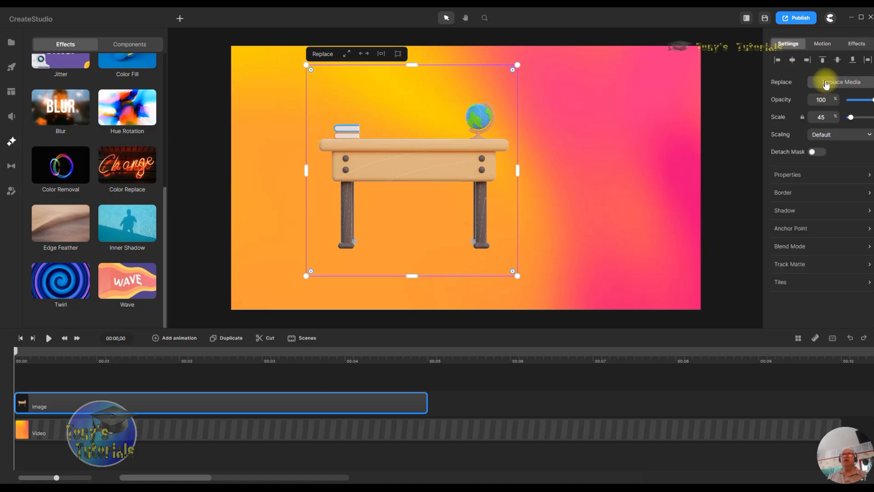
{"action": "left_click_drag", "start_coordinate": [401, 167], "coordinate": [345, 144]}
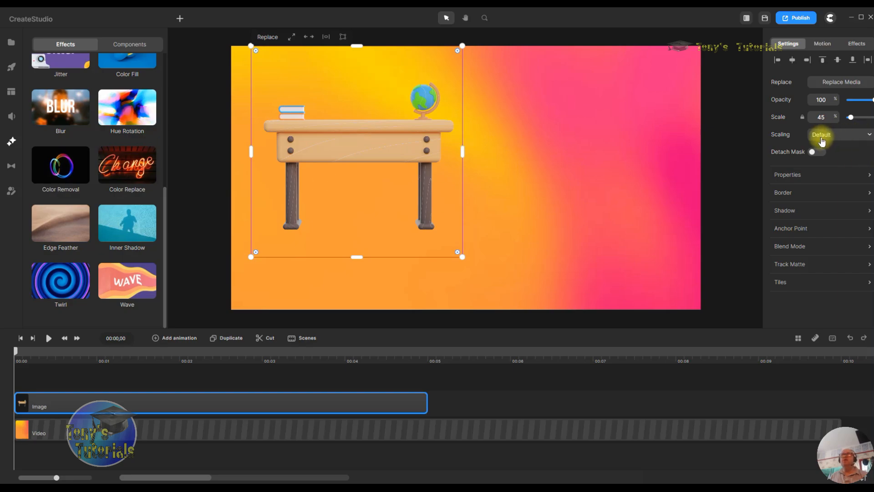
Step: Try the desk image's Replace Media option, and open the 3D Elements category of the elements library
{"action": "left_click", "coordinate": [843, 84]}
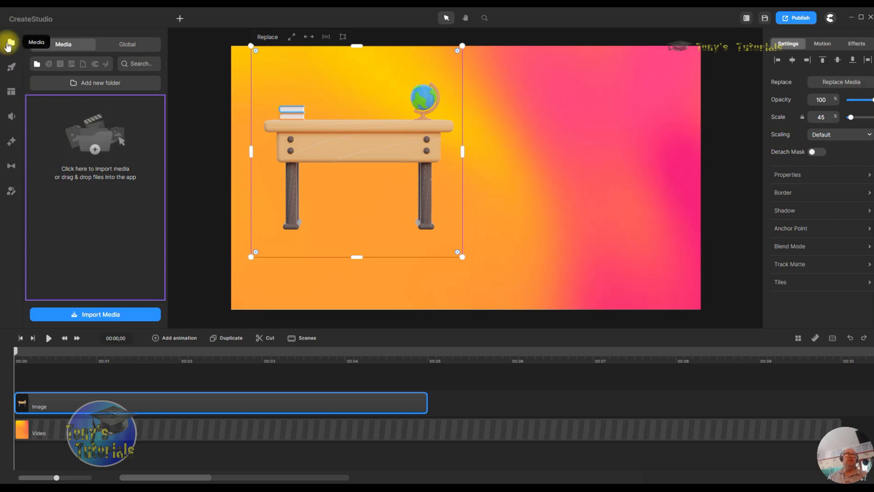
{"action": "left_click", "coordinate": [12, 71]}
{"action": "left_click", "coordinate": [522, 163]}
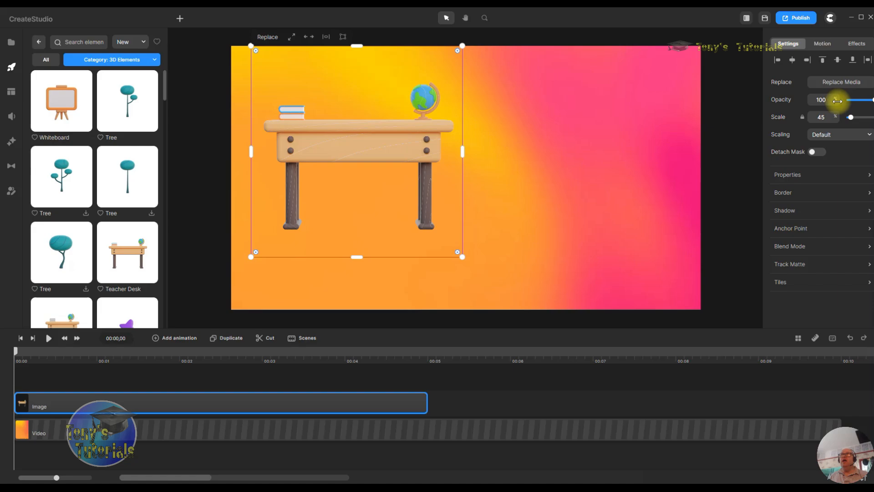
Step: Move the desk image toward the middle of the canvas and lower its opacity to 50%
{"action": "left_click_drag", "start_coordinate": [380, 142], "coordinate": [462, 153]}
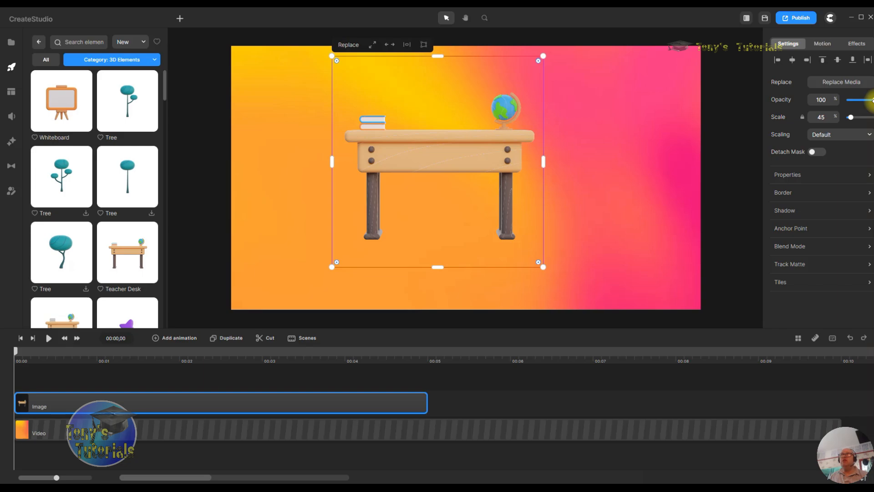
{"action": "left_click_drag", "start_coordinate": [871, 99], "coordinate": [868, 100]}
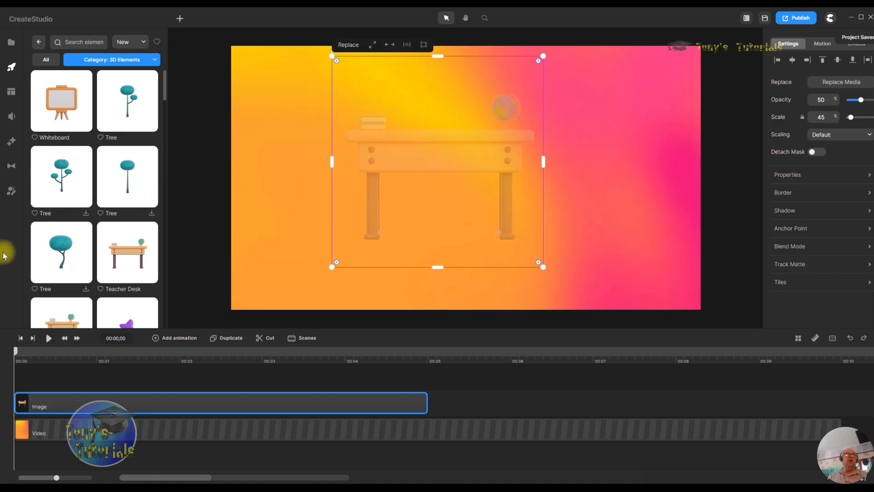
Step: Add the 3D tree with two foliage clusters over the desk, and bring the desk layer in front of it
{"action": "left_click_drag", "start_coordinate": [126, 112], "coordinate": [511, 111]}
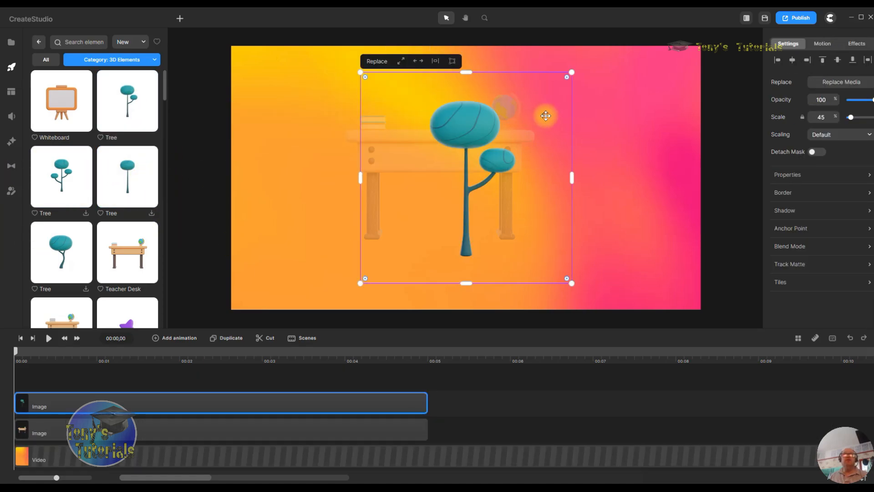
{"action": "left_click_drag", "start_coordinate": [454, 140], "coordinate": [421, 132]}
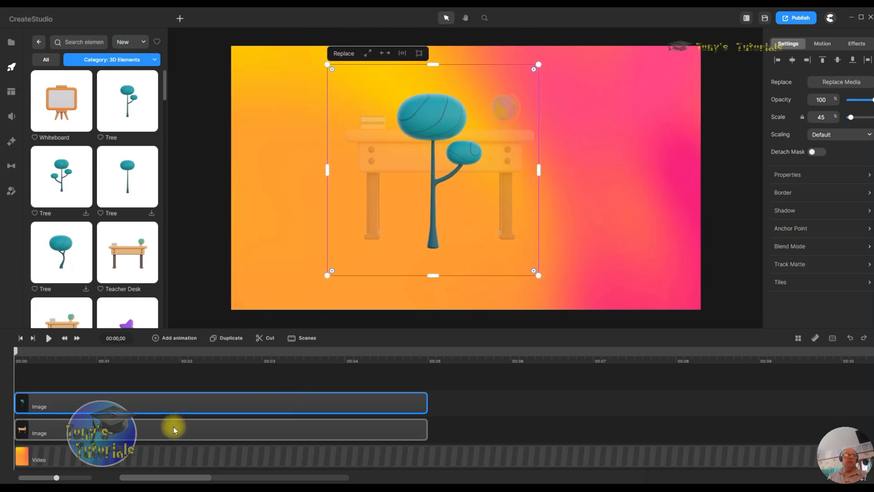
{"action": "left_click_drag", "start_coordinate": [174, 427], "coordinate": [176, 368]}
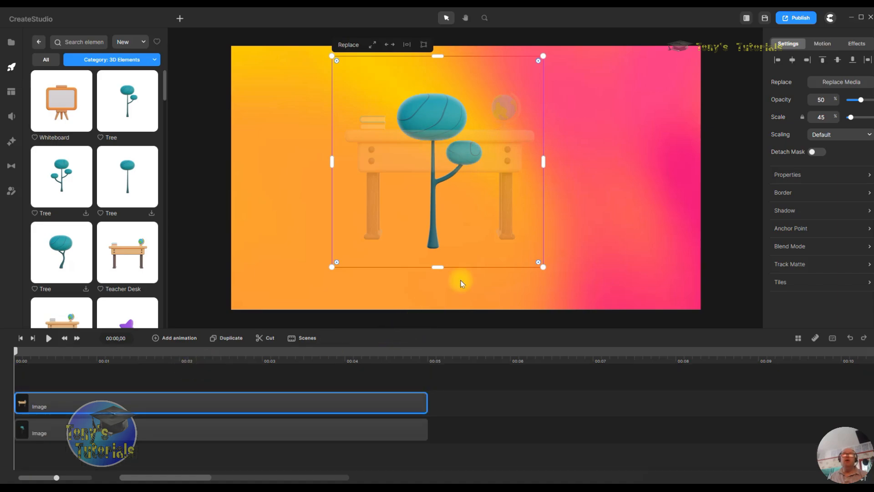
Step: Shift the desk image slightly down over the tree and vary its opacity through 100% and 75%, ending at 99%
{"action": "left_click_drag", "start_coordinate": [501, 140], "coordinate": [495, 155]}
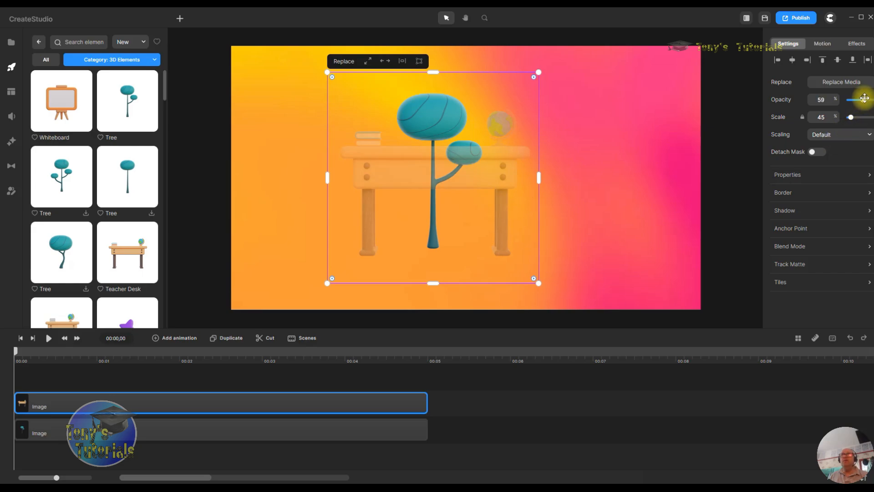
{"action": "left_click_drag", "start_coordinate": [866, 98], "coordinate": [871, 99]}
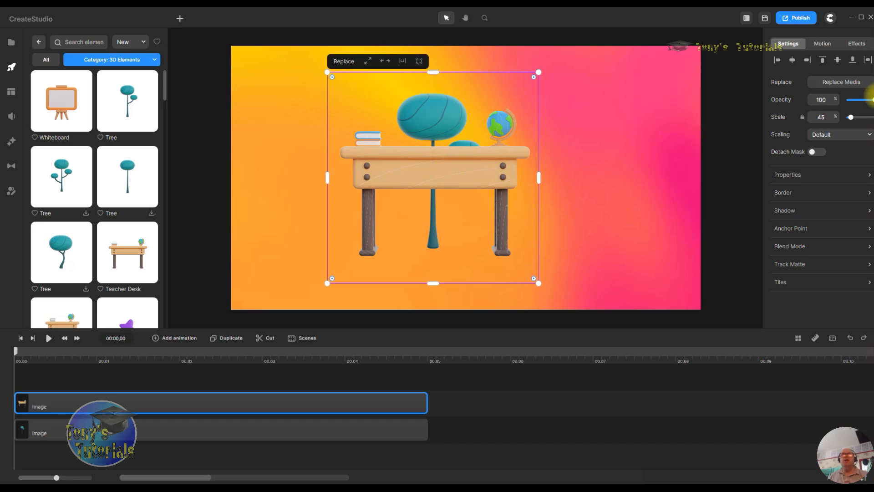
{"action": "left_click_drag", "start_coordinate": [872, 99], "coordinate": [867, 97]}
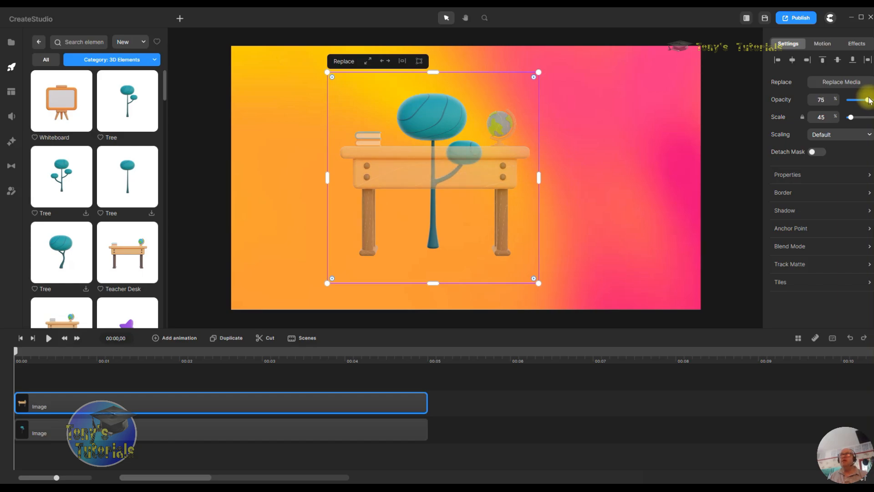
{"action": "mouse_move", "coordinate": [870, 101]}
{"action": "left_mouse_down"}
{"action": "mouse_move", "coordinate": [862, 98]}
{"action": "mouse_move", "coordinate": [872, 99]}
{"action": "left_mouse_up"}
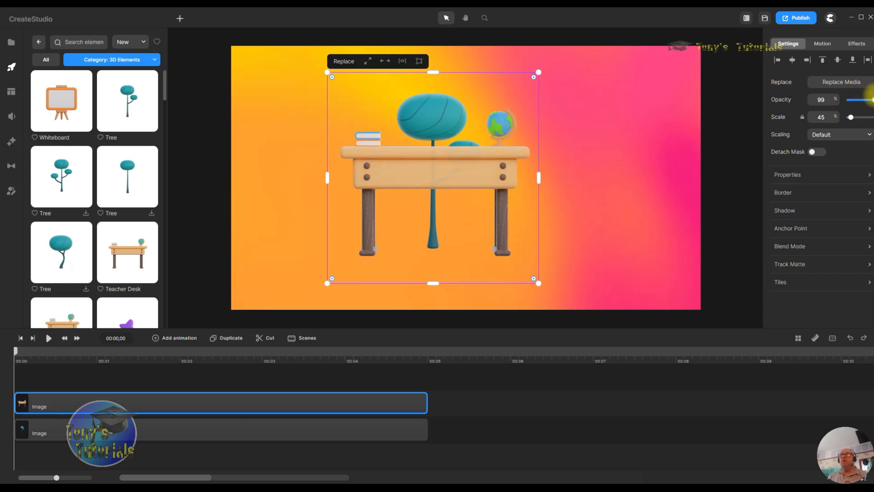
Step: Move the desk image aside from the tree and delete the tree image
{"action": "right_click", "coordinate": [450, 123]}
{"action": "left_click_drag", "start_coordinate": [485, 171], "coordinate": [577, 174]}
{"action": "left_click", "coordinate": [443, 130]}
{"action": "right_click", "coordinate": [441, 127]}
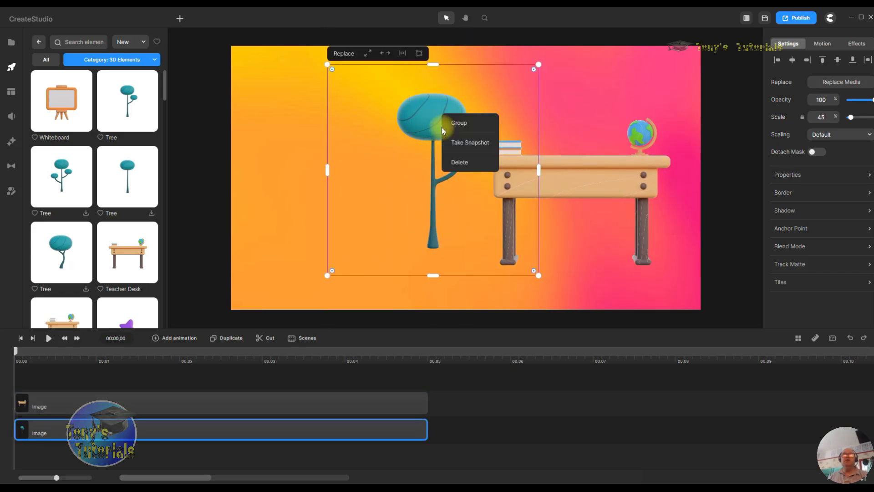
{"action": "left_click", "coordinate": [469, 160]}
Step: Move the desk image back to the middle of the canvas and scale it down to 33%, refining it to 31%
{"action": "left_click_drag", "start_coordinate": [566, 173], "coordinate": [439, 179]}
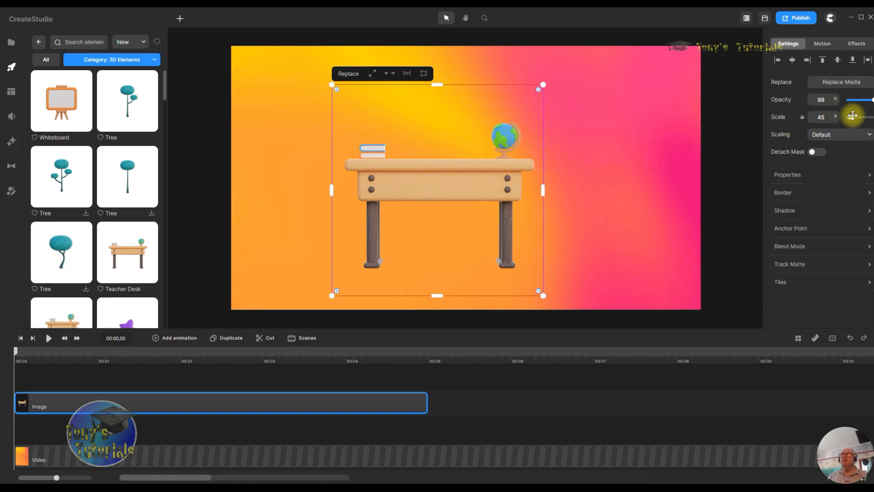
{"action": "left_click_drag", "start_coordinate": [852, 117], "coordinate": [851, 117]}
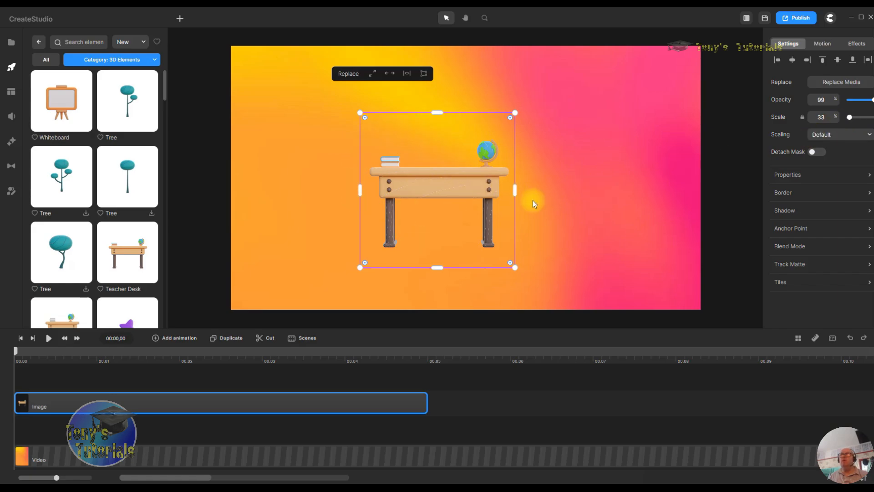
{"action": "left_click_drag", "start_coordinate": [448, 177], "coordinate": [449, 150]}
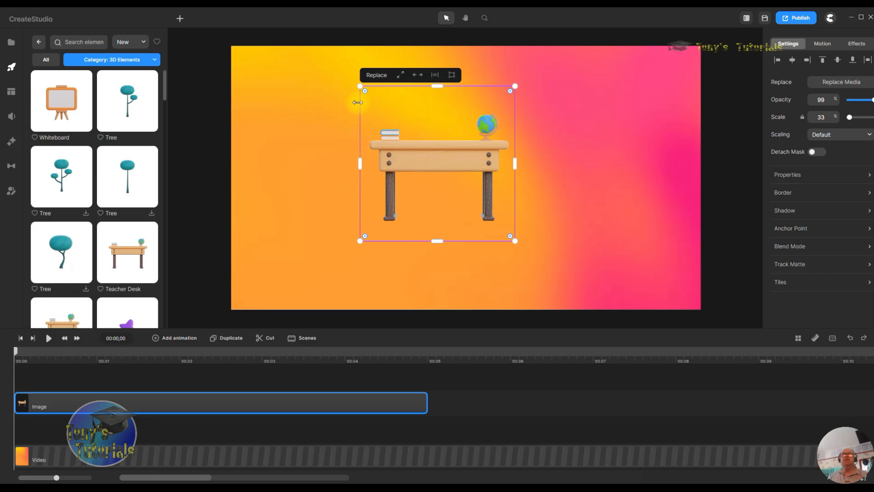
{"action": "left_click_drag", "start_coordinate": [360, 87], "coordinate": [353, 115]}
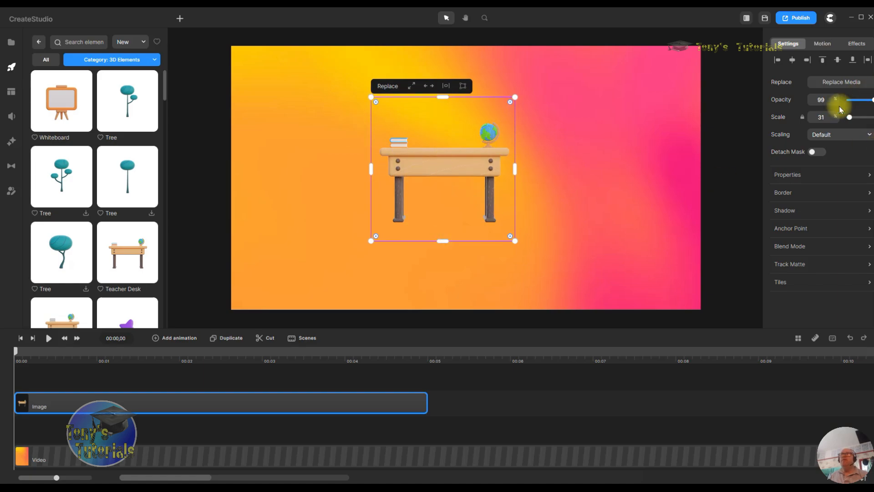
Step: Unlock the desk image's scale proportions and set Scale X to 34% and Scale Y to 39%
{"action": "left_click", "coordinate": [803, 120]}
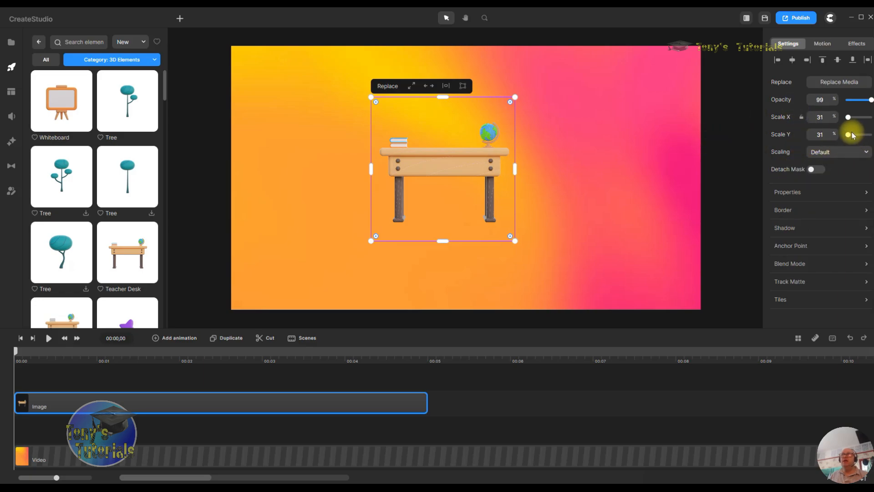
{"action": "mouse_move", "coordinate": [850, 133]}
{"action": "left_mouse_down"}
{"action": "mouse_move", "coordinate": [856, 115]}
{"action": "mouse_move", "coordinate": [846, 132]}
{"action": "mouse_move", "coordinate": [826, 139]}
{"action": "mouse_move", "coordinate": [850, 134]}
{"action": "left_mouse_up"}
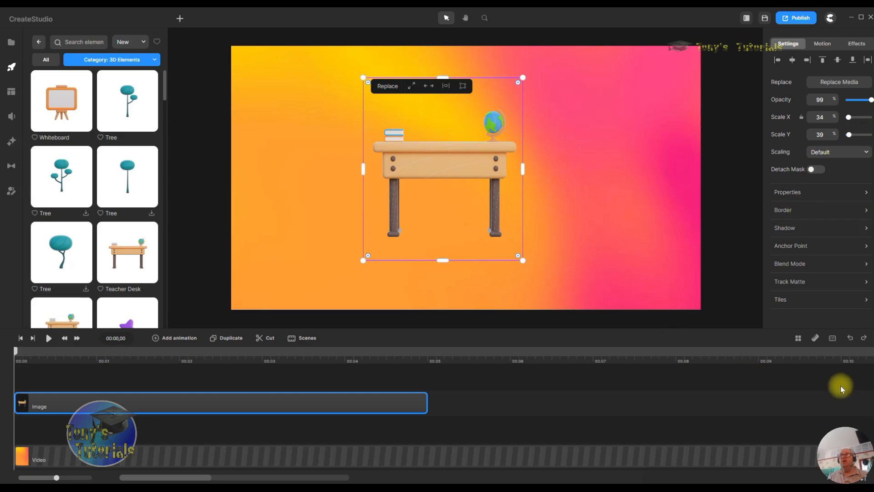
Step: Undo the desk's scale changes, its moves and the tree's deletion until the desk is back over the tree
{"action": "left_click", "coordinate": [851, 341]}
{"action": "left_click", "coordinate": [852, 340]}
{"action": "left_click", "coordinate": [852, 340]}
{"action": "left_click", "coordinate": [852, 340]}
{"action": "left_click", "coordinate": [850, 339]}
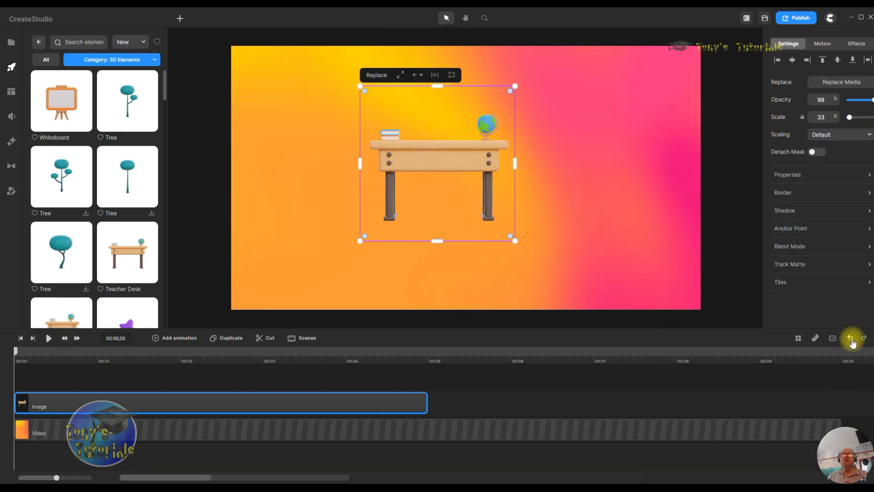
{"action": "left_click", "coordinate": [851, 339]}
{"action": "left_click", "coordinate": [851, 339]}
{"action": "left_click", "coordinate": [851, 339]}
{"action": "left_click", "coordinate": [851, 339]}
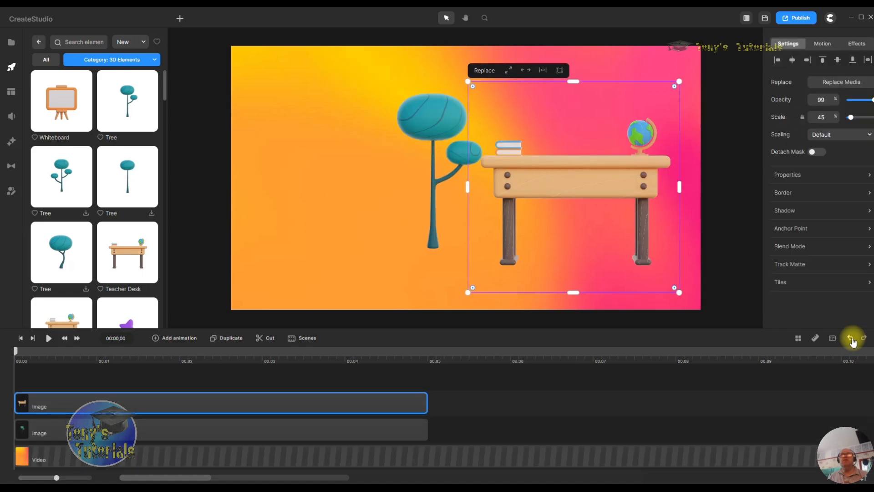
{"action": "left_click", "coordinate": [852, 341]}
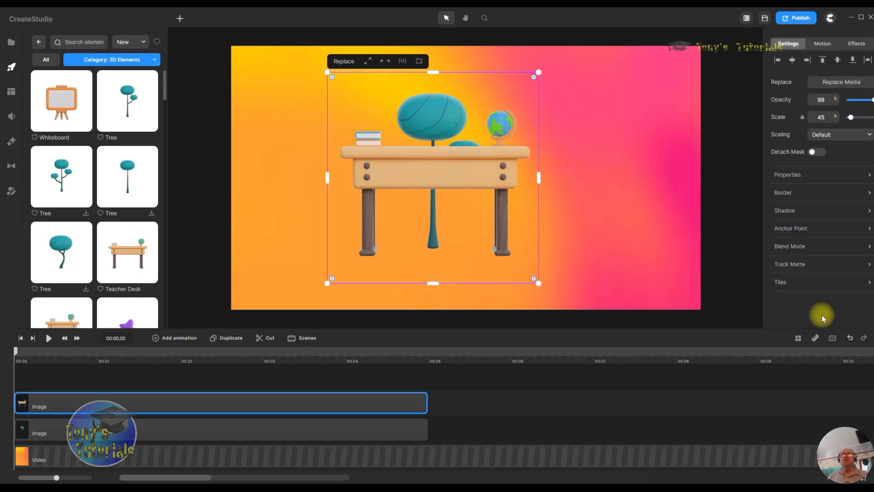
Step: Redo the desk's move aside, remove the tree image, and move the desk back to the middle of the canvas
{"action": "left_click", "coordinate": [865, 339]}
{"action": "left_click_drag", "start_coordinate": [573, 183], "coordinate": [436, 176]}
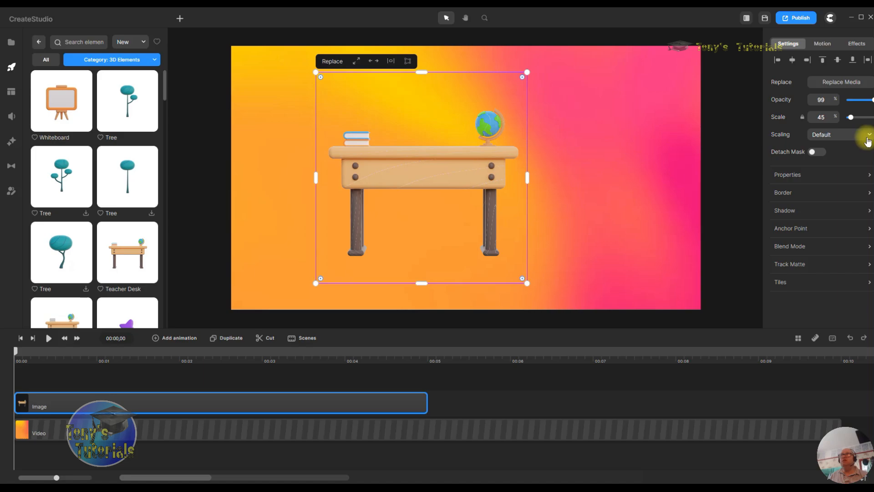
Step: Try the Cover and Contain scaling modes on the desk image and return its Scaling to Default
{"action": "left_click", "coordinate": [868, 142]}
{"action": "left_click", "coordinate": [842, 162]}
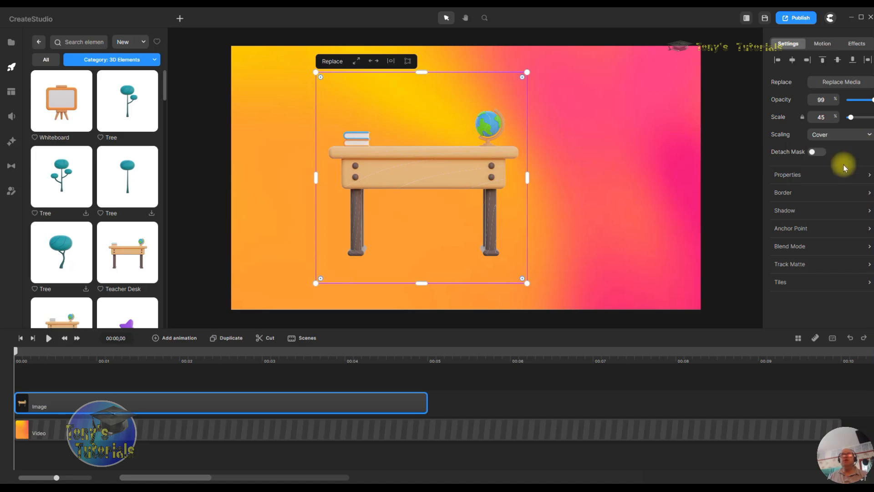
{"action": "left_click", "coordinate": [859, 138]}
{"action": "left_click", "coordinate": [845, 177]}
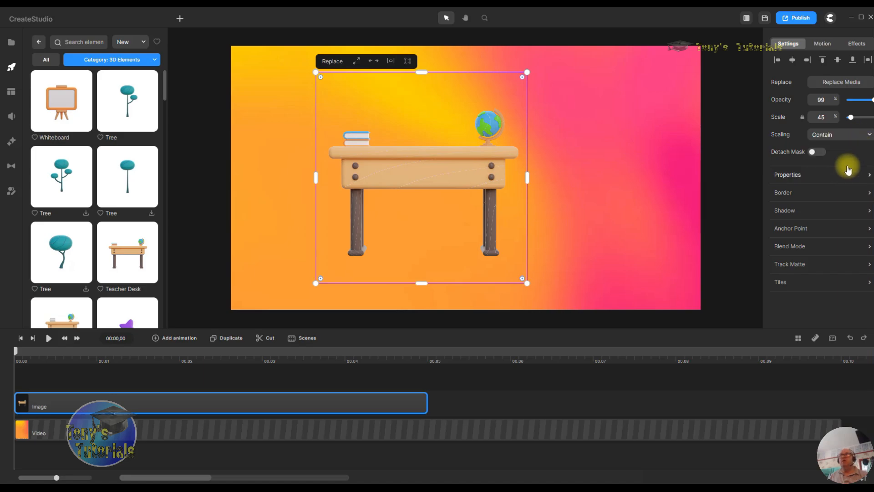
{"action": "left_click", "coordinate": [844, 134]}
{"action": "left_click", "coordinate": [849, 149]}
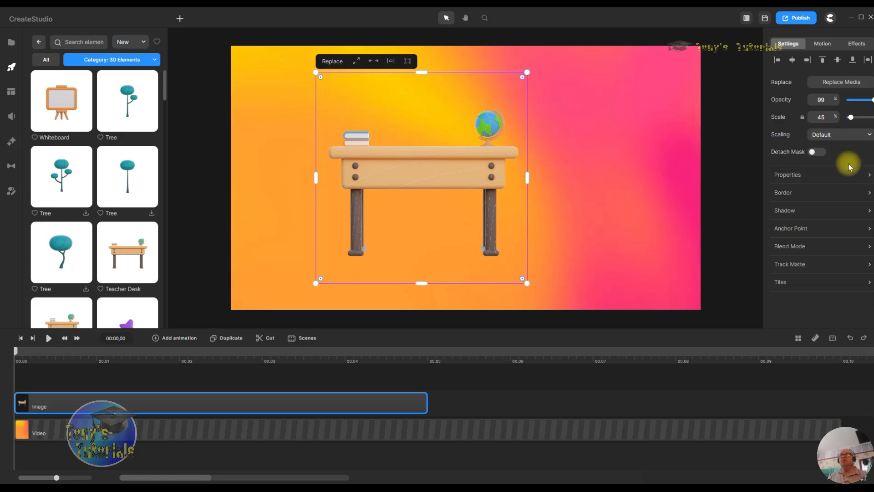
{"action": "left_click", "coordinate": [858, 136]}
{"action": "left_click", "coordinate": [851, 163]}
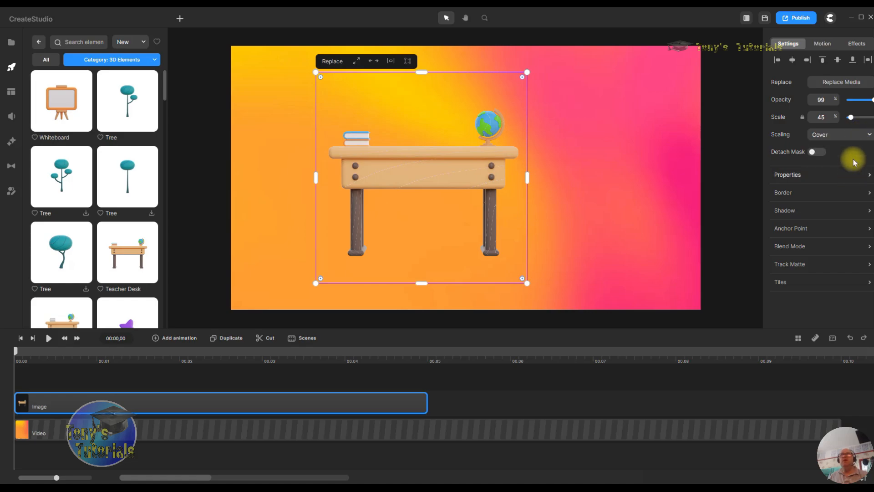
{"action": "left_click", "coordinate": [851, 135]}
{"action": "left_click", "coordinate": [848, 149]}
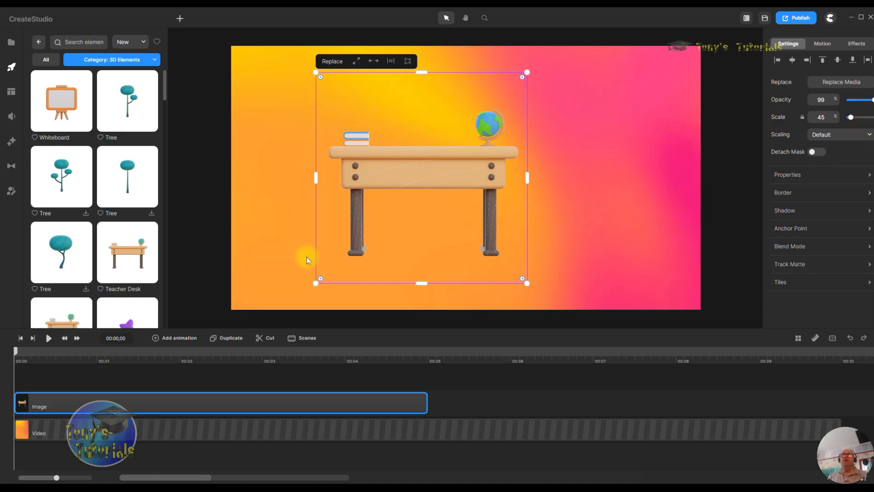
Step: Nudge the desk image up slightly and stretch its frame horizontally to a scale of 74%
{"action": "left_click_drag", "start_coordinate": [420, 177], "coordinate": [415, 175]}
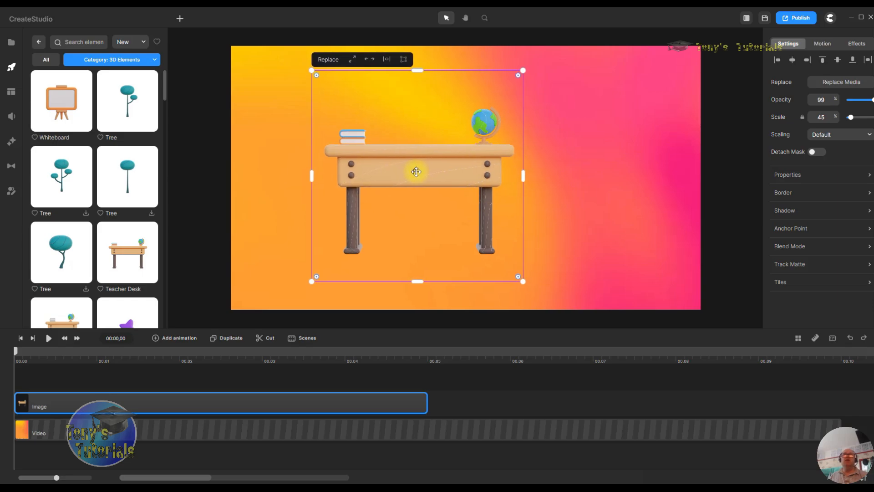
{"action": "left_click_drag", "start_coordinate": [519, 173], "coordinate": [661, 173]}
Step: Compare Cover, Contain and Default scaling on the widened desk image, finishing on Contain
{"action": "left_click", "coordinate": [853, 136]}
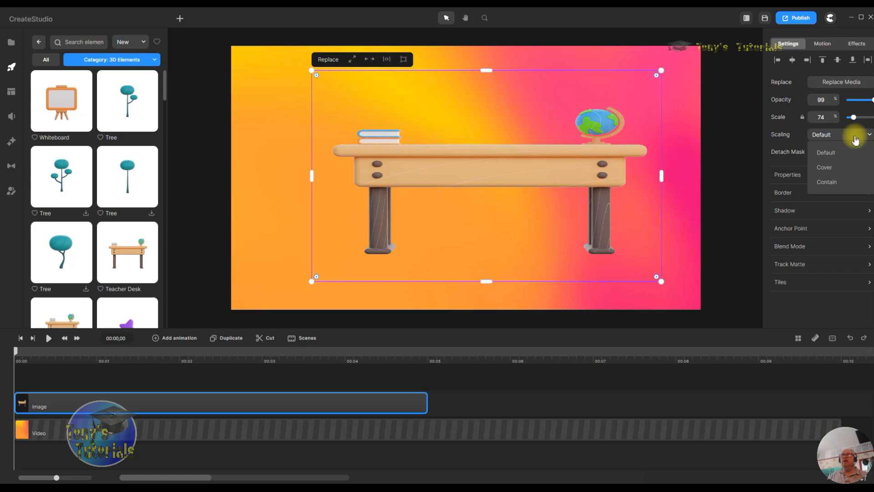
{"action": "left_click", "coordinate": [849, 170]}
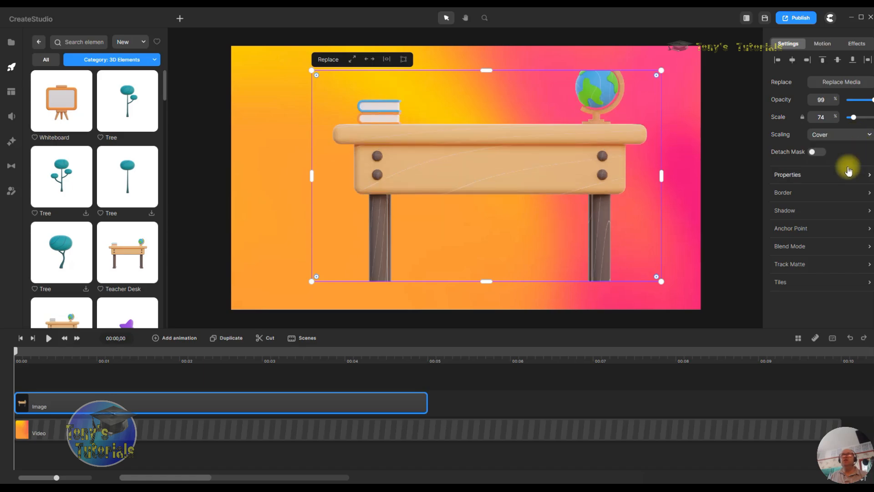
{"action": "left_click", "coordinate": [858, 137]}
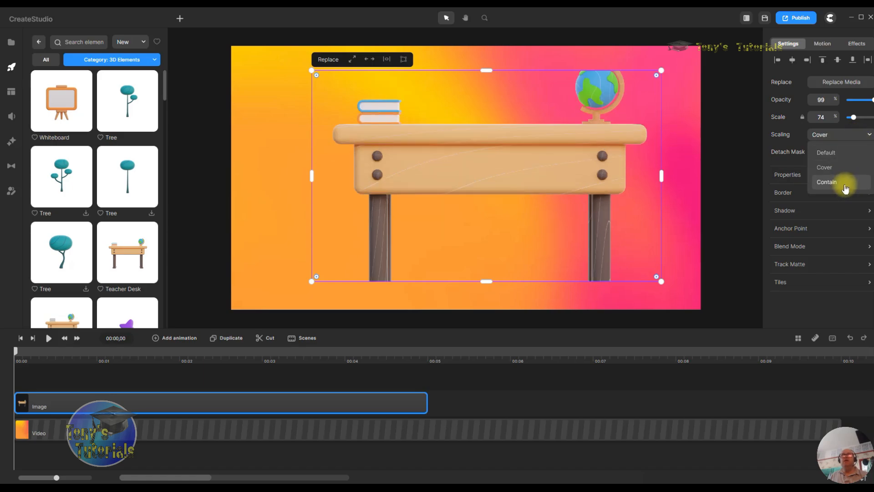
{"action": "left_click", "coordinate": [845, 184]}
{"action": "left_click", "coordinate": [843, 134]}
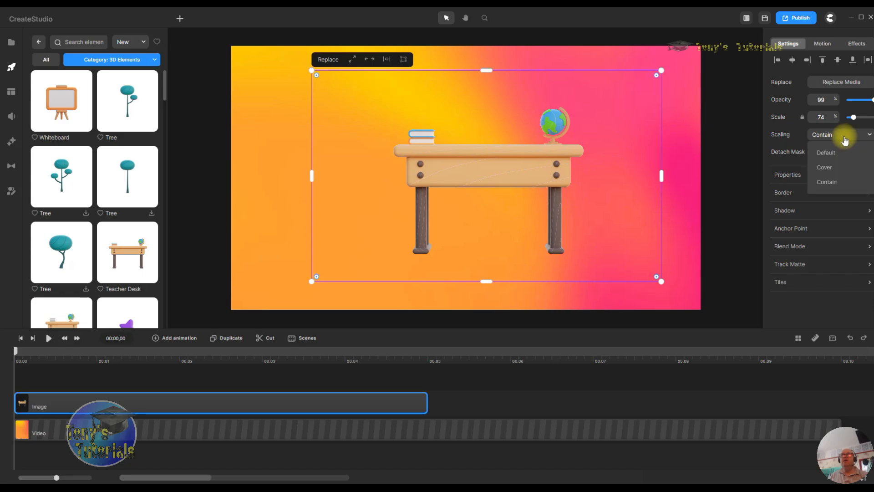
{"action": "left_click", "coordinate": [843, 151]}
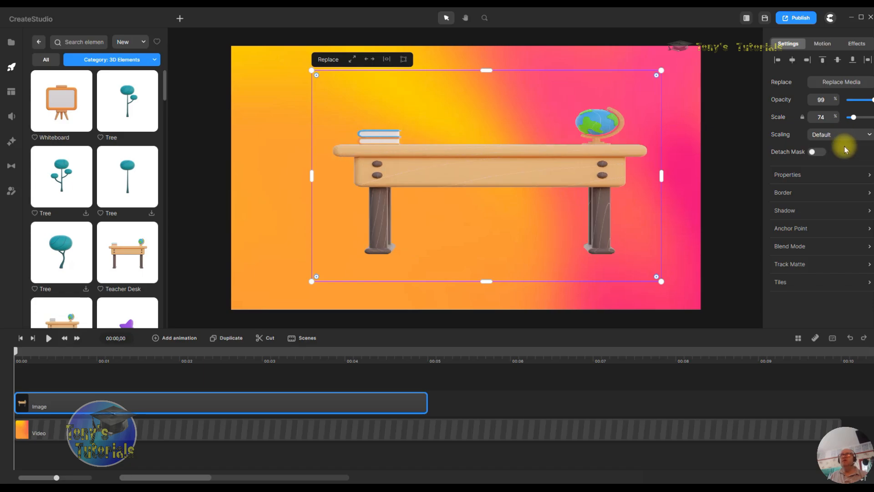
{"action": "left_click", "coordinate": [847, 133]}
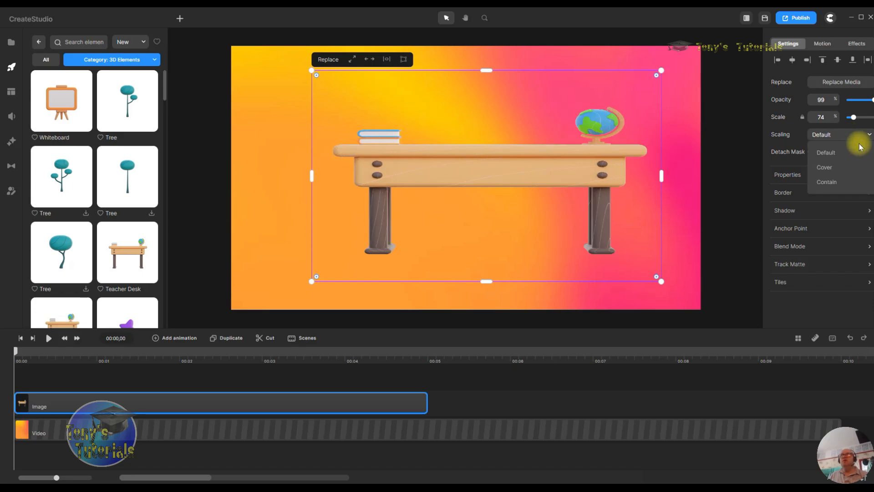
{"action": "left_click", "coordinate": [847, 167]}
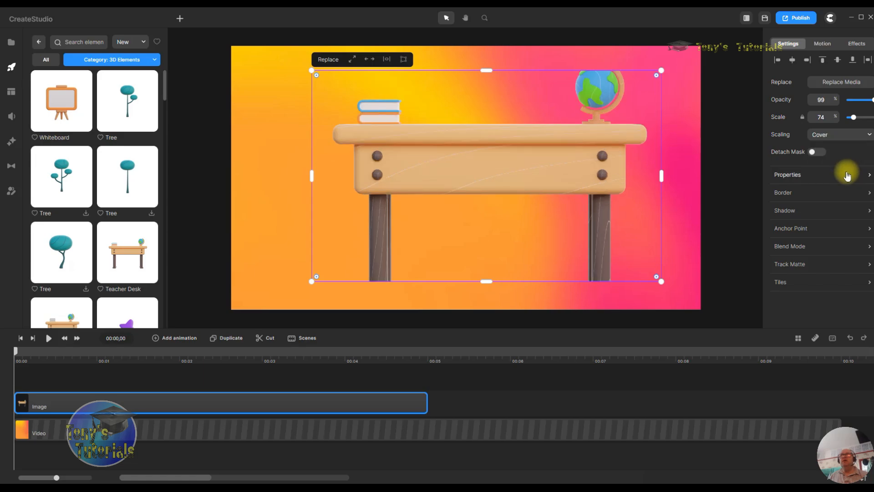
{"action": "left_click", "coordinate": [844, 135]}
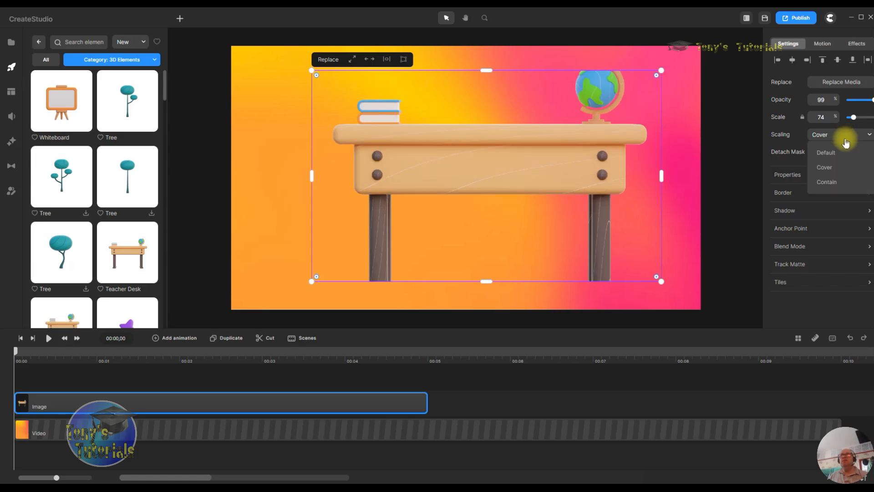
{"action": "left_click", "coordinate": [839, 182]}
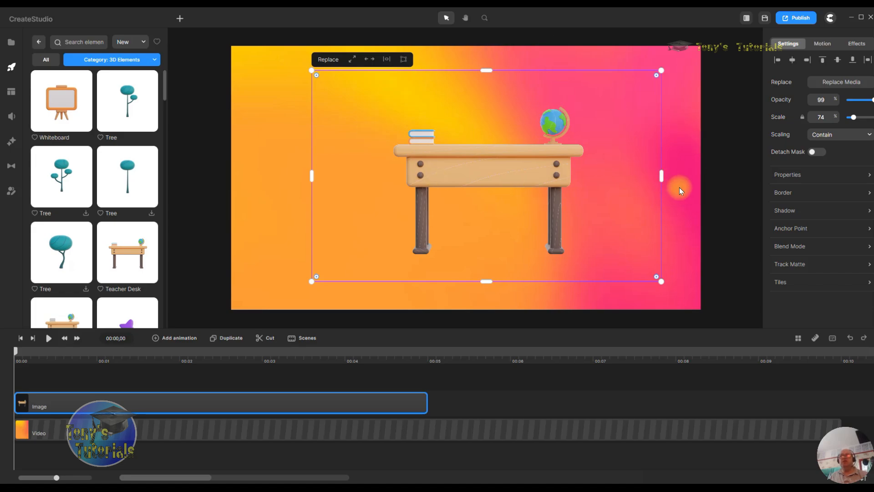
Step: Undo the scaling mode changes and the horizontal stretch of the desk image
{"action": "left_click", "coordinate": [852, 339]}
{"action": "left_click", "coordinate": [851, 339]}
{"action": "left_click", "coordinate": [852, 339]}
{"action": "left_click", "coordinate": [852, 338]}
{"action": "left_click", "coordinate": [852, 338]}
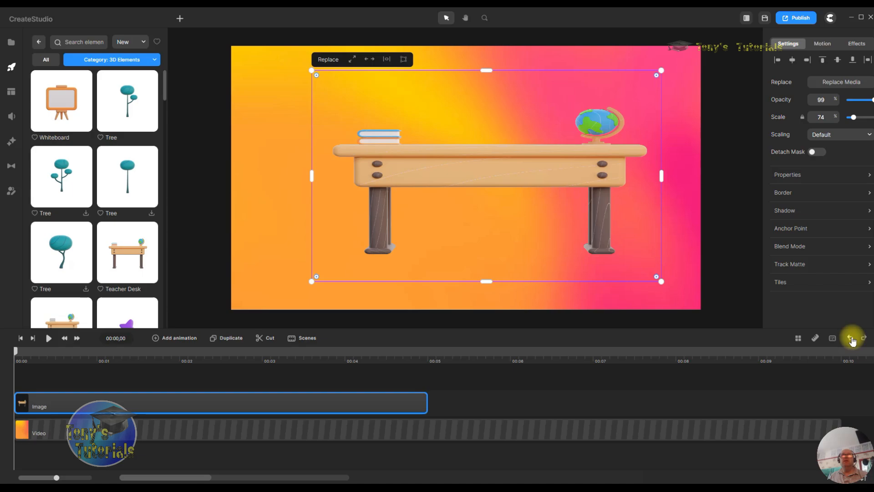
{"action": "left_click", "coordinate": [852, 338]}
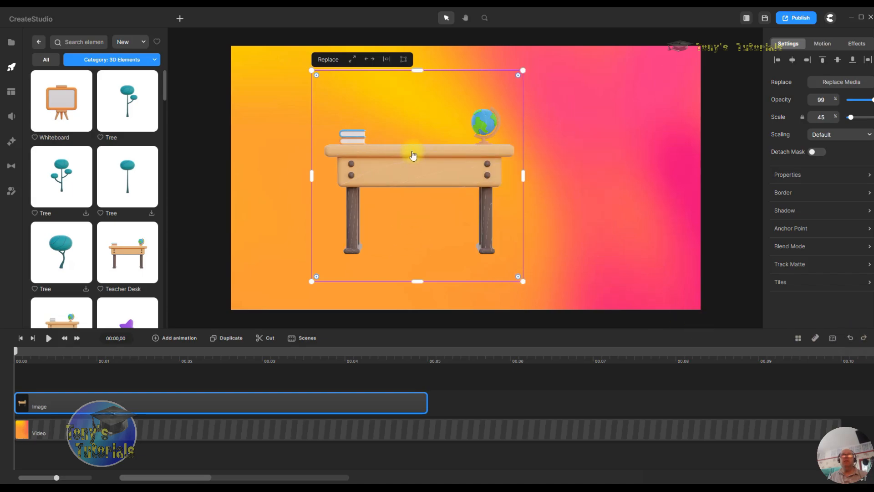
Step: Set the desk image's Scaling to Cover and switch it to Contain
{"action": "left_click", "coordinate": [858, 136]}
{"action": "left_click", "coordinate": [850, 167]}
{"action": "left_click", "coordinate": [853, 135]}
{"action": "left_click", "coordinate": [851, 181]}
Step: Stretch the desk image's frame vertically past the canvas edge and move the desk back up to the canvas centre
{"action": "left_click", "coordinate": [844, 134]}
{"action": "left_click_drag", "start_coordinate": [419, 279], "coordinate": [416, 419]}
{"action": "left_click_drag", "start_coordinate": [430, 261], "coordinate": [457, 190]}
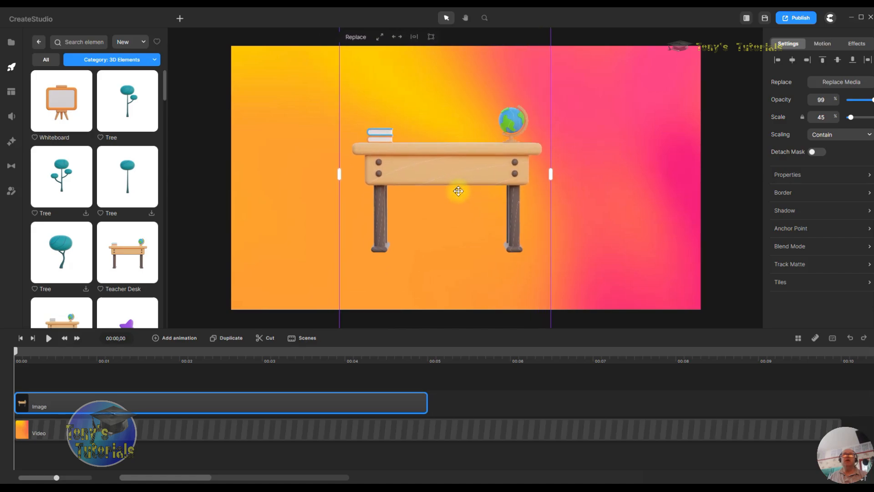
Step: Compare Default, Cover and Contain scaling on the vertically stretched desk image, finishing on Default
{"action": "left_click", "coordinate": [863, 138]}
{"action": "left_click", "coordinate": [815, 151]}
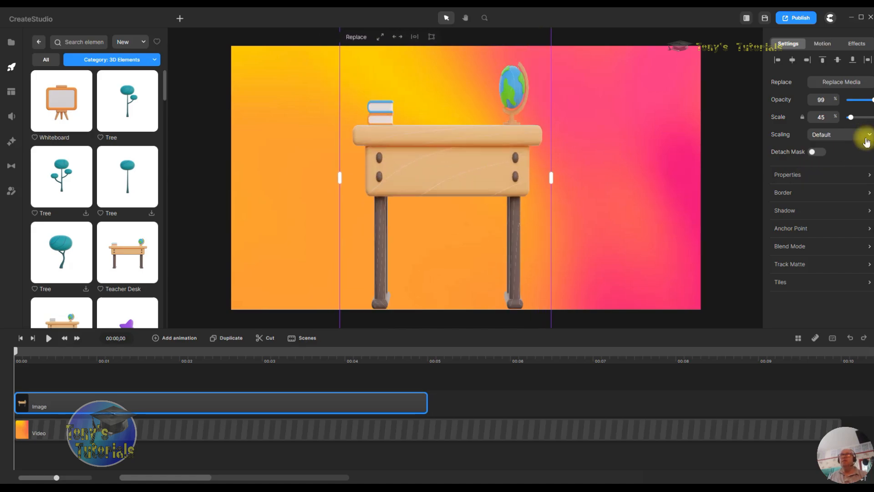
{"action": "left_click", "coordinate": [867, 137]}
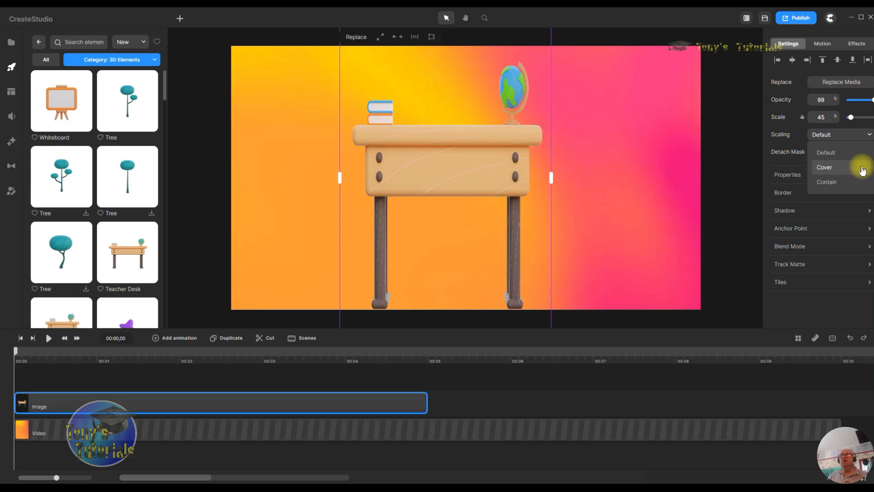
{"action": "left_click", "coordinate": [859, 168]}
{"action": "left_click", "coordinate": [867, 136]}
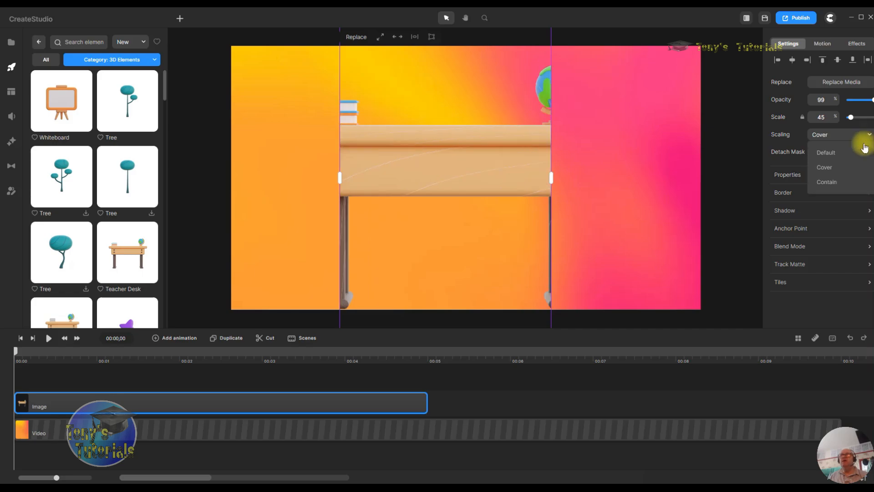
{"action": "left_click", "coordinate": [858, 183]}
{"action": "left_click", "coordinate": [863, 136]}
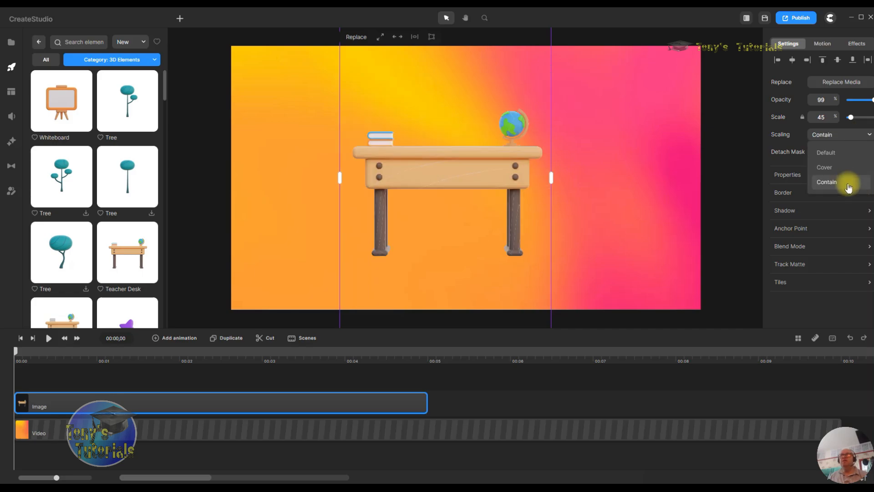
{"action": "left_click", "coordinate": [853, 167]}
{"action": "left_click", "coordinate": [856, 135]}
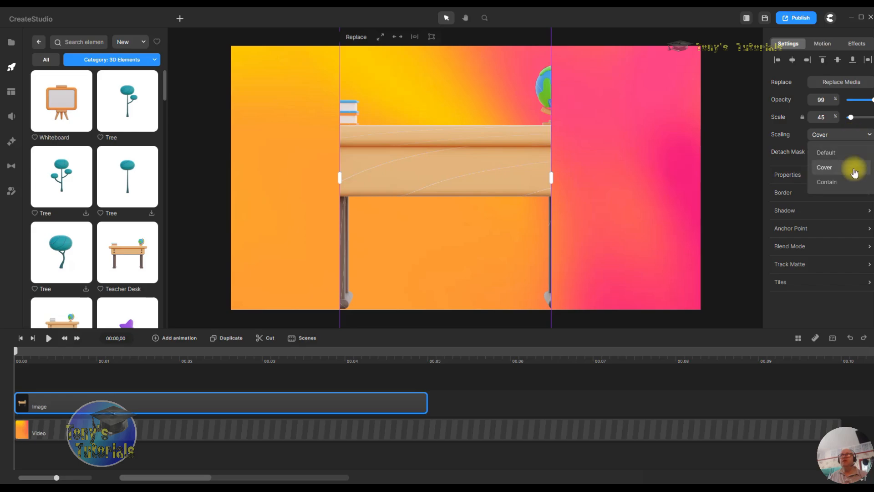
{"action": "left_click", "coordinate": [854, 154]}
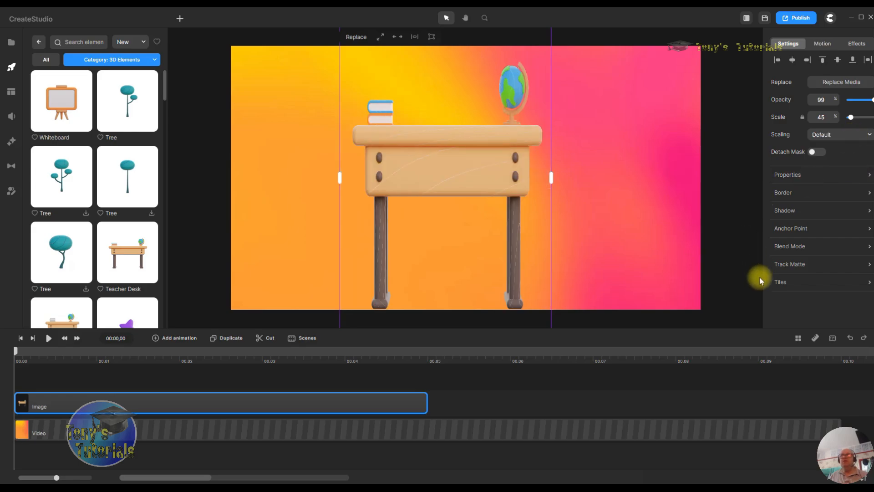
Step: Undo the scaling comparisons, the move and the vertical stretch of the desk image
{"action": "left_click", "coordinate": [854, 340]}
{"action": "left_click", "coordinate": [854, 341]}
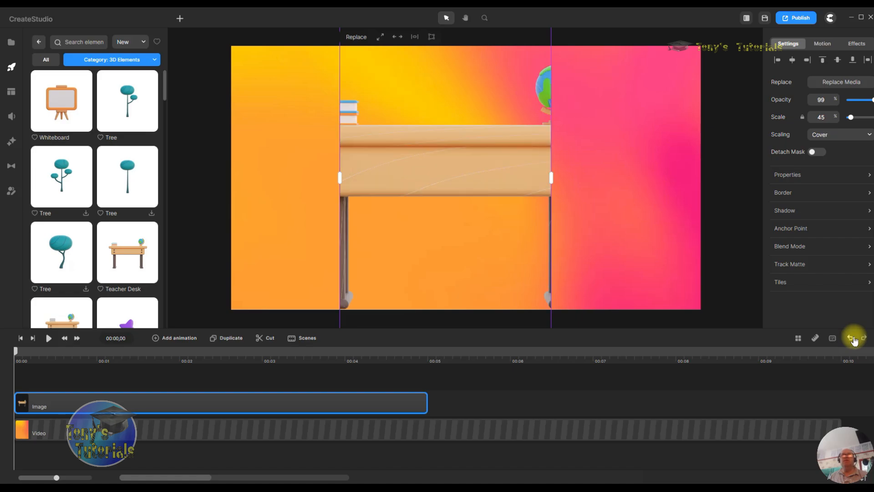
{"action": "left_click", "coordinate": [854, 340]}
{"action": "left_click", "coordinate": [857, 341]}
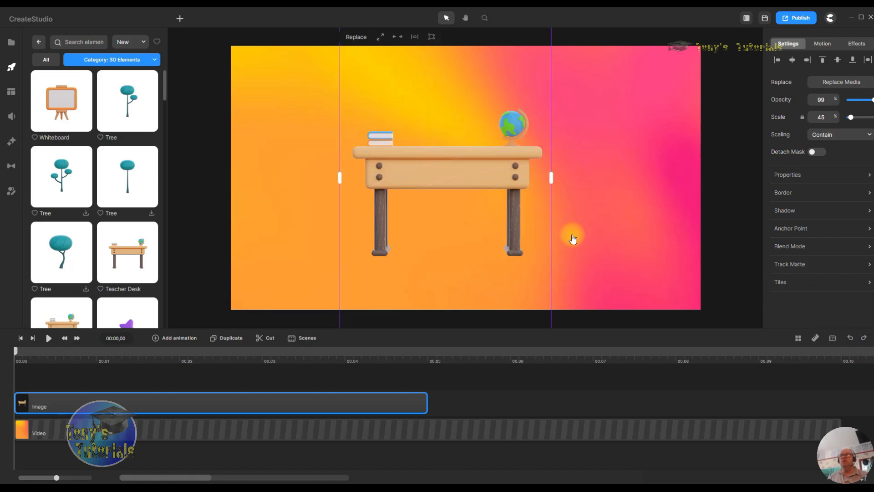
{"action": "left_click", "coordinate": [850, 339]}
{"action": "left_click", "coordinate": [851, 339]}
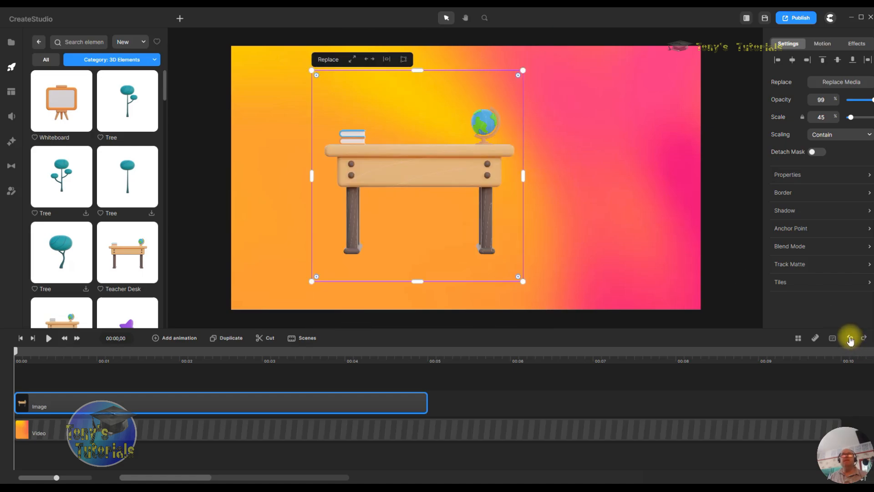
Step: Set the desk image's Scaling to Default and reposition it slightly on the canvas
{"action": "mouse_move", "coordinate": [429, 170]}
{"action": "left_mouse_down"}
{"action": "mouse_move", "coordinate": [437, 166]}
{"action": "mouse_move", "coordinate": [426, 176]}
{"action": "left_mouse_up"}
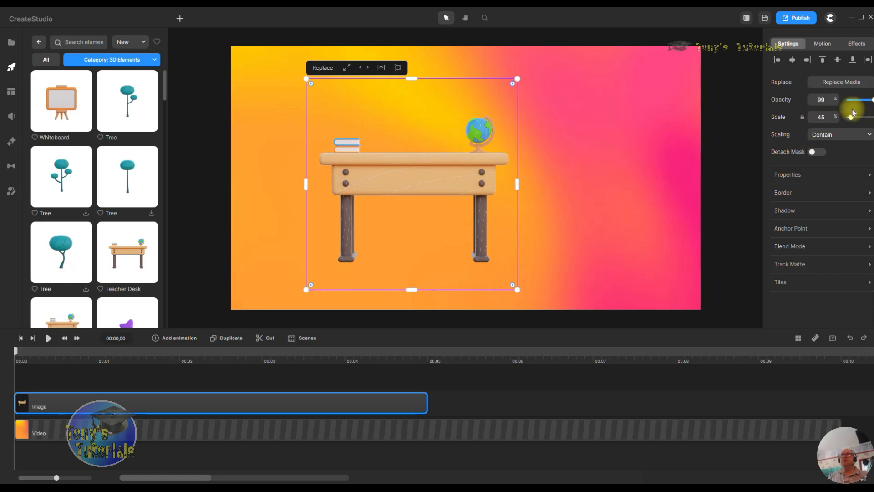
{"action": "left_click", "coordinate": [858, 136]}
{"action": "left_click", "coordinate": [854, 154]}
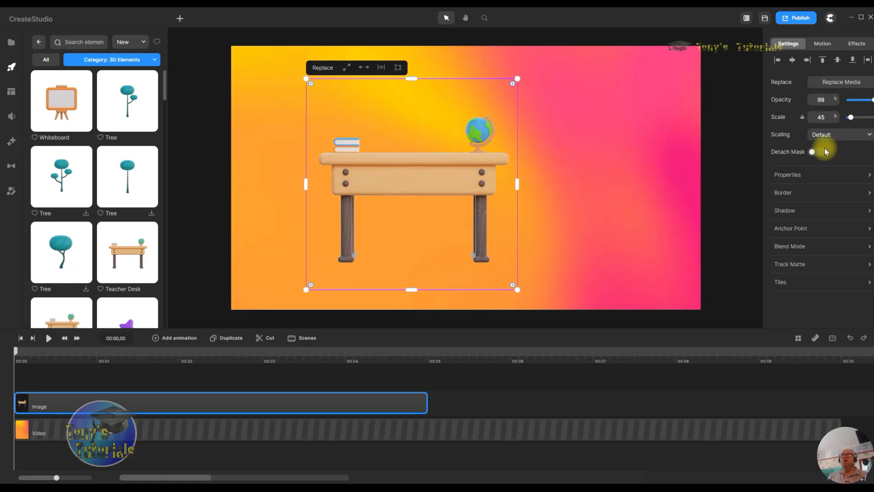
{"action": "mouse_move", "coordinate": [454, 170]}
{"action": "left_mouse_down"}
{"action": "mouse_move", "coordinate": [473, 155]}
{"action": "mouse_move", "coordinate": [450, 147]}
{"action": "mouse_move", "coordinate": [455, 155]}
{"action": "left_mouse_up"}
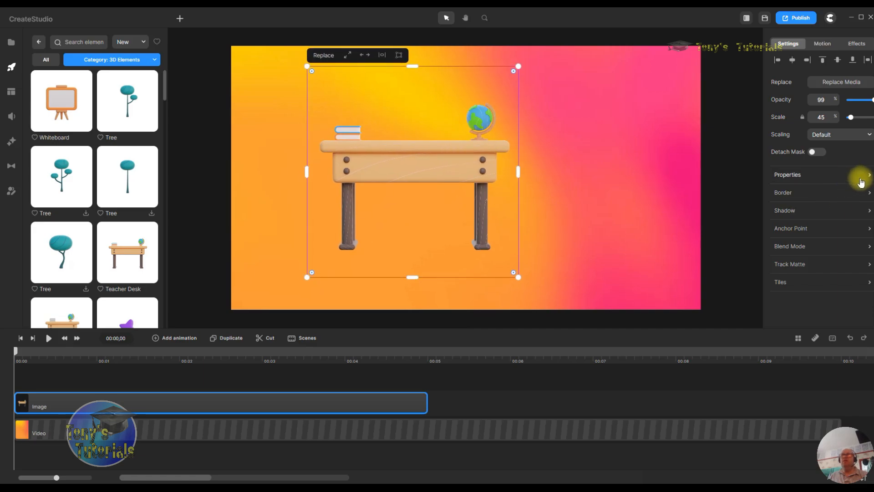
Step: Give the desk image a 10 px border and reselect the image
{"action": "left_click", "coordinate": [802, 195]}
{"action": "left_click", "coordinate": [732, 206]}
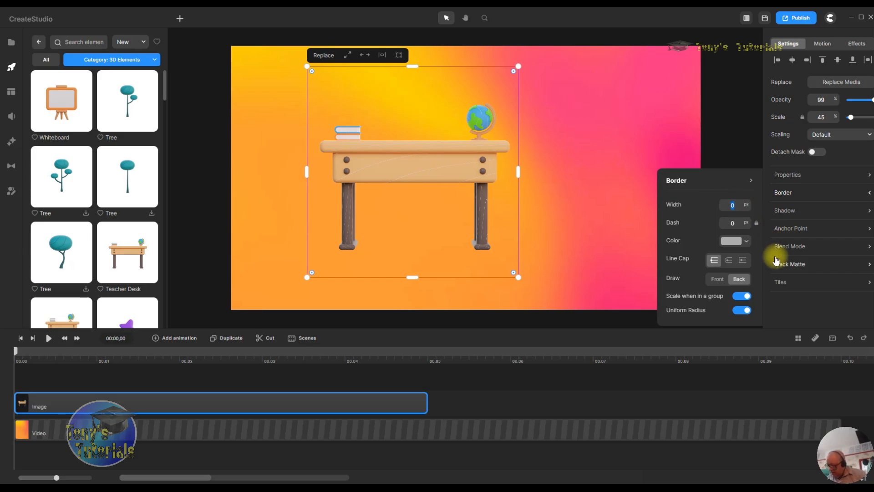
{"action": "type", "text": "10"}
{"action": "key", "text": "Return"}
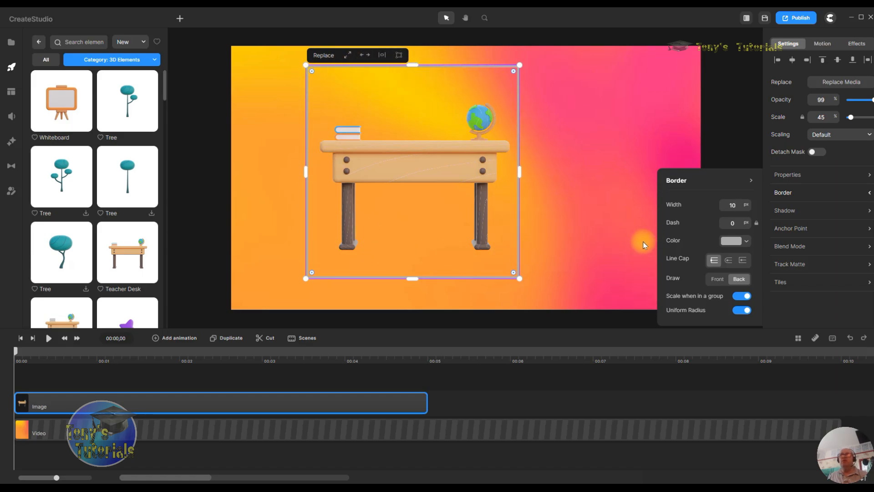
{"action": "left_click", "coordinate": [580, 210]}
{"action": "left_click", "coordinate": [416, 137]}
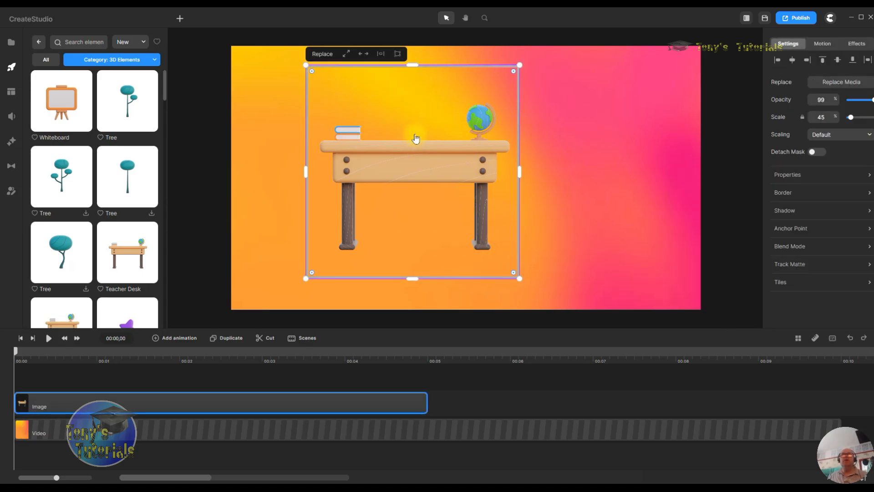
Step: Nudge the desk up and to the right, turn on Detach Mask, and shift the detached mask slightly
{"action": "mouse_move", "coordinate": [415, 152]}
{"action": "left_mouse_down"}
{"action": "mouse_move", "coordinate": [553, 151]}
{"action": "mouse_move", "coordinate": [364, 153]}
{"action": "mouse_move", "coordinate": [419, 149]}
{"action": "left_mouse_up"}
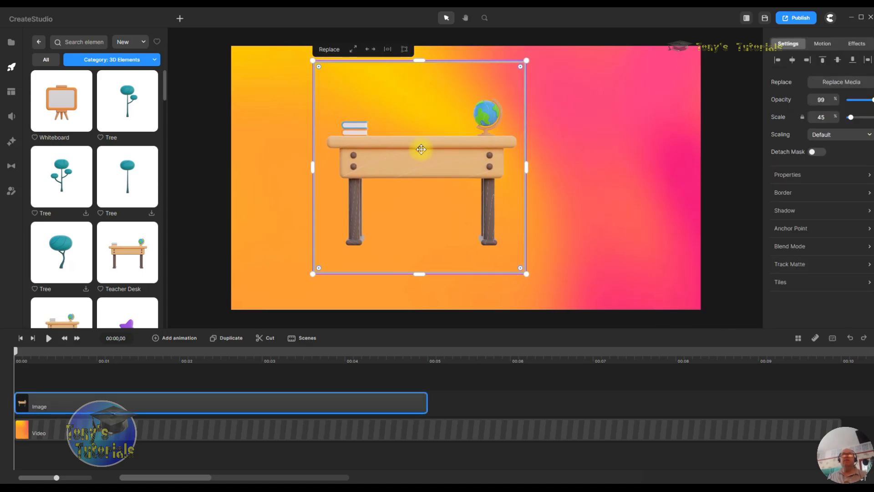
{"action": "left_click", "coordinate": [813, 153]}
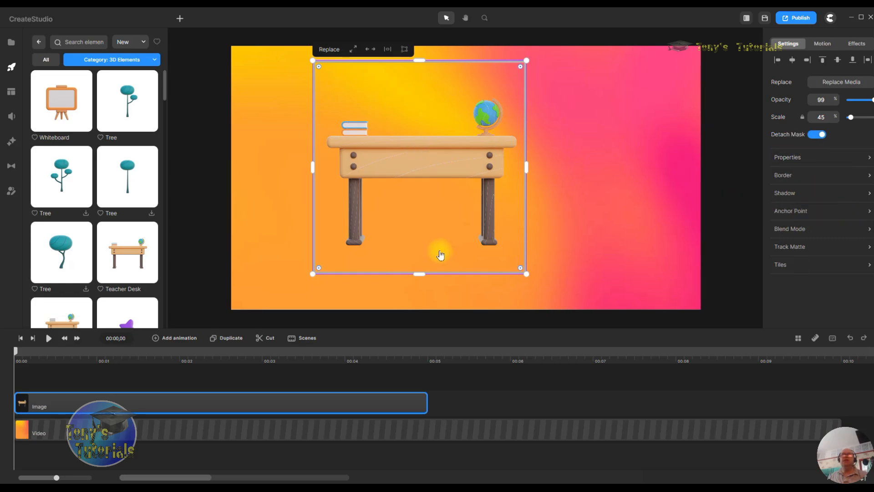
{"action": "mouse_move", "coordinate": [414, 225]}
{"action": "left_mouse_down"}
{"action": "mouse_move", "coordinate": [579, 225]}
{"action": "mouse_move", "coordinate": [415, 218]}
{"action": "left_mouse_up"}
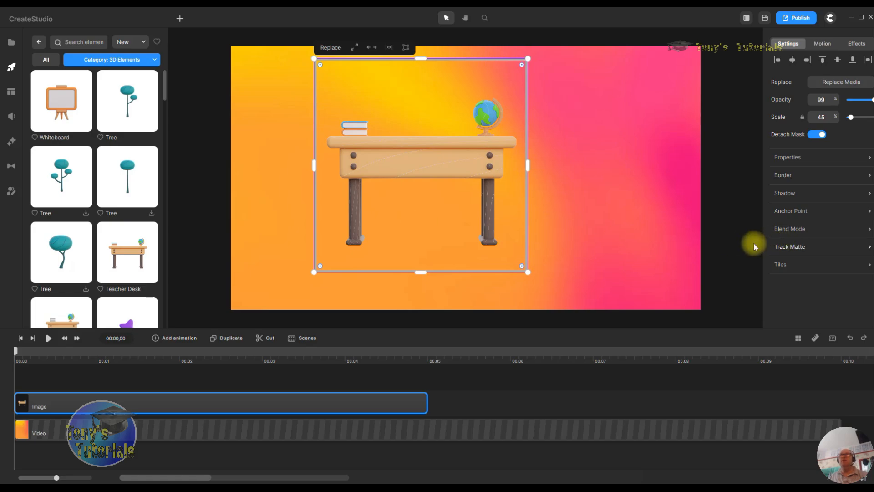
Step: Pull all four sides of the detached mask in close around the desk and fully round its corners
{"action": "left_click_drag", "start_coordinate": [421, 60], "coordinate": [421, 96]}
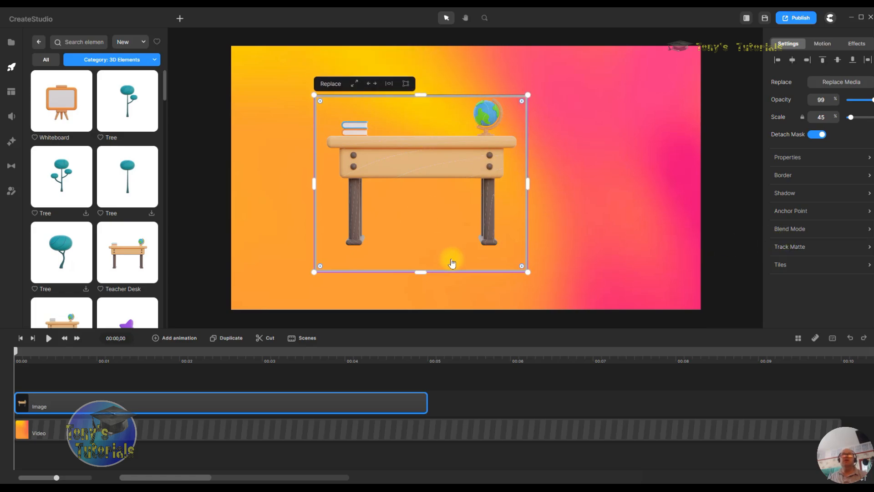
{"action": "left_click_drag", "start_coordinate": [421, 271], "coordinate": [422, 250]}
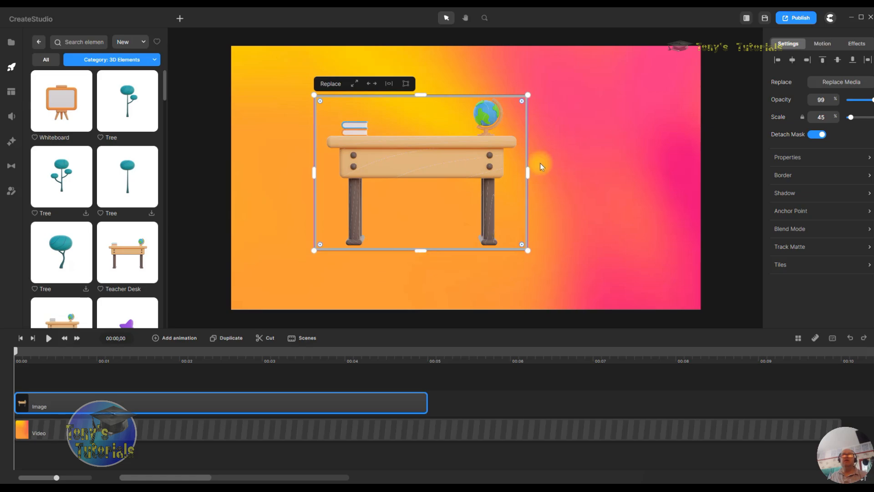
{"action": "left_click_drag", "start_coordinate": [527, 171], "coordinate": [522, 172]}
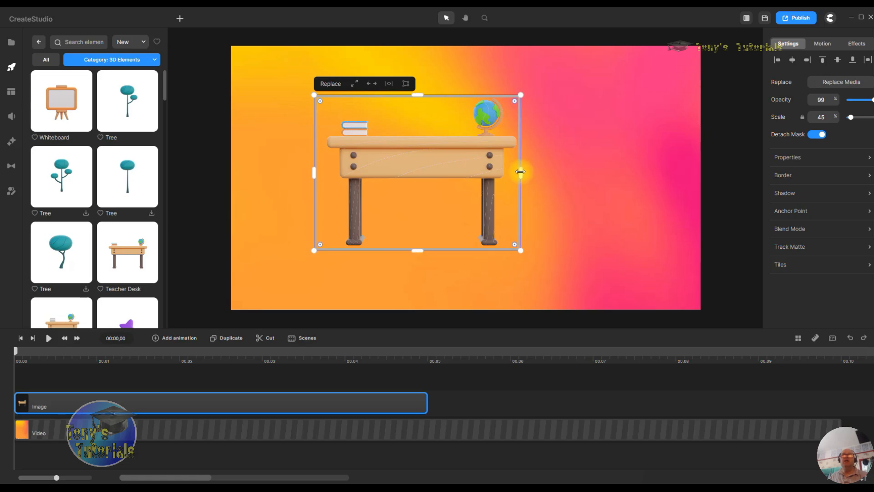
{"action": "left_click_drag", "start_coordinate": [314, 171], "coordinate": [323, 171]}
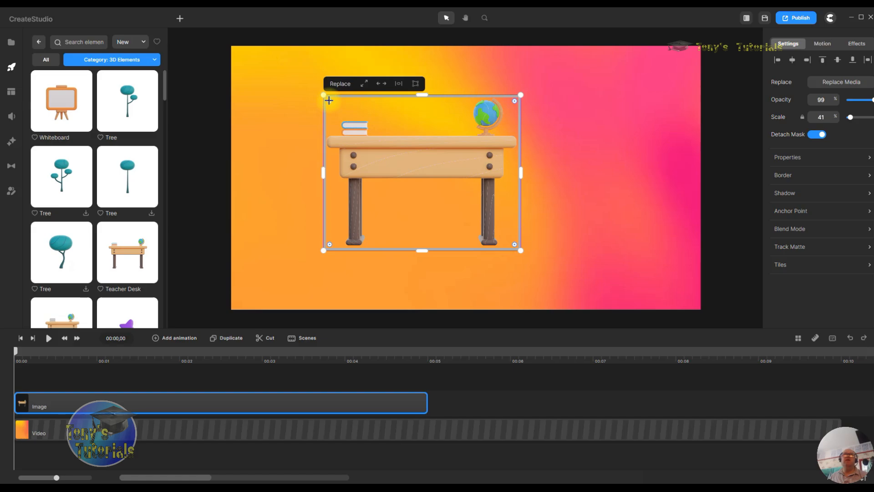
{"action": "left_click_drag", "start_coordinate": [338, 116], "coordinate": [403, 204]}
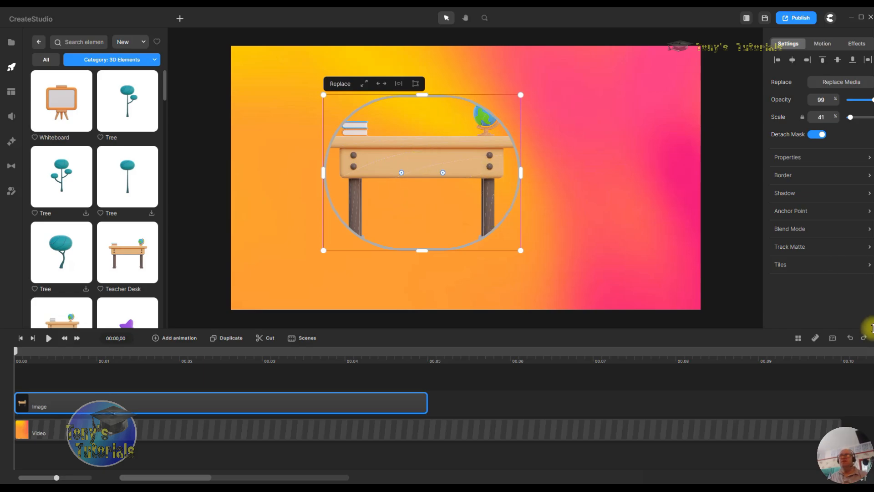
Step: Undo the corner rounding, mask trimming, mask detachment and desk move, using redo to keep the 10 px border
{"action": "left_click", "coordinate": [850, 340]}
{"action": "left_click", "coordinate": [849, 341]}
{"action": "left_click", "coordinate": [850, 341]}
{"action": "left_click", "coordinate": [849, 341]}
{"action": "left_click", "coordinate": [849, 341]}
{"action": "left_click", "coordinate": [849, 341]}
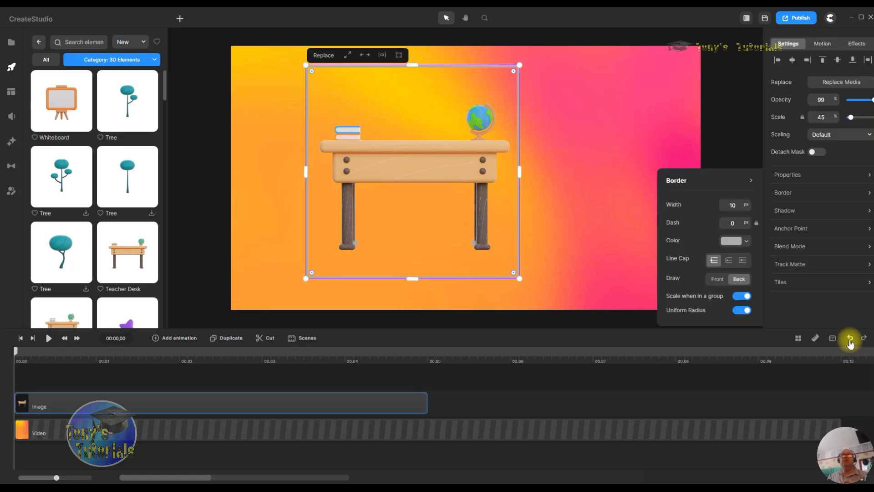
{"action": "left_click", "coordinate": [849, 340]}
{"action": "left_click", "coordinate": [849, 340]}
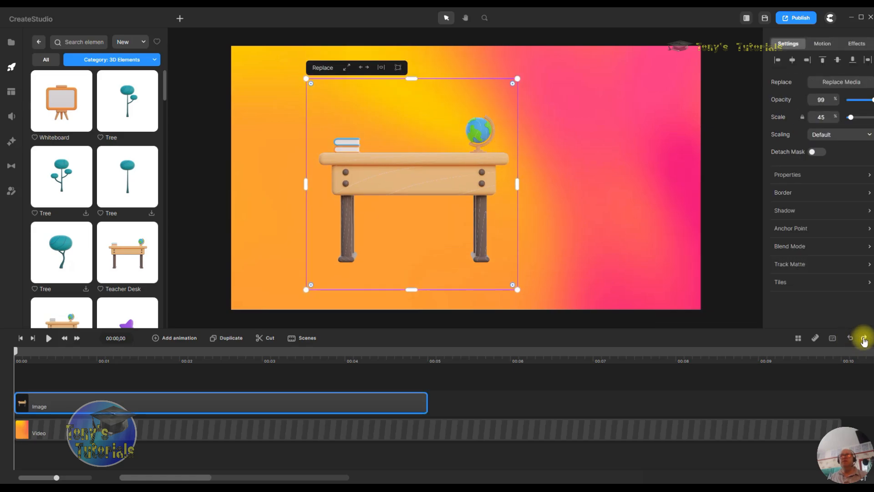
{"action": "left_click", "coordinate": [864, 339]}
{"action": "left_click", "coordinate": [864, 339]}
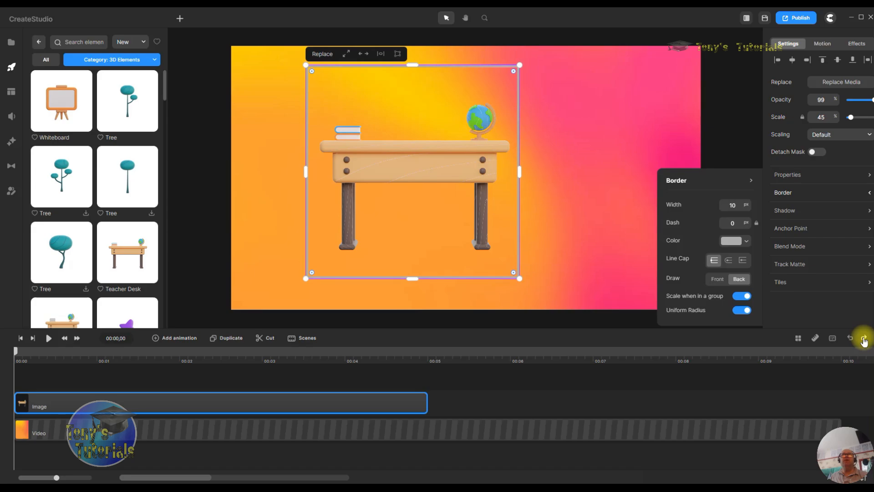
Step: Round the corners of the bordered desk image into a full circle, then undo the rounding
{"action": "left_click", "coordinate": [583, 226]}
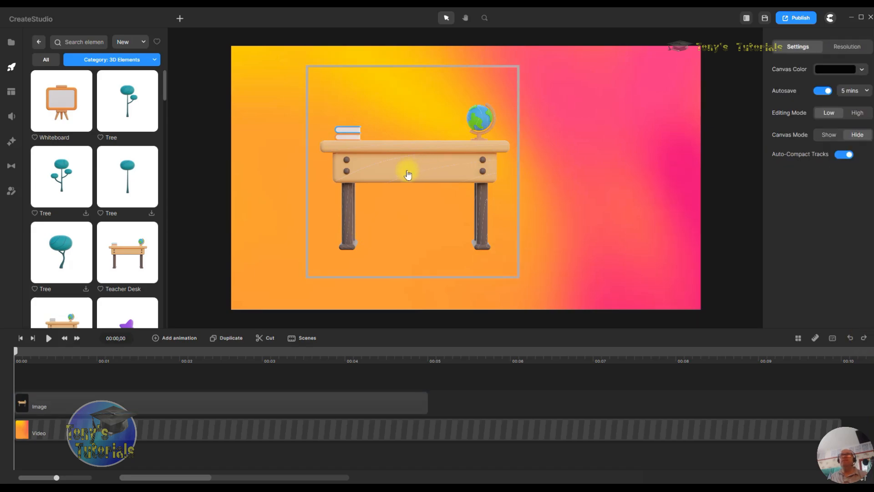
{"action": "left_click", "coordinate": [502, 153]}
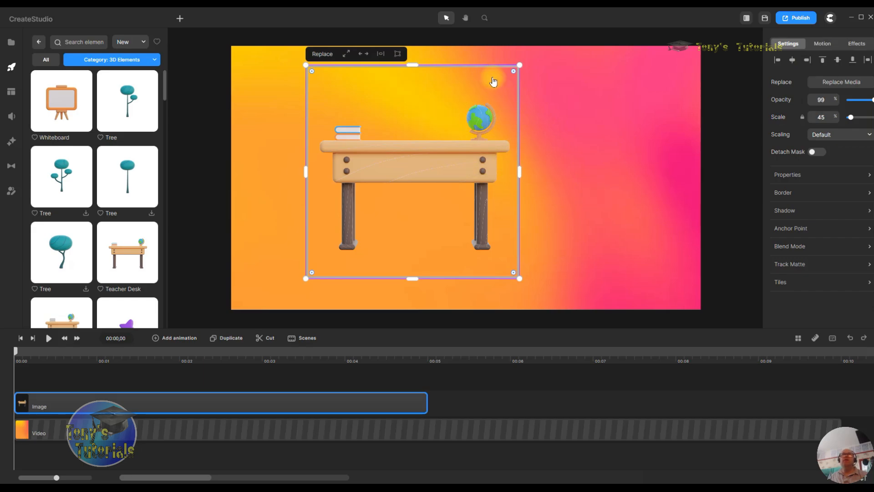
{"action": "left_click_drag", "start_coordinate": [511, 71], "coordinate": [399, 148]}
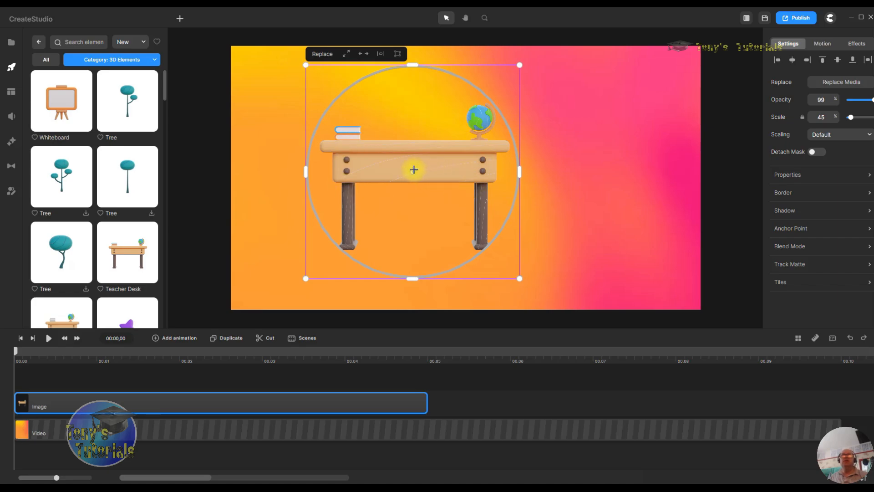
{"action": "left_click", "coordinate": [848, 342]}
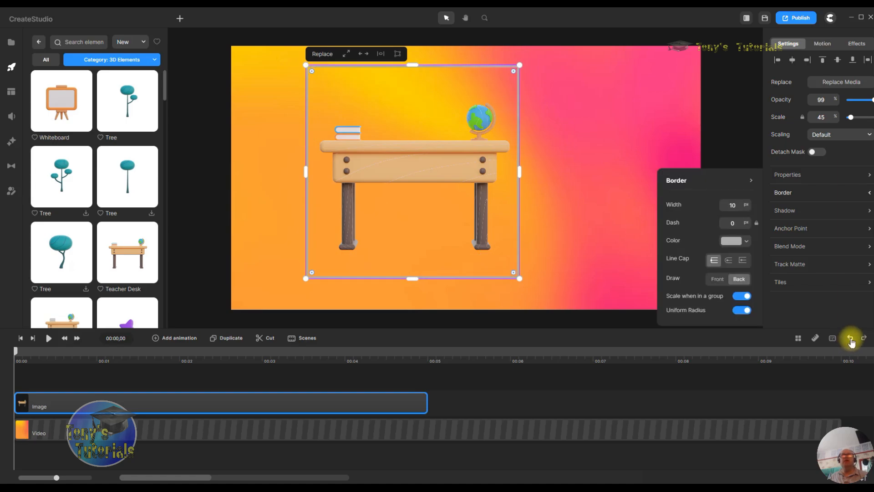
Step: Turn on Detach Mask for the desk image and set its border width to 0 px
{"action": "left_click", "coordinate": [560, 152]}
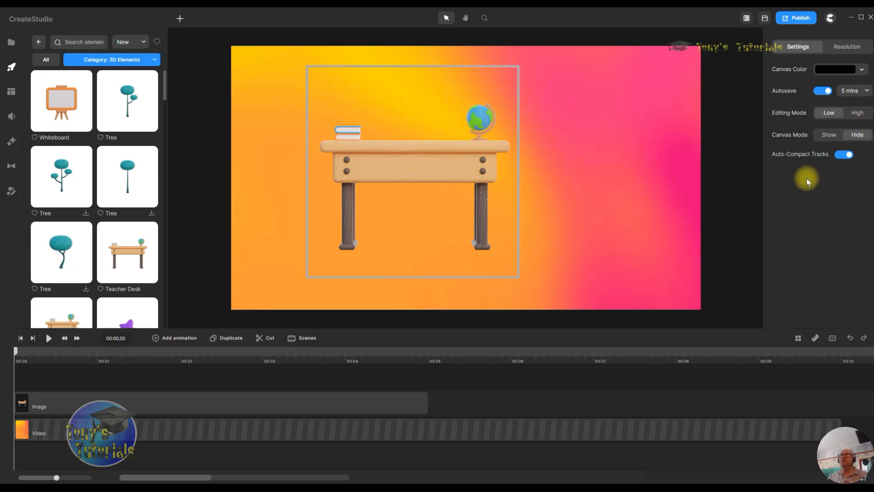
{"action": "left_click", "coordinate": [470, 166]}
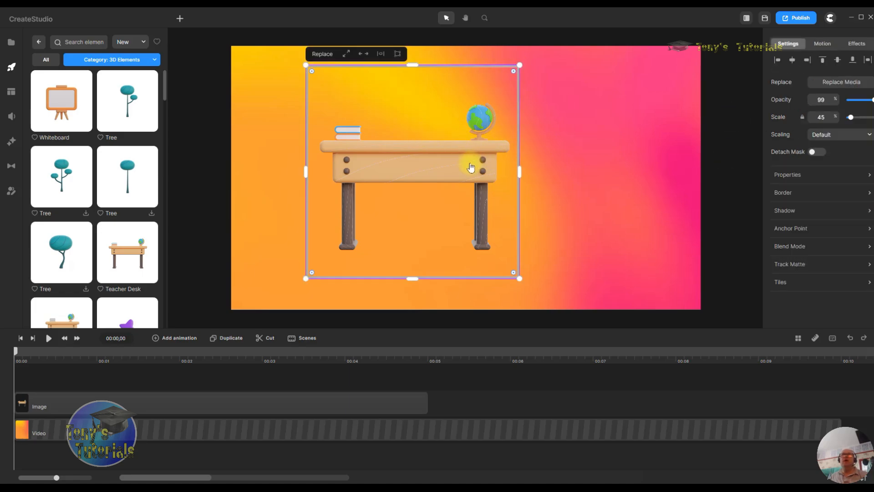
{"action": "left_click", "coordinate": [812, 153]}
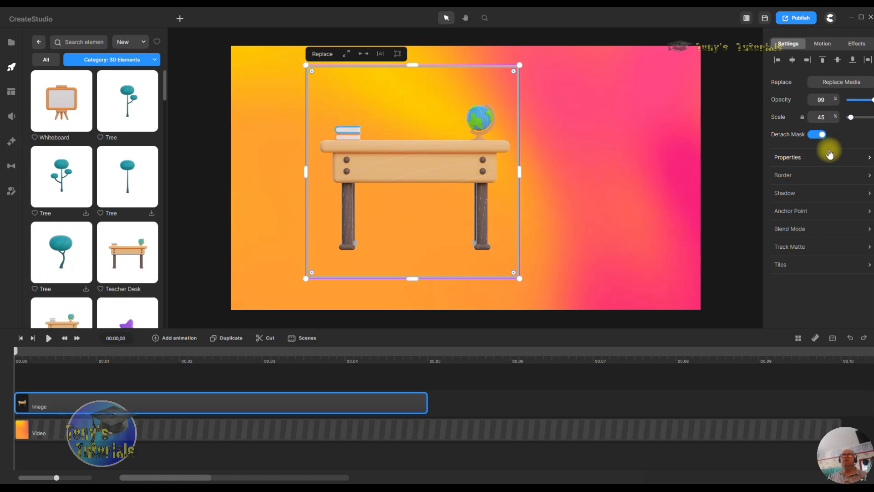
{"action": "left_click", "coordinate": [823, 182]}
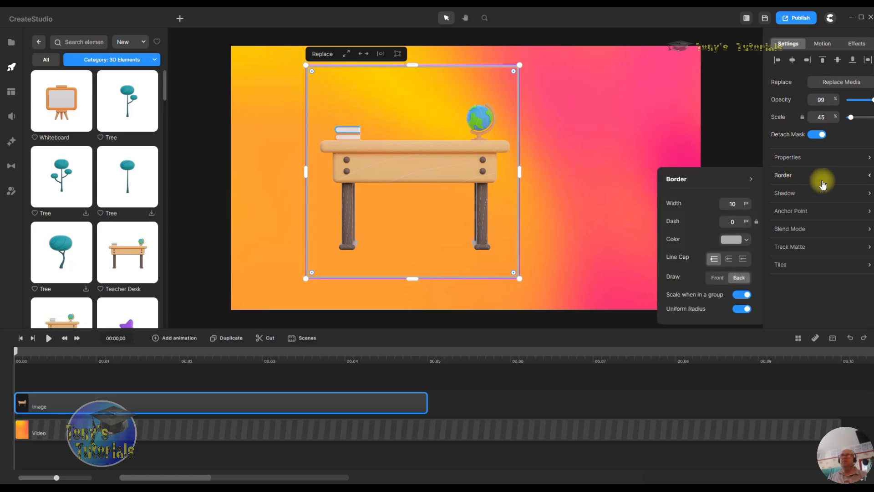
{"action": "left_click", "coordinate": [736, 203]}
{"action": "double_click", "coordinate": [736, 203]}
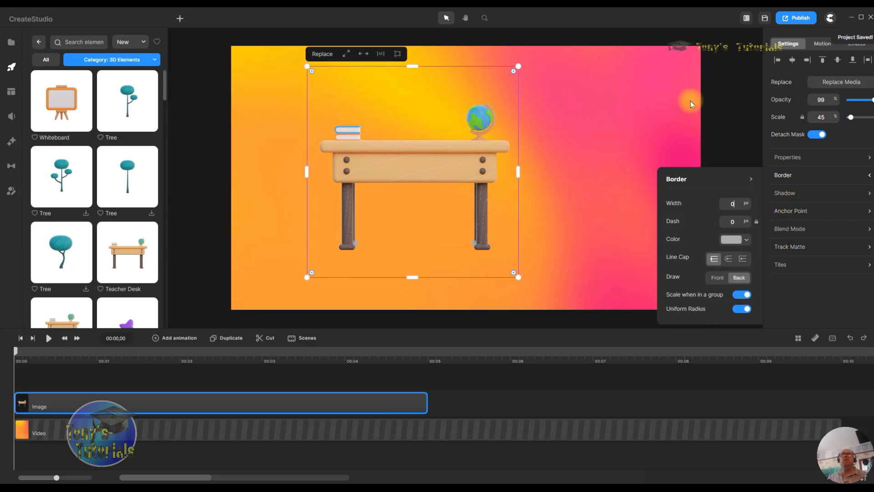
{"action": "left_click", "coordinate": [617, 101]}
{"action": "left_click", "coordinate": [483, 166]}
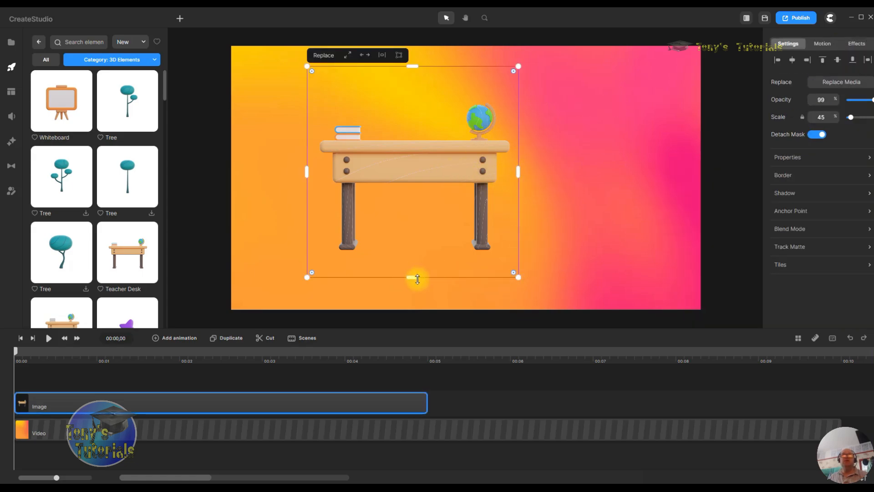
Step: Trim the mask's top and bottom, move it over the desk's globe half, and narrow it to that half
{"action": "left_click_drag", "start_coordinate": [417, 278], "coordinate": [412, 255]}
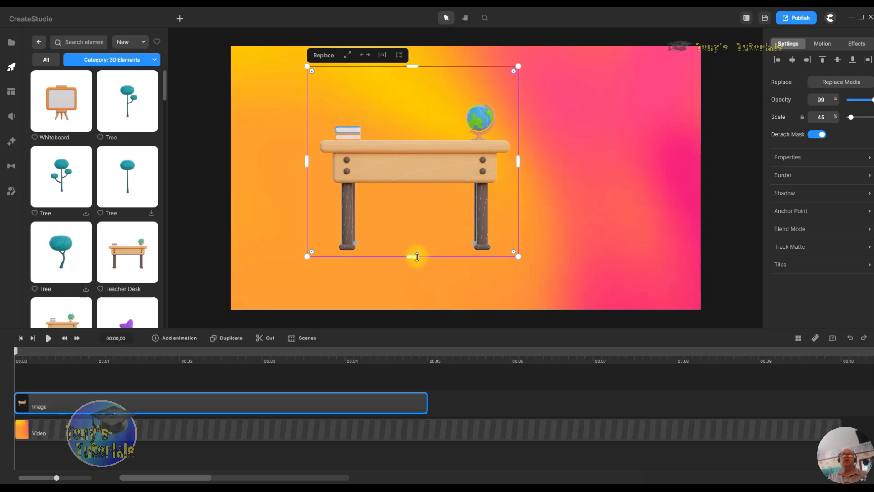
{"action": "left_click_drag", "start_coordinate": [418, 68], "coordinate": [412, 98]}
{"action": "left_click_drag", "start_coordinate": [399, 222], "coordinate": [519, 209]}
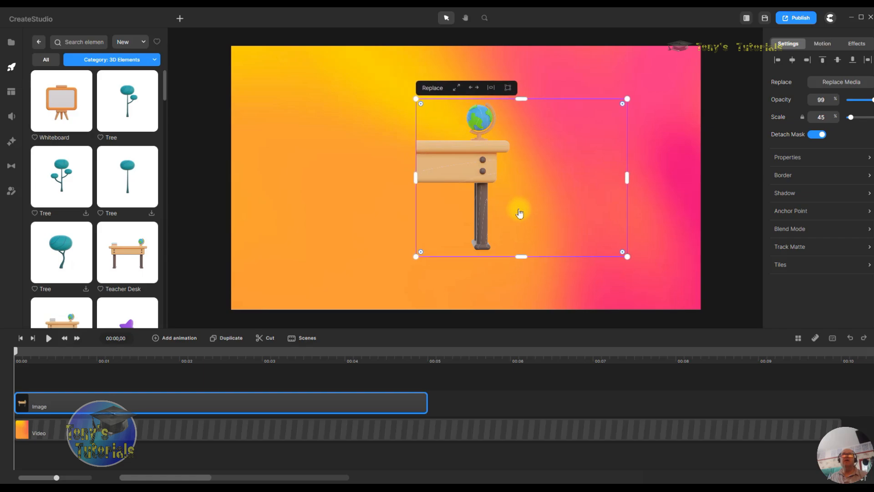
{"action": "left_click_drag", "start_coordinate": [627, 178], "coordinate": [519, 171]}
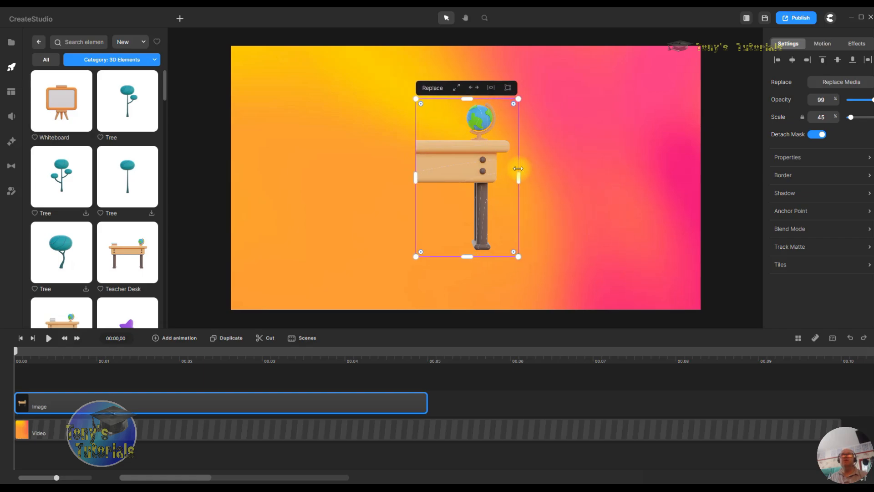
{"action": "left_click", "coordinate": [567, 205]}
{"action": "left_click", "coordinate": [457, 157]}
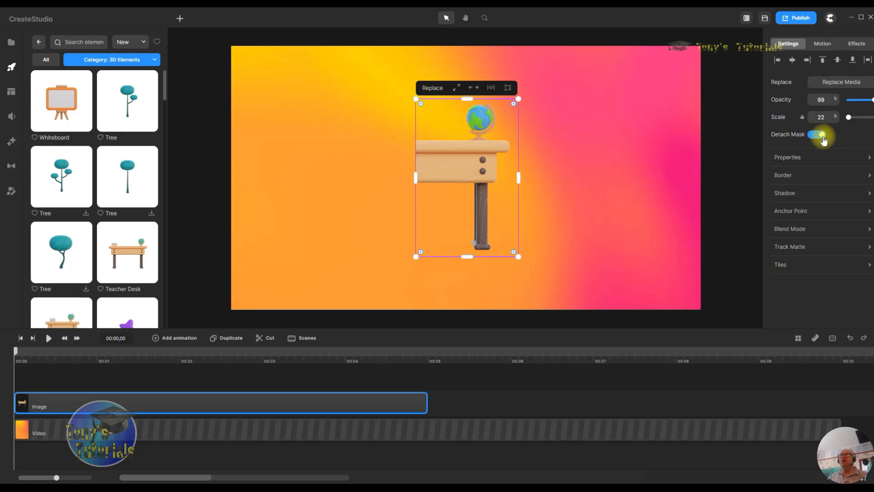
Step: Turn off Detach Mask and move the cropped half-desk to the pink area on the canvas's right side
{"action": "left_click", "coordinate": [822, 136]}
{"action": "left_click_drag", "start_coordinate": [448, 164], "coordinate": [629, 155]}
{"action": "left_click", "coordinate": [524, 165]}
{"action": "left_click", "coordinate": [318, 146]}
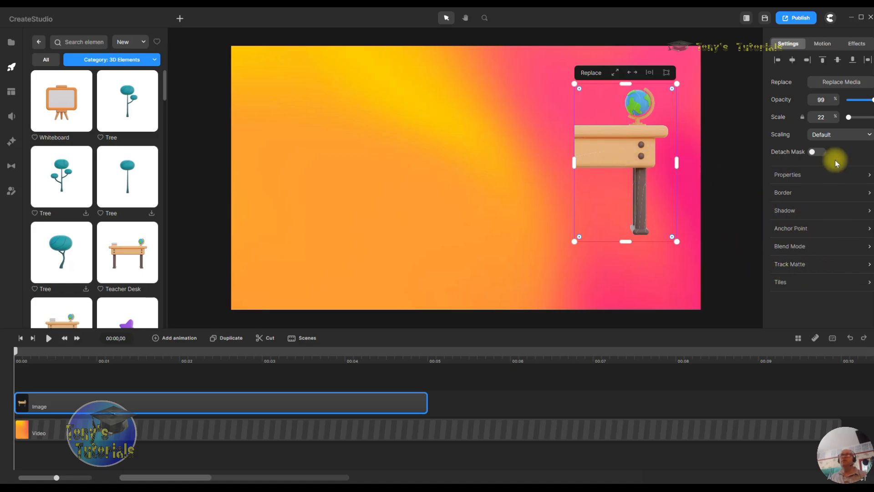
Step: Flip the cropped half-desk horizontally
{"action": "left_click", "coordinate": [802, 177]}
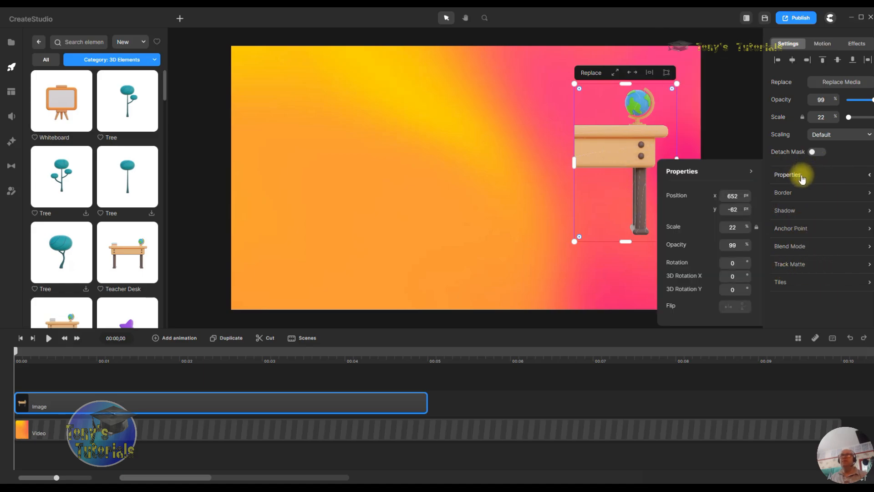
{"action": "left_click", "coordinate": [729, 309]}
{"action": "left_click", "coordinate": [723, 123]}
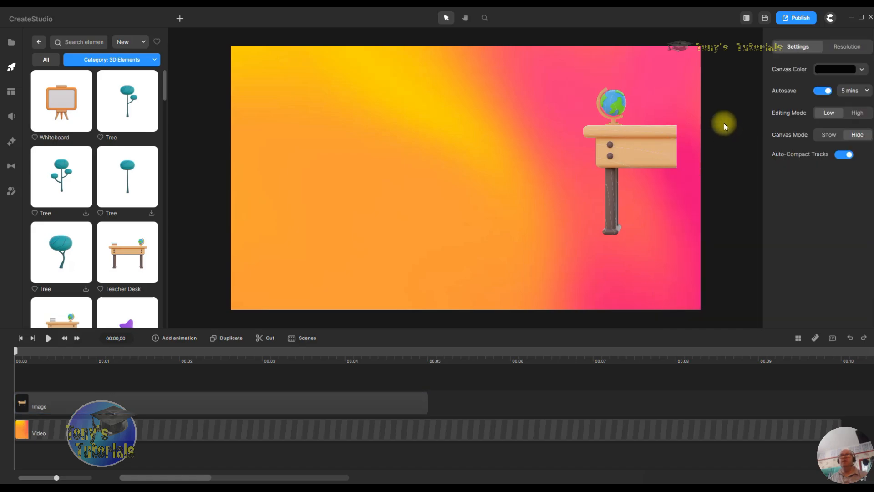
Step: Move the flipped half-desk to the canvas's right edge, then back inward and slightly down
{"action": "left_click", "coordinate": [649, 156]}
{"action": "left_click_drag", "start_coordinate": [650, 156], "coordinate": [675, 161]}
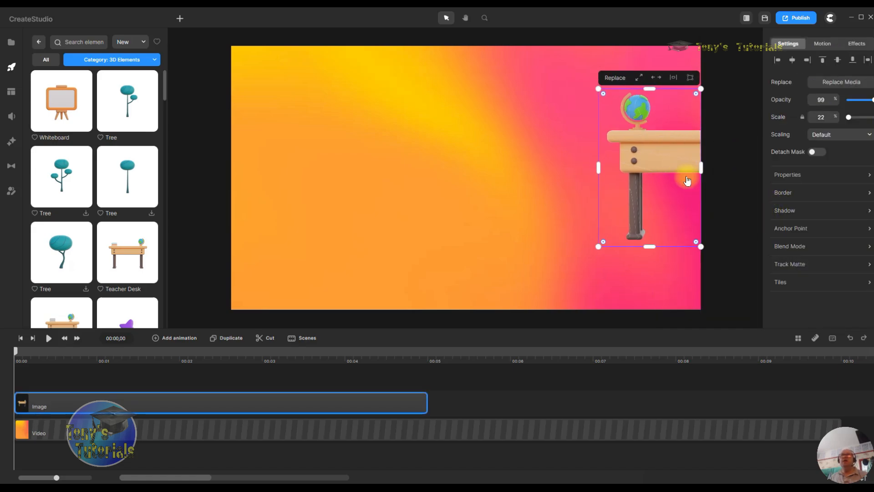
{"action": "left_click_drag", "start_coordinate": [677, 152], "coordinate": [563, 160]}
Step: Open the half-desk's shadow settings, then turn on Detach Mask and widen the mask rightward until it covers the whole desk
{"action": "left_click", "coordinate": [739, 230]}
{"action": "left_click", "coordinate": [781, 218]}
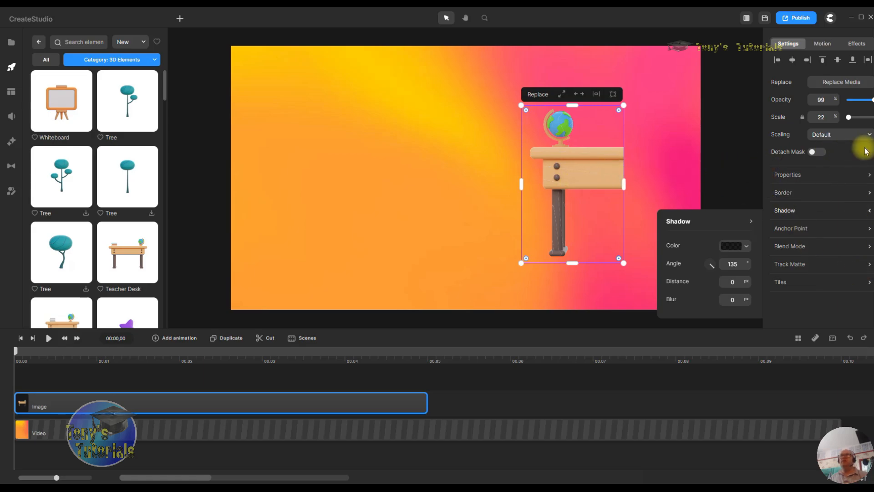
{"action": "left_click", "coordinate": [814, 153]}
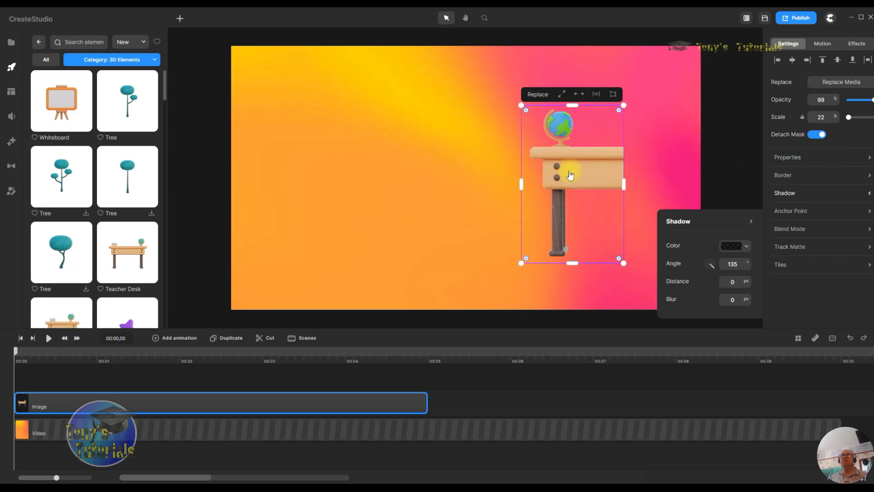
{"action": "left_click_drag", "start_coordinate": [624, 184], "coordinate": [723, 187]}
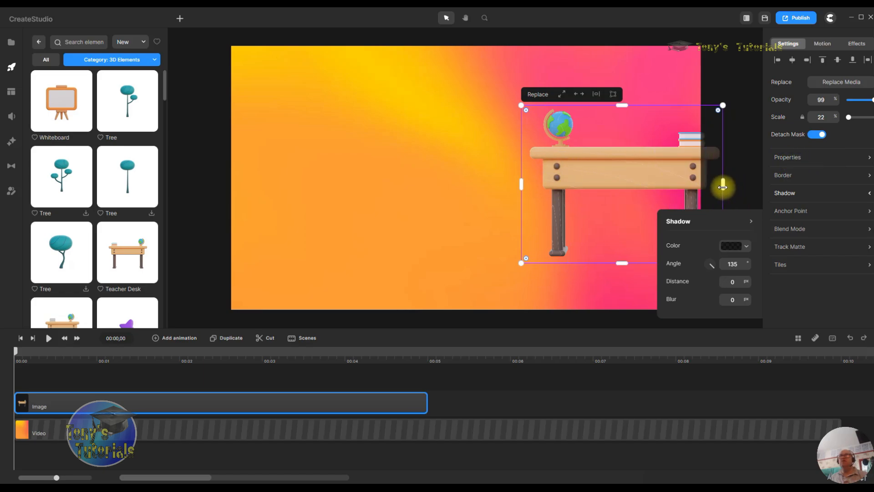
Step: Turn off Detach Mask, move the desk left toward the canvas's middle, and close its shadow settings
{"action": "left_click", "coordinate": [823, 135]}
{"action": "left_click_drag", "start_coordinate": [611, 166], "coordinate": [508, 163]}
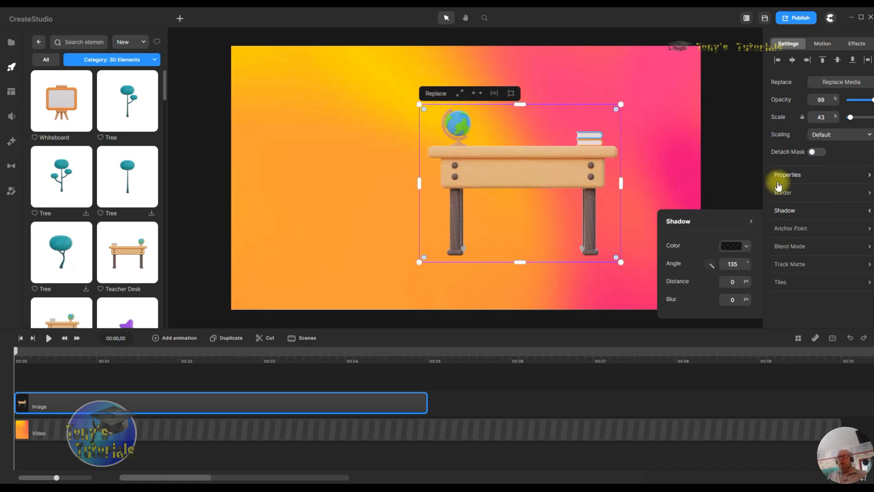
{"action": "left_click", "coordinate": [750, 220]}
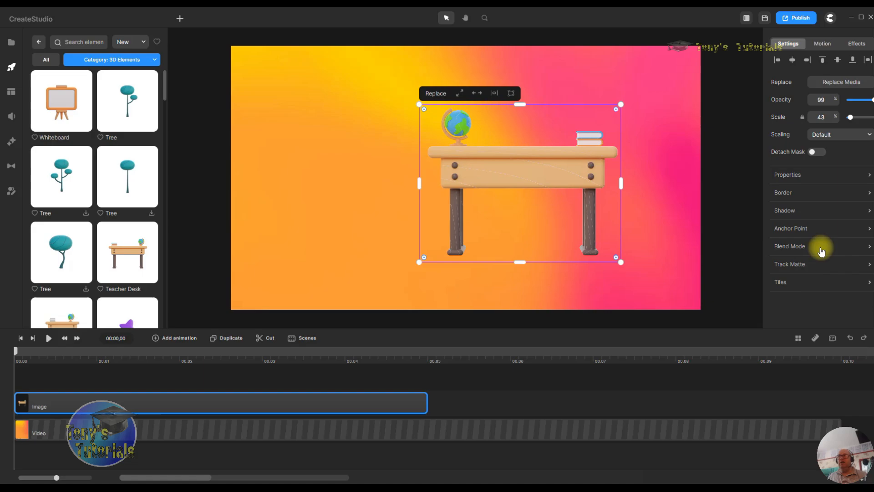
Step: Open the desk's properties and set its position to X 231 px and Y 43 px
{"action": "left_click", "coordinate": [801, 182]}
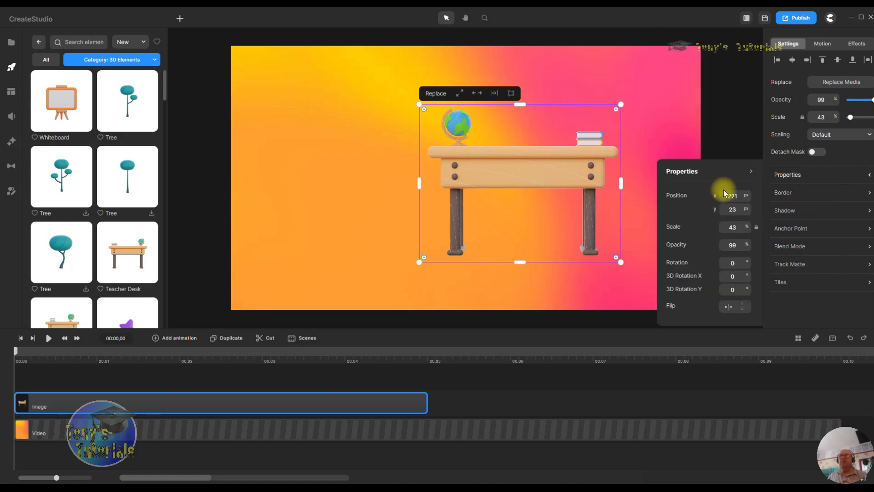
{"action": "double_click", "coordinate": [733, 196]}
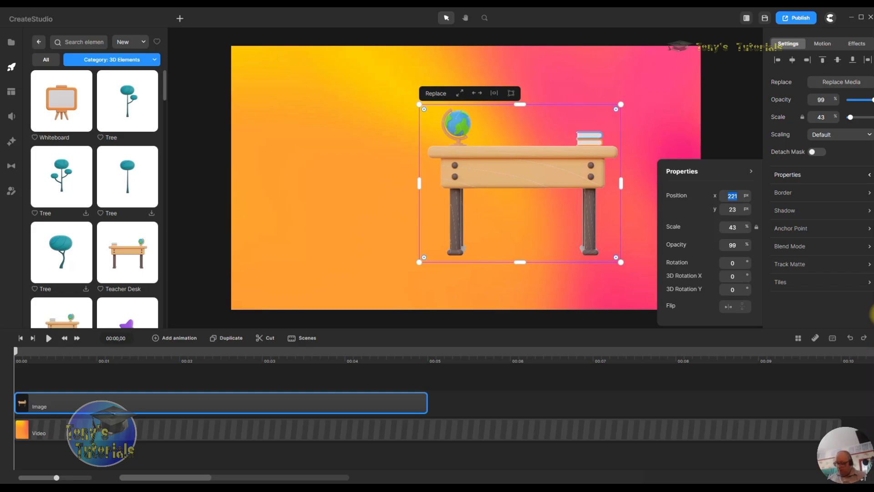
{"action": "type", "text": "231"}
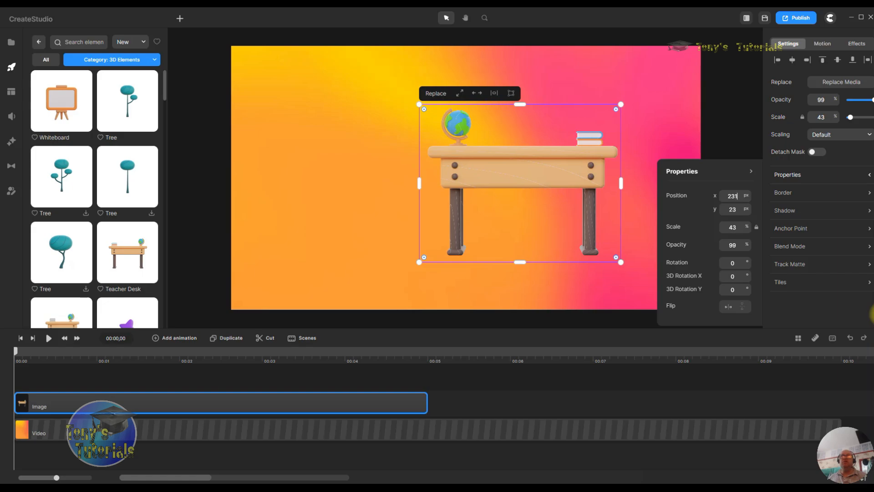
{"action": "key", "text": "Return"}
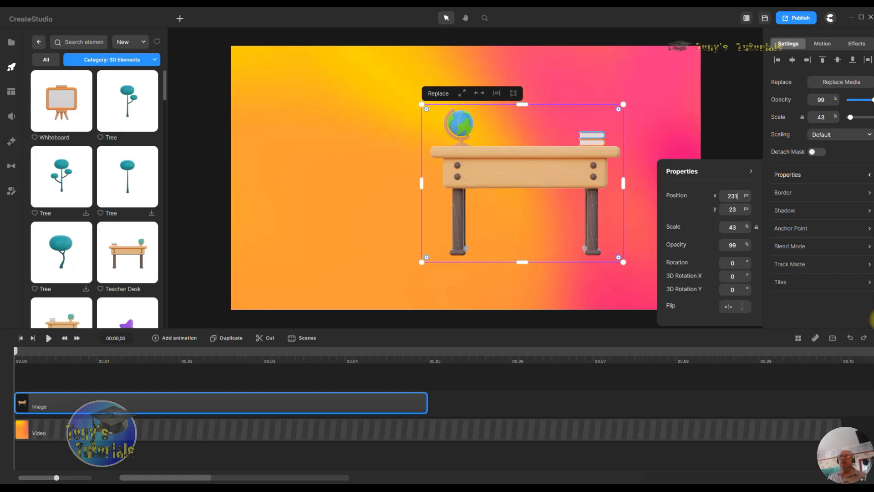
{"action": "left_click_drag", "start_coordinate": [741, 208], "coordinate": [717, 207]}
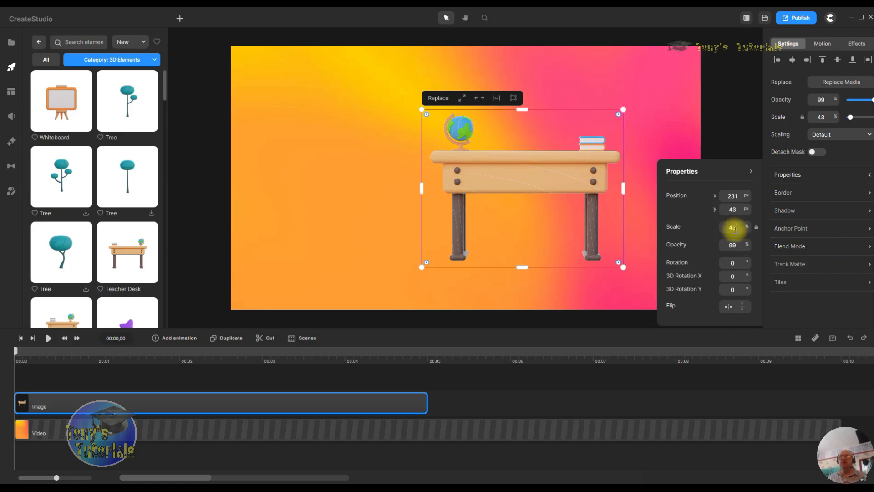
Step: Resize the desk to about 40%, then set its scale to 100% and move it to about X 18 px, Y 82 px
{"action": "left_click_drag", "start_coordinate": [623, 109], "coordinate": [608, 122]}
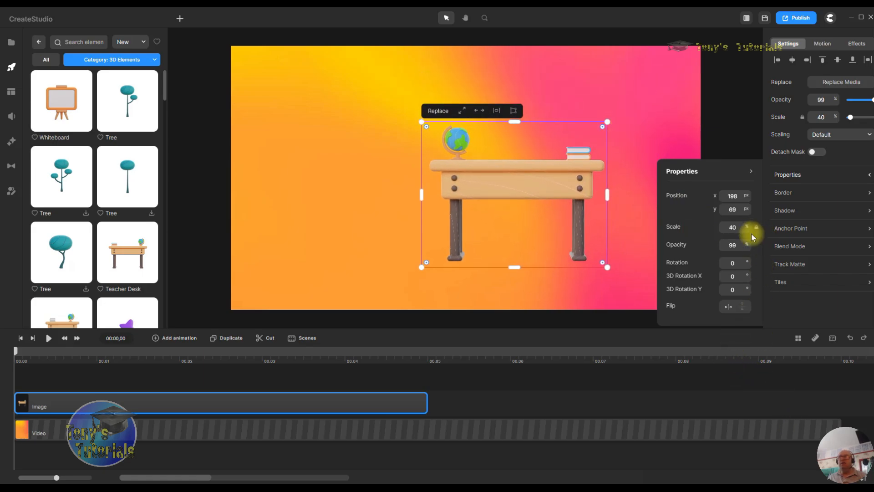
{"action": "left_click", "coordinate": [732, 227]}
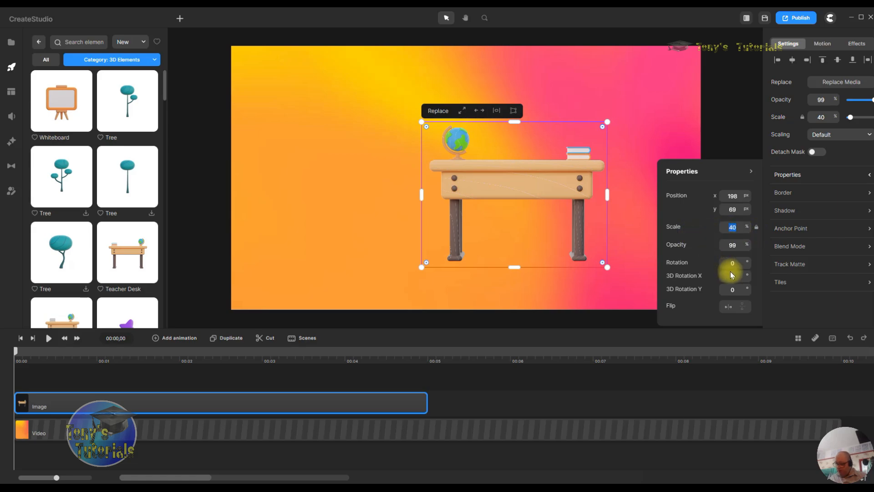
{"action": "type", "text": "100"}
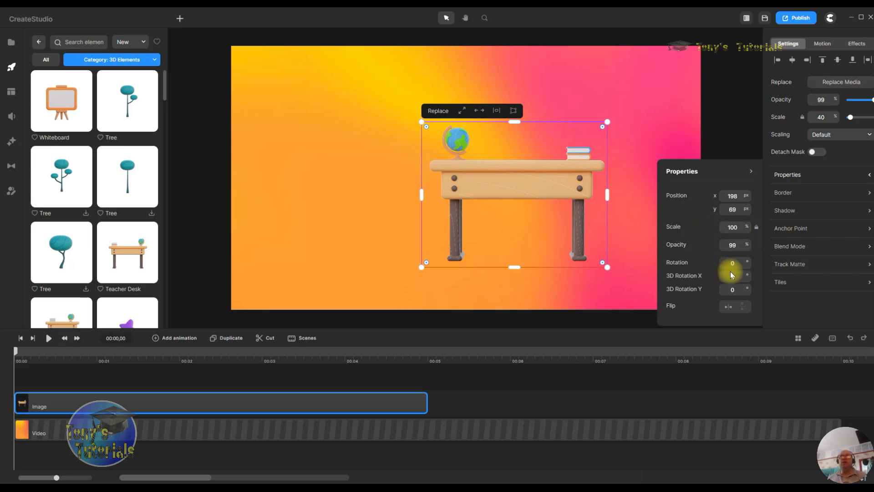
{"action": "key", "text": "Return"}
{"action": "left_click_drag", "start_coordinate": [587, 156], "coordinate": [537, 153]}
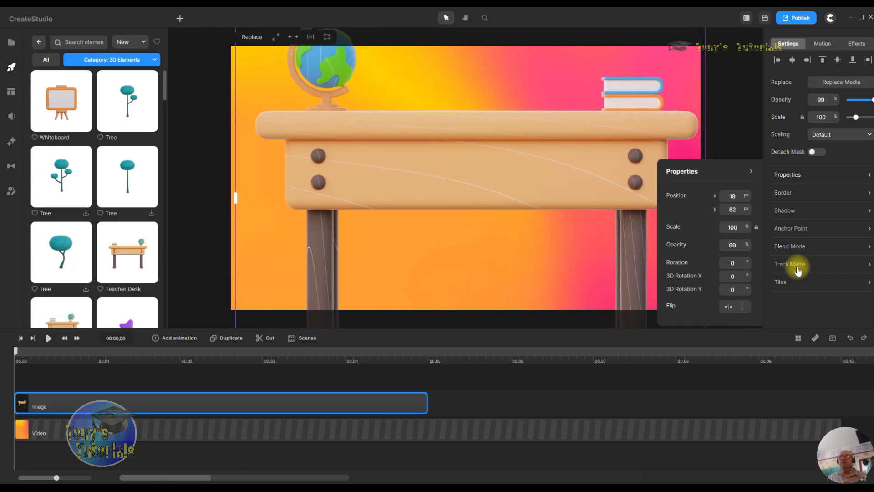
Step: Set the desk's scale to 50%, then unlink the X and Y scale and set the Y scale to 50%
{"action": "double_click", "coordinate": [733, 227]}
{"action": "type", "text": "50"}
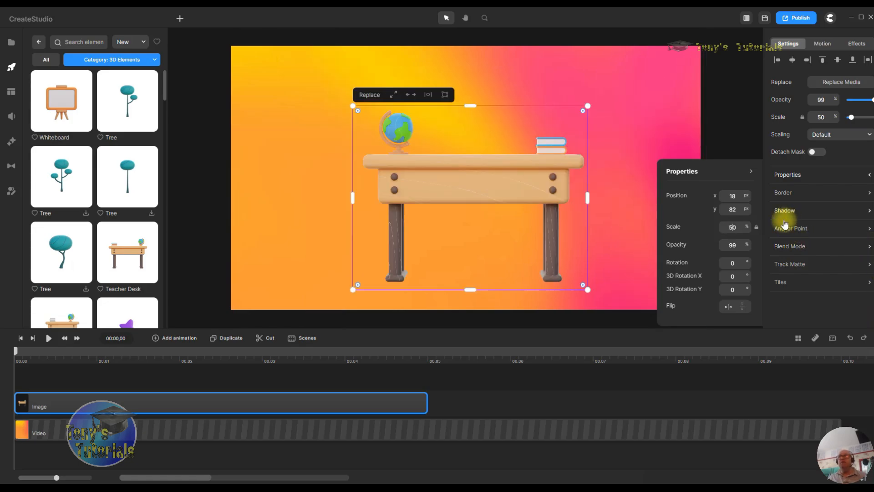
{"action": "left_click", "coordinate": [756, 227]}
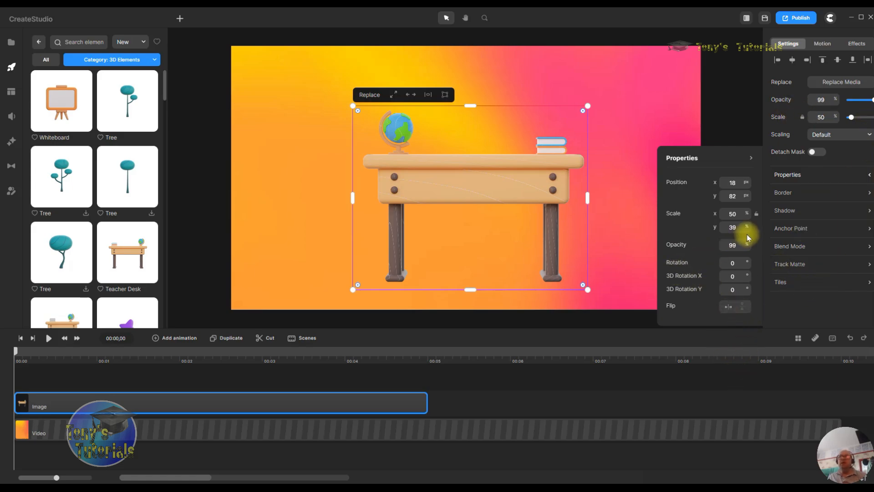
{"action": "double_click", "coordinate": [733, 227]}
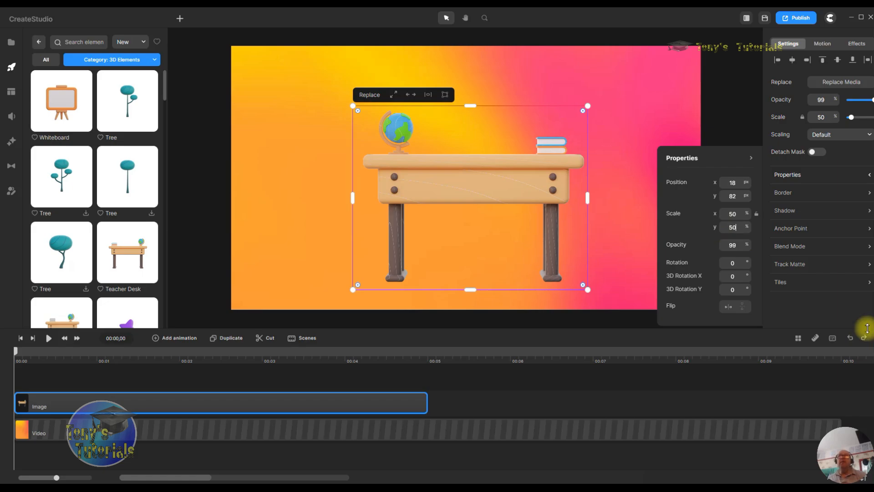
{"action": "key", "text": "Return"}
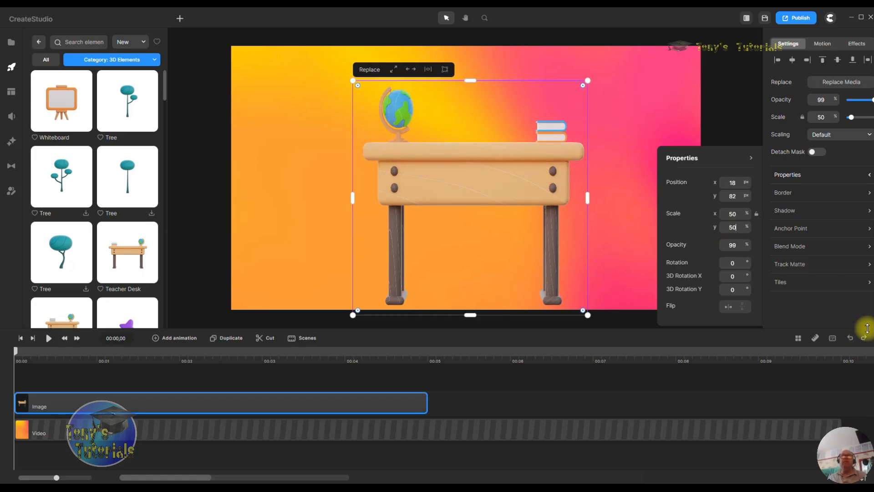
Step: Stretch the desk horizontally with an X scale of 100%, reduce it to 85%, and return it to 50%
{"action": "double_click", "coordinate": [730, 213]}
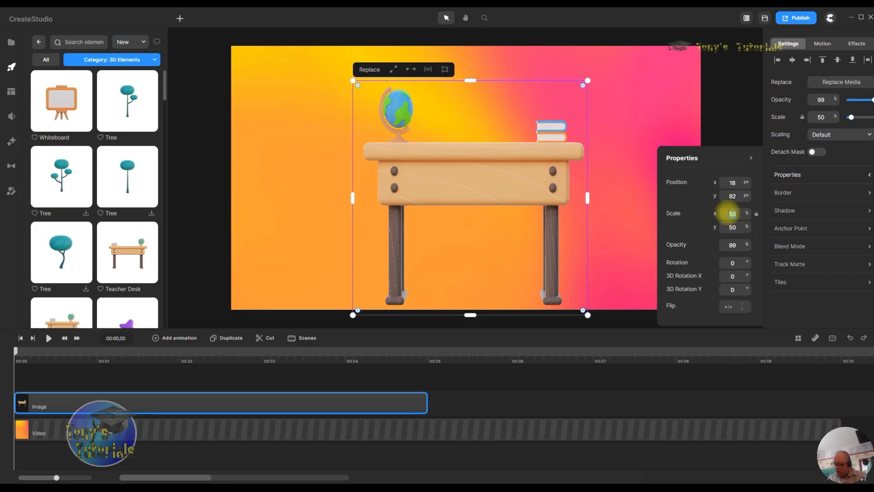
{"action": "key", "text": "Return"}
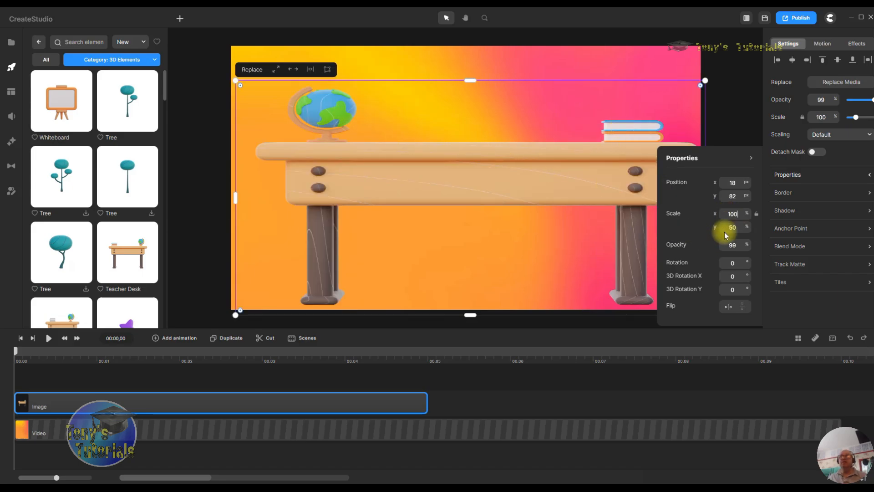
{"action": "double_click", "coordinate": [738, 213]}
{"action": "type", "text": "85"}
{"action": "key", "text": "Return"}
{"action": "double_click", "coordinate": [734, 213]}
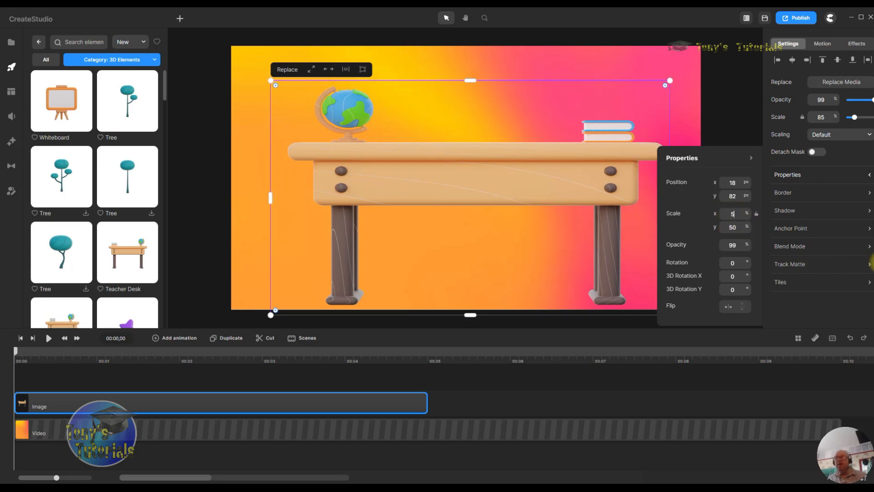
{"action": "key", "text": "Return"}
Step: Set the desk's Y scale to 30% and move it down-left to about X -157 px, Y 163 px
{"action": "double_click", "coordinate": [732, 227]}
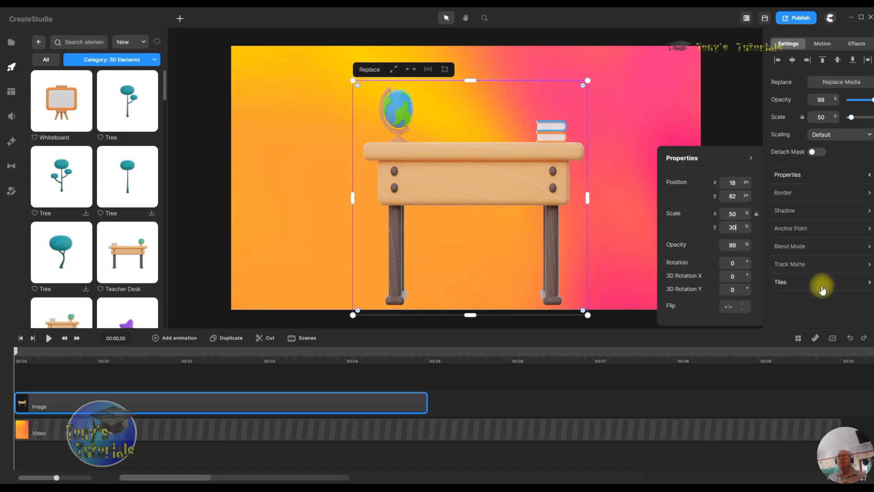
{"action": "key", "text": "Return"}
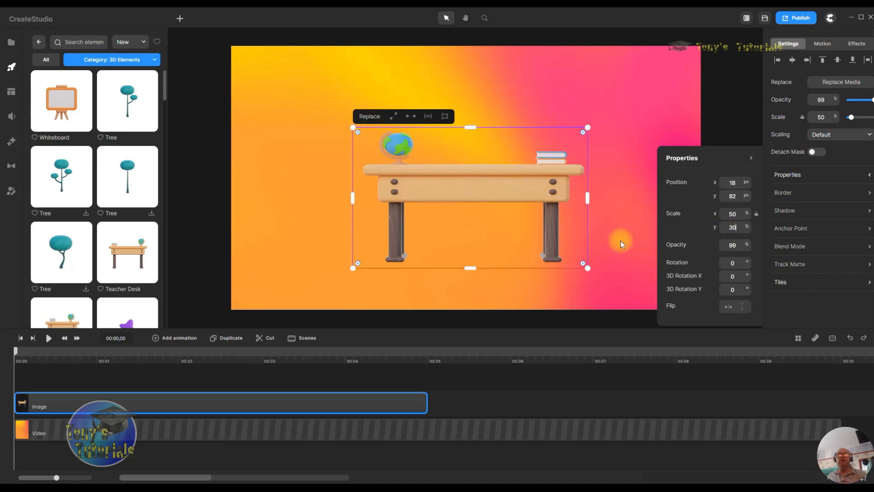
{"action": "left_click_drag", "start_coordinate": [491, 194], "coordinate": [450, 207]}
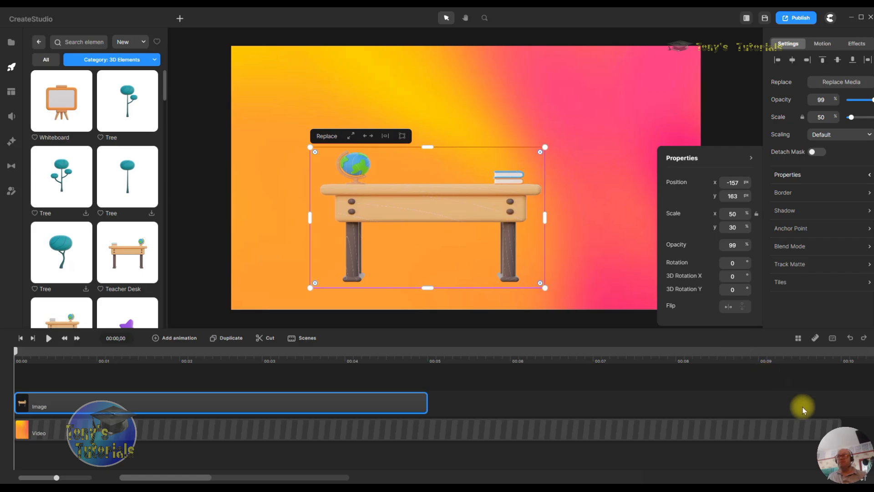
Step: Rotate the desk by 90° and move it up to about X -93 px, Y 0 px
{"action": "double_click", "coordinate": [739, 264]}
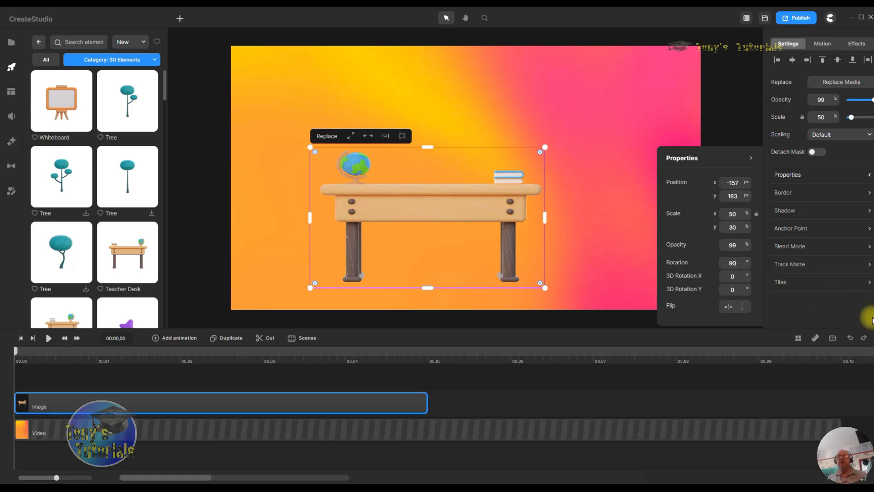
{"action": "type", "text": "90"}
{"action": "key", "text": "Return"}
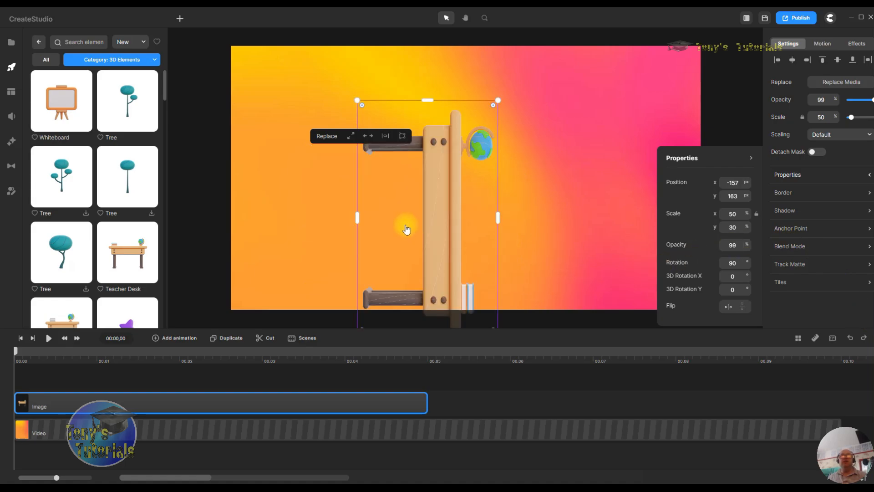
{"action": "left_click_drag", "start_coordinate": [439, 244], "coordinate": [454, 203]}
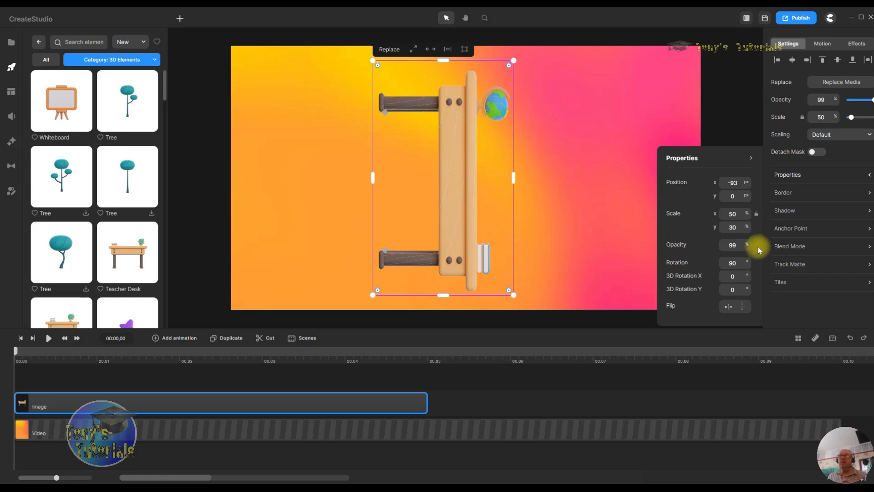
Step: Reset the desk's rotation to 0° and set its 3D Rotation X to 90°
{"action": "left_click_drag", "start_coordinate": [740, 262], "coordinate": [701, 262]}
{"action": "type", "text": "0"}
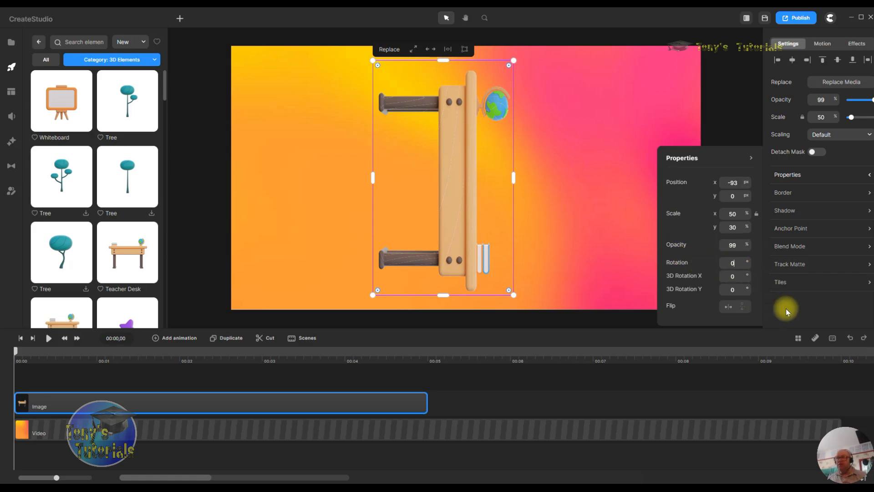
{"action": "left_click", "coordinate": [741, 278]}
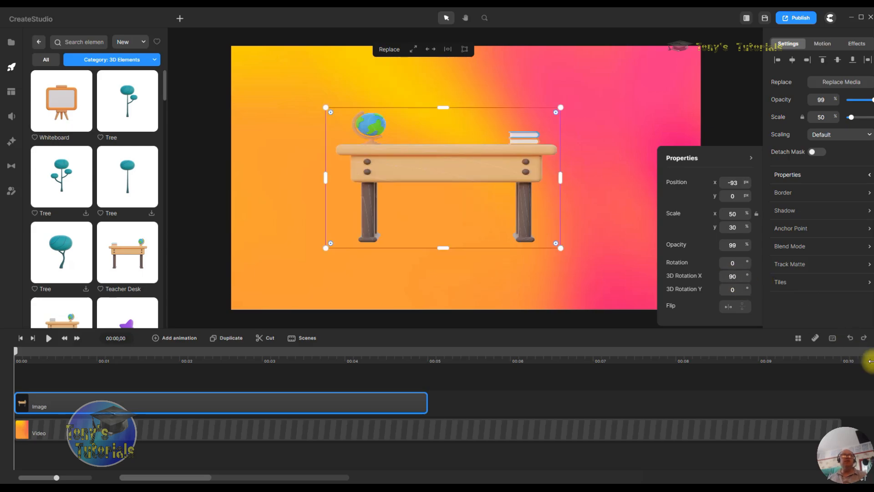
{"action": "key", "text": "Return"}
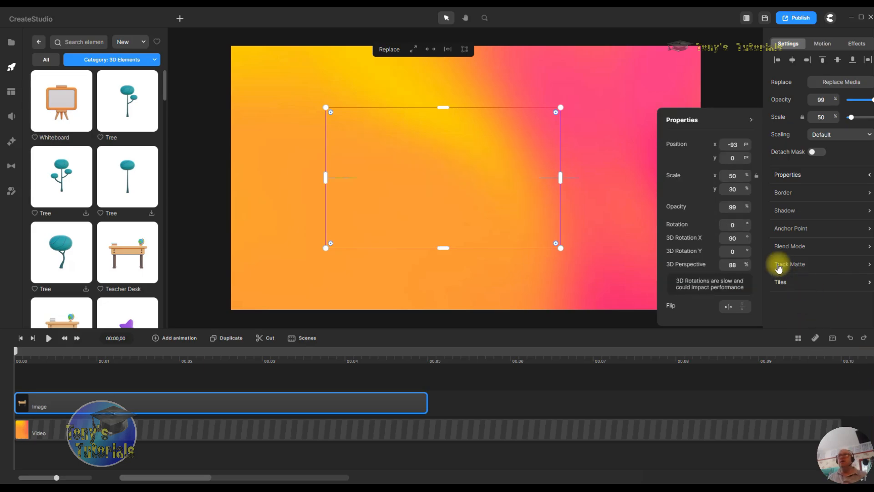
Step: Set both the 3D Rotation X and the 3D Rotation Y of the desk to 45°
{"action": "left_click", "coordinate": [736, 238]}
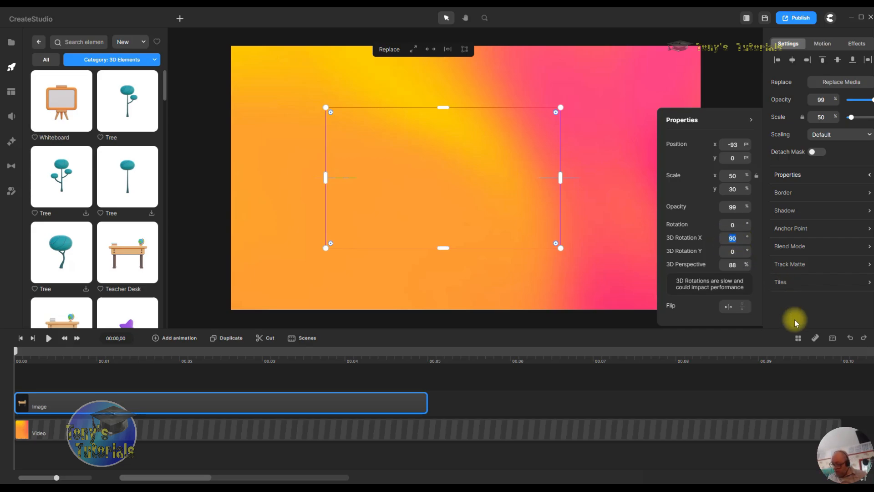
{"action": "type", "text": "45"}
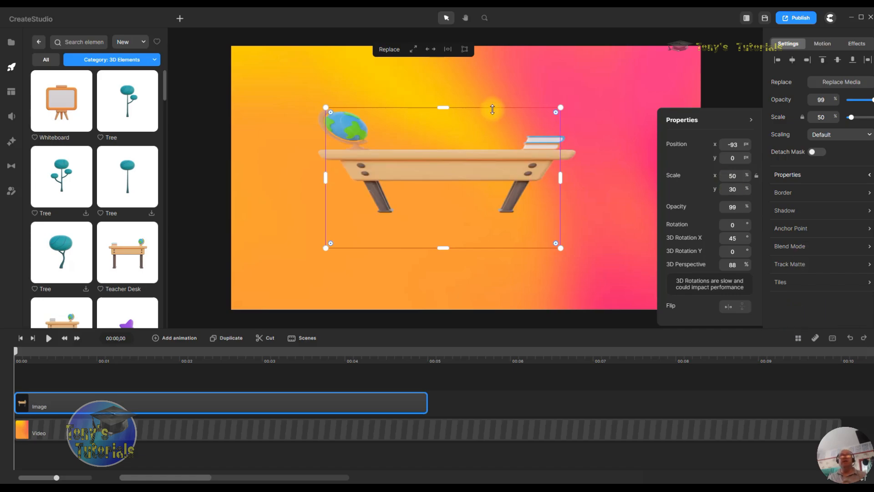
{"action": "left_click", "coordinate": [735, 250]}
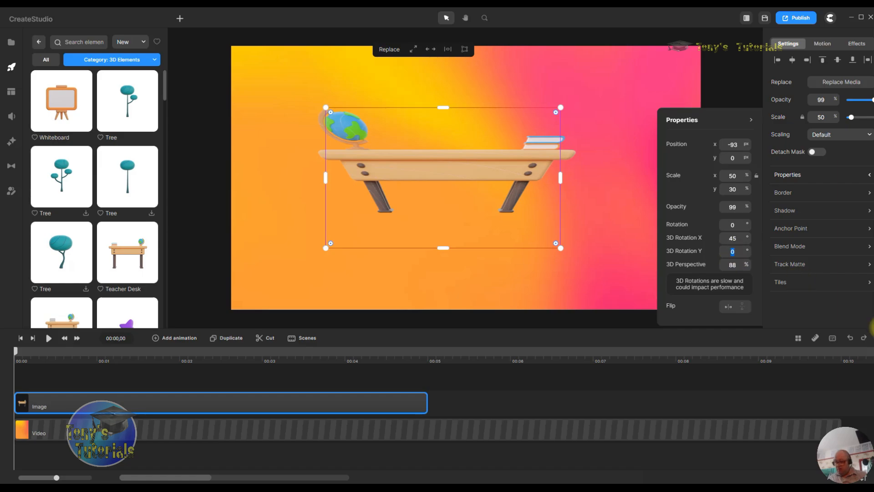
{"action": "key", "text": "Return"}
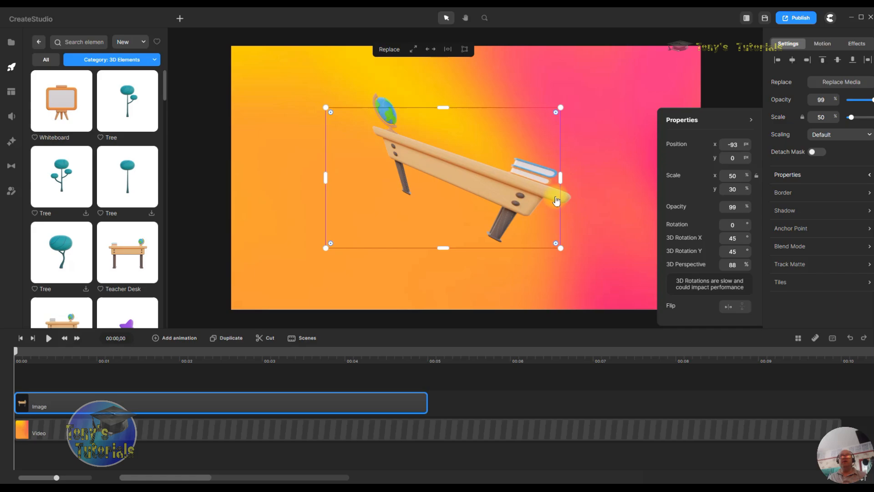
Step: Reset the desk's 3D Rotation X to 0°
{"action": "left_click", "coordinate": [732, 252]}
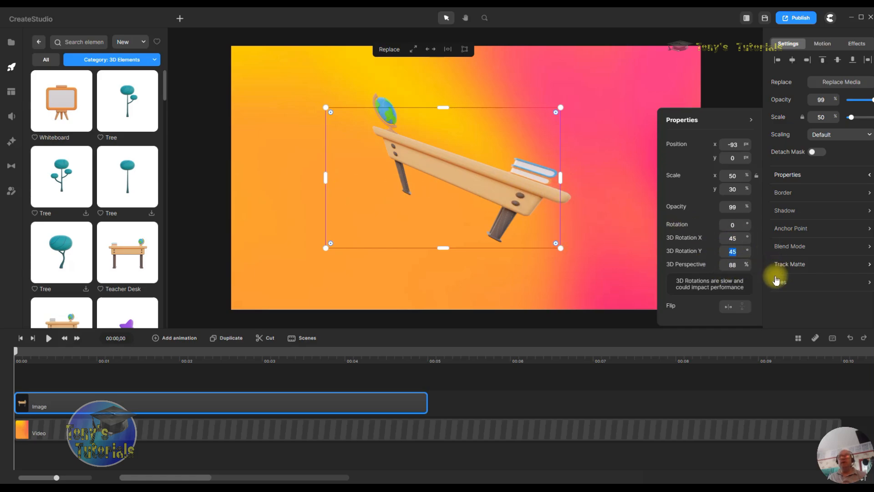
{"action": "left_click", "coordinate": [732, 238]}
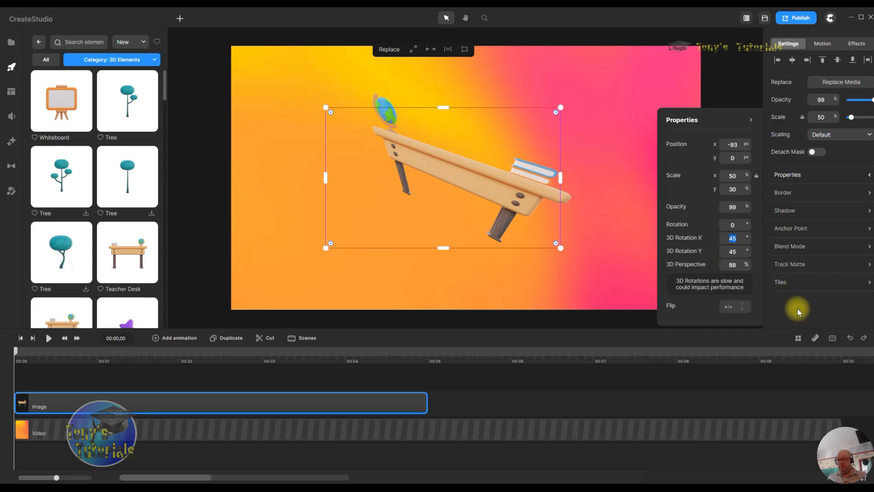
{"action": "type", "text": "0"}
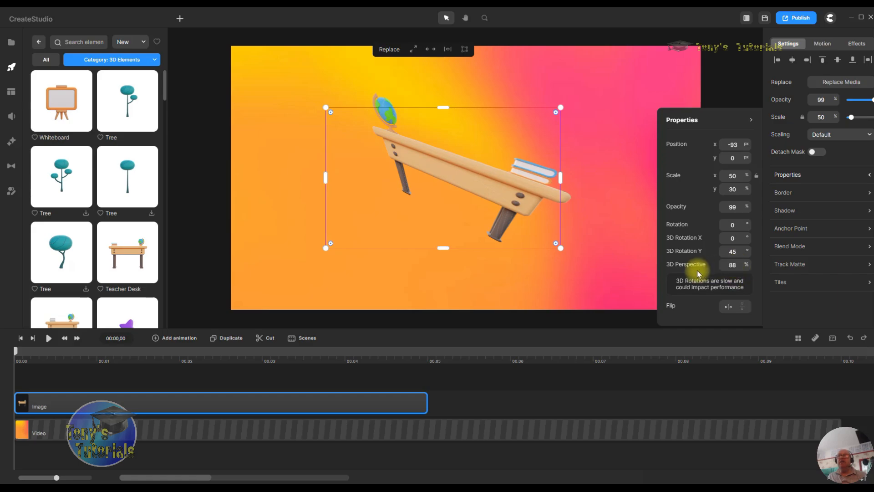
Step: Set the desk's 3D Perspective to 0% and reset its 3D Rotation Y to 0°
{"action": "left_click", "coordinate": [732, 265]}
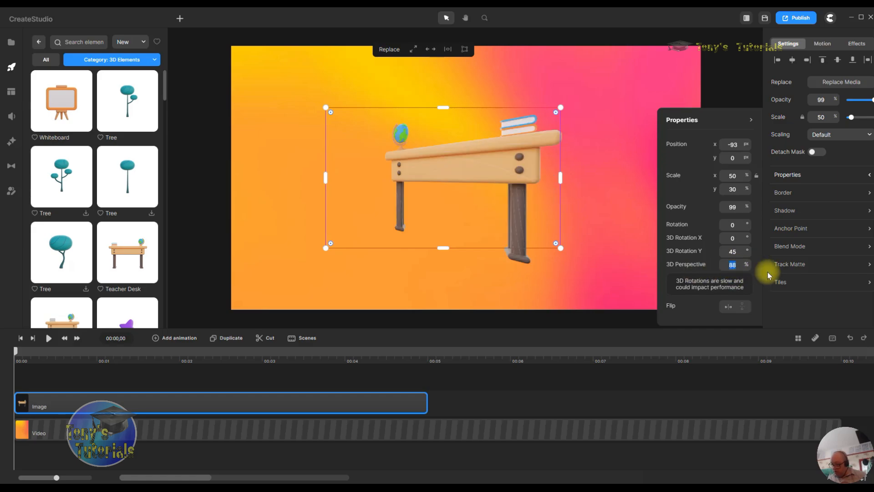
{"action": "type", "text": "60"}
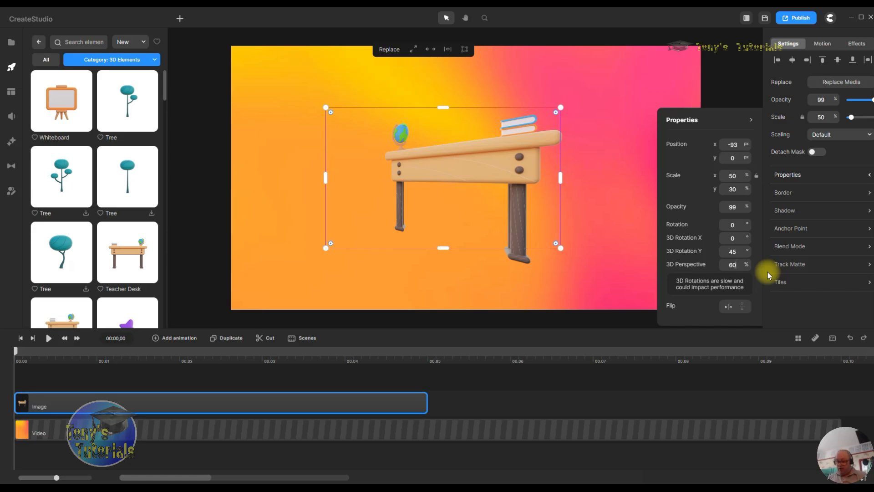
{"action": "key", "text": "BackSpace"}
{"action": "key", "text": "BackSpace"}
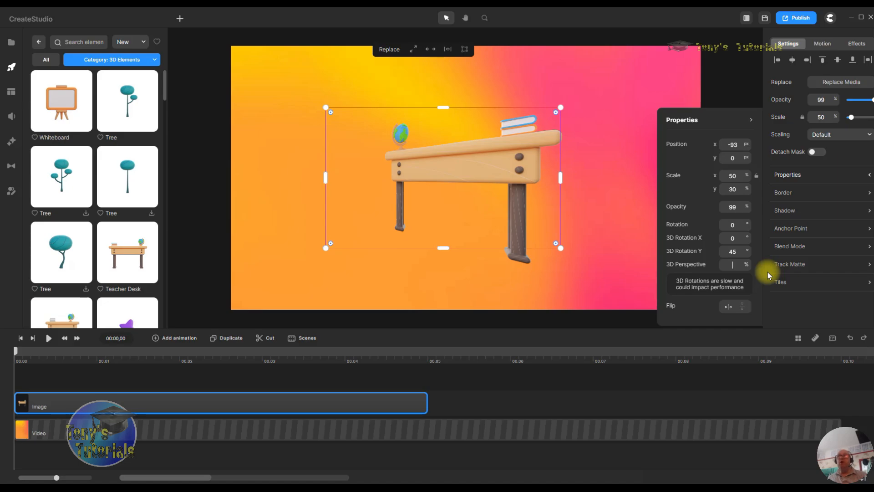
{"action": "left_click", "coordinate": [731, 251]}
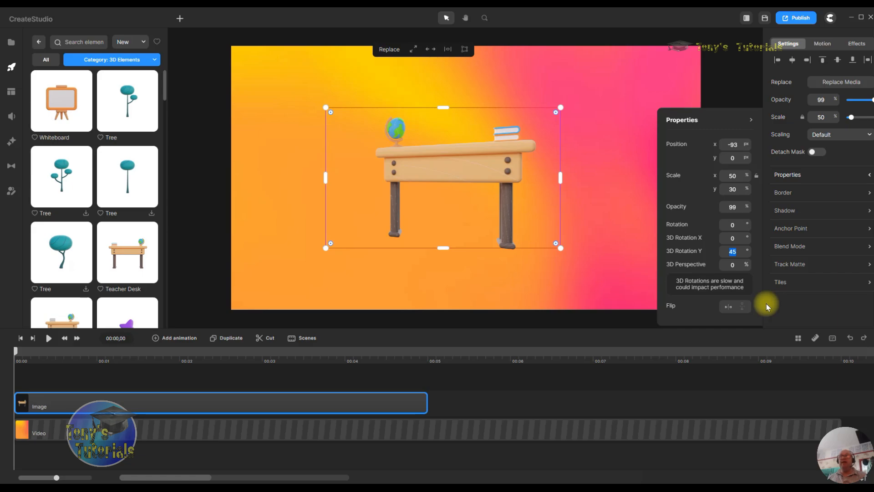
{"action": "type", "text": "0"}
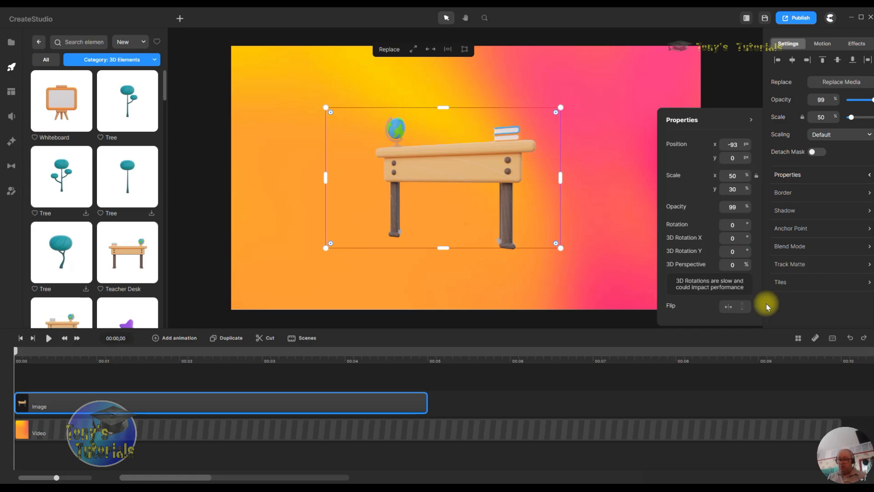
{"action": "key", "text": "Return"}
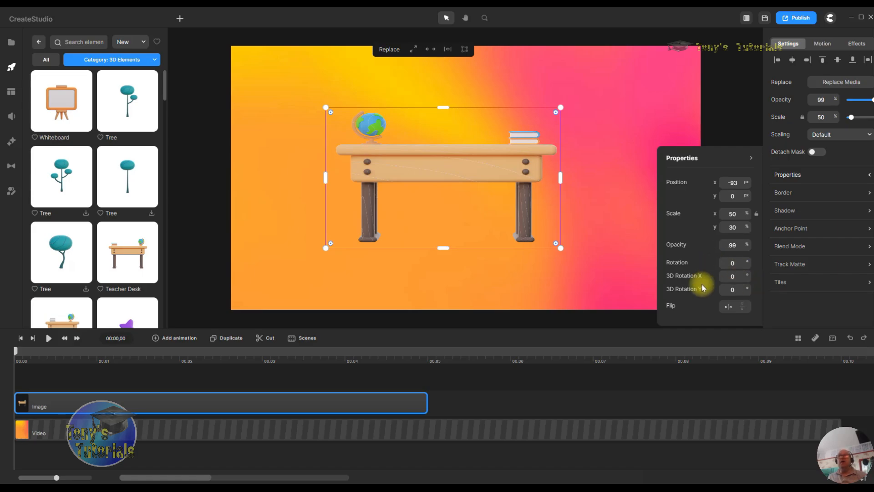
Step: Try the horizontal and vertical flips on the desk, leave it flipped horizontally only, and deselect it
{"action": "left_click", "coordinate": [727, 309]}
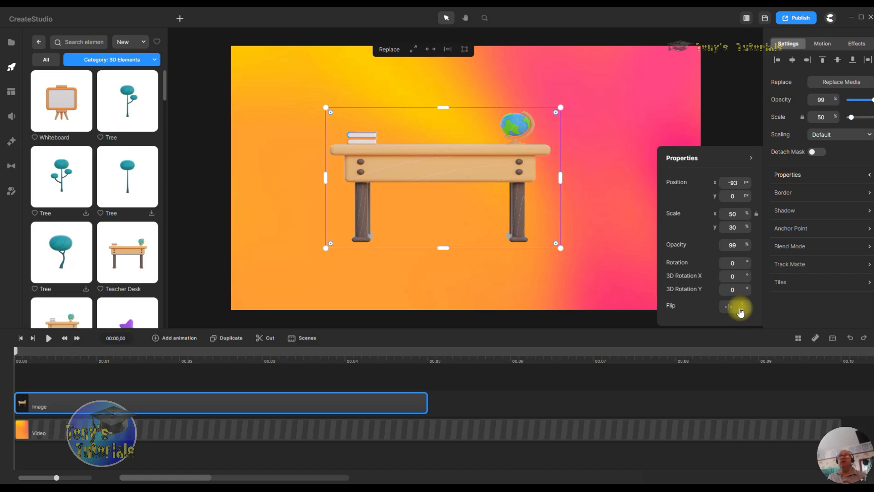
{"action": "left_click", "coordinate": [742, 306]}
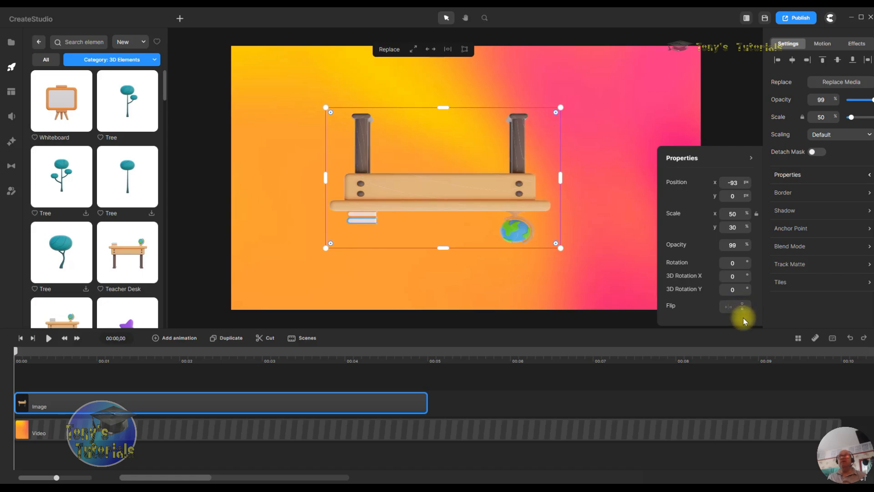
{"action": "left_click", "coordinate": [742, 308]}
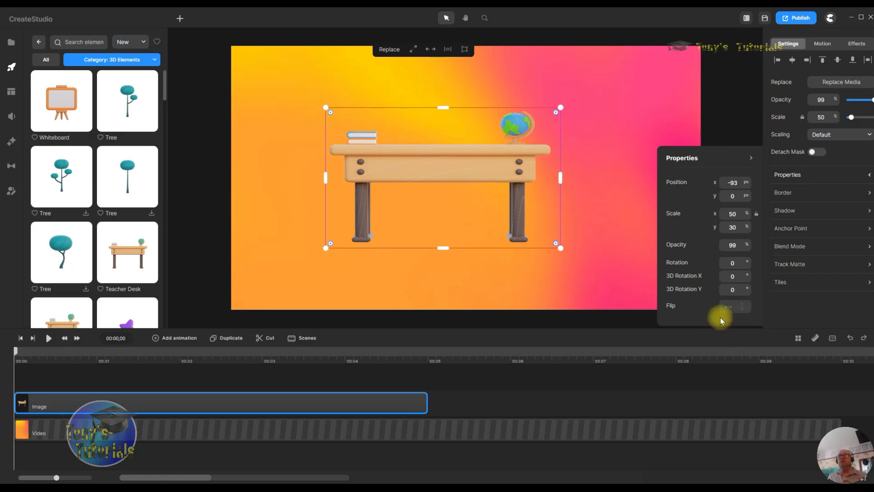
{"action": "left_click", "coordinate": [730, 308]}
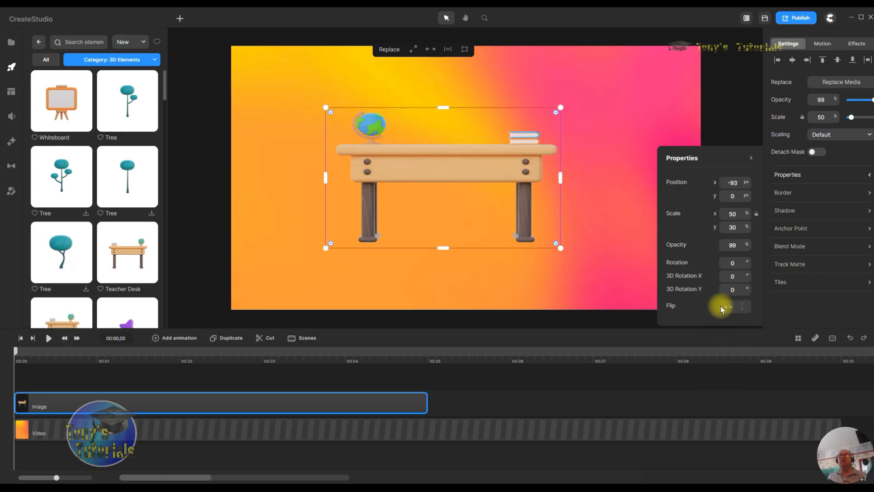
{"action": "left_click", "coordinate": [729, 307]}
{"action": "left_click", "coordinate": [743, 307]}
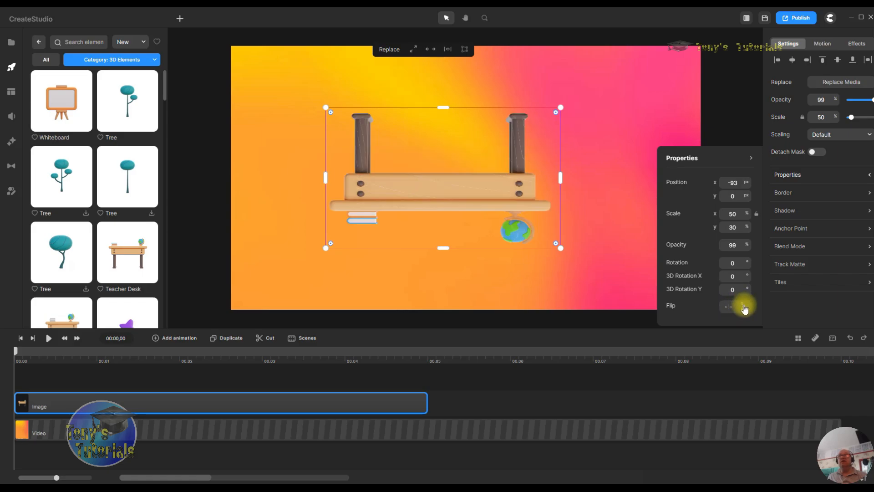
{"action": "left_click", "coordinate": [743, 308]}
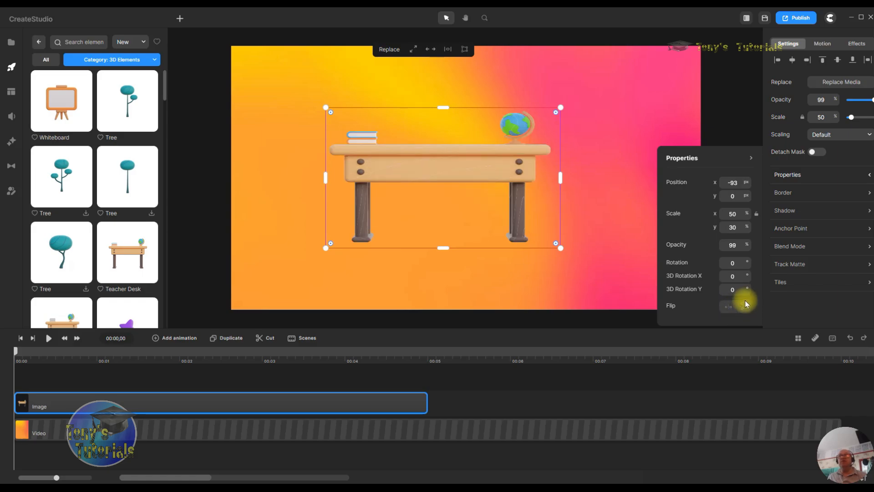
{"action": "left_click", "coordinate": [731, 94]}
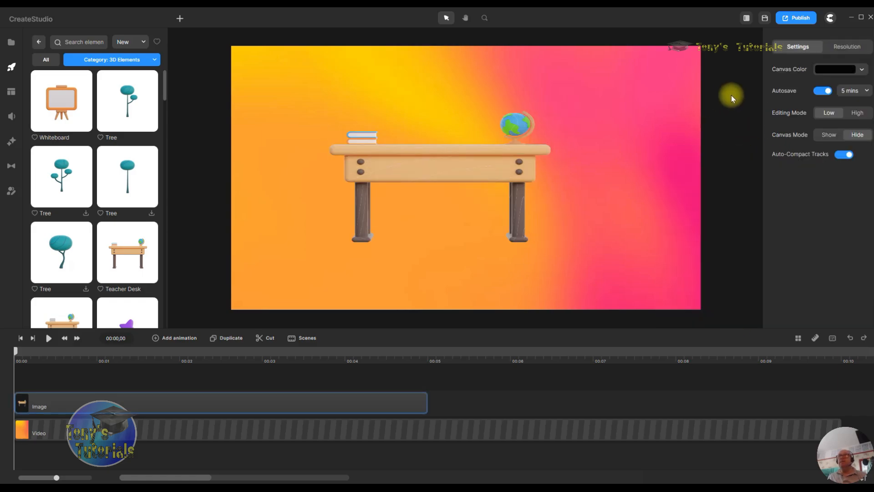
Step: Select the desk again and look over its Border settings
{"action": "left_click", "coordinate": [513, 167]}
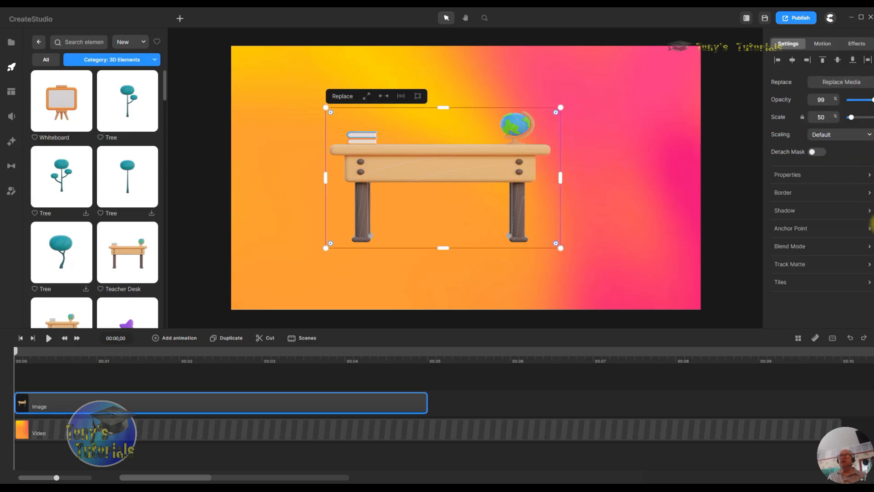
{"action": "left_click", "coordinate": [786, 196]}
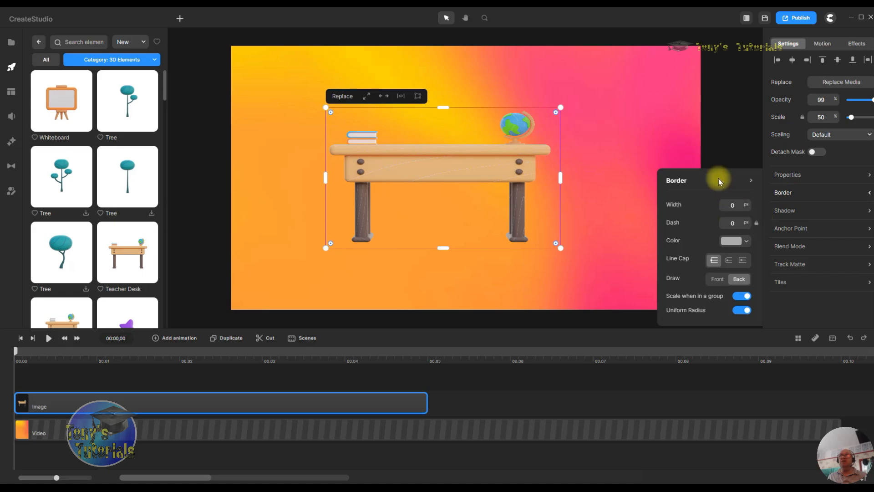
{"action": "left_click", "coordinate": [751, 180]}
{"action": "left_click", "coordinate": [463, 151]}
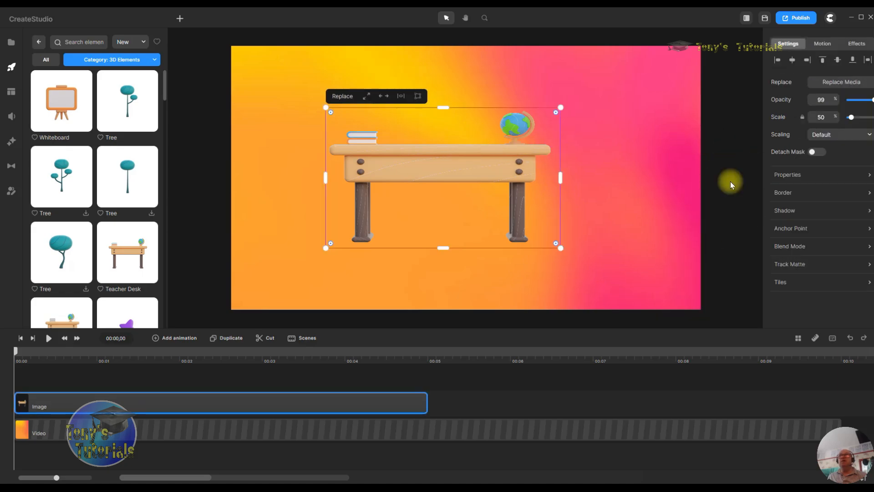
Step: Give the desk a shadow with an angle of about 42°, a distance of 5 px and a blur of 2 px
{"action": "left_click", "coordinate": [780, 210]}
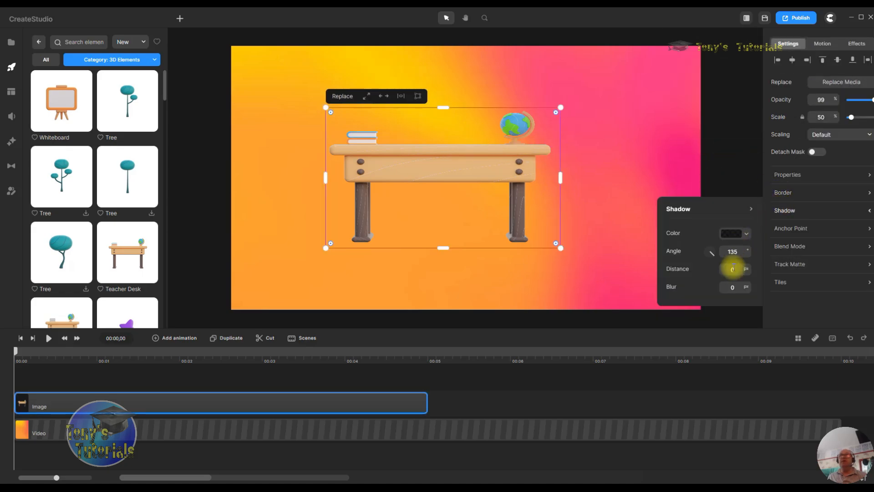
{"action": "left_click", "coordinate": [745, 254]}
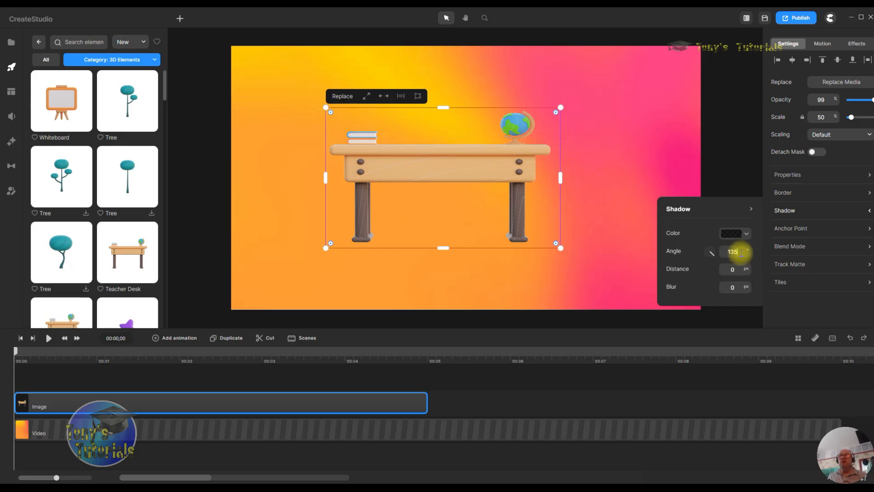
{"action": "left_click_drag", "start_coordinate": [713, 258], "coordinate": [720, 243]}
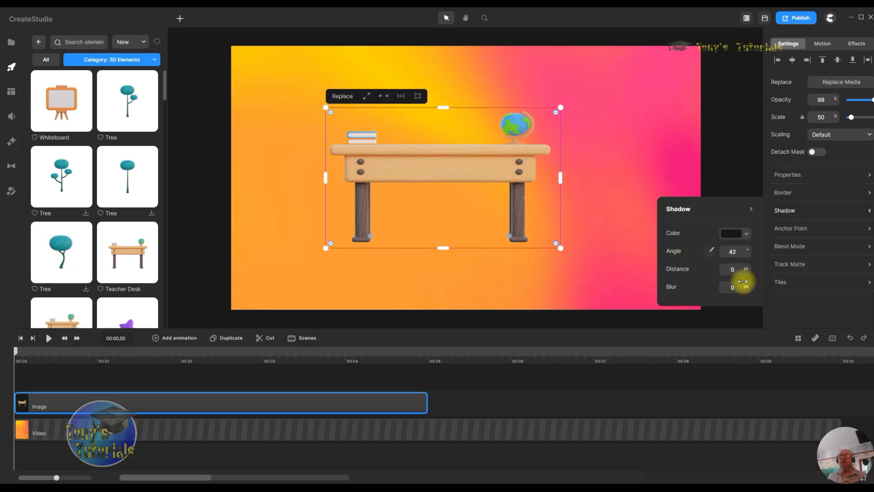
{"action": "left_click_drag", "start_coordinate": [738, 270], "coordinate": [724, 272]}
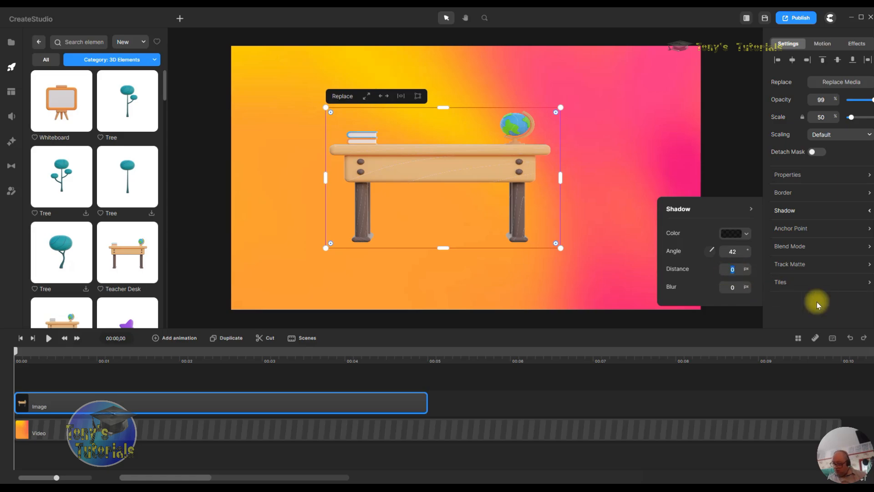
{"action": "type", "text": "5"}
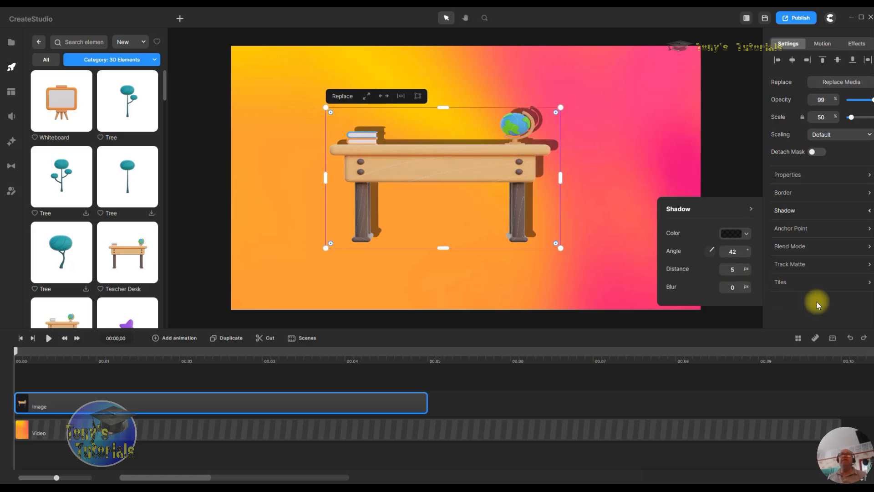
{"action": "left_click", "coordinate": [736, 287]}
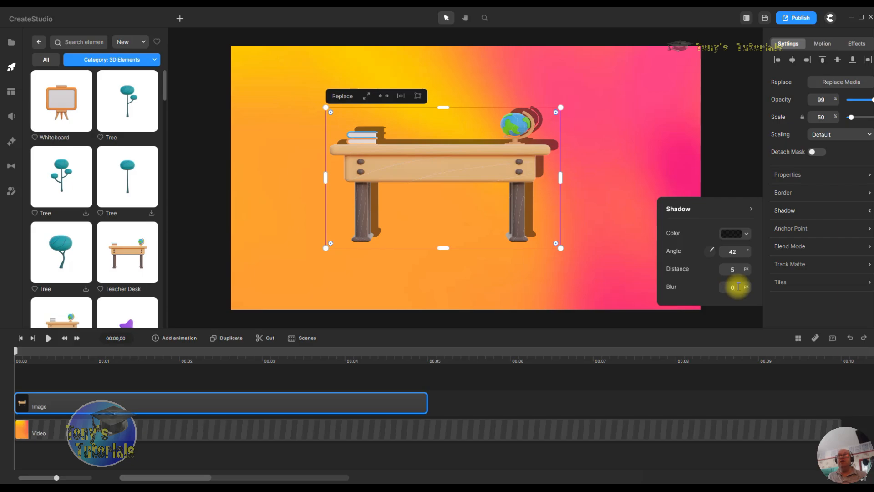
{"action": "key", "text": "Return"}
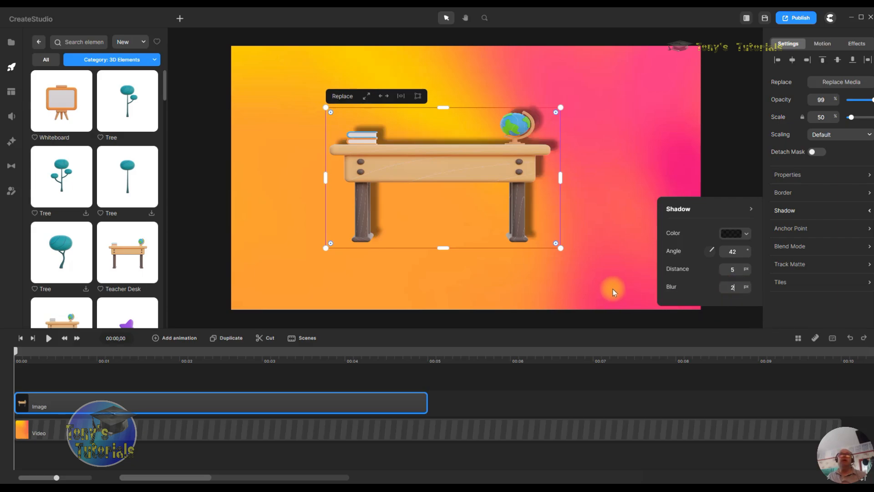
Step: Change the desk's shadow colour to dark blue 0e13a3 and deselect the desk
{"action": "left_click", "coordinate": [732, 233]}
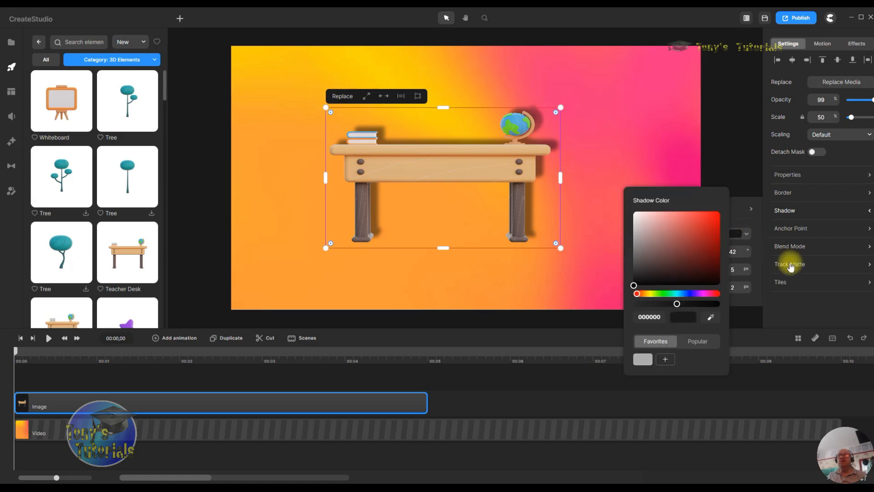
{"action": "left_click", "coordinate": [691, 293]}
{"action": "left_click", "coordinate": [714, 241]}
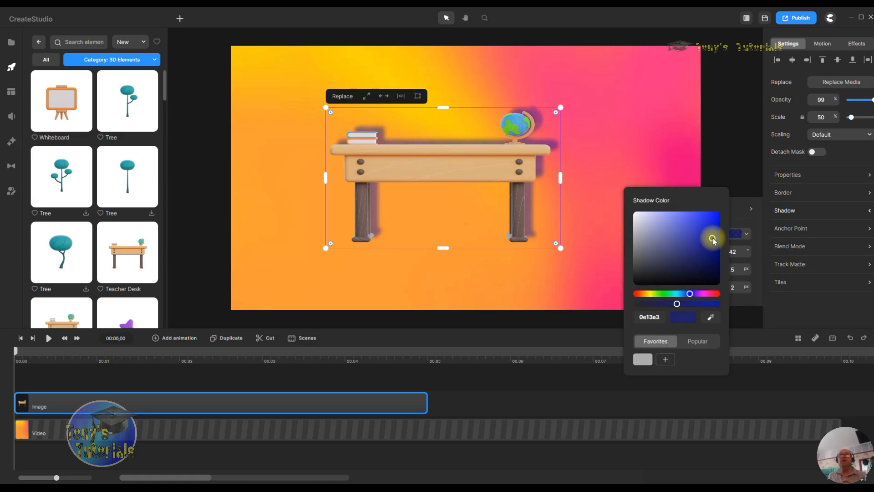
{"action": "left_click", "coordinate": [572, 297]}
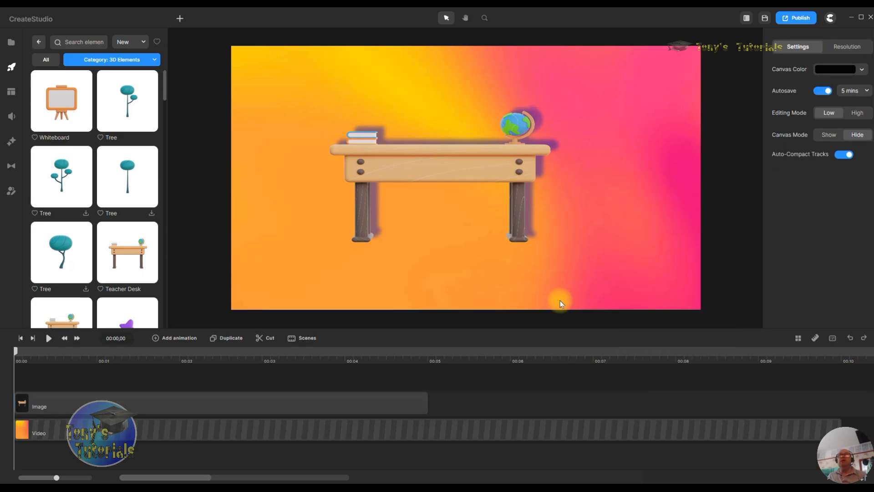
Step: Turn the desk's shadow angle to about 359° so that it falls straight upward
{"action": "left_click", "coordinate": [546, 153]}
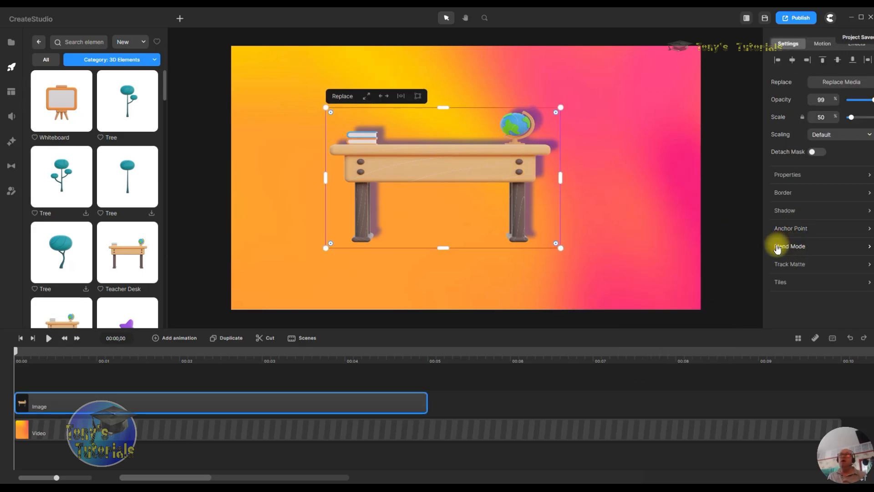
{"action": "left_click", "coordinate": [784, 210]}
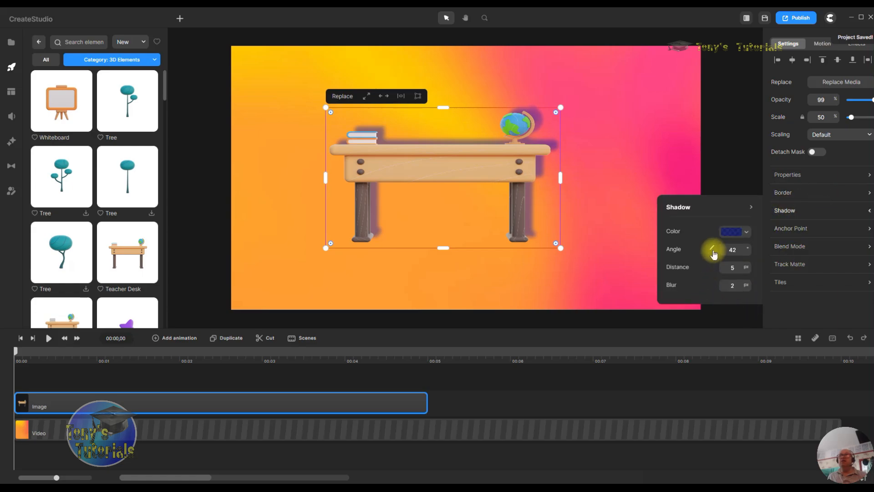
{"action": "mouse_move", "coordinate": [714, 251]}
{"action": "left_mouse_down"}
{"action": "mouse_move", "coordinate": [722, 247]}
{"action": "mouse_move", "coordinate": [695, 249]}
{"action": "mouse_move", "coordinate": [707, 263]}
{"action": "mouse_move", "coordinate": [709, 239]}
{"action": "mouse_move", "coordinate": [698, 240]}
{"action": "mouse_move", "coordinate": [708, 237]}
{"action": "left_mouse_up"}
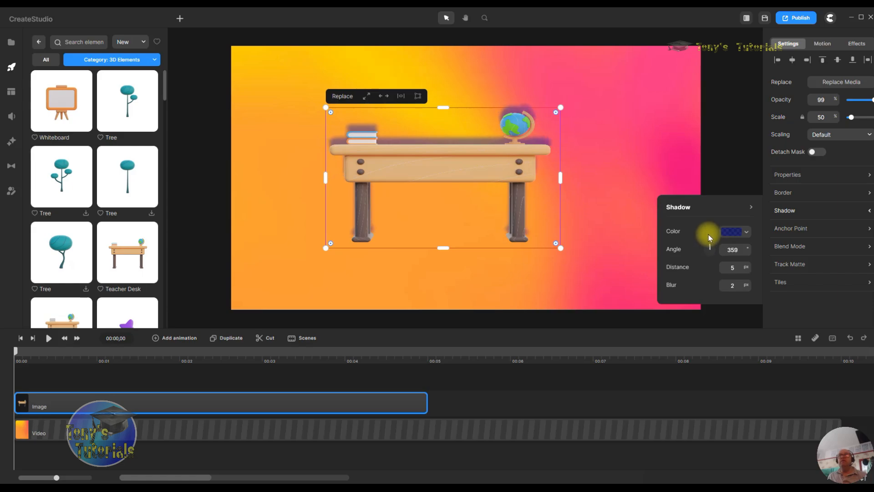
Step: Raise the blue shadow colour's opacity nearly to full and bring it back to about half
{"action": "left_click", "coordinate": [736, 232]}
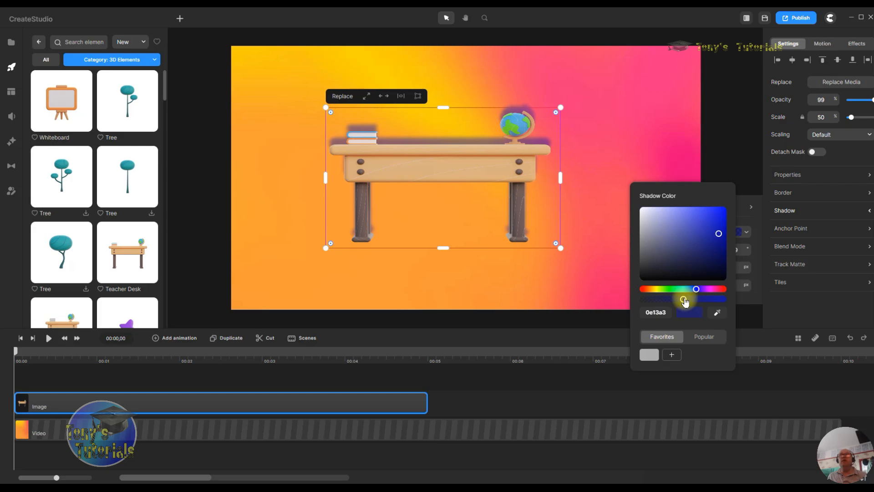
{"action": "left_click_drag", "start_coordinate": [686, 301], "coordinate": [727, 299]}
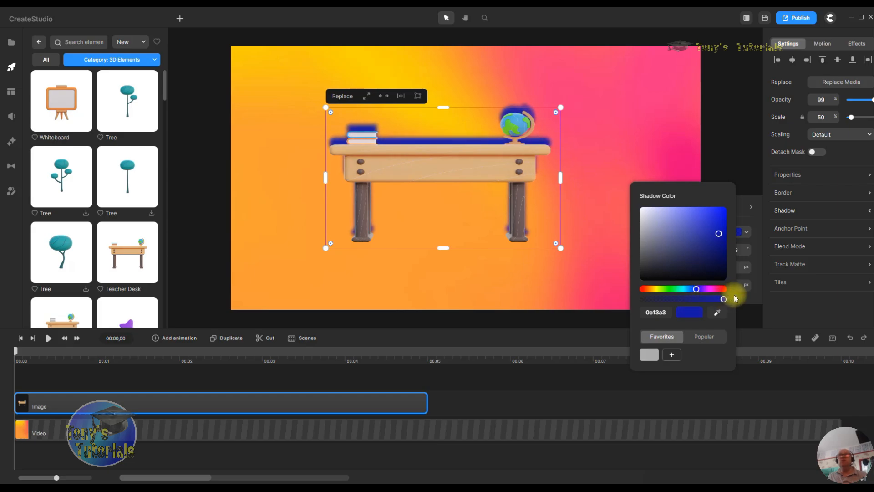
{"action": "left_click_drag", "start_coordinate": [723, 299], "coordinate": [685, 301]}
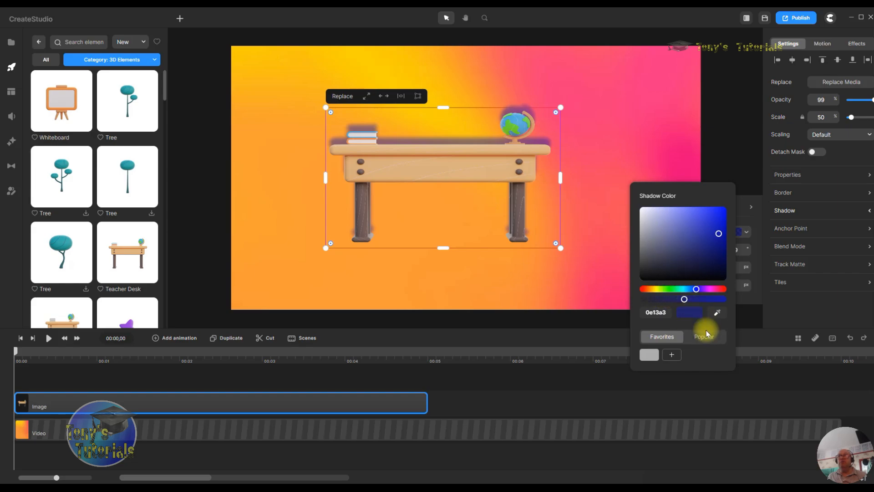
Step: Try several hues for the desk's shadow, ending on magenta a30e8f, and lower the shadow colour's opacity to about a third
{"action": "left_click", "coordinate": [665, 292]}
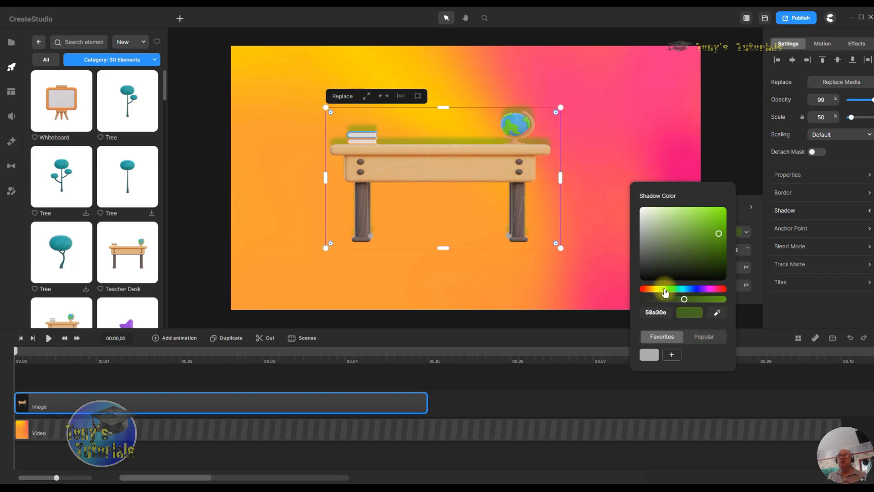
{"action": "left_click", "coordinate": [682, 290]}
{"action": "left_click", "coordinate": [670, 299]}
{"action": "left_click", "coordinate": [713, 290]}
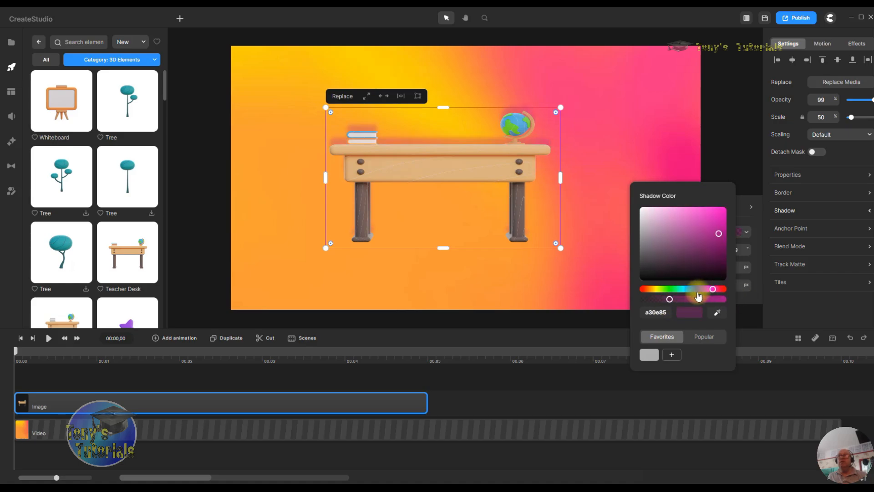
{"action": "left_click", "coordinate": [695, 290]}
{"action": "left_click", "coordinate": [719, 289]}
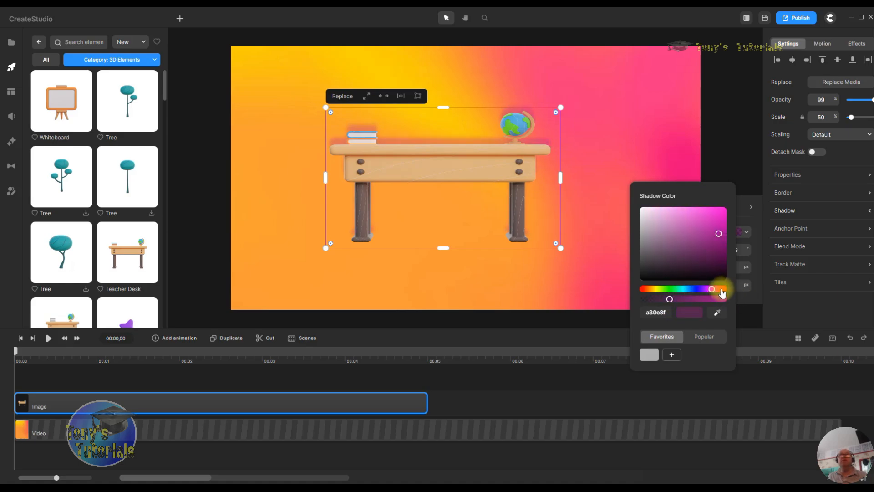
Step: Try green 5da30e, crimson a30e47 and blue 0e36a3 as the desk's shadow colour
{"action": "left_click", "coordinate": [665, 289]}
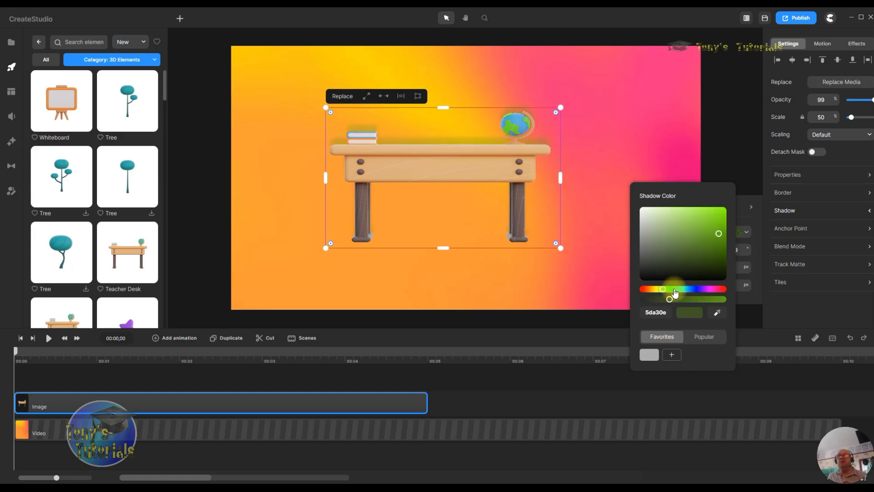
{"action": "left_click", "coordinate": [718, 290]}
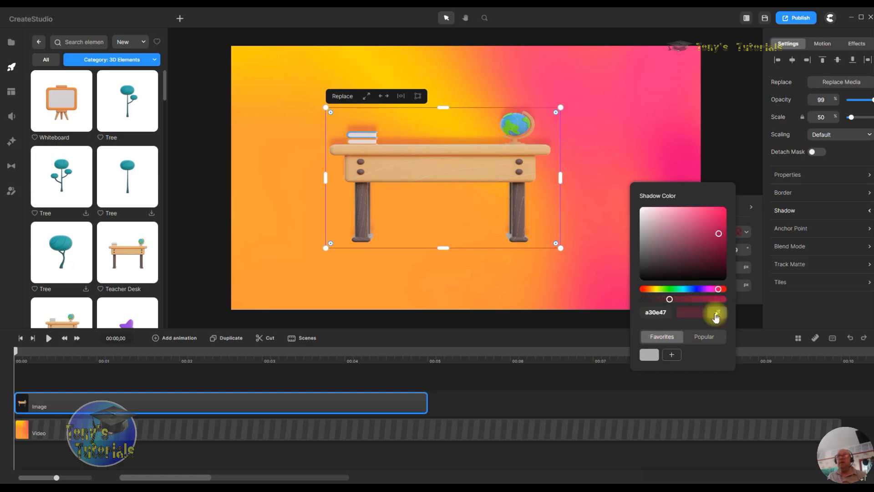
{"action": "left_click", "coordinate": [693, 289]}
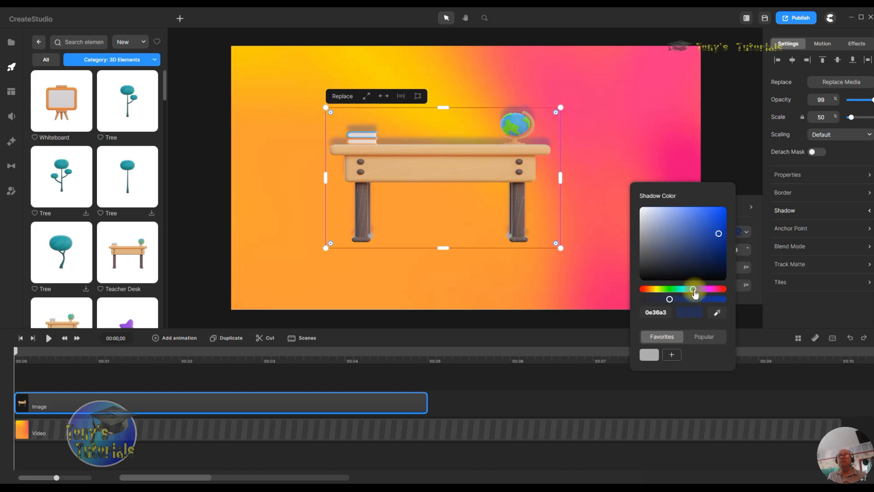
Step: Save the blue shadow colour 0e36a3 as a favourite and remove all saved favourite colours
{"action": "left_click", "coordinate": [672, 355]}
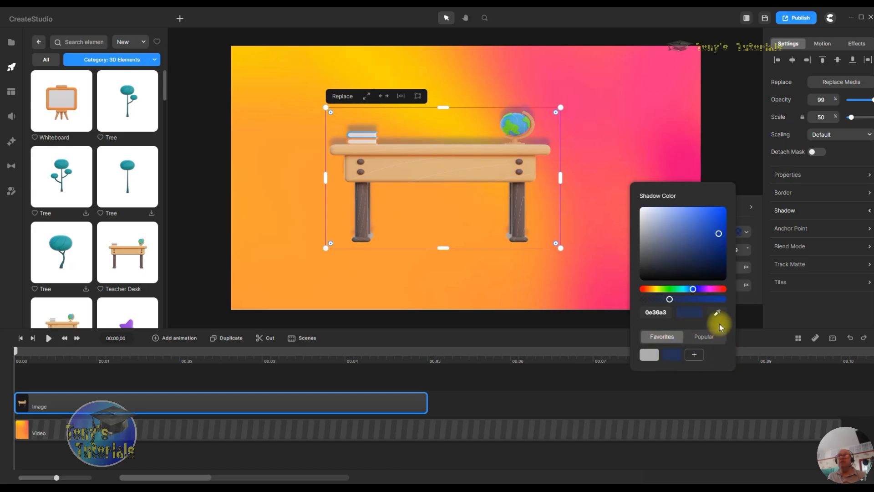
{"action": "right_click", "coordinate": [678, 357]}
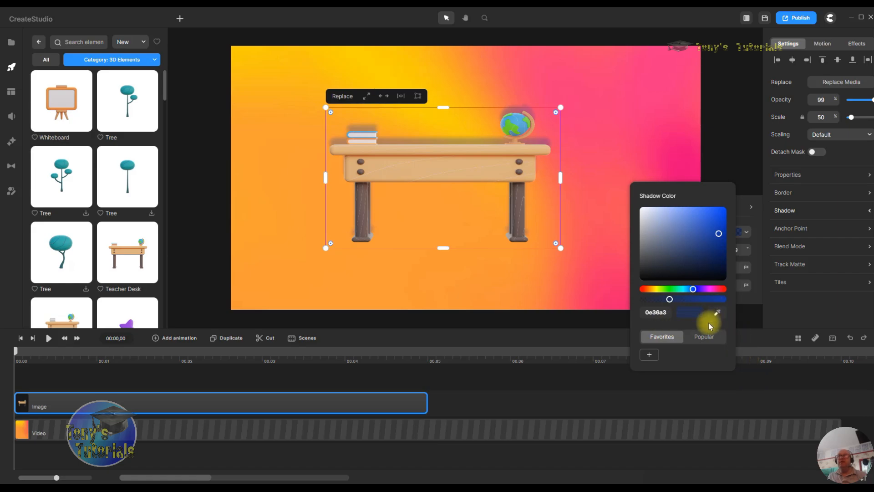
Step: Change the desk's shadow colour to purple 470ea3, set the shadow distance to 0 px and deselect the desk
{"action": "left_click_drag", "start_coordinate": [694, 291], "coordinate": [703, 293]}
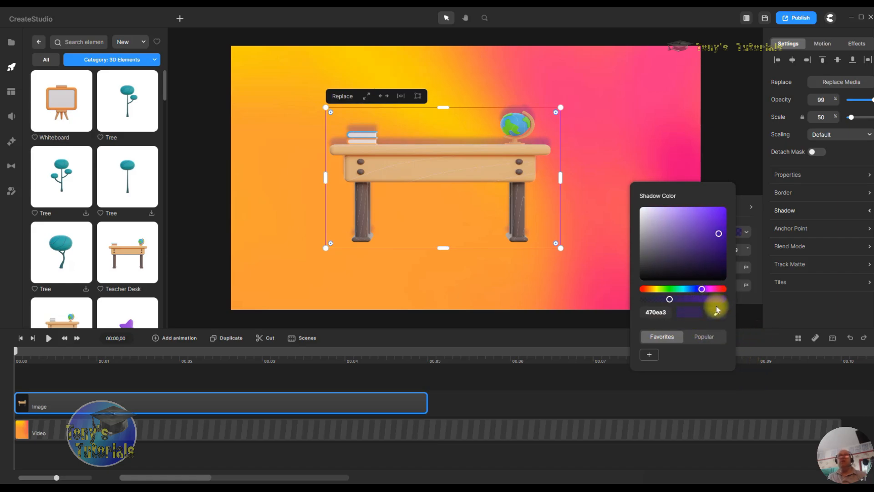
{"action": "left_click", "coordinate": [736, 164]}
{"action": "left_click", "coordinate": [460, 153]}
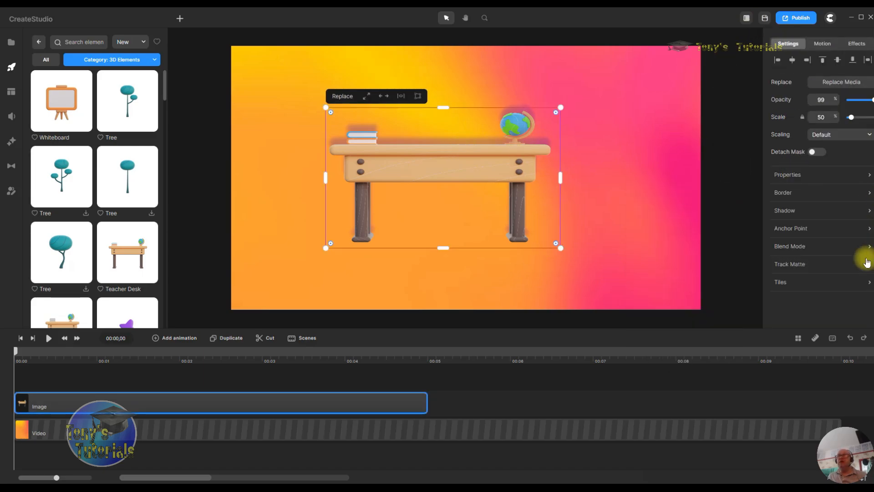
{"action": "left_click", "coordinate": [790, 210]}
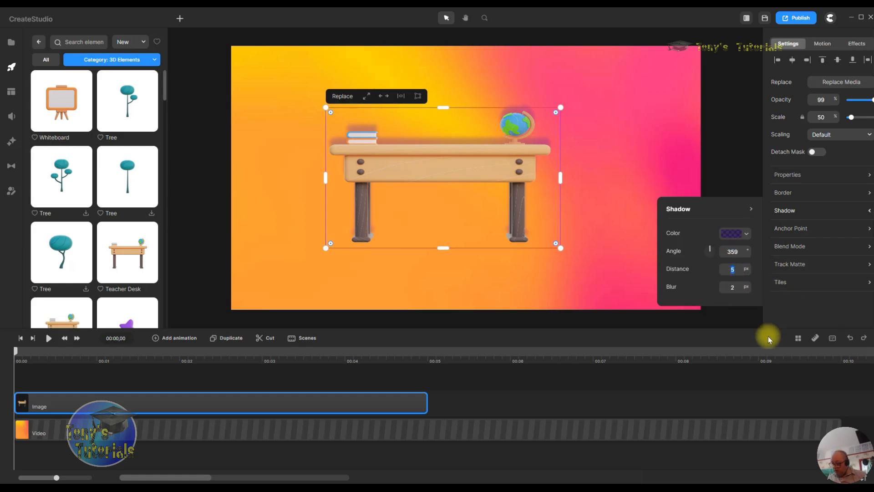
{"action": "type", "text": "0"}
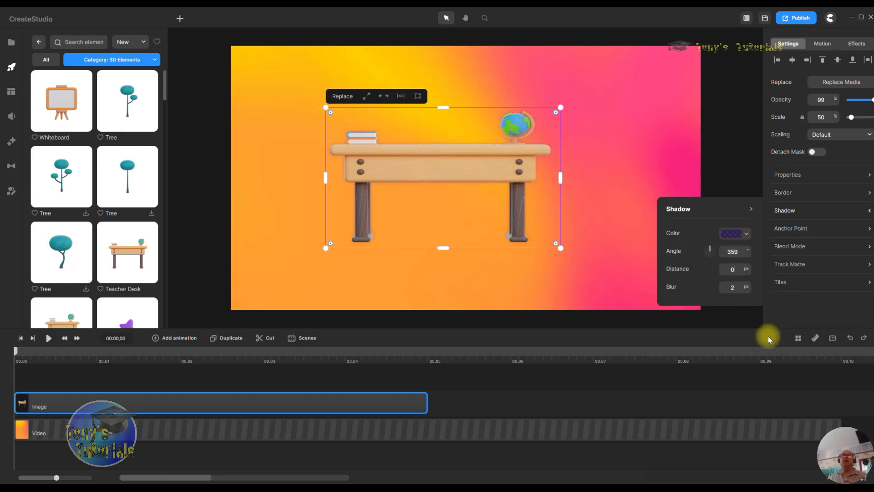
{"action": "left_click", "coordinate": [687, 119]}
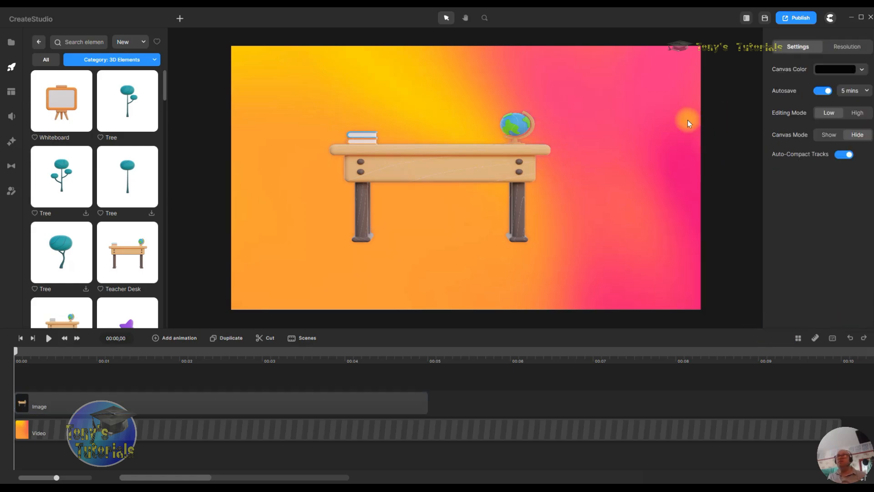
Step: Try the desk's anchor point at bottom centre, top centre and top-right corner, and test transforming it from the opposite corner
{"action": "left_click", "coordinate": [485, 163]}
{"action": "left_click", "coordinate": [802, 228]}
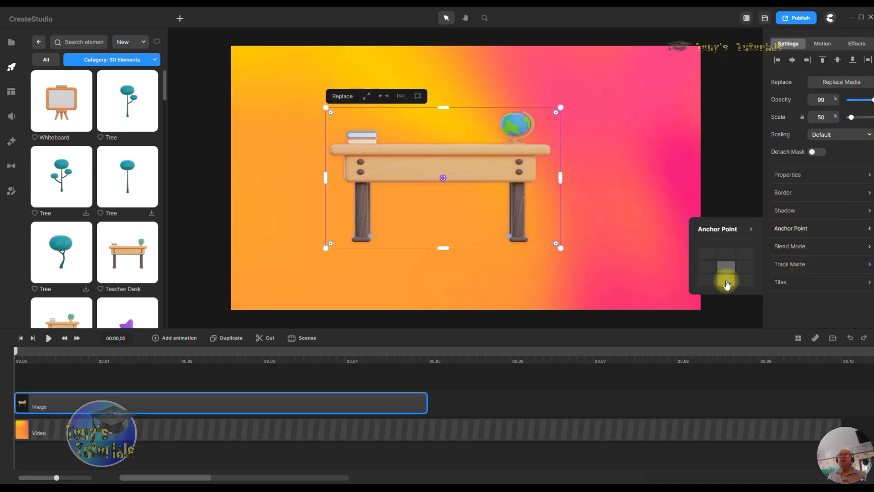
{"action": "left_click", "coordinate": [726, 277]}
{"action": "left_click", "coordinate": [726, 250]}
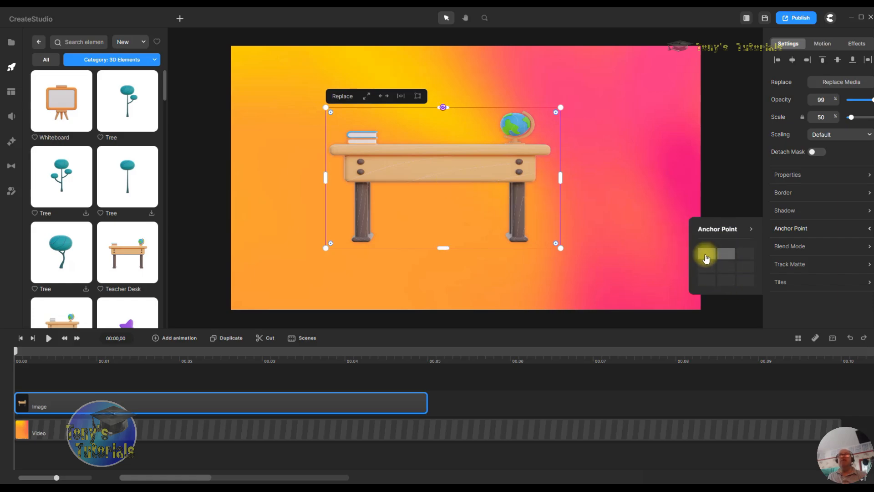
{"action": "left_click", "coordinate": [750, 253]}
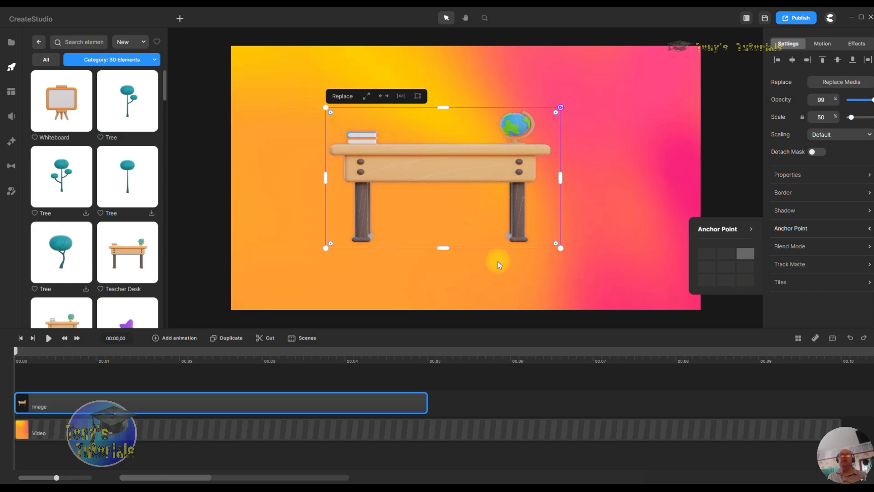
{"action": "mouse_move", "coordinate": [321, 251]}
{"action": "left_mouse_down"}
{"action": "mouse_move", "coordinate": [410, 305]}
{"action": "mouse_move", "coordinate": [493, 328]}
{"action": "mouse_move", "coordinate": [327, 242]}
{"action": "left_mouse_up"}
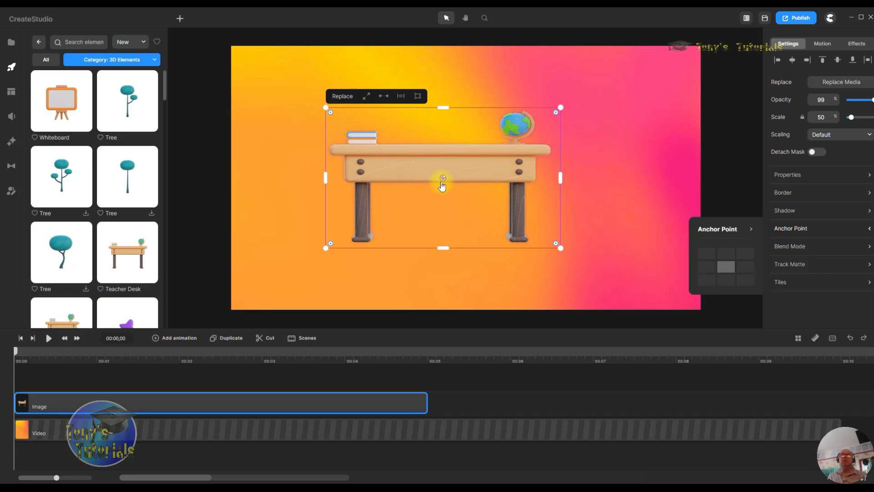
Step: Try custom anchor points at the top of the desk's left leg and on the globe, test transforming around each, and restore the centre anchor
{"action": "left_click_drag", "start_coordinate": [445, 181], "coordinate": [367, 186]}
{"action": "left_click_drag", "start_coordinate": [369, 185], "coordinate": [369, 184]}
{"action": "mouse_move", "coordinate": [565, 249]}
{"action": "left_mouse_down"}
{"action": "mouse_move", "coordinate": [577, 201]}
{"action": "mouse_move", "coordinate": [433, 27]}
{"action": "mouse_move", "coordinate": [244, 114]}
{"action": "mouse_move", "coordinate": [421, 296]}
{"action": "mouse_move", "coordinate": [573, 251]}
{"action": "left_mouse_up"}
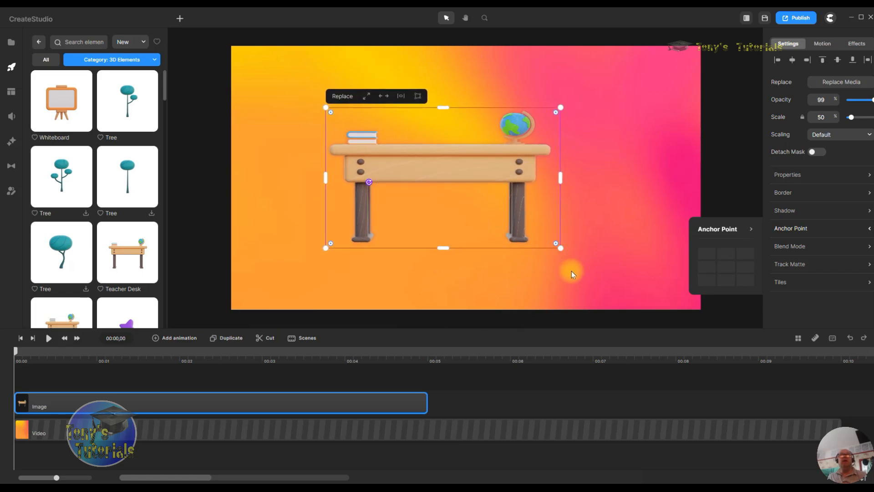
{"action": "left_click_drag", "start_coordinate": [369, 184], "coordinate": [513, 128]}
{"action": "left_click_drag", "start_coordinate": [564, 102], "coordinate": [603, 82]}
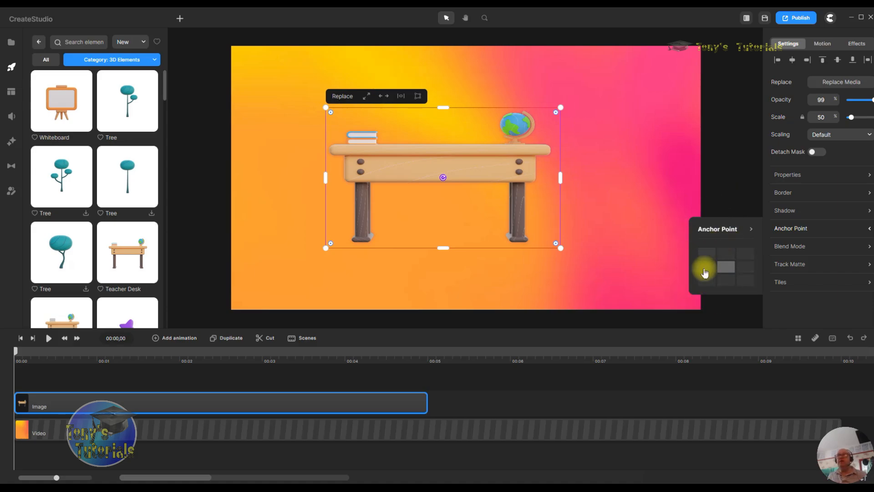
{"action": "left_click", "coordinate": [710, 172]}
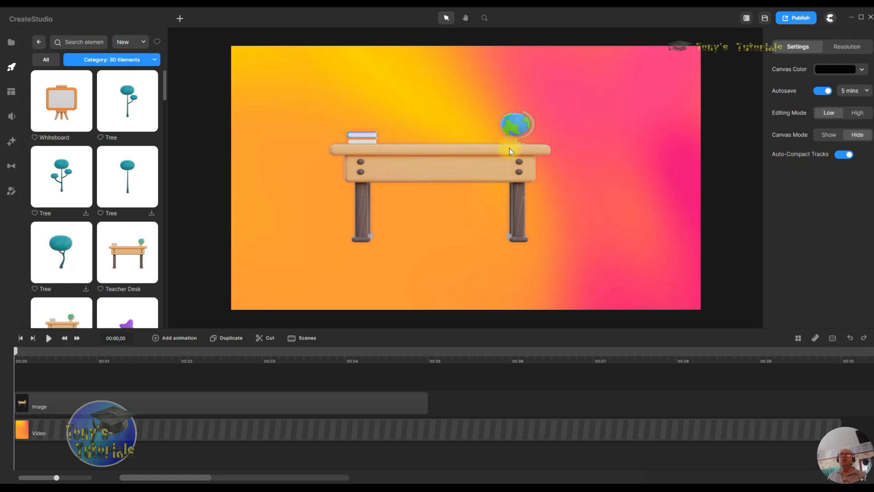
Step: Try the Multiply, Lighten, Color Burn, Soft Light, Exclusion, Saturation and Luminosity blend modes on the desk
{"action": "left_click", "coordinate": [462, 157]}
{"action": "left_click", "coordinate": [776, 245]}
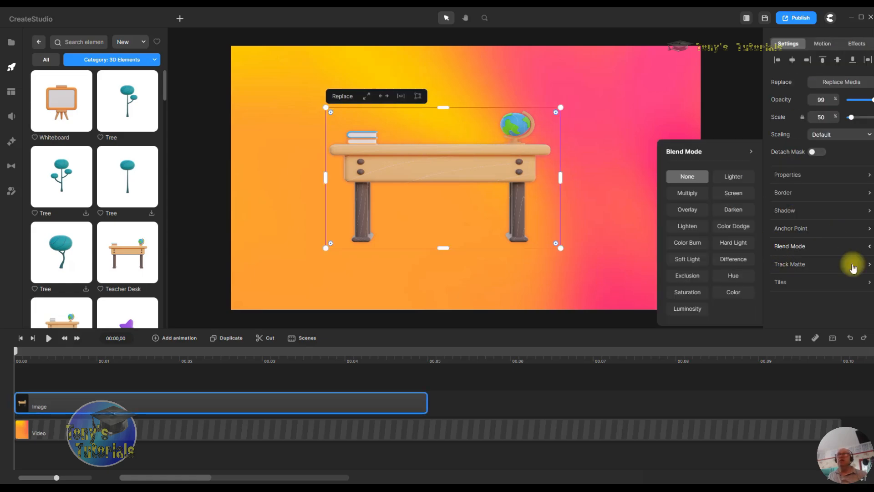
{"action": "left_click", "coordinate": [687, 193]}
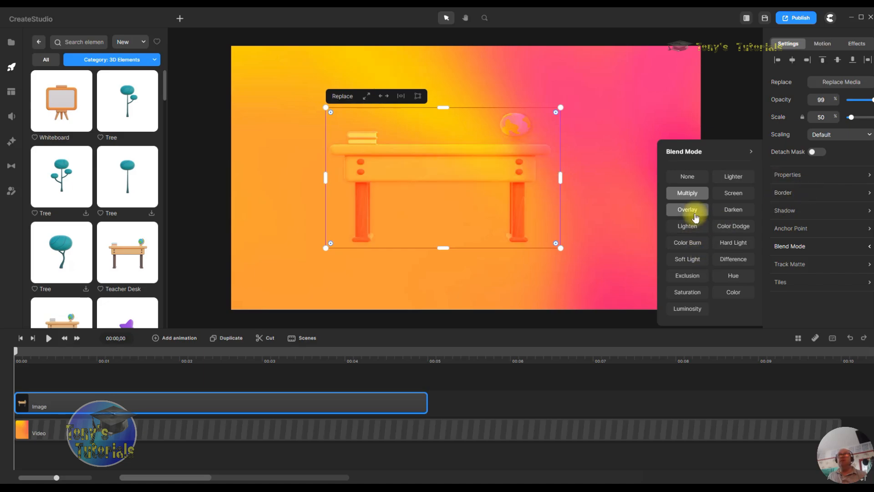
{"action": "left_click", "coordinate": [695, 229]}
{"action": "left_click", "coordinate": [699, 246]}
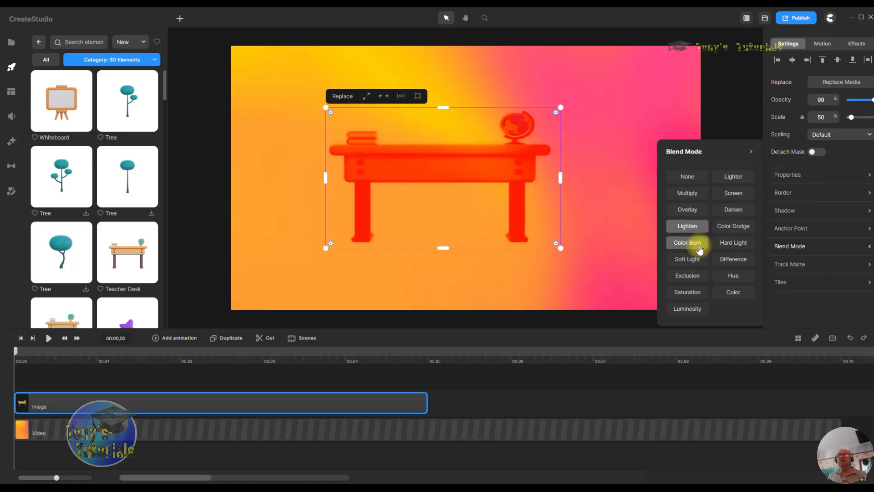
{"action": "left_click", "coordinate": [703, 263]}
{"action": "left_click", "coordinate": [690, 275]}
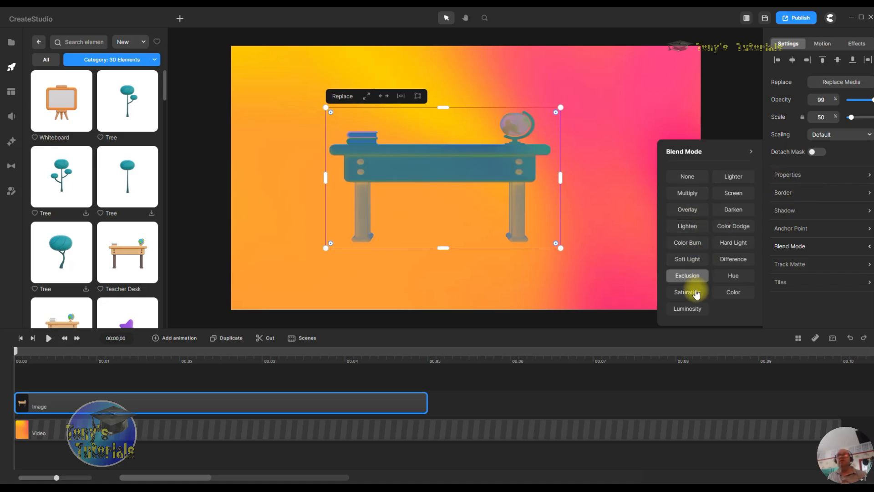
{"action": "left_click", "coordinate": [693, 309]}
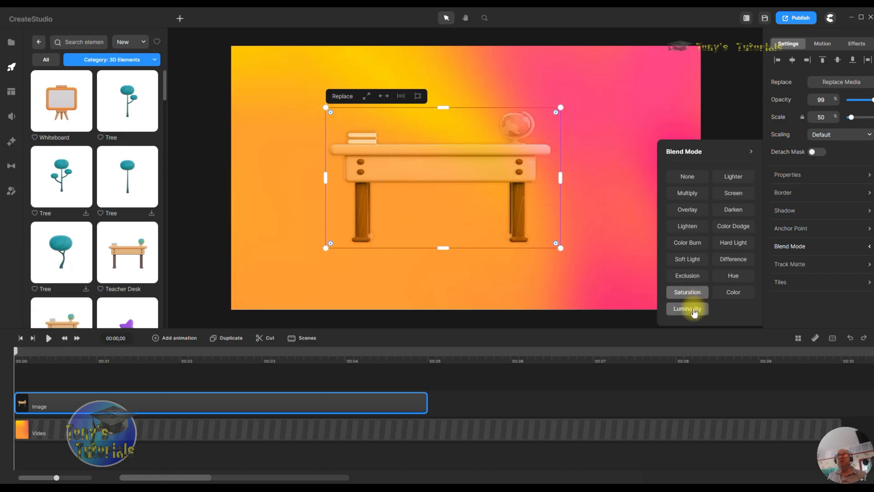
Step: Try the Lighter, Screen, Color Dodge, Hard Light, Difference, Hue and Color blend modes on the desk
{"action": "left_click", "coordinate": [737, 179]}
{"action": "left_click", "coordinate": [738, 194]}
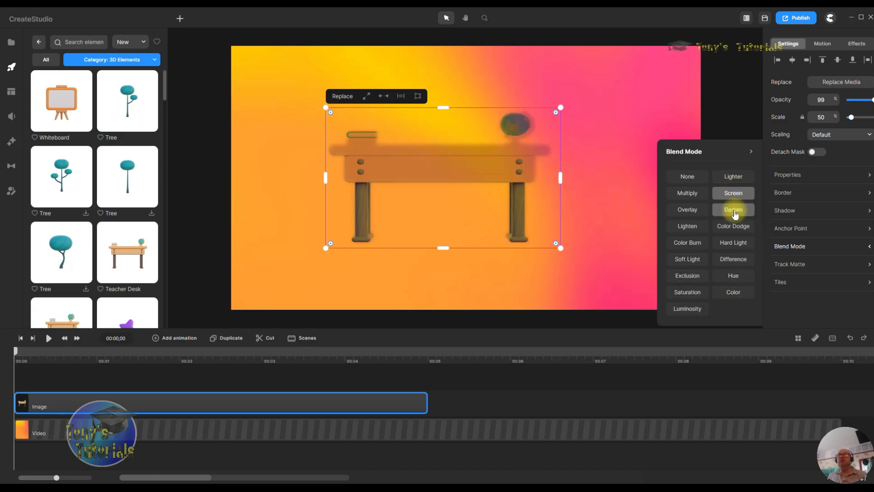
{"action": "left_click", "coordinate": [736, 226]}
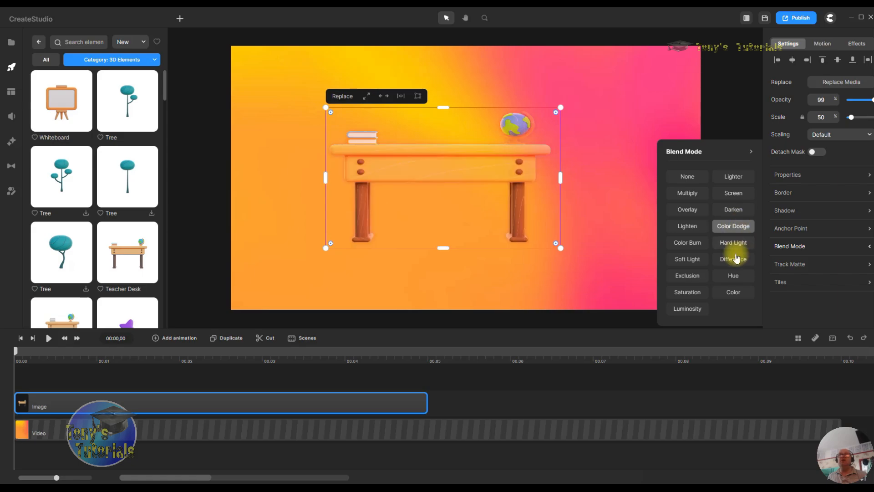
{"action": "left_click", "coordinate": [735, 247]}
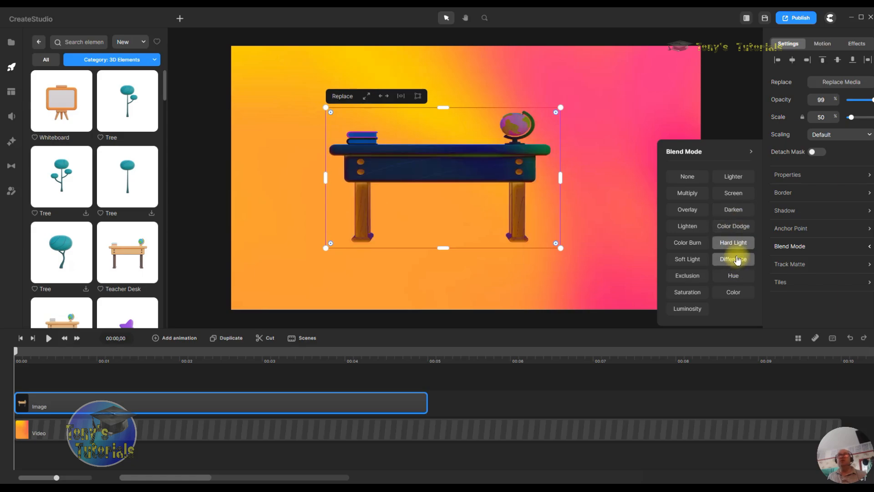
{"action": "left_click", "coordinate": [736, 259]}
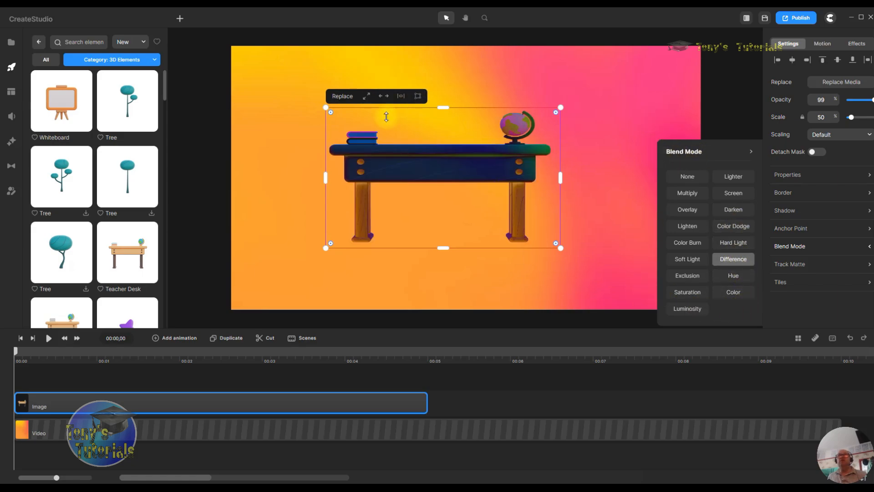
{"action": "left_click", "coordinate": [747, 277]}
{"action": "left_click", "coordinate": [741, 292]}
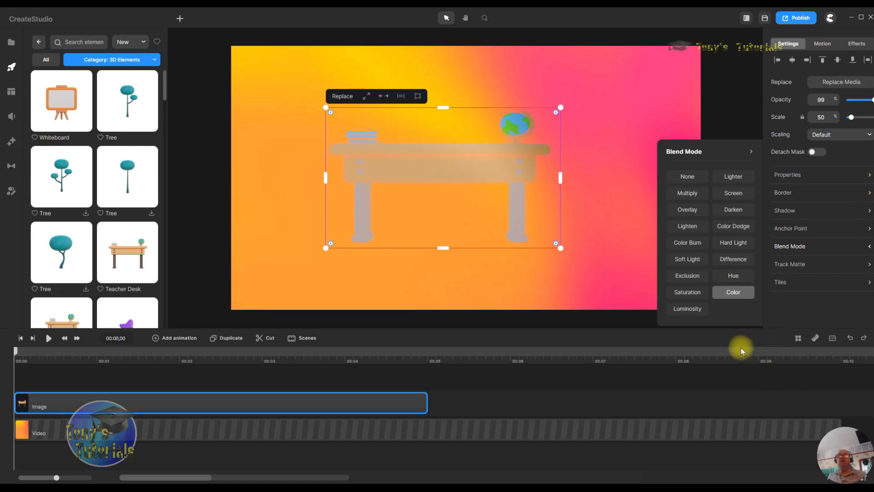
Step: Compare the desk with its blend mode set to None and apply the Color blend mode
{"action": "left_click", "coordinate": [685, 179]}
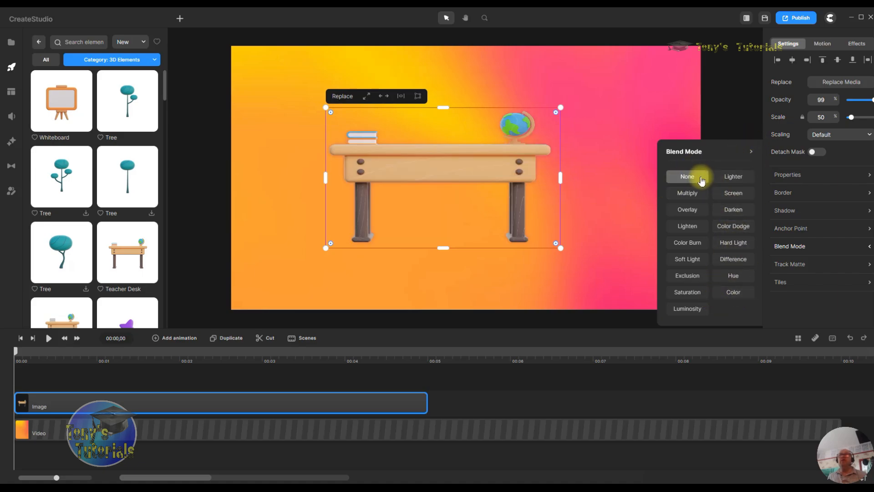
{"action": "left_click", "coordinate": [733, 293]}
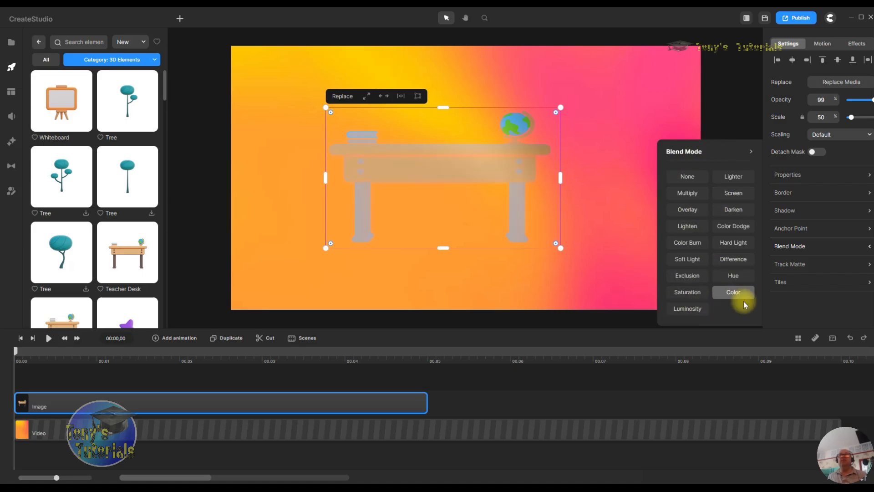
{"action": "left_click", "coordinate": [752, 154]}
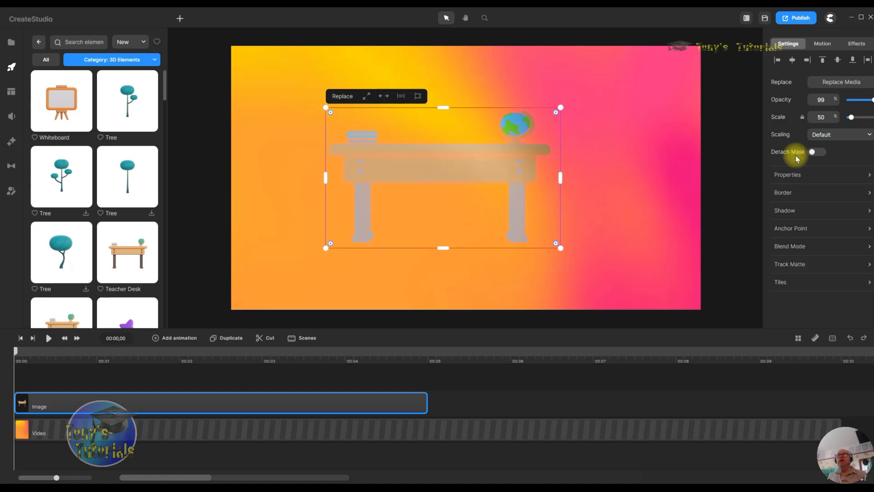
Step: Set the desk's track matte mask to the Video layer
{"action": "left_click", "coordinate": [806, 264]}
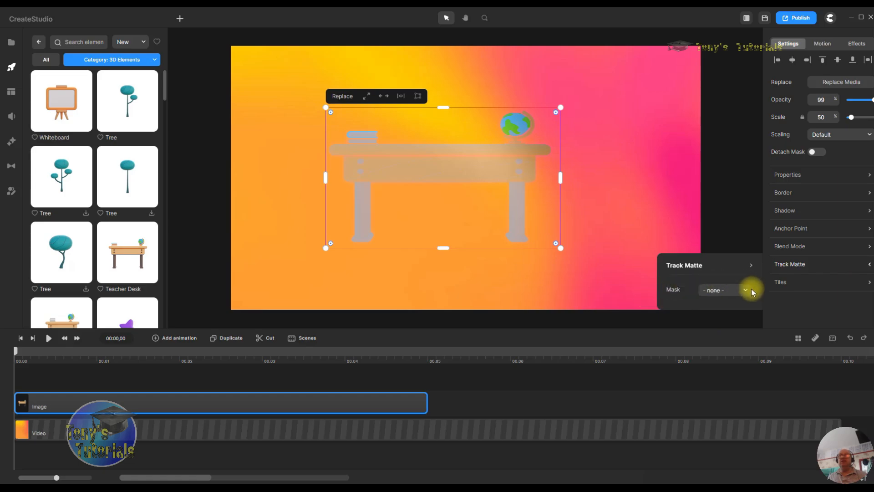
{"action": "left_click", "coordinate": [726, 289]}
{"action": "left_click", "coordinate": [717, 313]}
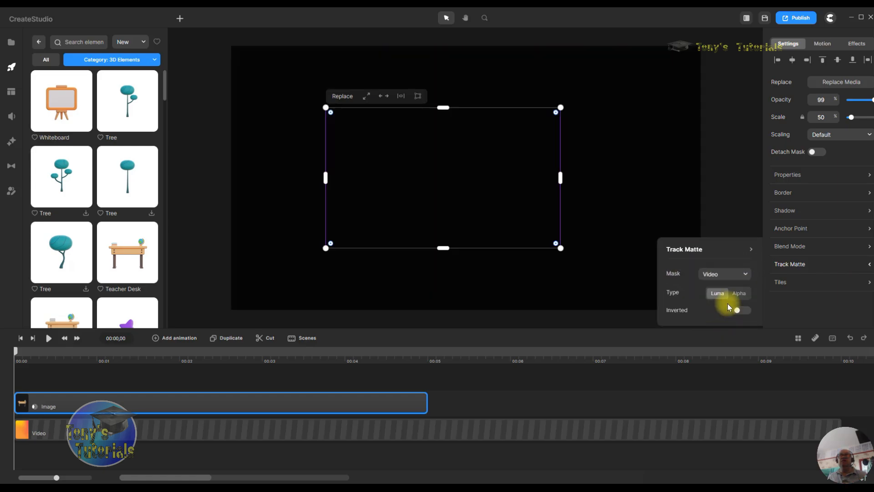
{"action": "left_click", "coordinate": [751, 249]}
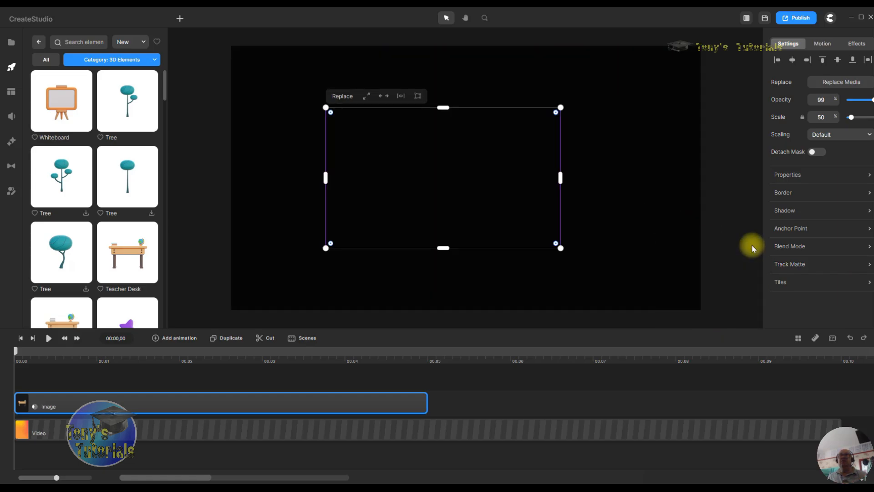
Step: Look at the desk's Tiles options and set its track matte type to Alpha
{"action": "left_click", "coordinate": [787, 266]}
{"action": "left_click", "coordinate": [781, 287]}
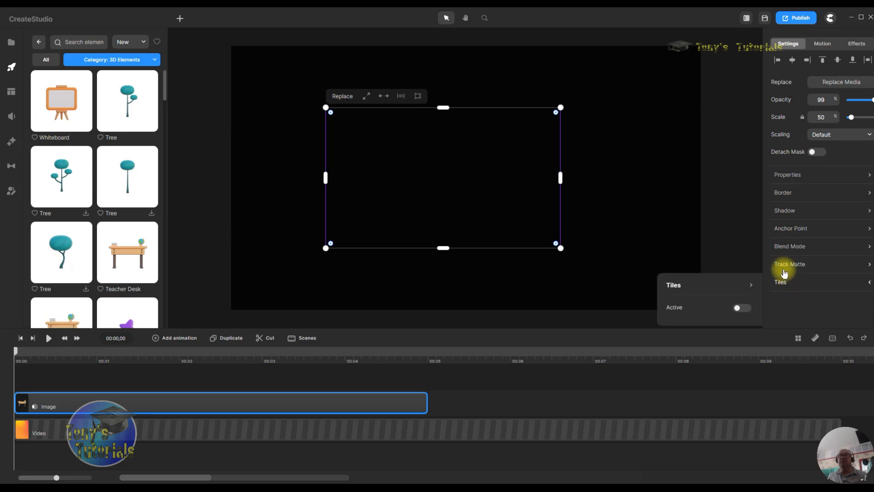
{"action": "left_click", "coordinate": [782, 266]}
{"action": "left_click", "coordinate": [749, 293]}
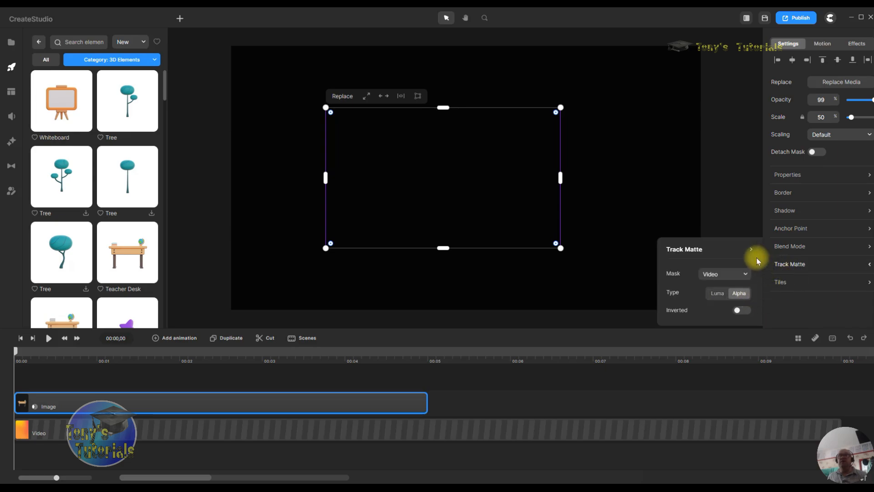
Step: Delete the existing desk layer and place a new Teacher Desk on the canvas over the video at 00:03,13
{"action": "left_click", "coordinate": [785, 246]}
{"action": "left_click", "coordinate": [688, 210]}
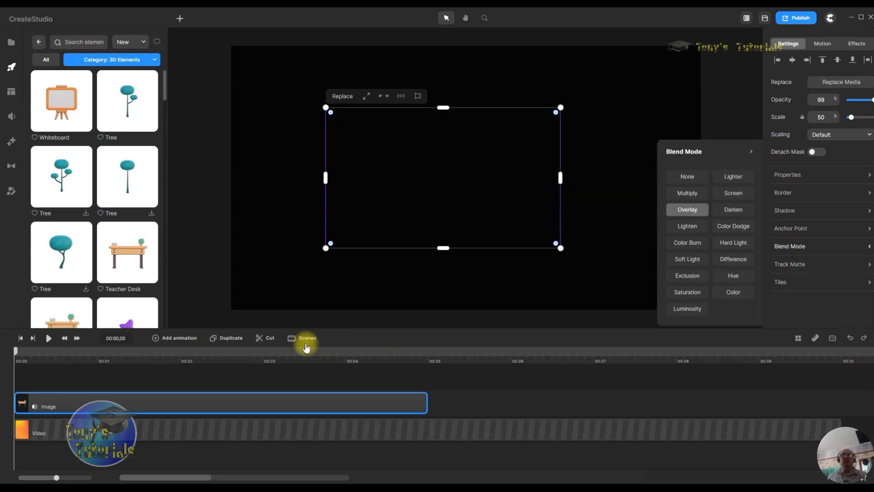
{"action": "right_click", "coordinate": [390, 406]}
{"action": "left_click", "coordinate": [426, 386]}
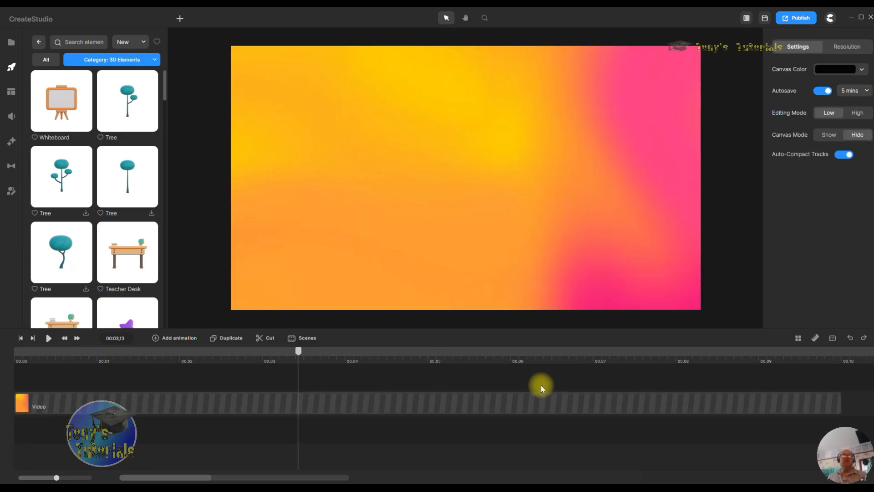
{"action": "left_click_drag", "start_coordinate": [128, 253], "coordinate": [423, 169]}
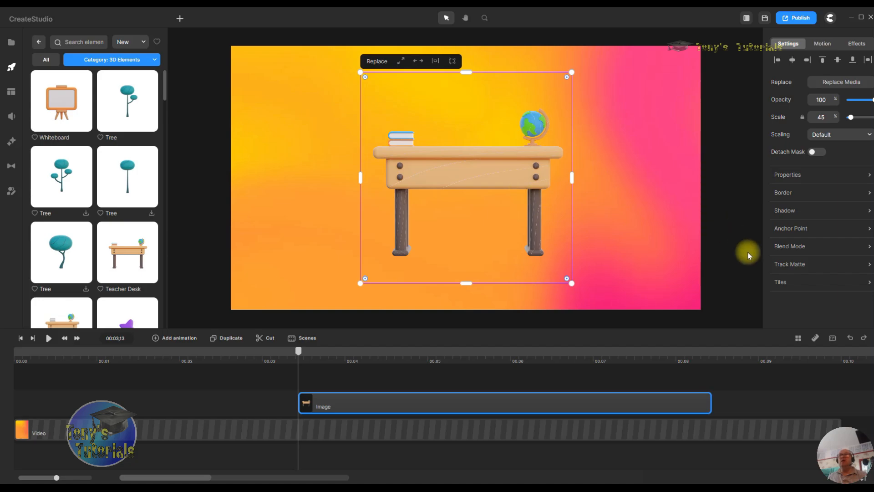
Step: Set the new desk's track matte mask to Video with the Alpha type and preview it at 00:05,16
{"action": "left_click", "coordinate": [789, 262]}
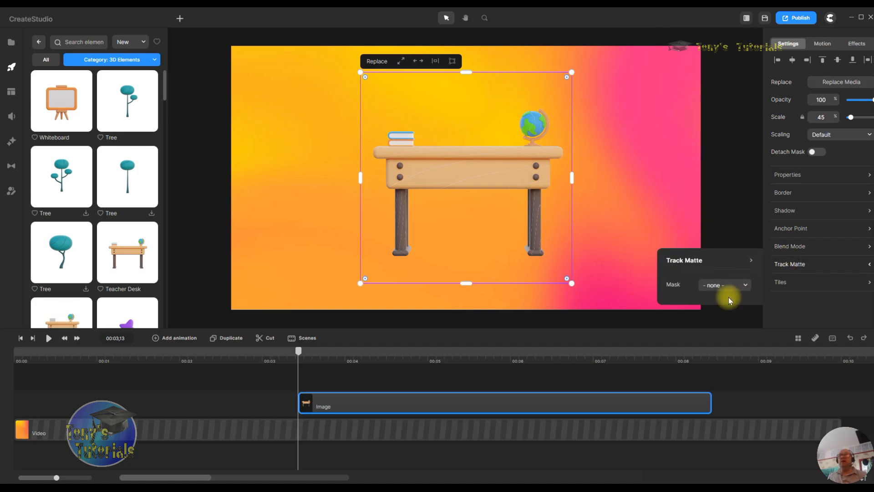
{"action": "left_click", "coordinate": [742, 286]}
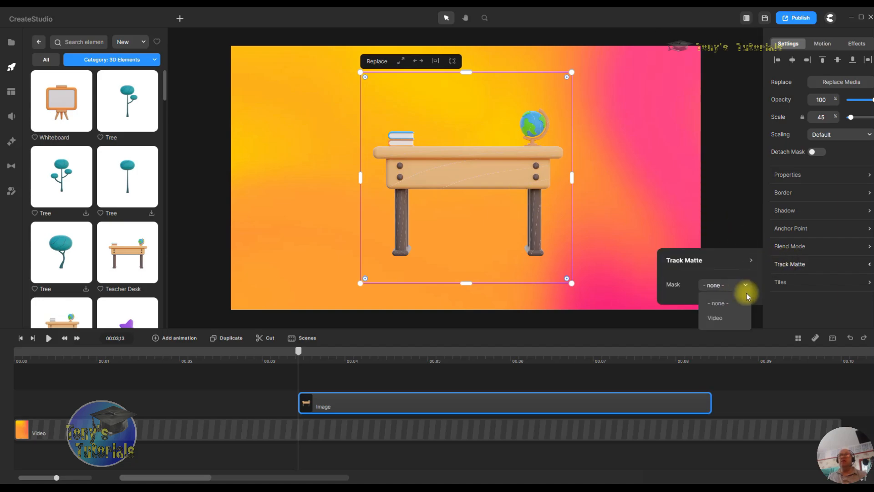
{"action": "left_click", "coordinate": [730, 318]}
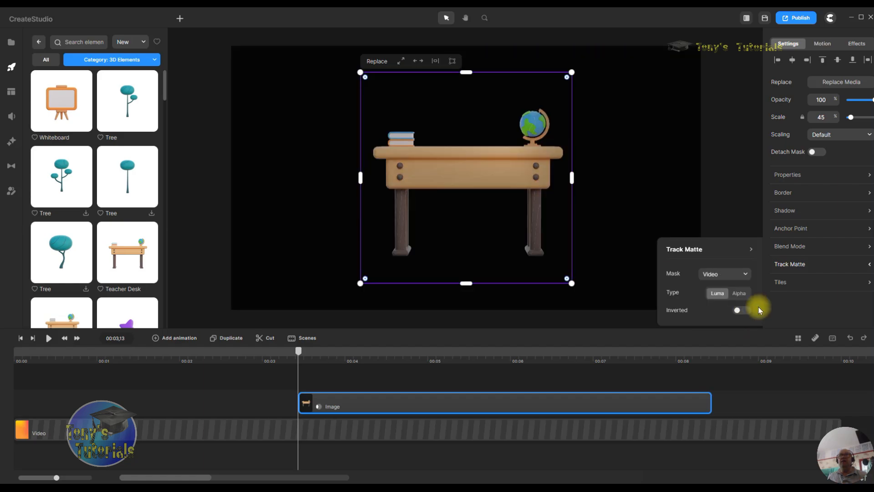
{"action": "left_click", "coordinate": [744, 296]}
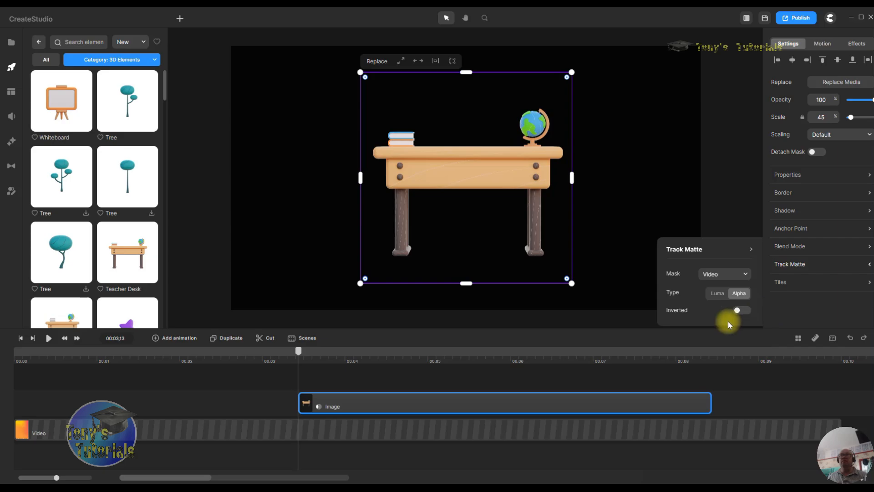
{"action": "left_click_drag", "start_coordinate": [305, 357], "coordinate": [477, 384]}
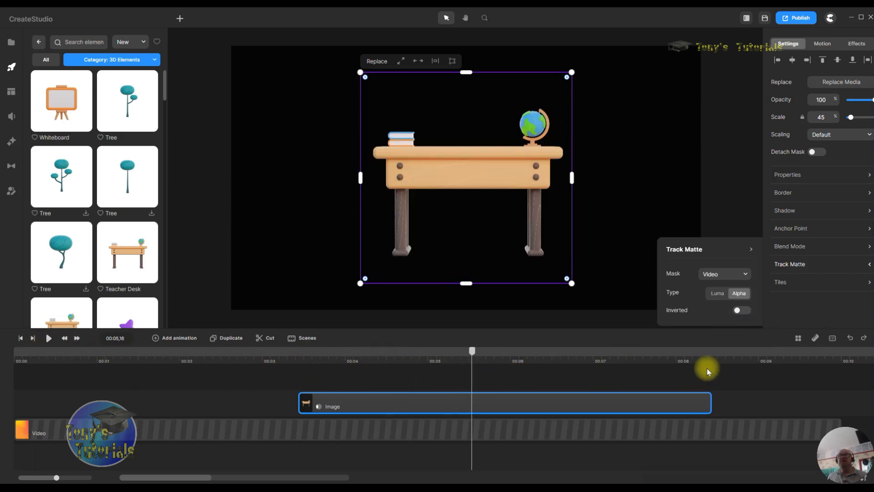
Step: Set the desk's track matte mask to none and move the playhead to 00:04,00
{"action": "left_click", "coordinate": [746, 276]}
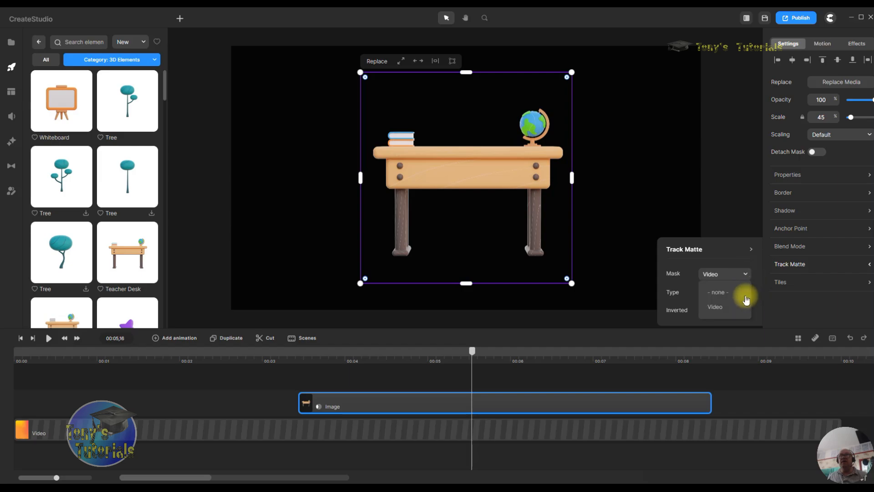
{"action": "left_click", "coordinate": [738, 289]}
{"action": "left_click_drag", "start_coordinate": [474, 346], "coordinate": [346, 364]}
{"action": "left_click", "coordinate": [739, 322]}
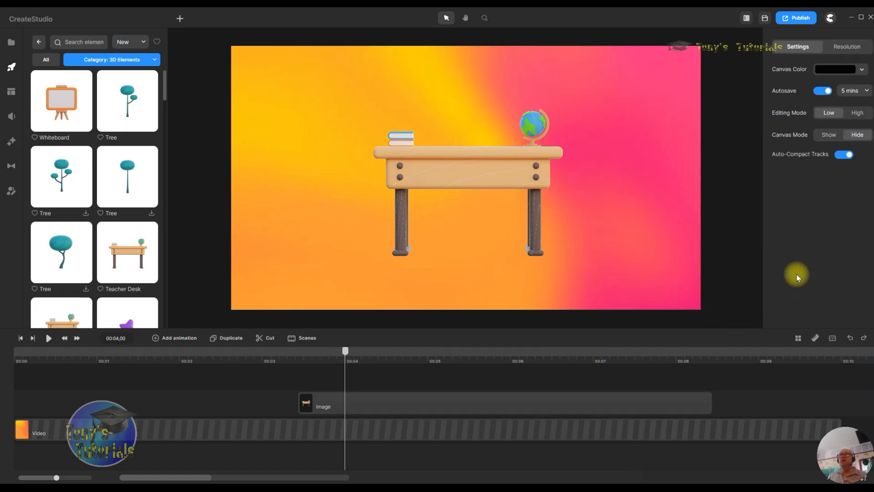
Step: Activate Tiles on the desk and shift the tiled desk slightly up and to the left
{"action": "left_click", "coordinate": [494, 170]}
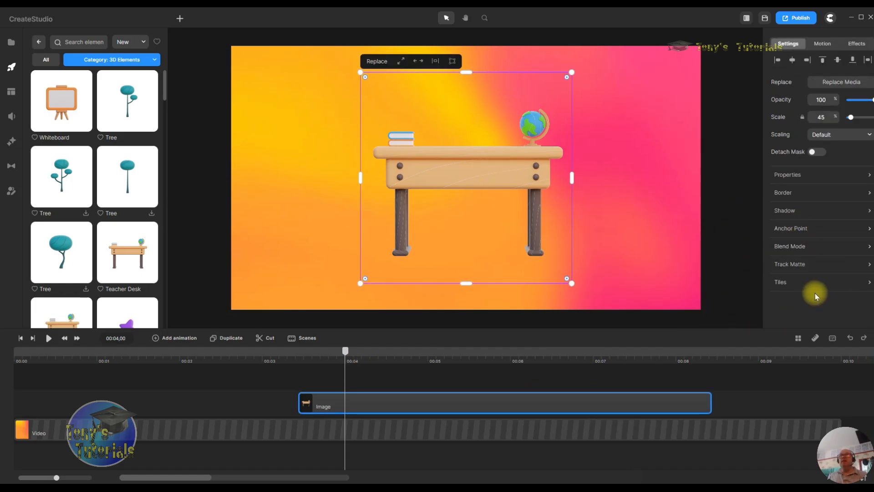
{"action": "left_click", "coordinate": [789, 286]}
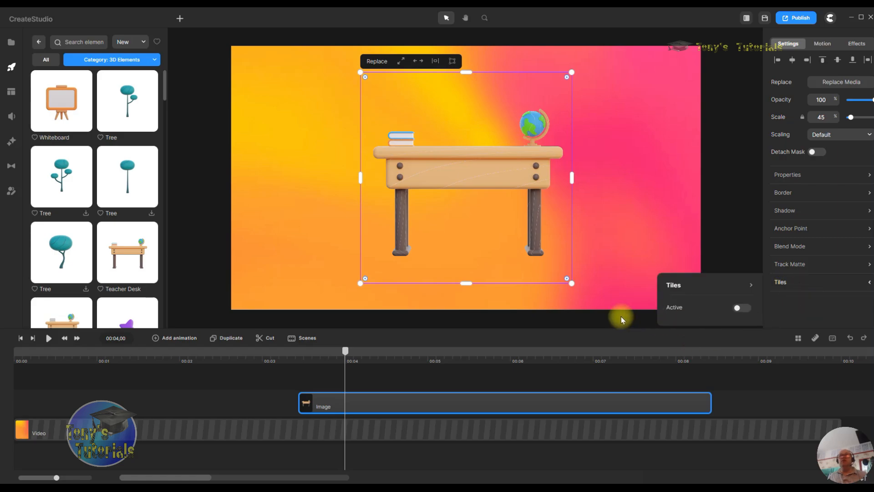
{"action": "left_click", "coordinate": [738, 309]}
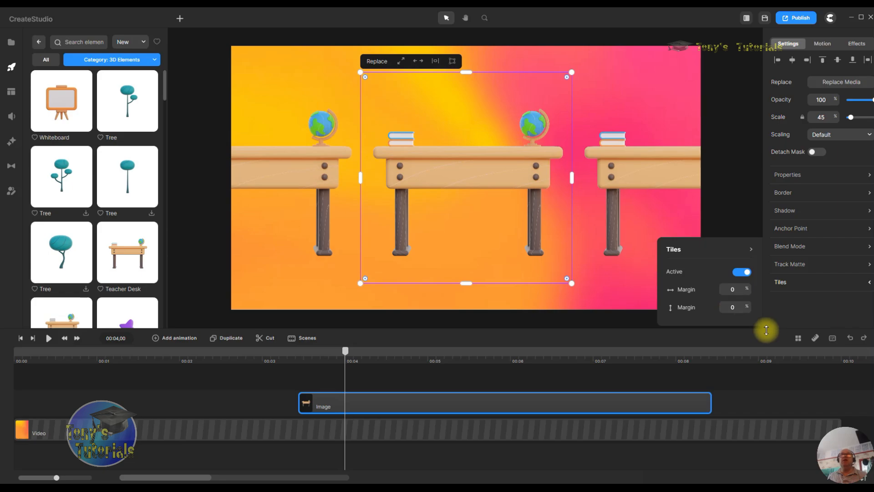
{"action": "mouse_move", "coordinate": [499, 177]}
{"action": "left_mouse_down"}
{"action": "mouse_move", "coordinate": [476, 314]}
{"action": "mouse_move", "coordinate": [490, 163]}
{"action": "mouse_move", "coordinate": [489, 172]}
{"action": "left_mouse_up"}
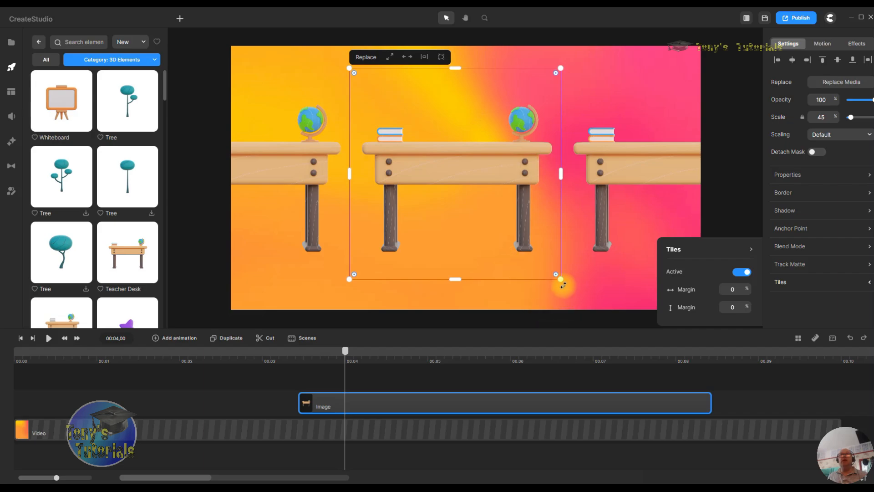
{"action": "left_click_drag", "start_coordinate": [565, 283], "coordinate": [585, 303]}
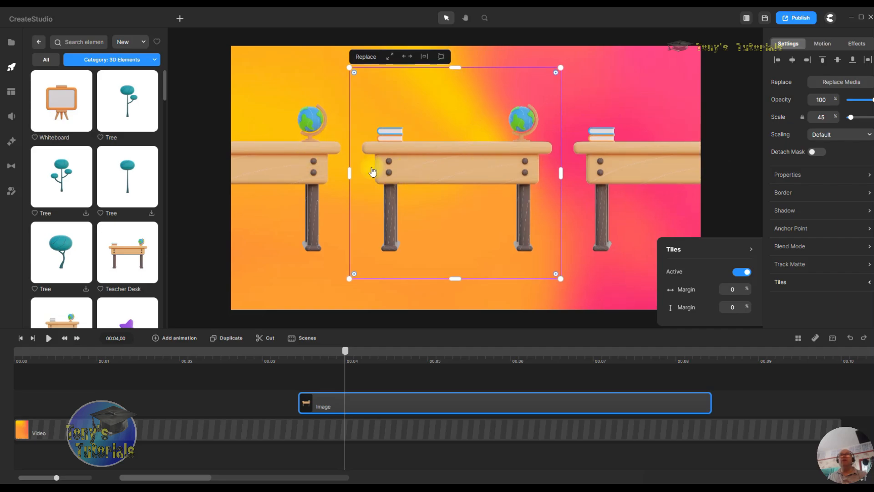
Step: Set the tiles' horizontal margin to -10% and vertical margin to -20%, and move the desk upward on the canvas
{"action": "left_click", "coordinate": [734, 291]}
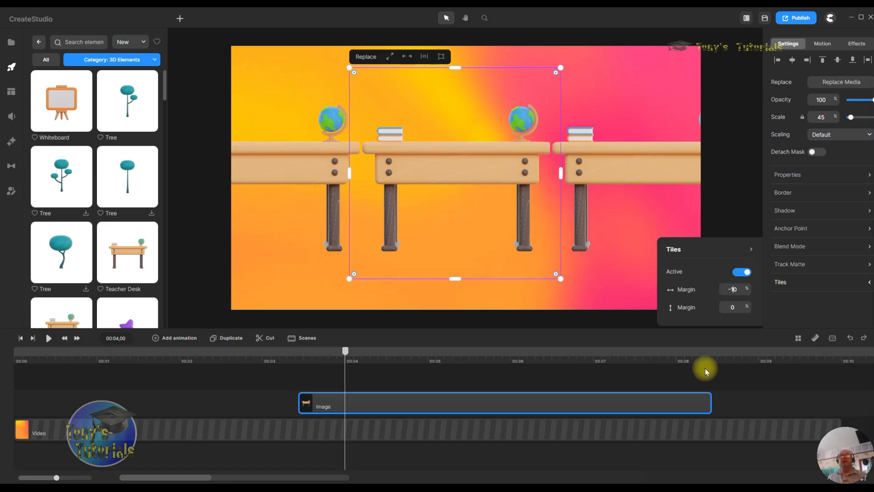
{"action": "double_click", "coordinate": [733, 308]}
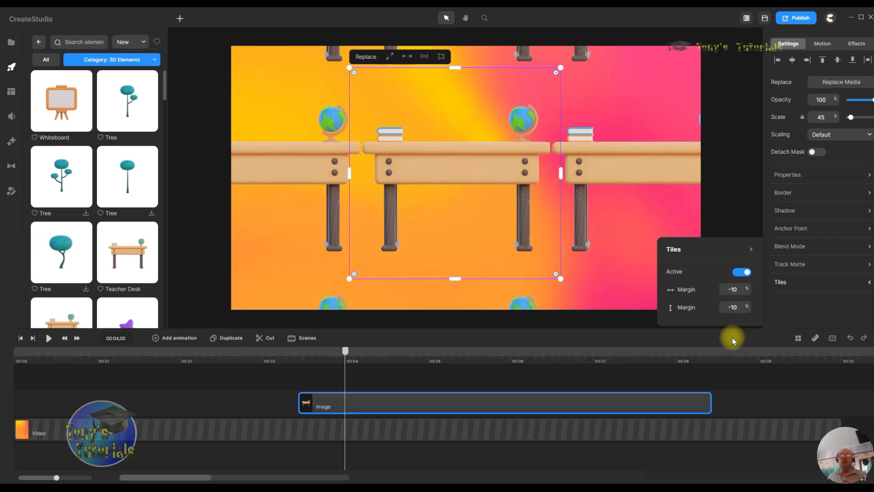
{"action": "left_click", "coordinate": [737, 309]}
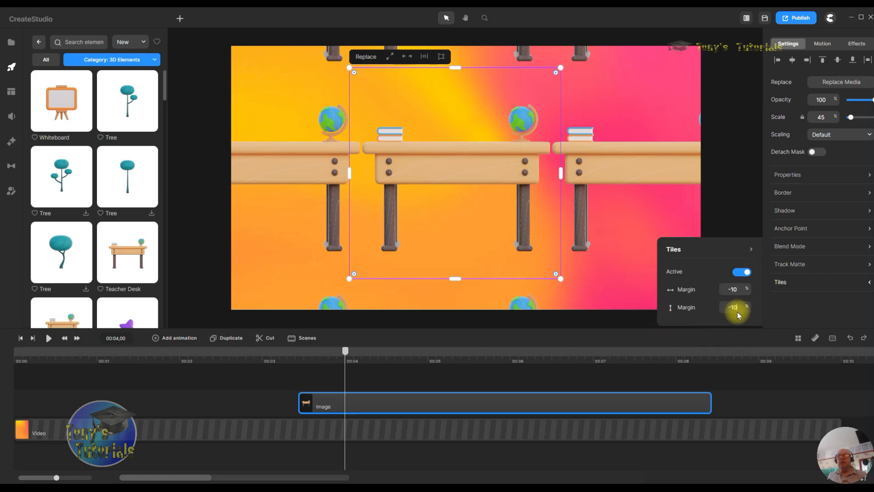
{"action": "double_click", "coordinate": [736, 308]}
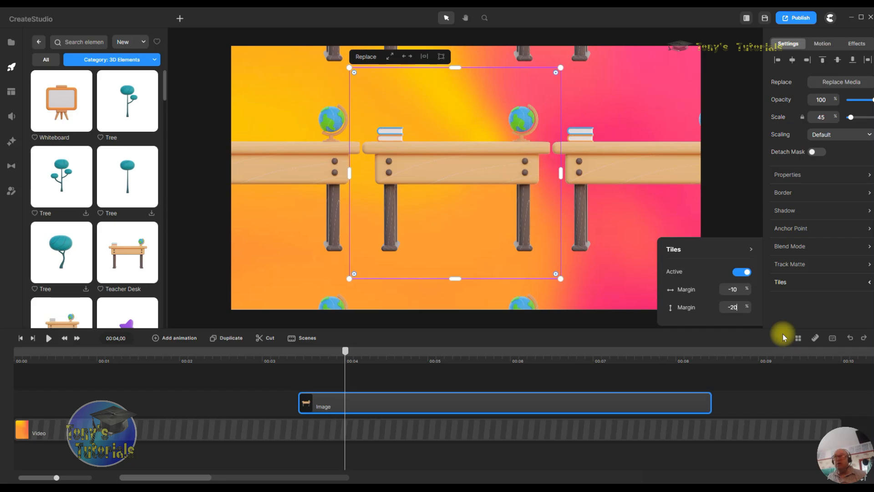
{"action": "type", "text": "-20"}
{"action": "left_click_drag", "start_coordinate": [534, 214], "coordinate": [540, 176]}
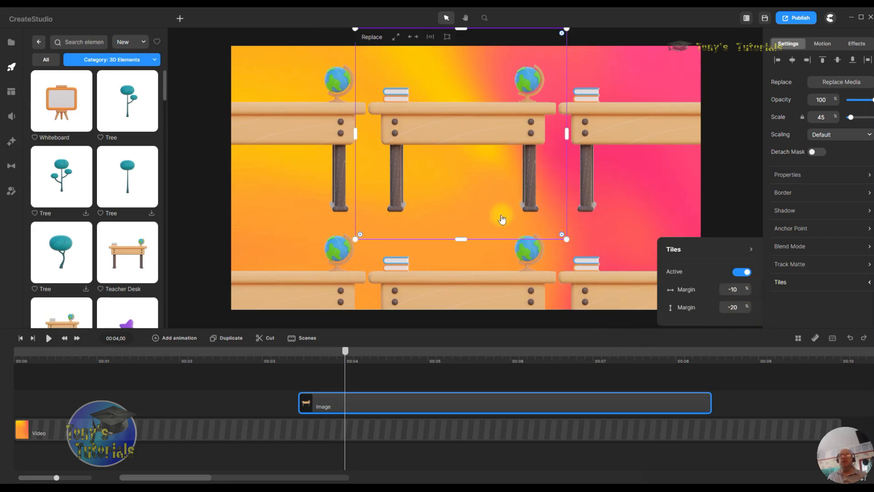
Step: Set both the vertical and horizontal tile margins to 0%
{"action": "left_click_drag", "start_coordinate": [739, 307], "coordinate": [694, 309]}
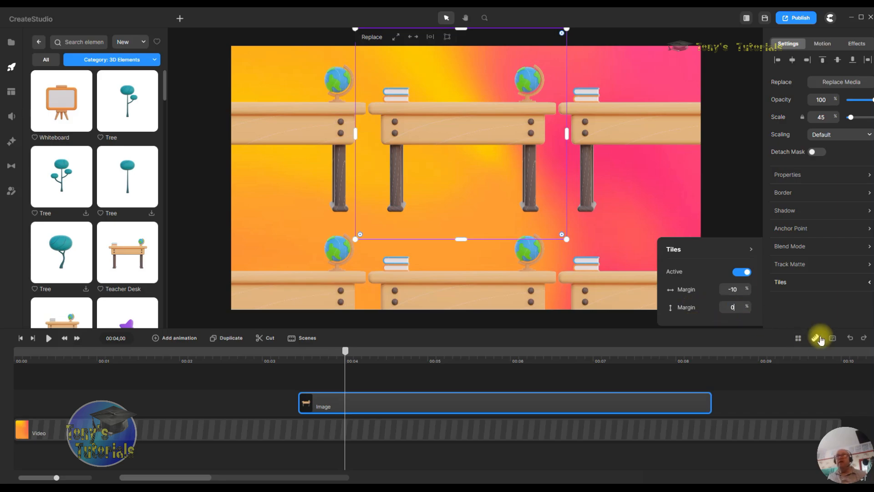
{"action": "left_click", "coordinate": [732, 289]}
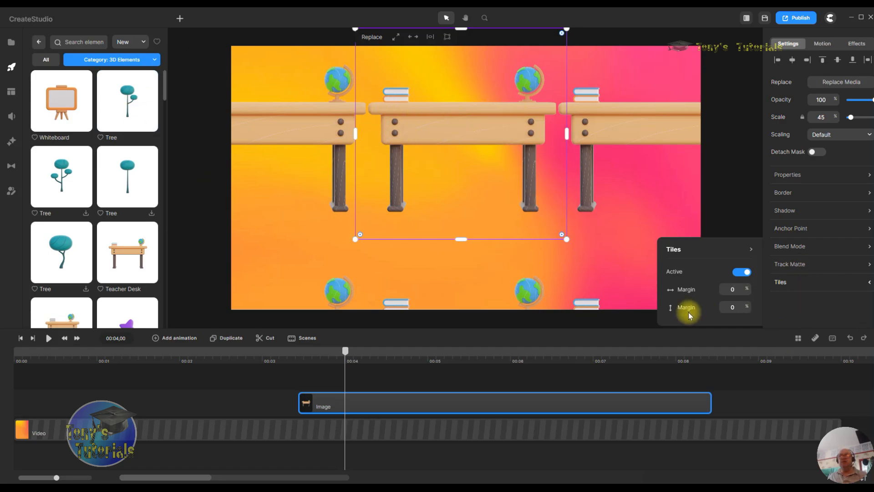
{"action": "key", "text": "Return"}
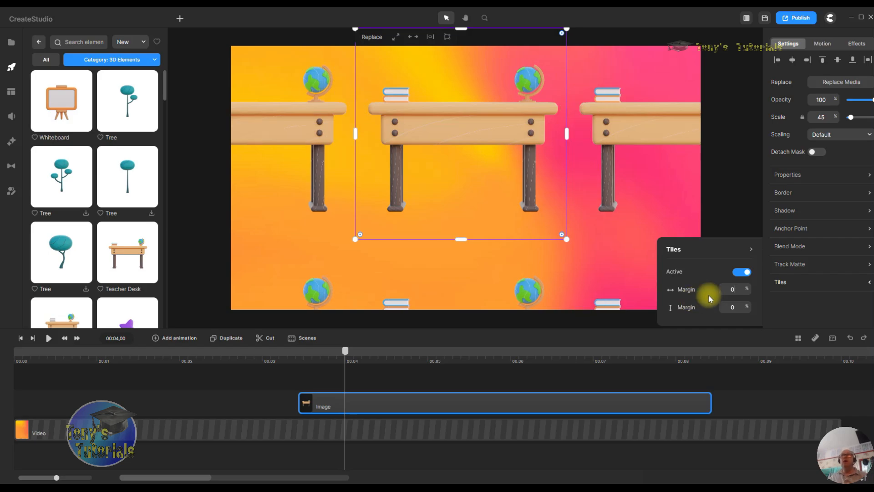
{"action": "left_click", "coordinate": [731, 163]}
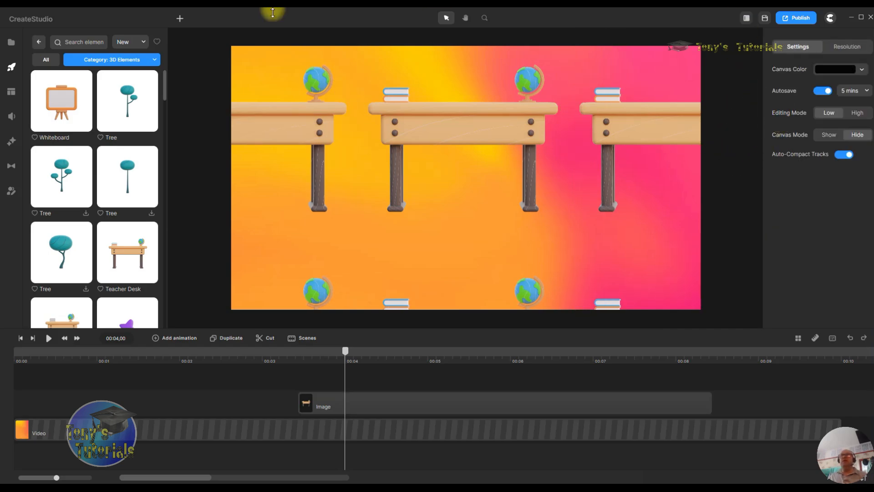
Step: Deactivate Tiles on the desk and reposition the single desk slightly right of and below the canvas centre
{"action": "left_click", "coordinate": [464, 154]}
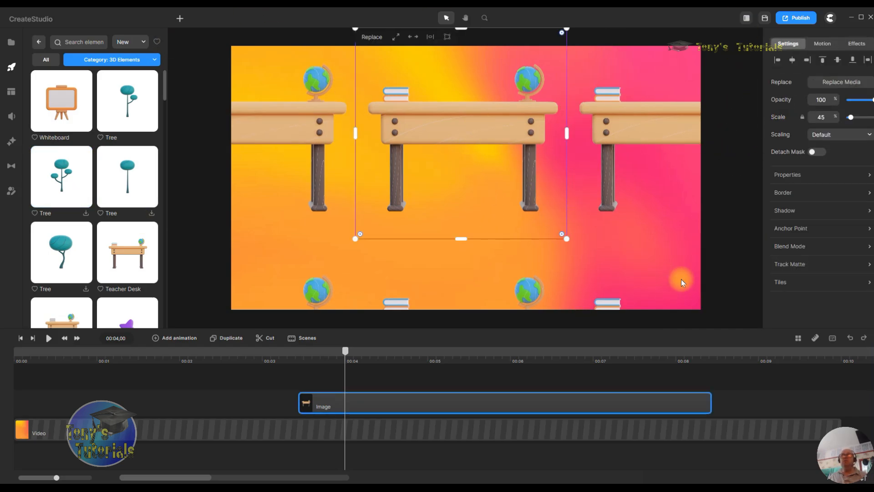
{"action": "left_click", "coordinate": [796, 287]}
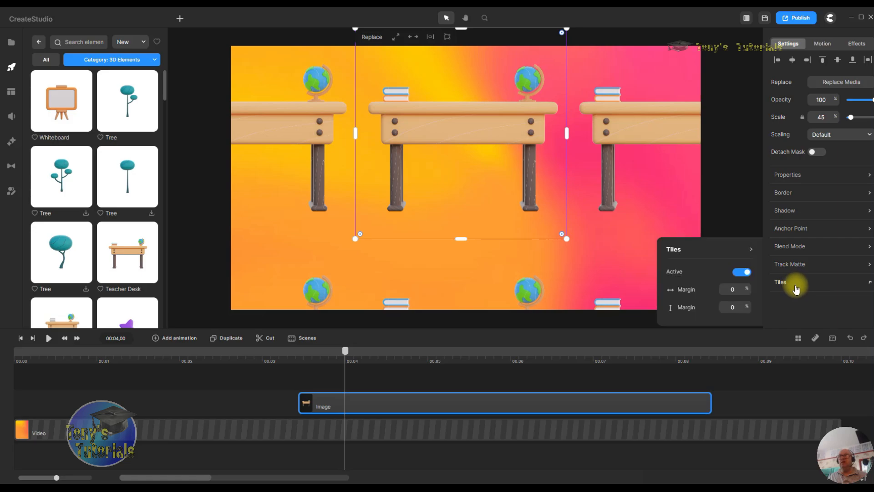
{"action": "left_click", "coordinate": [741, 272]}
{"action": "left_click_drag", "start_coordinate": [428, 113], "coordinate": [398, 166]}
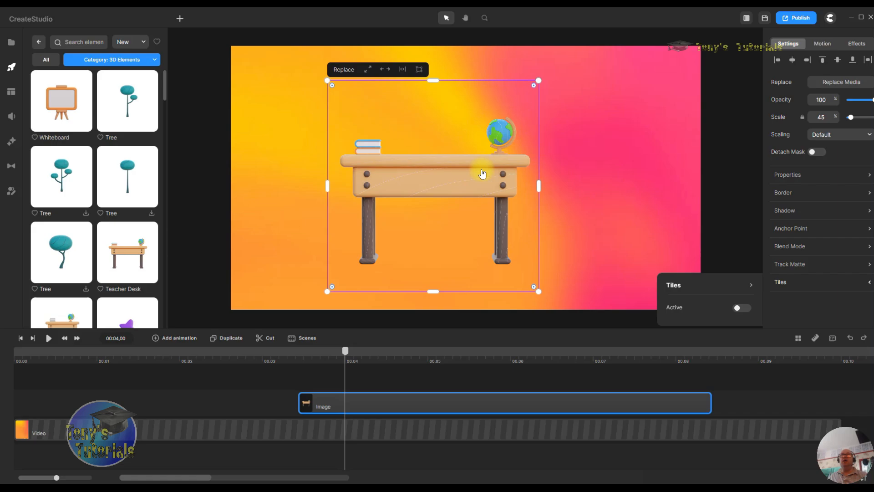
{"action": "left_click_drag", "start_coordinate": [472, 177], "coordinate": [518, 166]}
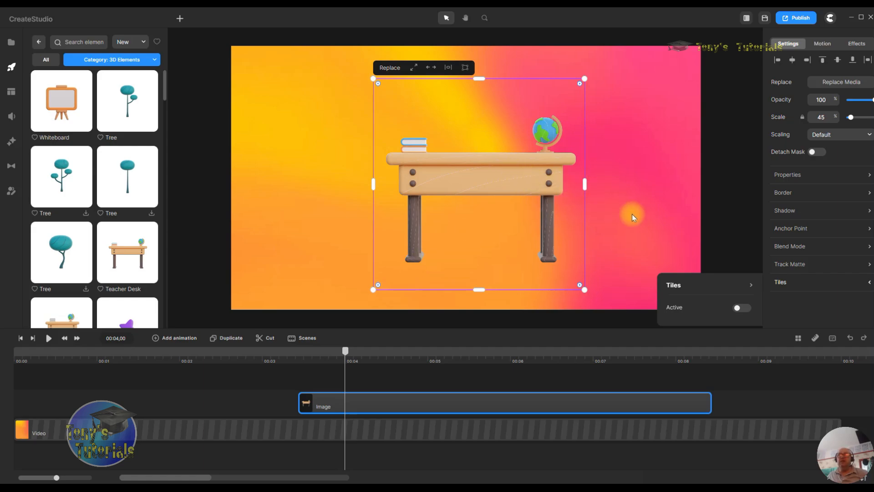
{"action": "left_click_drag", "start_coordinate": [483, 171], "coordinate": [501, 191]}
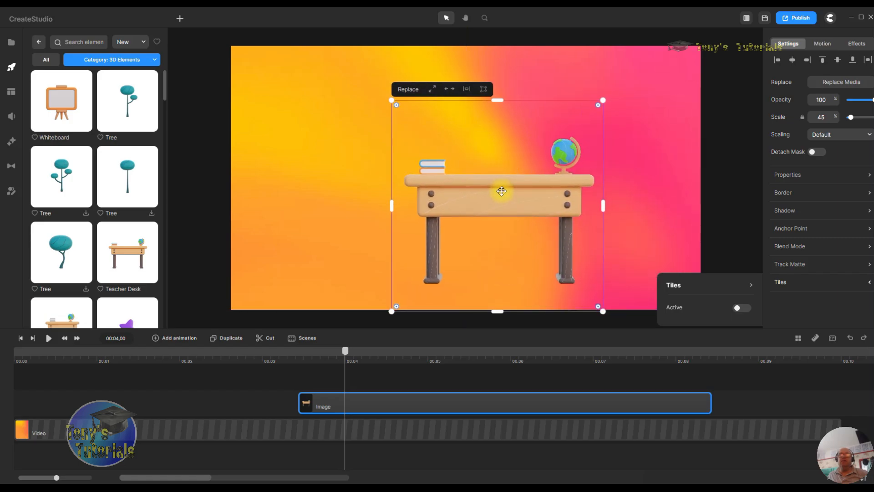